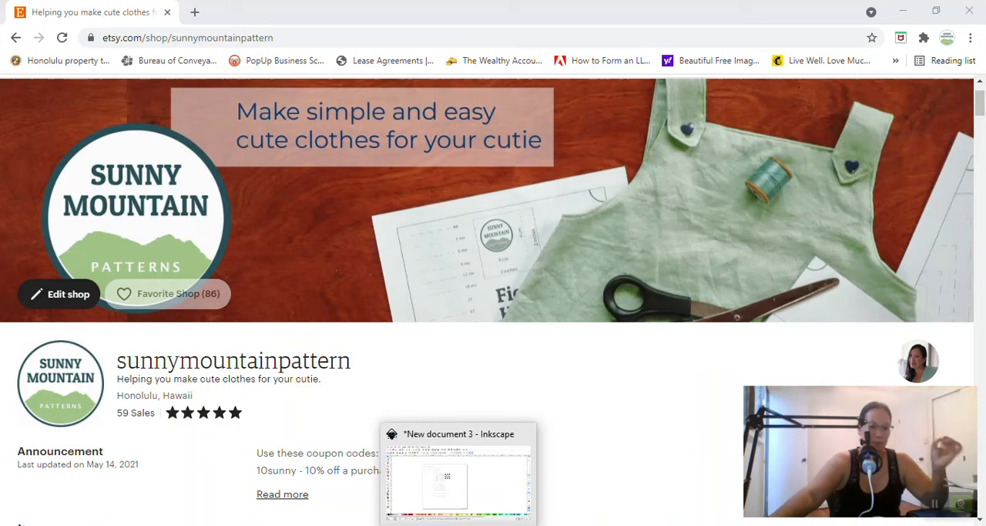
Switch to the open Inkscape pattern document and view its page size and units settings
left_click(459, 474)
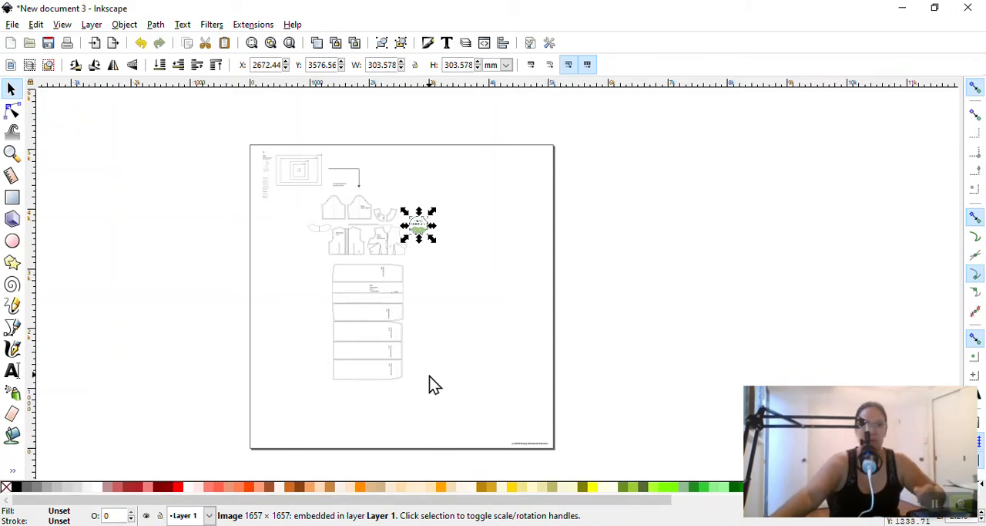
left_click(14, 26)
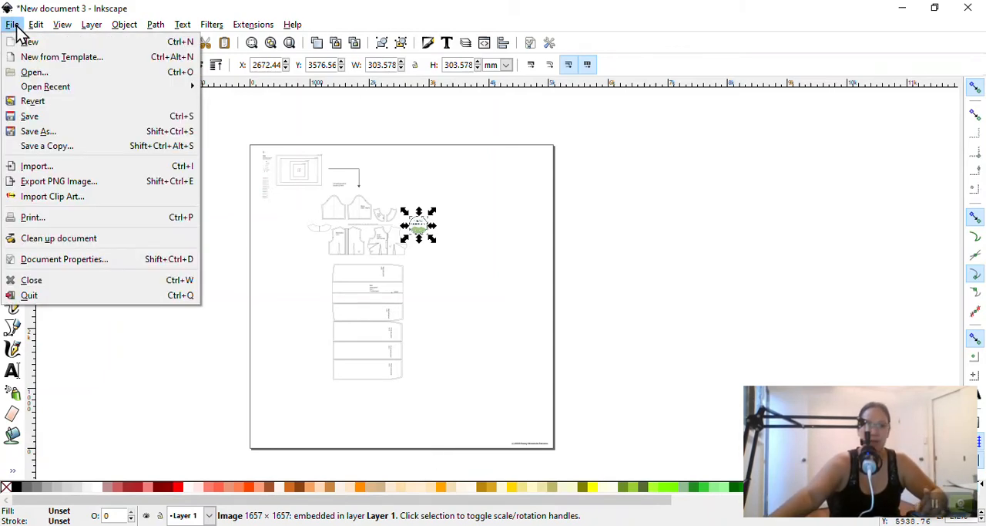
left_click(51, 260)
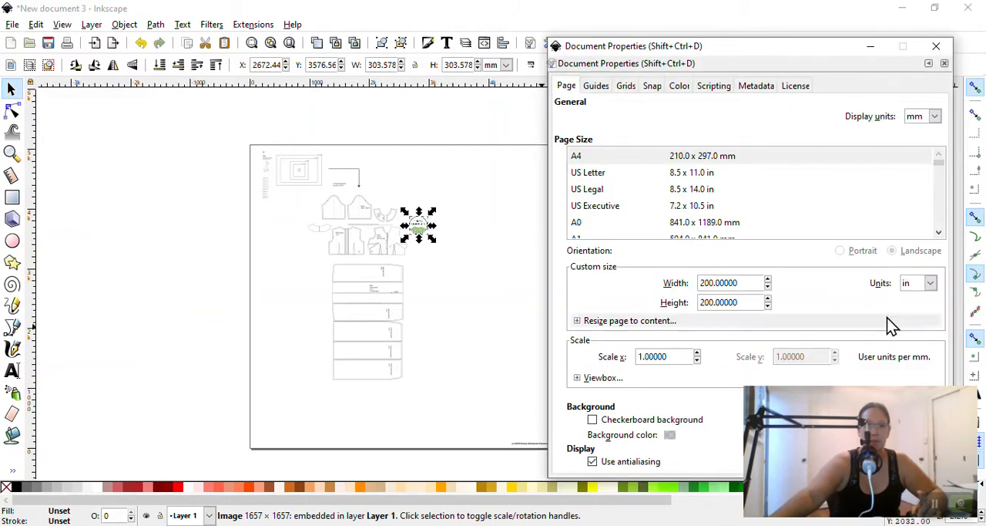
left_click_drag(828, 48, 492, 12)
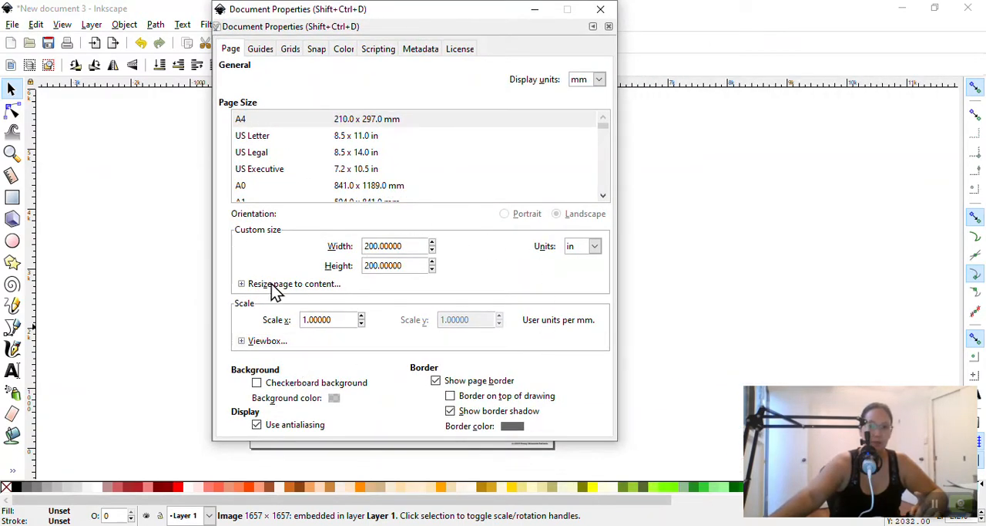
left_click(600, 9)
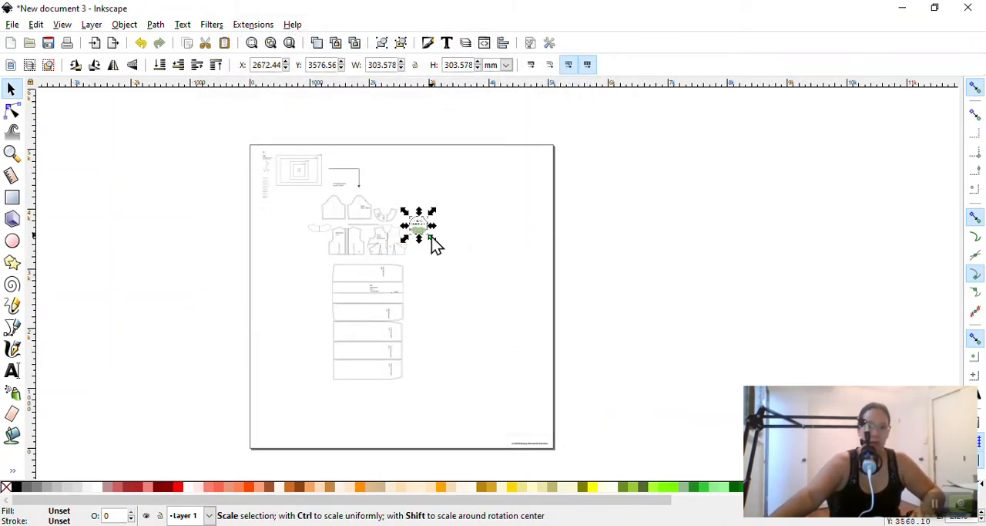
Move the grouped front and back bodice pieces out of the pattern layout onto the blank page area beside it
scroll(410, 254, "up", 4)
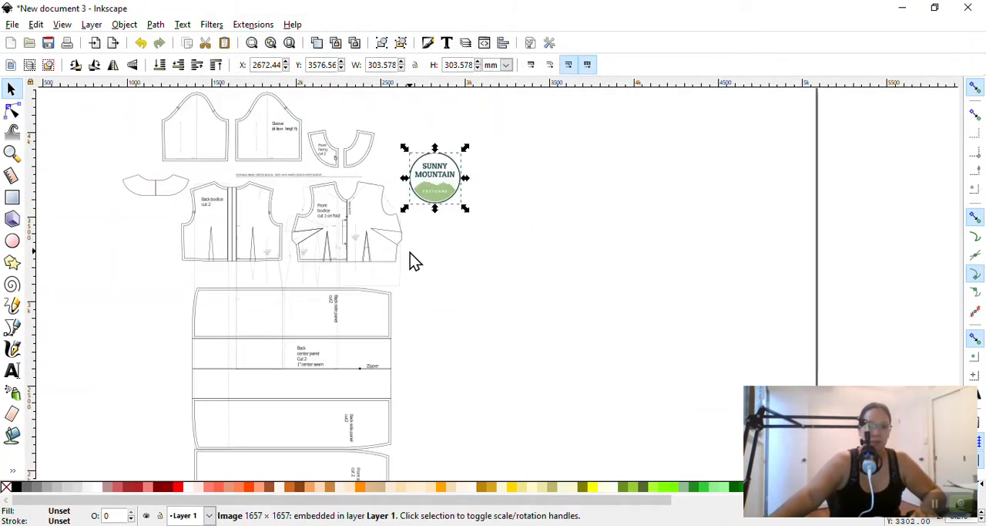
scroll(410, 253, "up", 5)
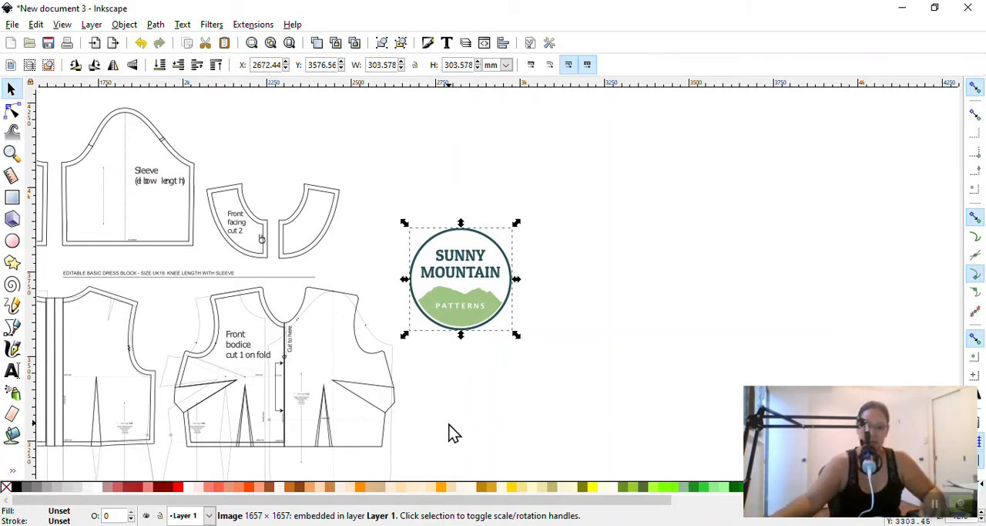
scroll(508, 358, "down", 3)
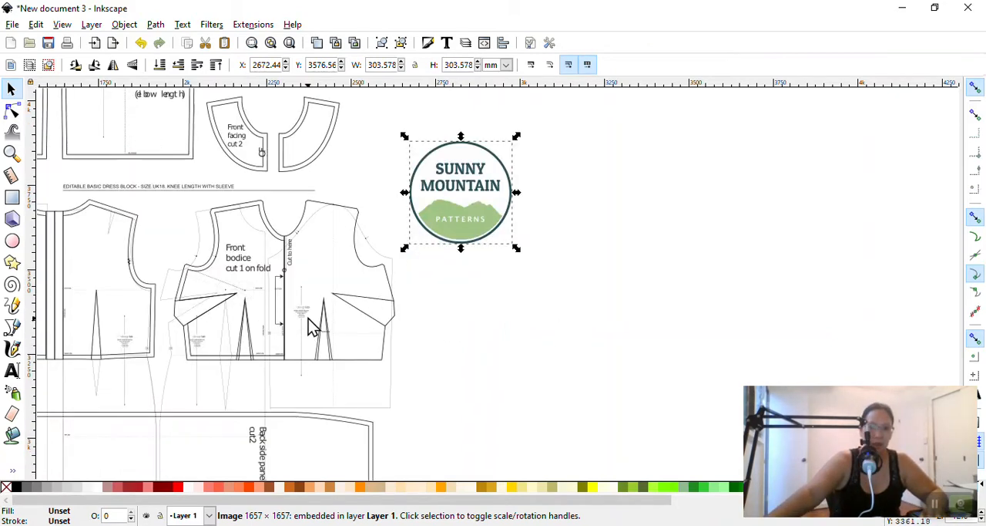
left_click(356, 231)
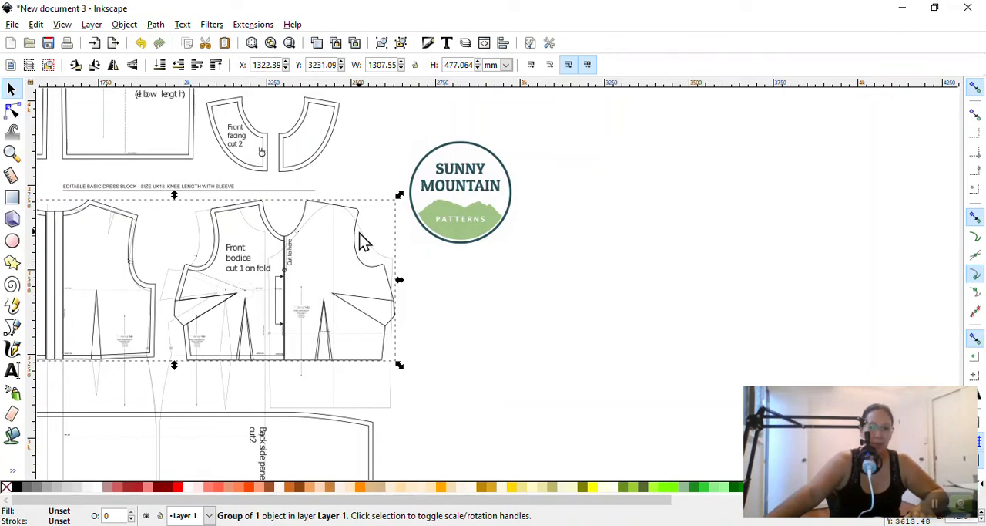
left_click_drag(354, 230, 844, 215)
scroll(807, 257, "down", 1)
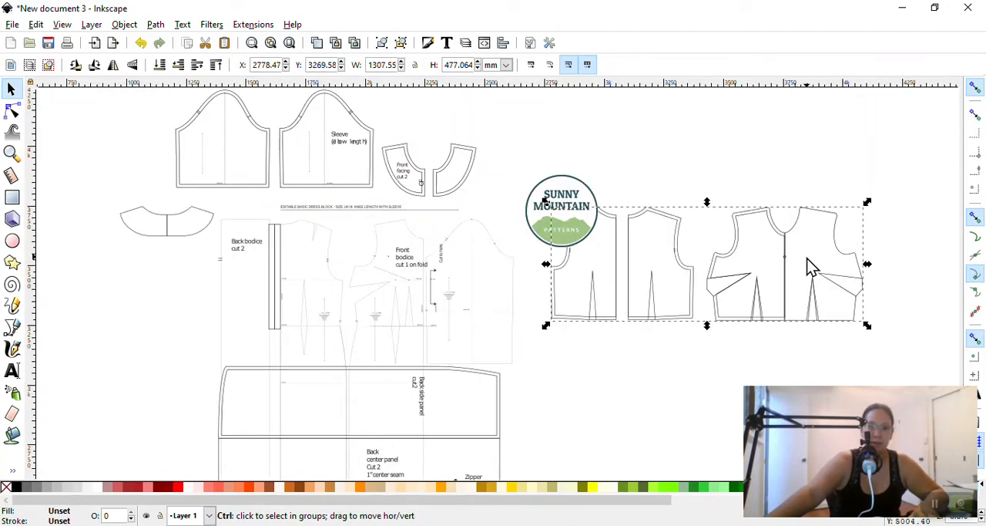
Shift the bodice group farther right until it is clear of the Sunny Mountain logo
scroll(806, 257, "up", 1)
scroll(807, 265, "right", 10)
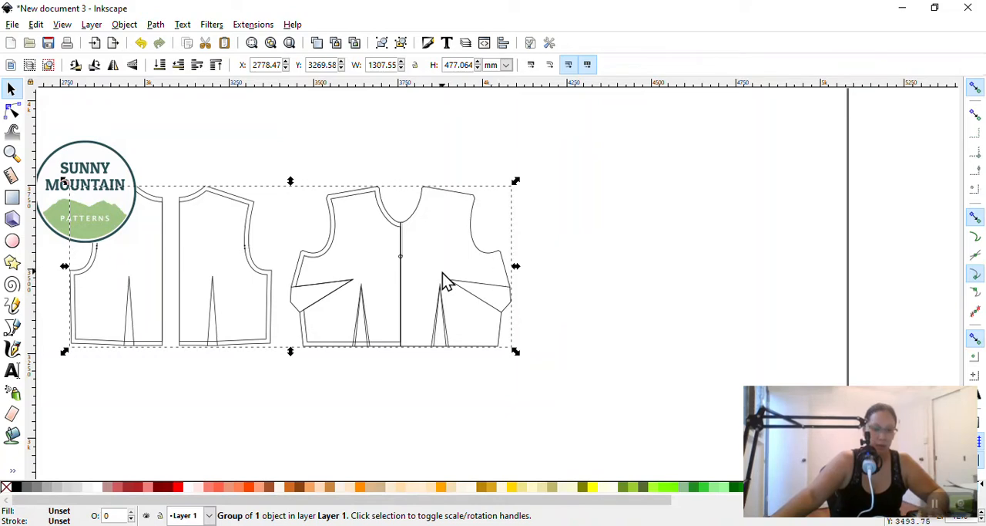
left_click_drag(465, 235, 559, 226)
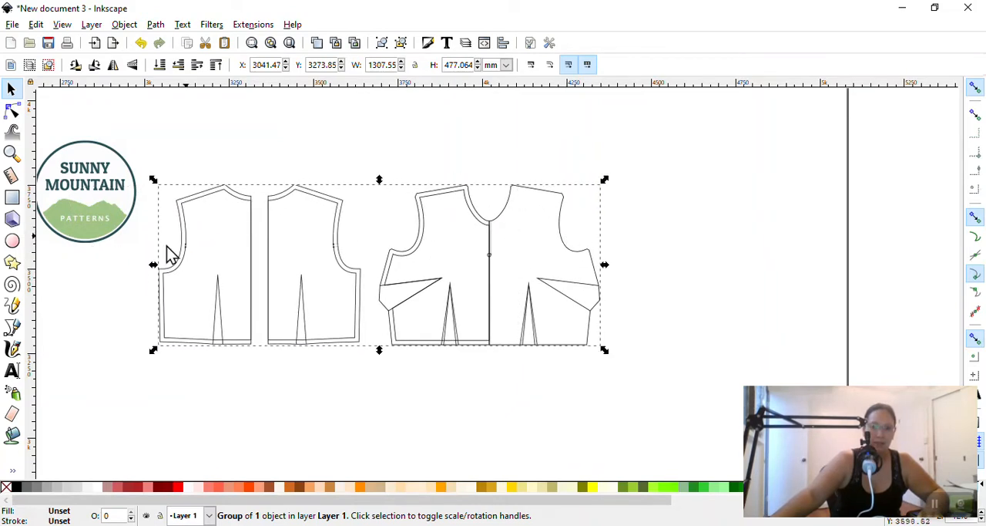
left_click(559, 227)
left_click(730, 198)
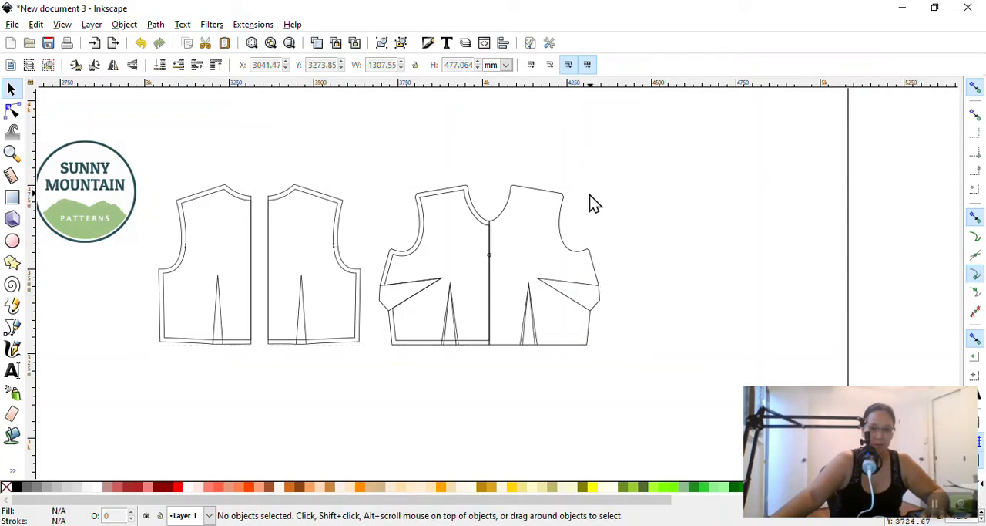
Ungroup the bodice group twice so its component pieces separate, and clear the selection
left_click(549, 195)
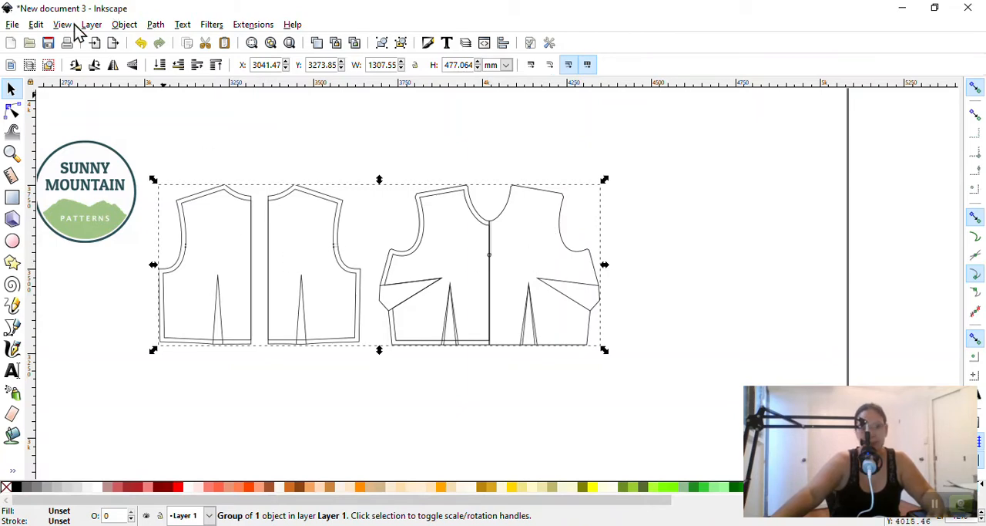
left_click(124, 24)
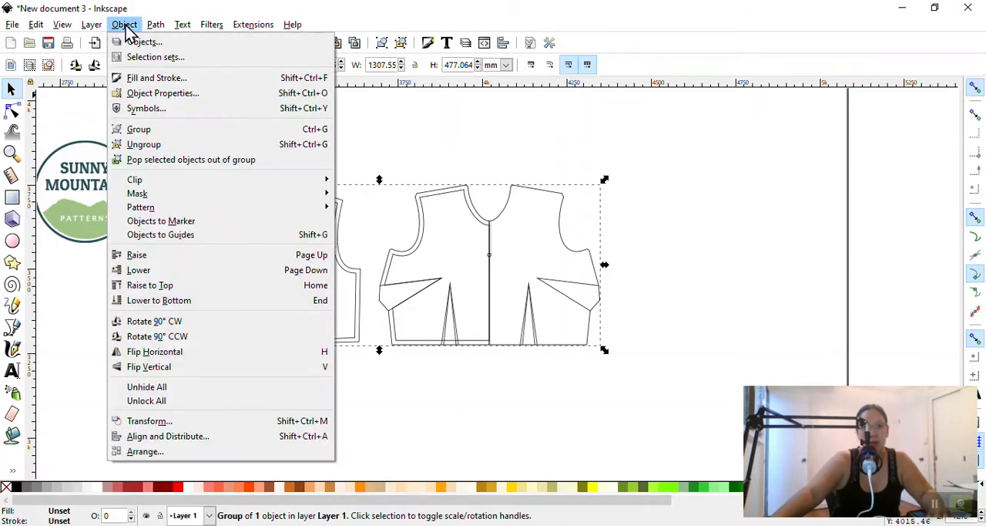
left_click(140, 145)
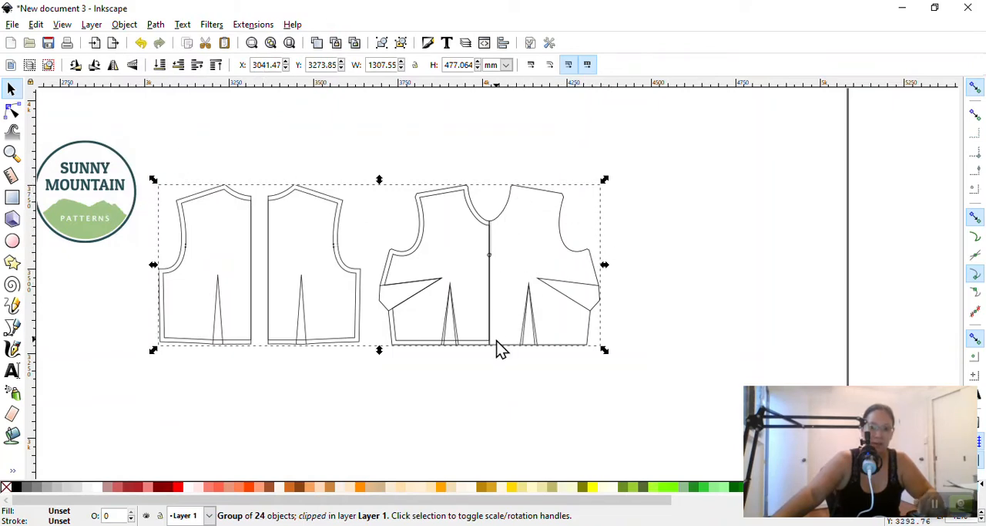
left_click(470, 382)
left_click(567, 192)
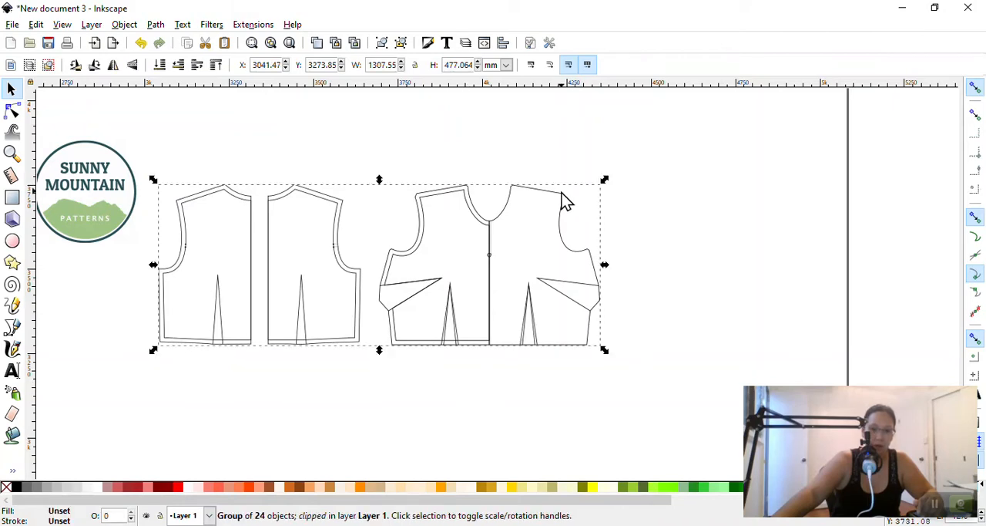
left_click(131, 26)
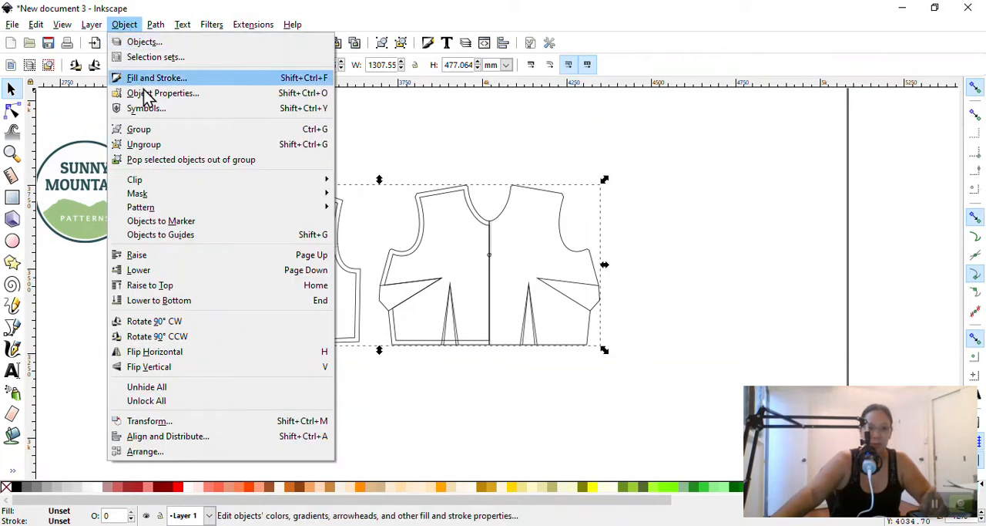
left_click(152, 145)
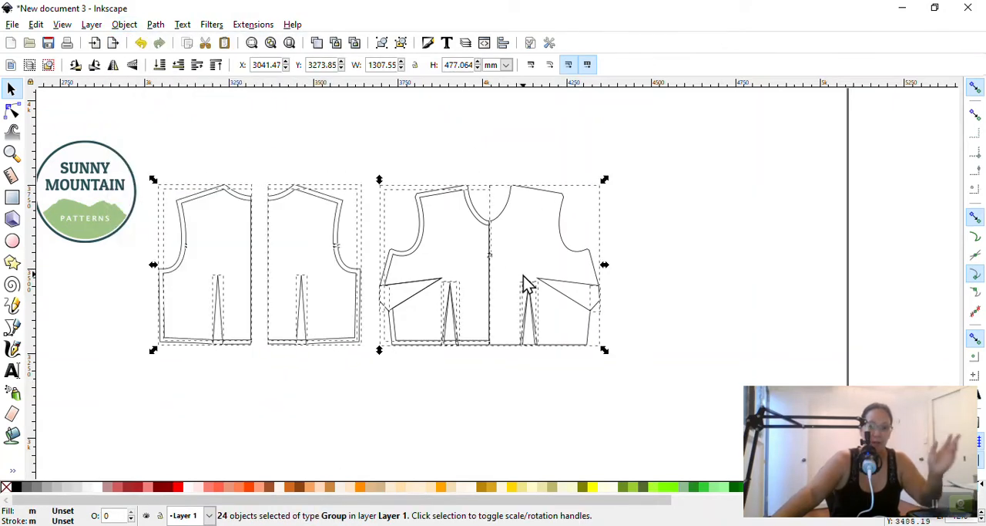
left_click(673, 211)
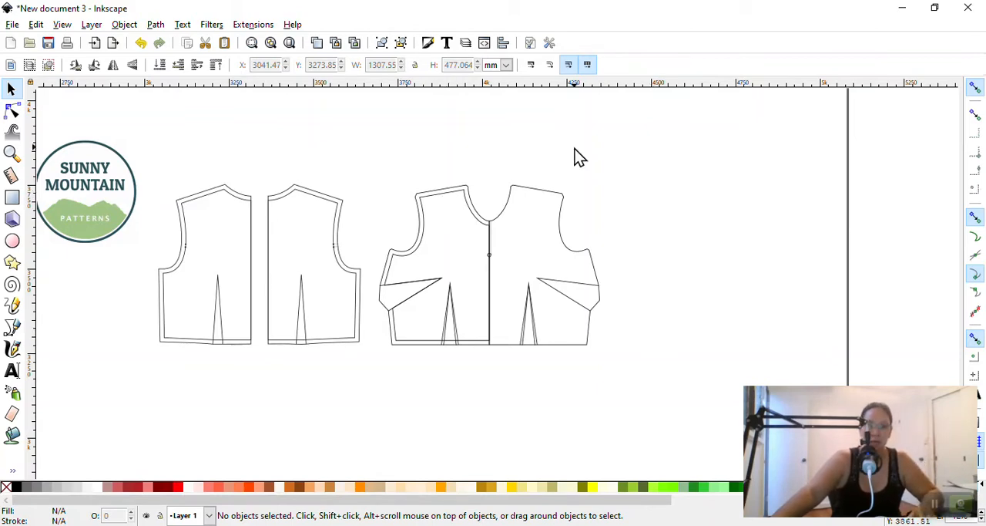
left_click_drag(502, 142, 608, 352)
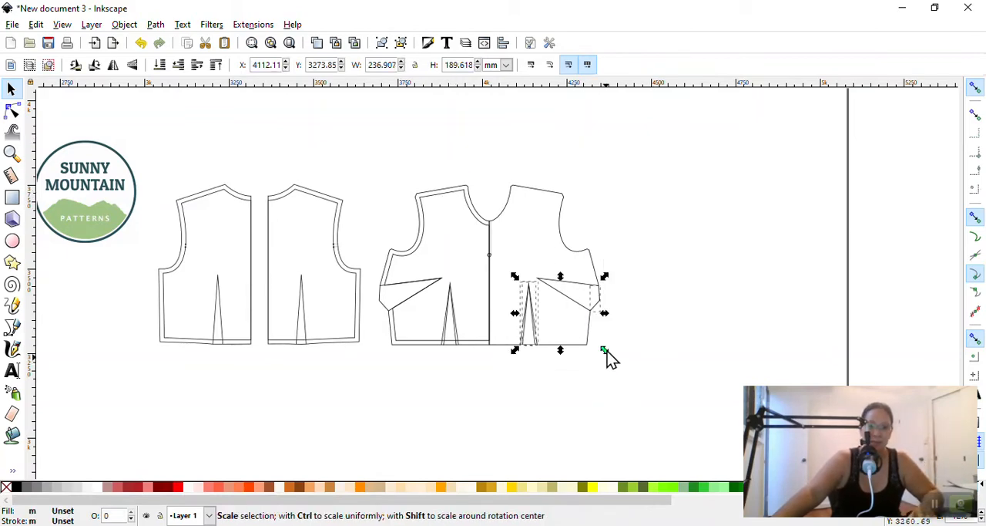
left_click(568, 233)
left_click(561, 223)
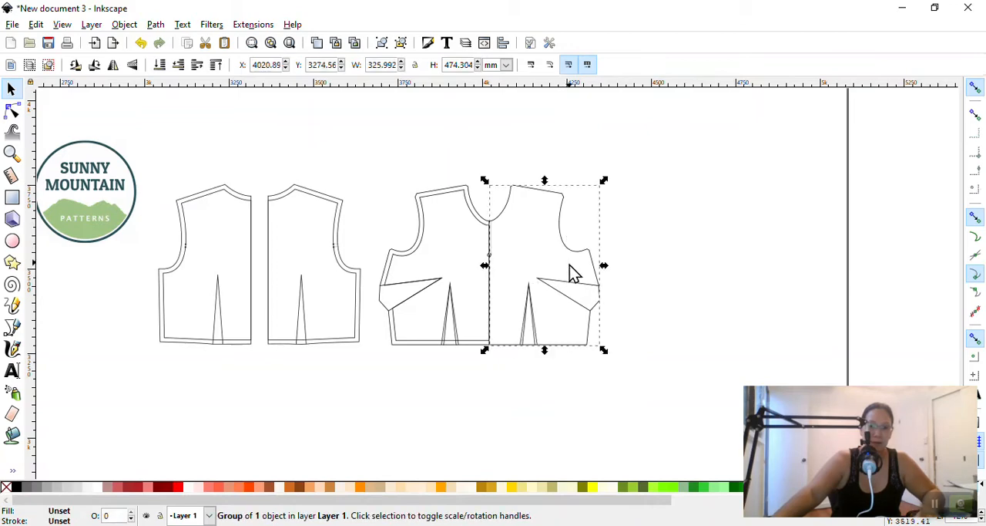
left_click(571, 290, "shift")
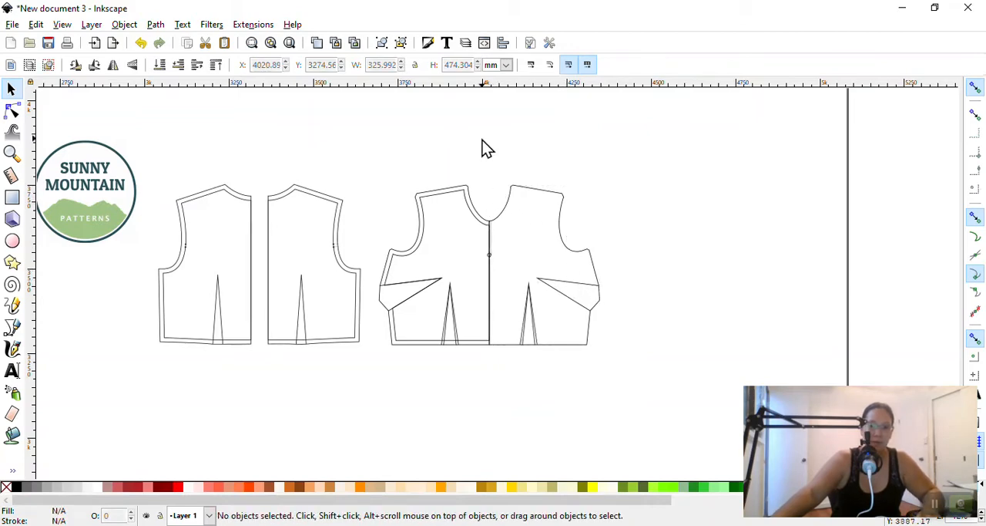
Select all parts of the front bodice's right half and move them right, leaving a small gap from the left half
left_click_drag(485, 147, 662, 385)
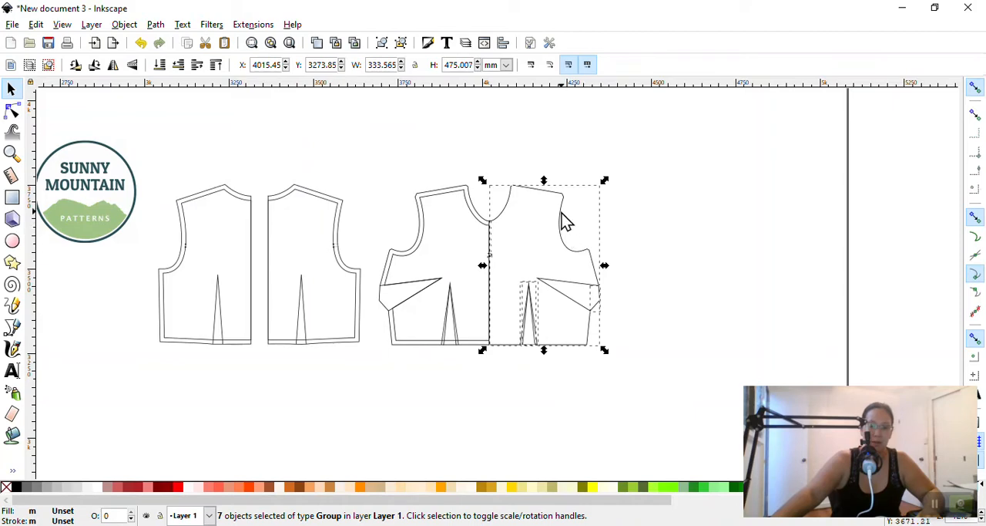
left_click_drag(562, 220, 596, 222)
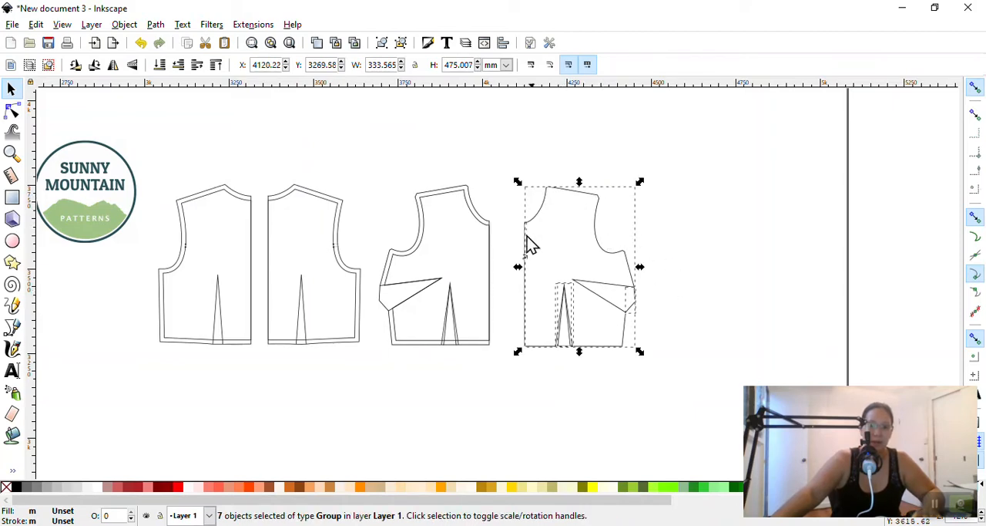
left_click(606, 371)
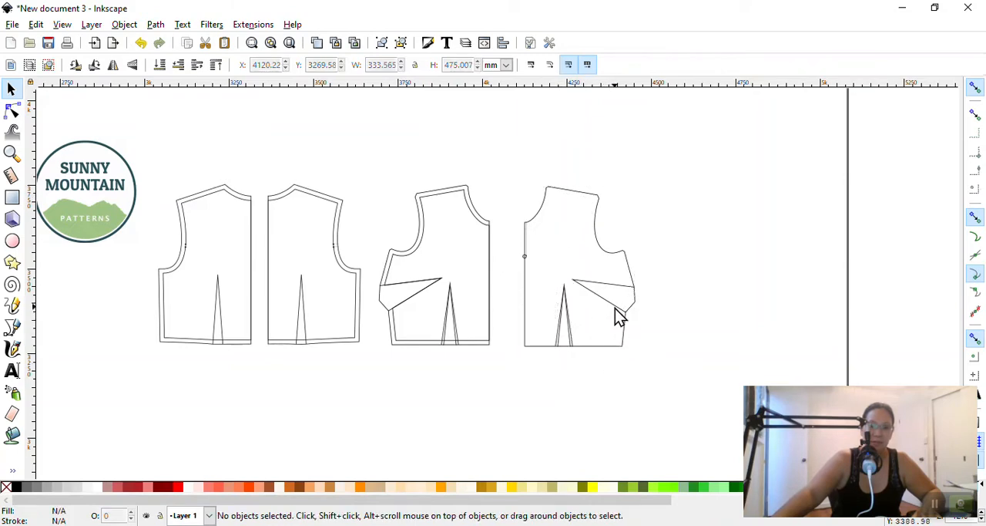
Examine the object type of the separated right front bodice outline, both as a whole and inside its group
left_click(612, 294)
left_click(612, 298)
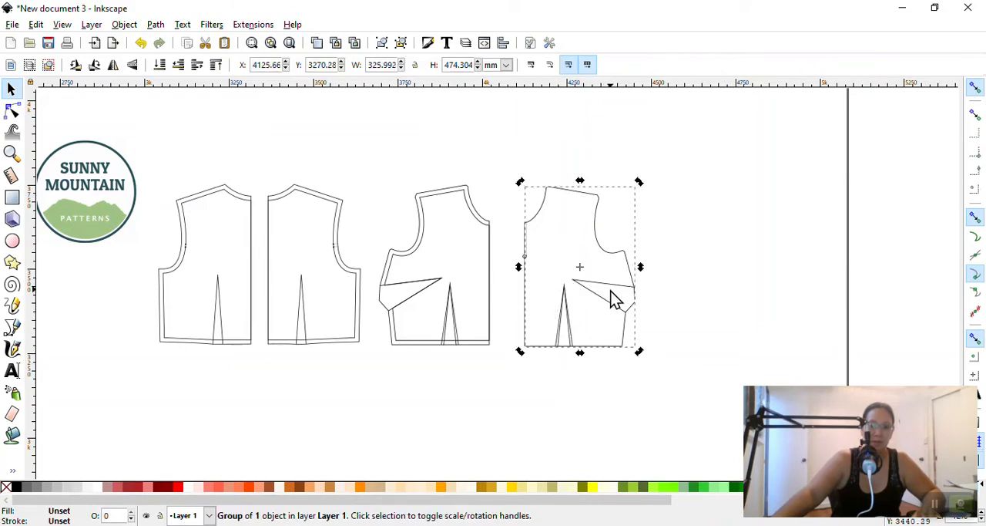
left_click(625, 407)
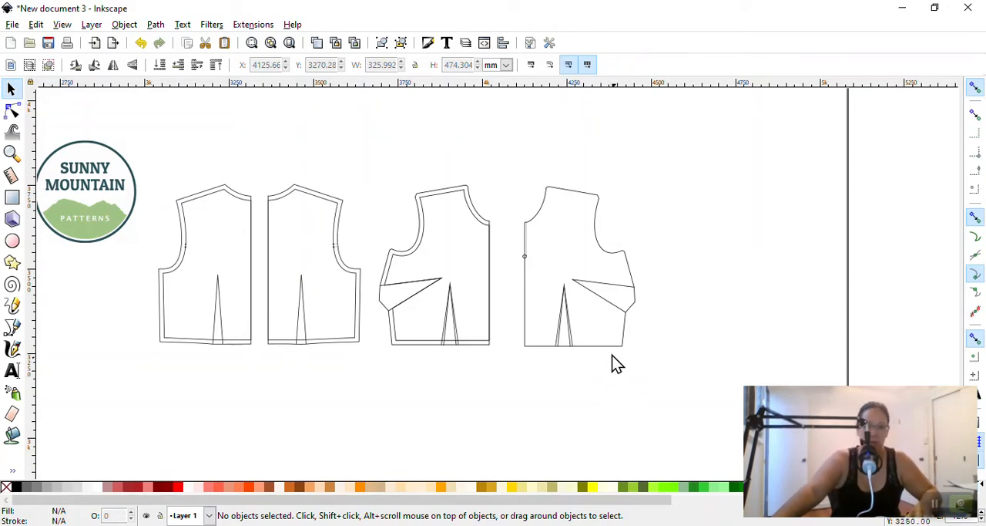
left_click(627, 330)
scroll(647, 348, "up", 2, "ctrl")
scroll(650, 349, "up", 3)
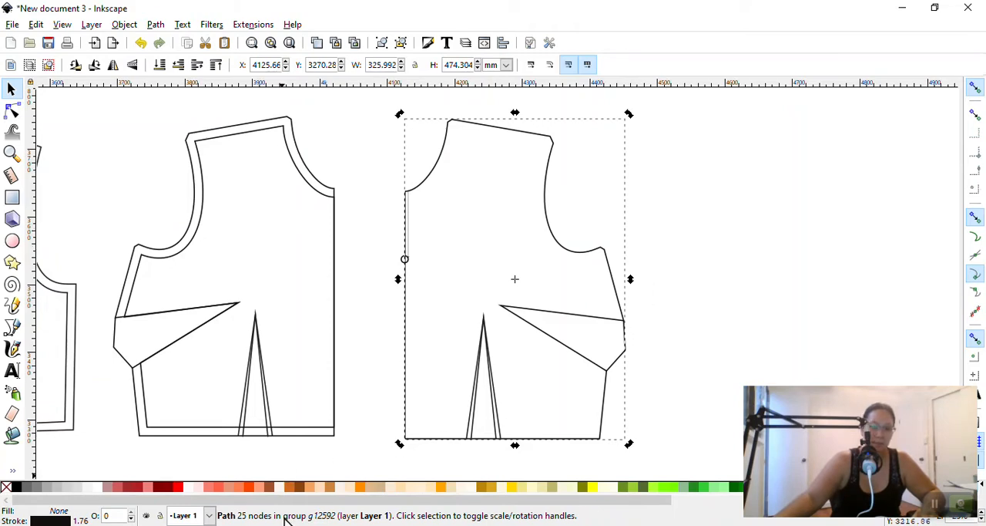
left_click(737, 216)
left_click(511, 134)
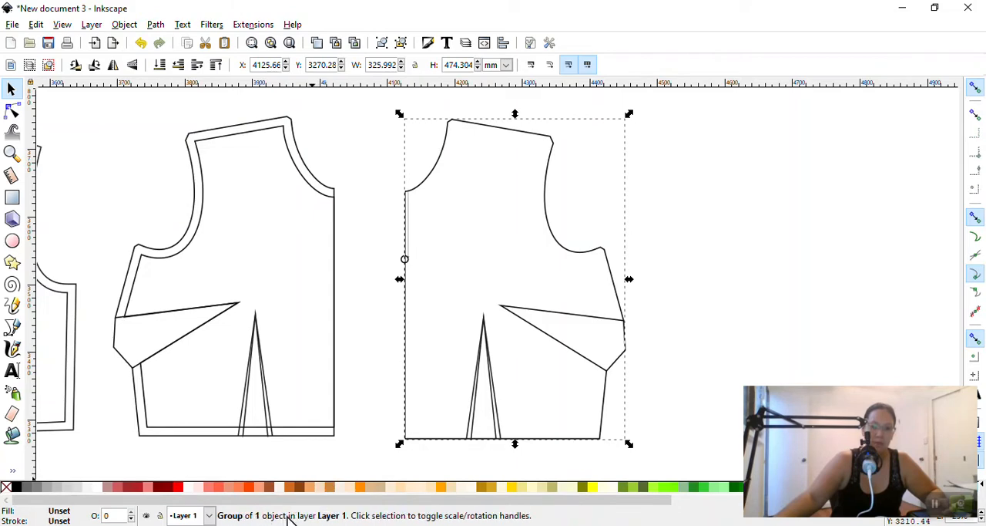
Ungroup the right front bodice outline into a plain path and reselect it to check its object type
left_click(551, 140)
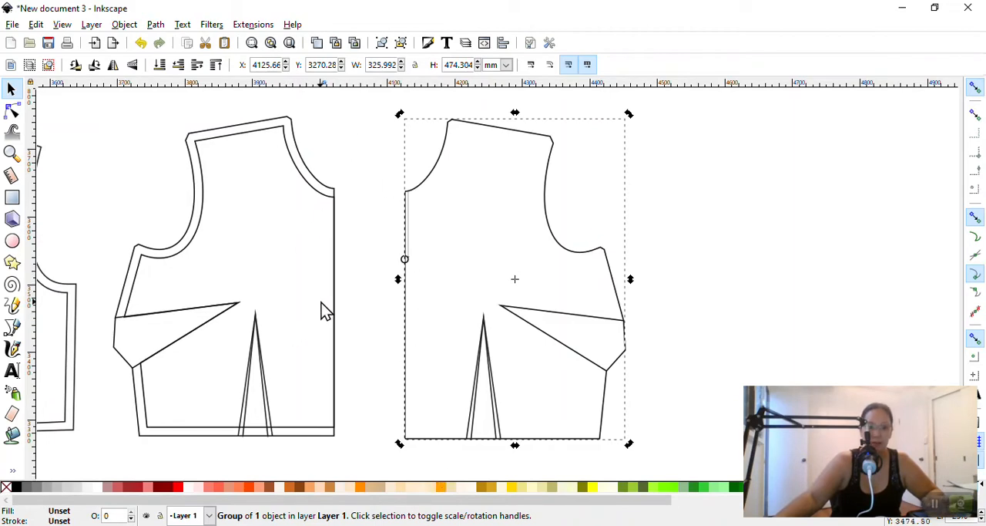
left_click(124, 25)
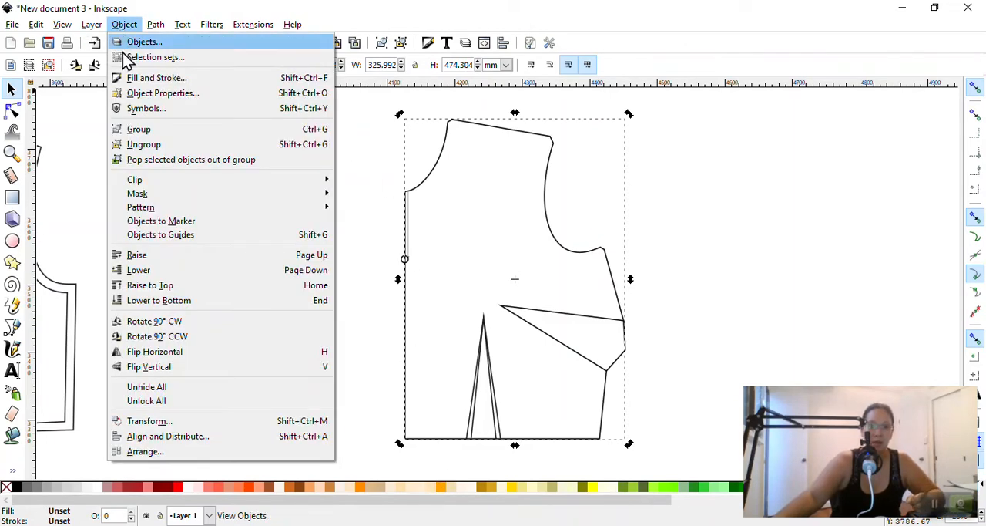
left_click(131, 147)
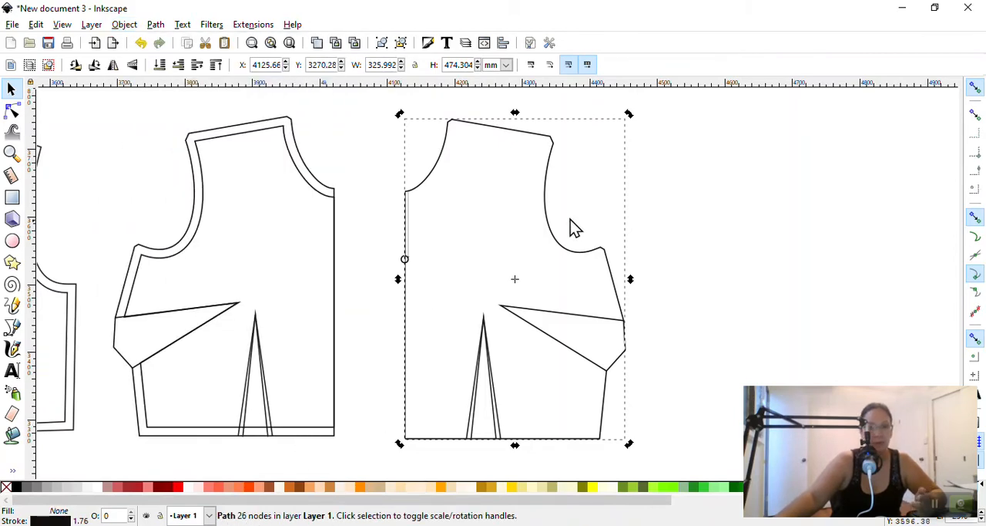
left_click(738, 179)
left_click(539, 140)
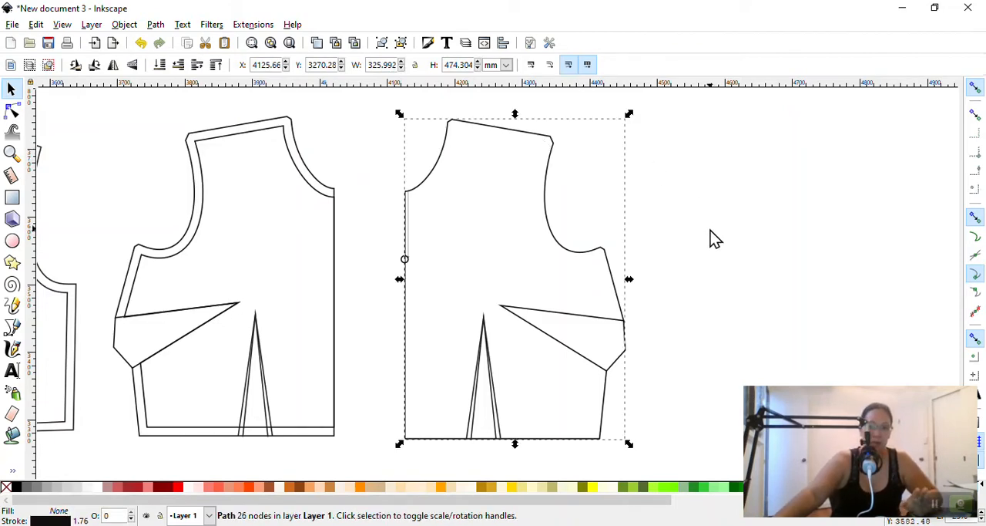
scroll(710, 230, "down", 1)
scroll(711, 231, "up", 1)
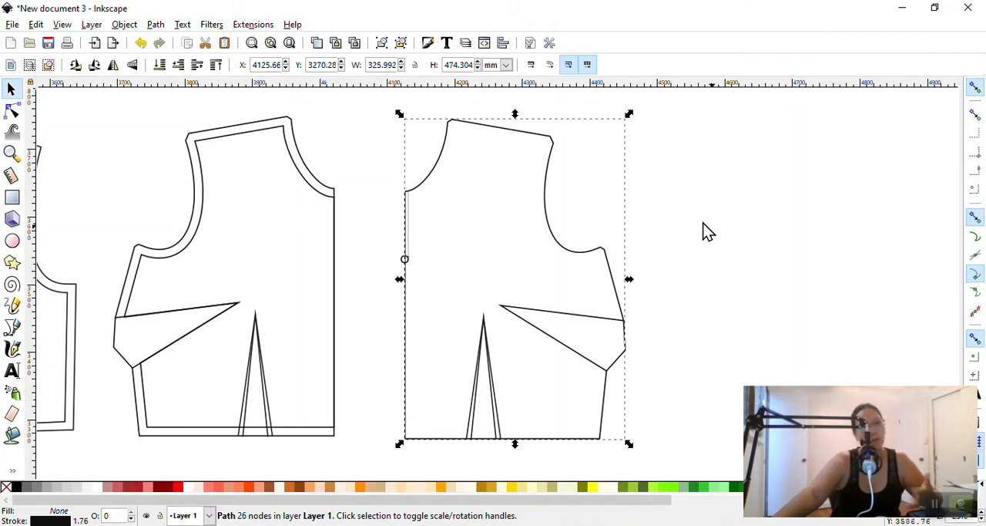
Look through the path operations for the commands that cut and combine paths, without applying any
left_click(157, 24)
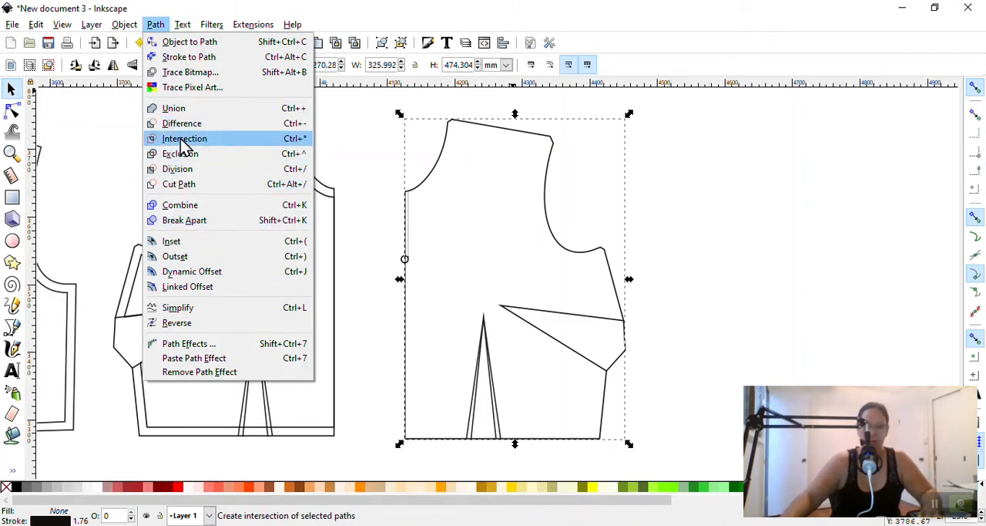
key("super+plus")
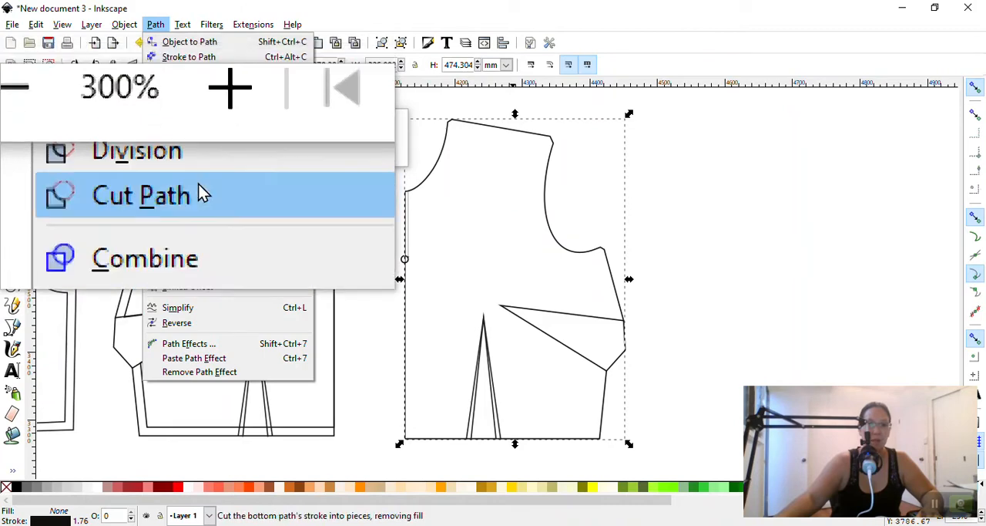
key("super+Escape")
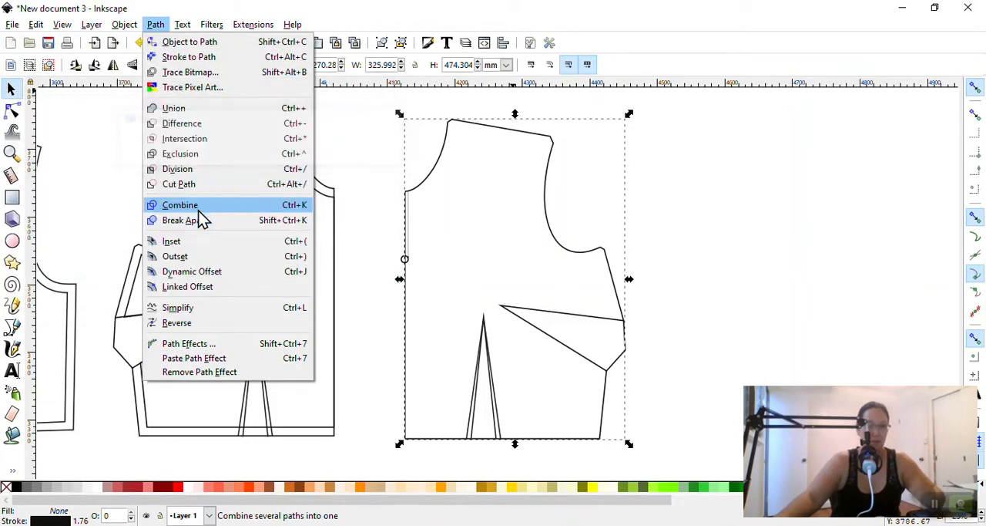
left_click(647, 174)
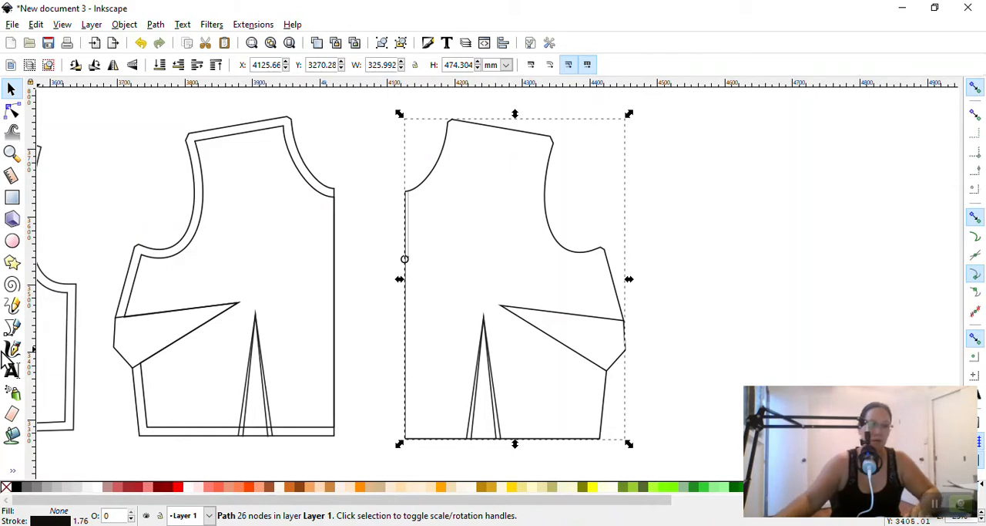
Start a Bezier path at the centre-front end of the right bodice's neckline and check the snapping toggle
key("super+plus")
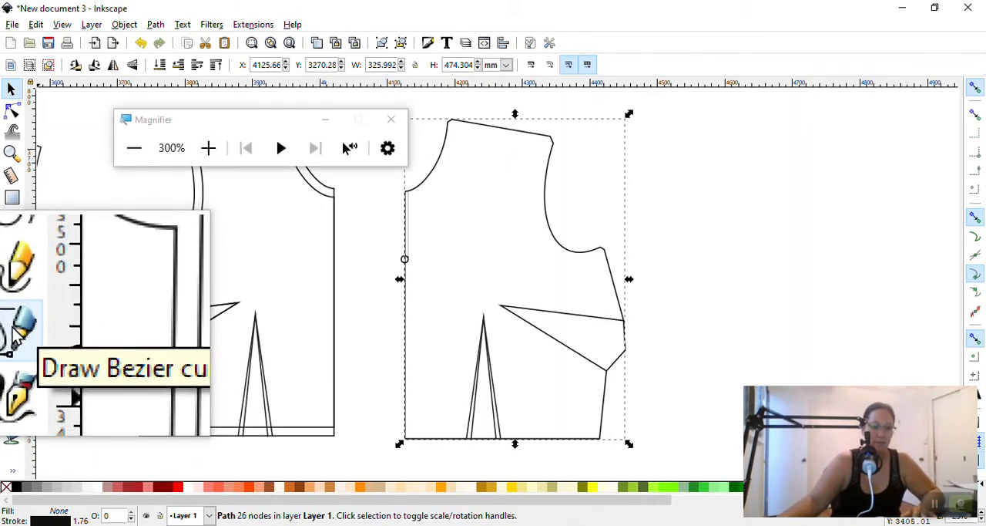
left_click(12, 331)
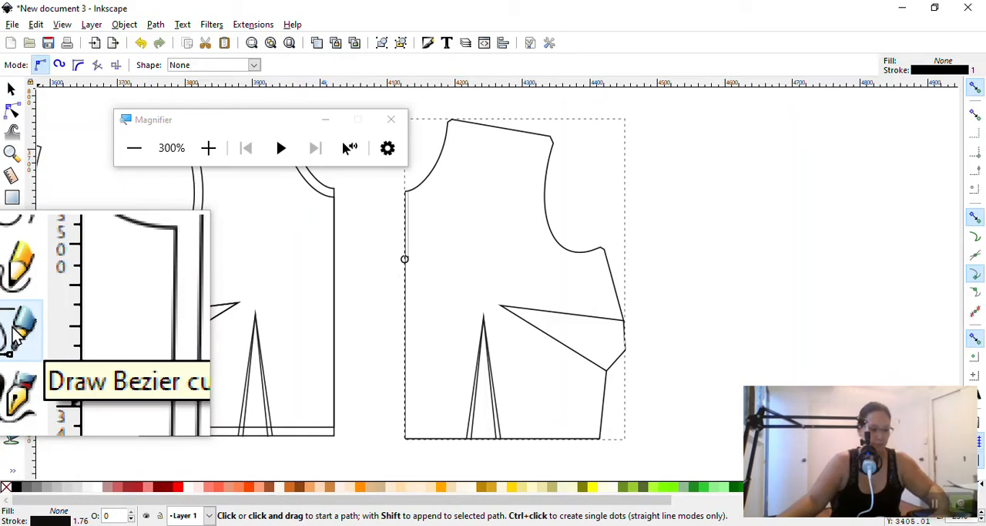
key("super+Escape")
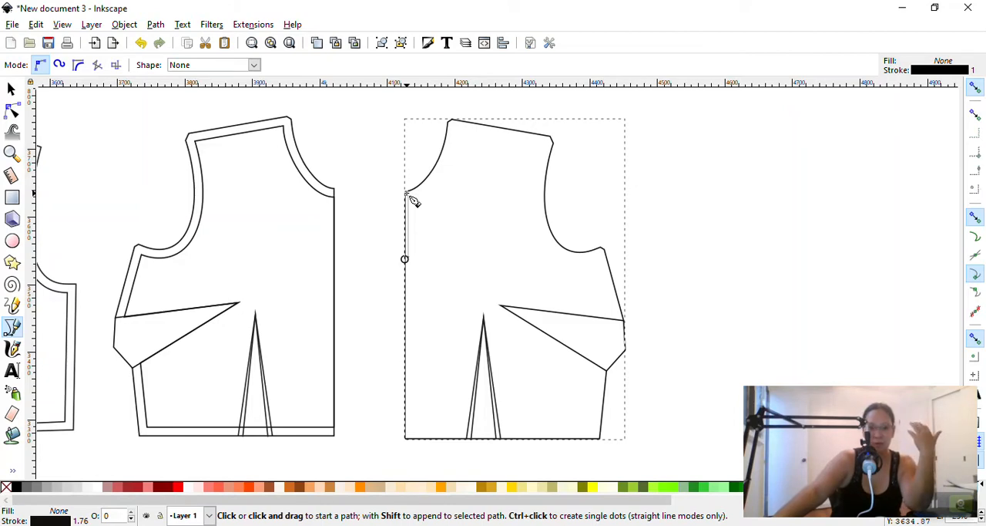
left_click(409, 193)
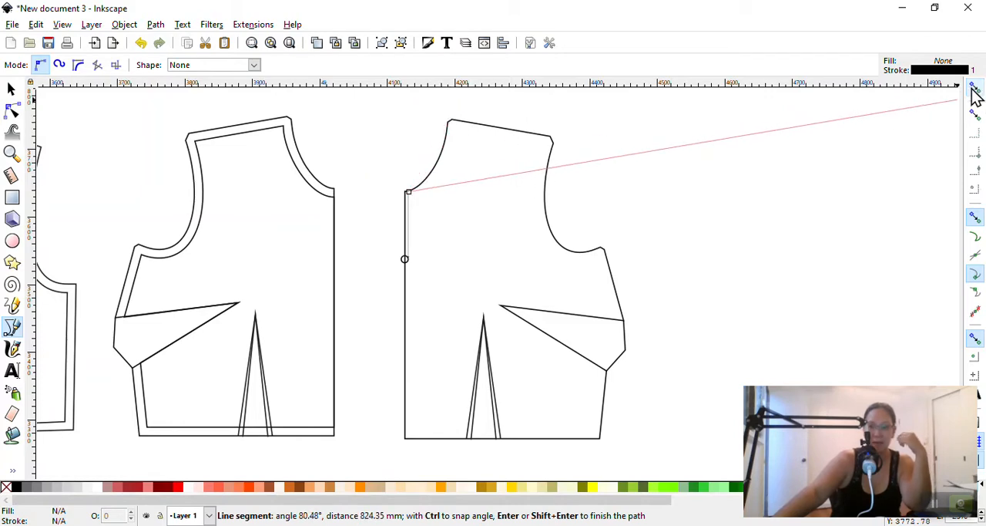
key("ctrl+plus")
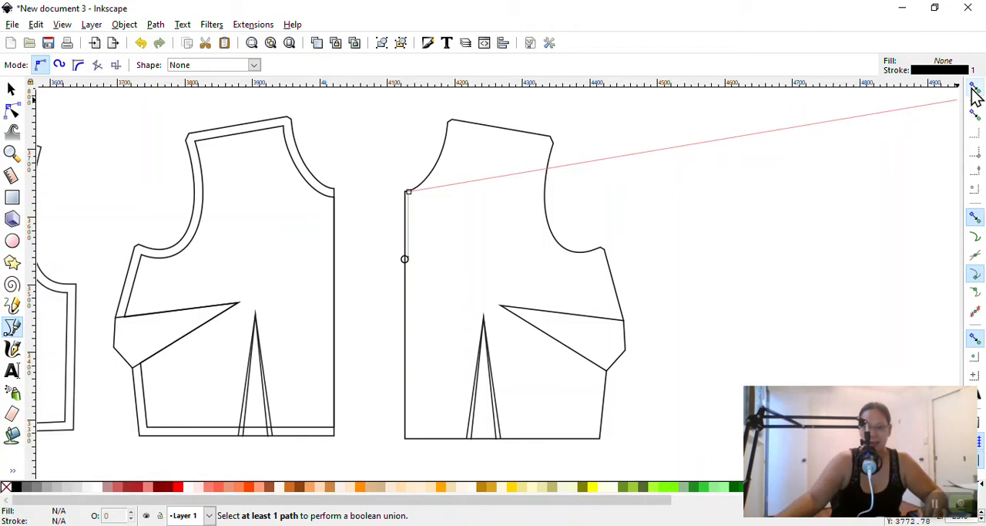
key("super+plus")
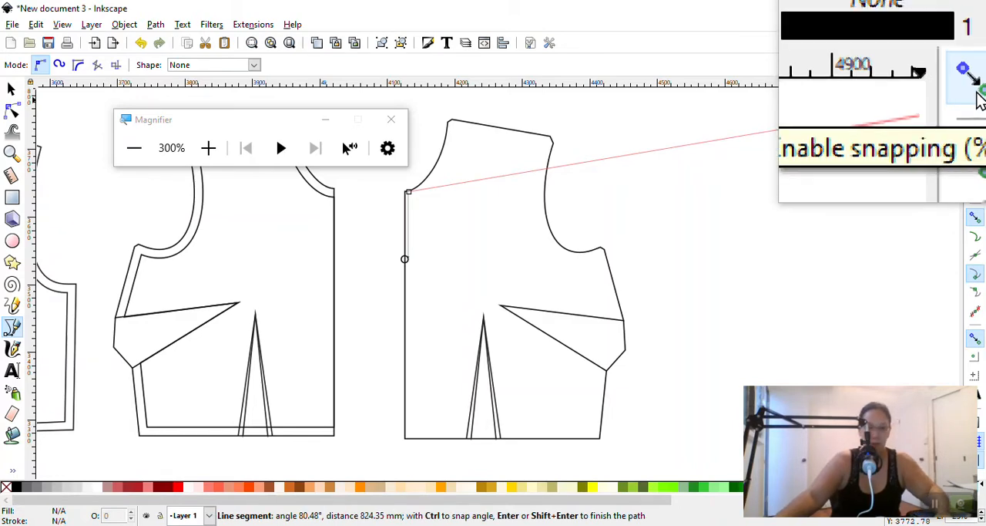
key("super+Escape")
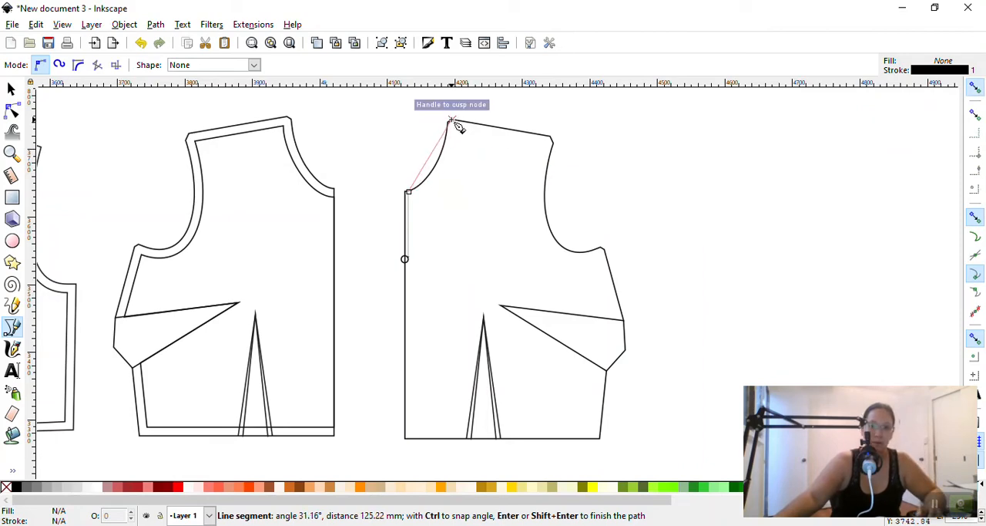
Try tracing the neckline up to the shoulder corner with a single curved Bezier segment, and discard the trial curve
left_click_drag(452, 121, 459, 71)
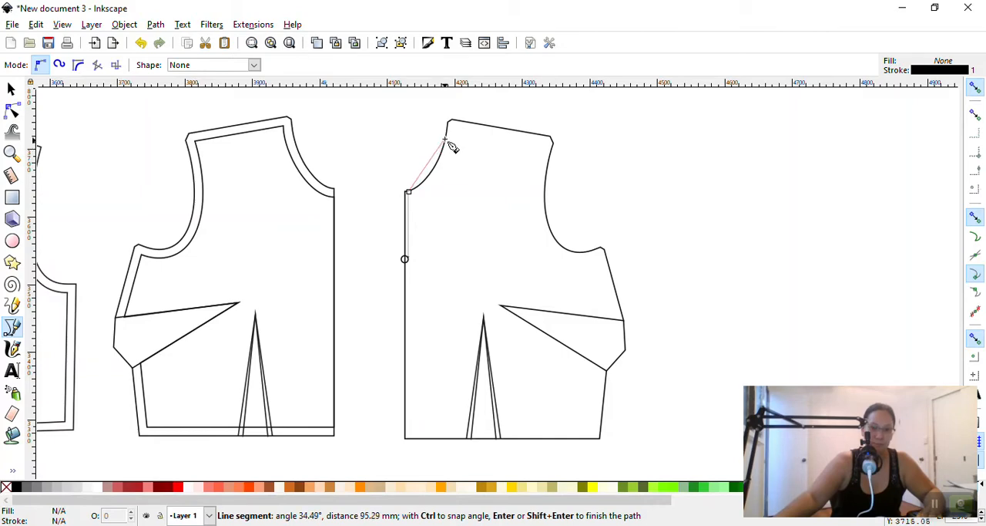
scroll(453, 141, "up", 2)
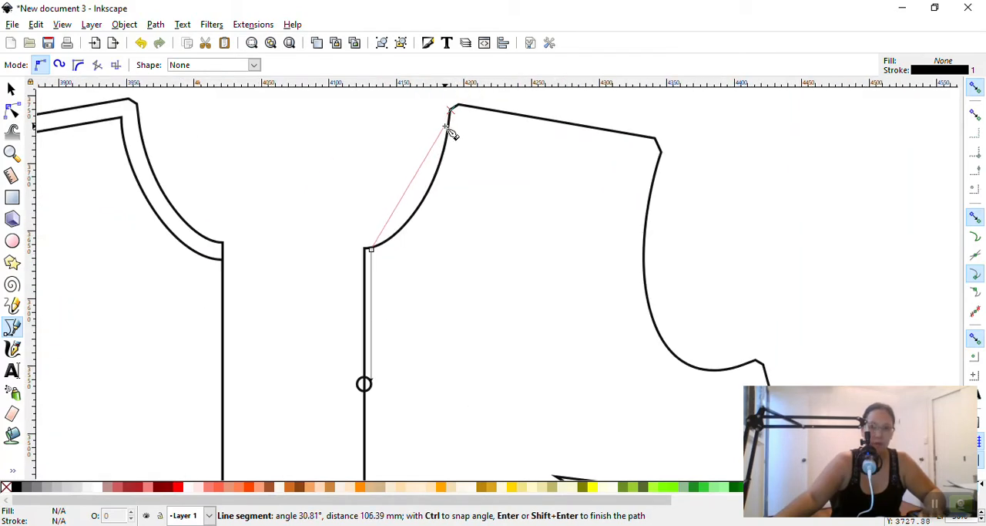
scroll(453, 136, "up", 2)
scroll(450, 129, "down", 1)
scroll(455, 143, "up", 1)
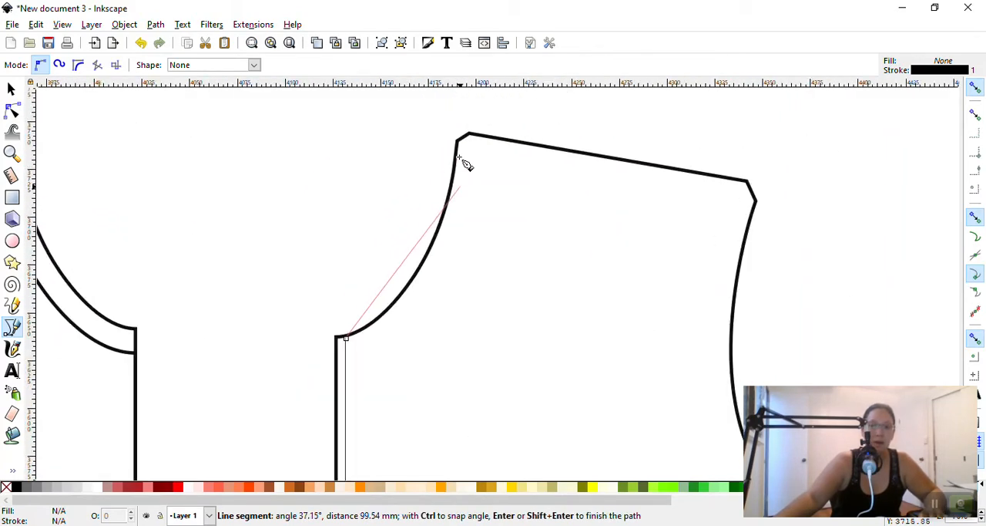
left_click_drag(457, 142, 574, 135)
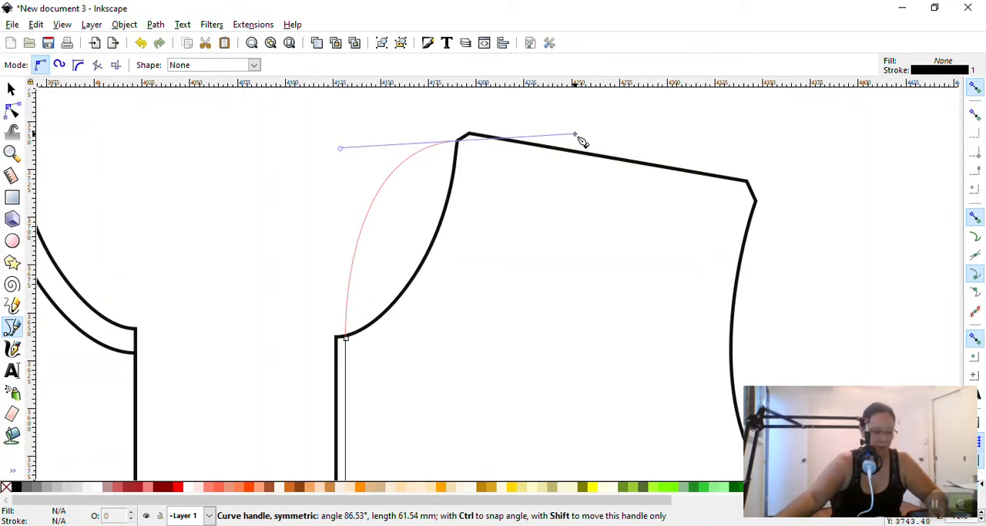
left_click_drag(574, 135, 463, 17)
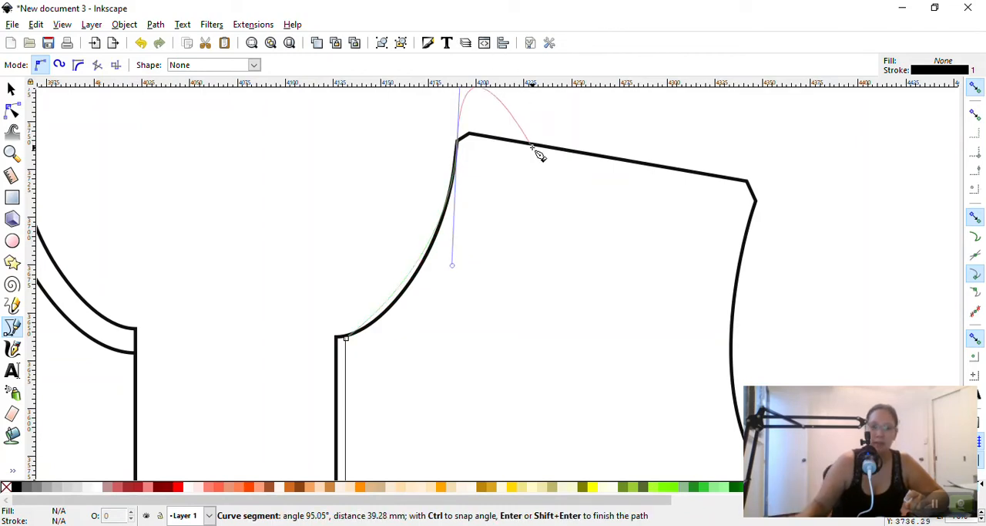
key("Return")
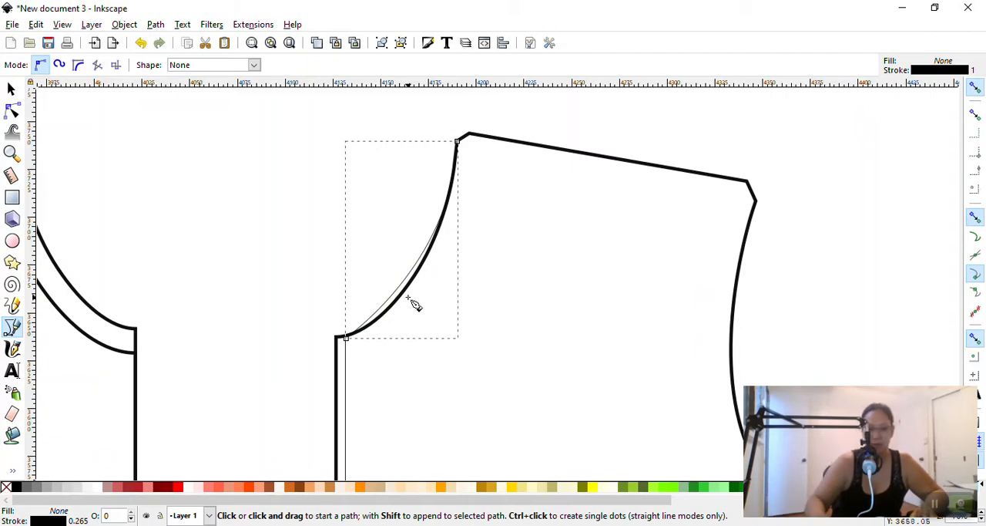
key("Escape")
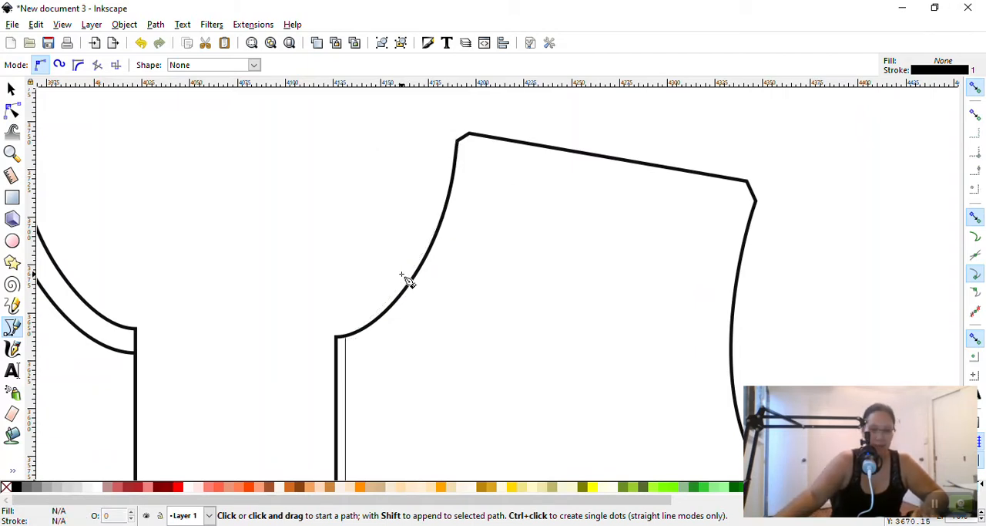
Draw a closed four-point straight-sided Bezier shape across the right bodice's upper part, removing one misplaced point on the way, and delete it
left_click(263, 231)
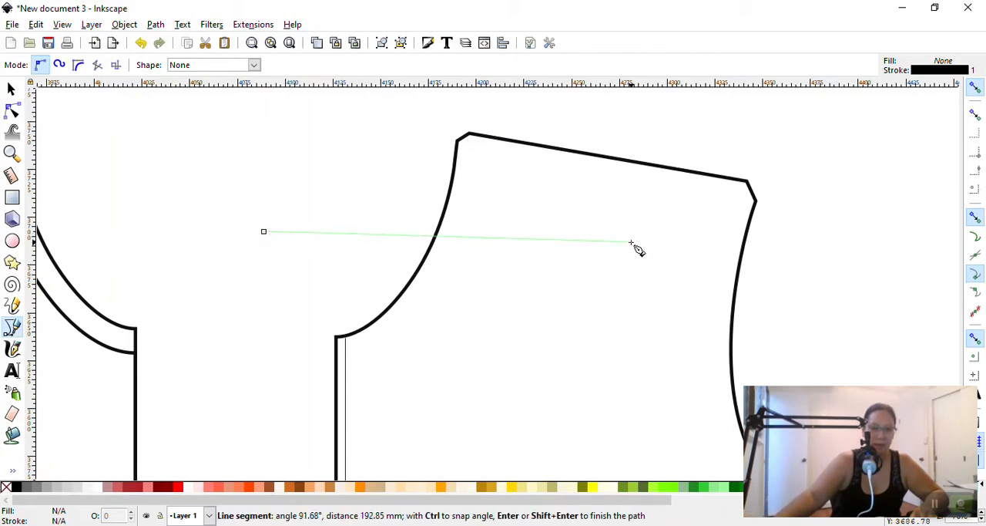
key("BackSpace")
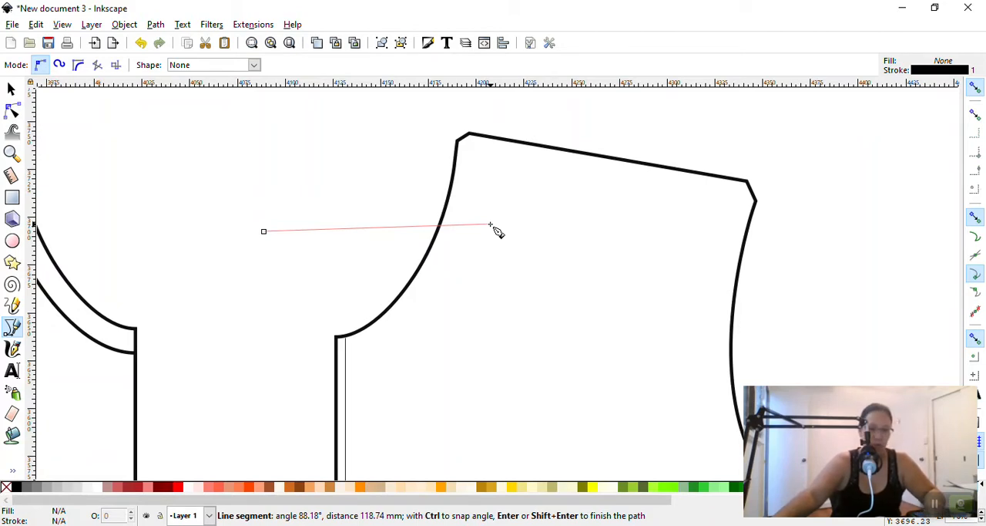
left_click(703, 231)
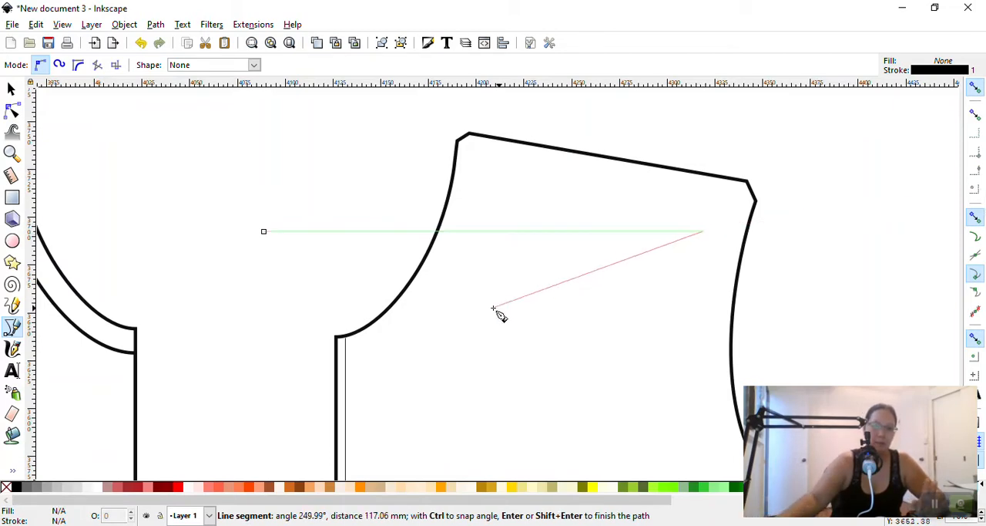
left_click(633, 322)
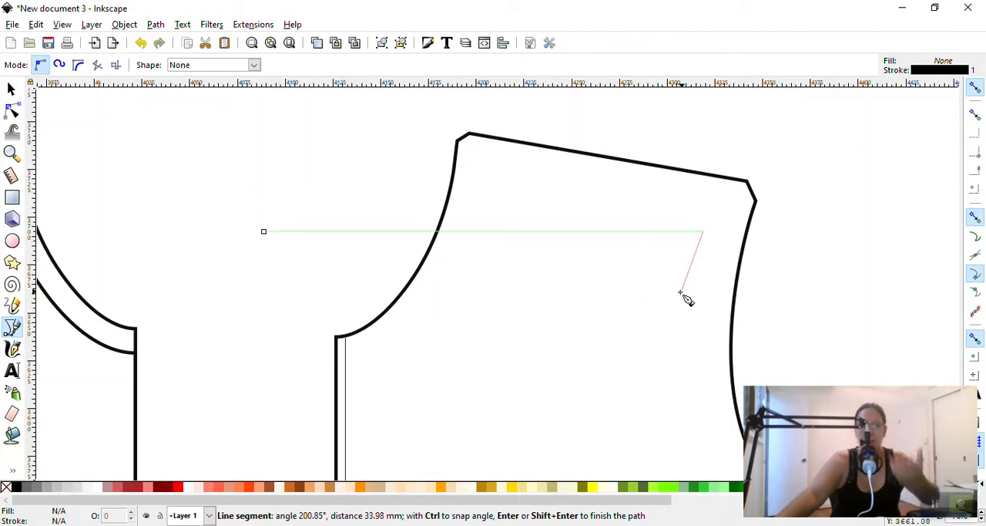
left_click(454, 417)
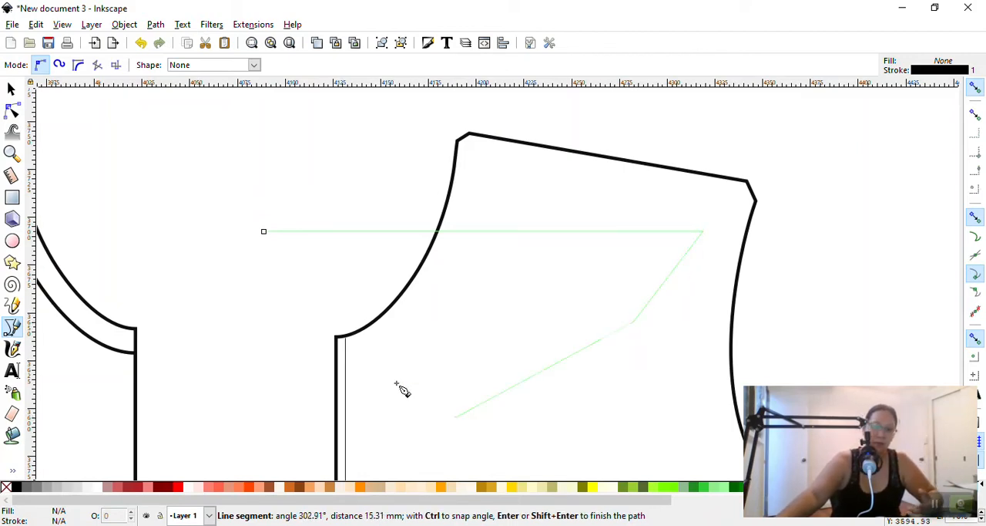
left_click(264, 233)
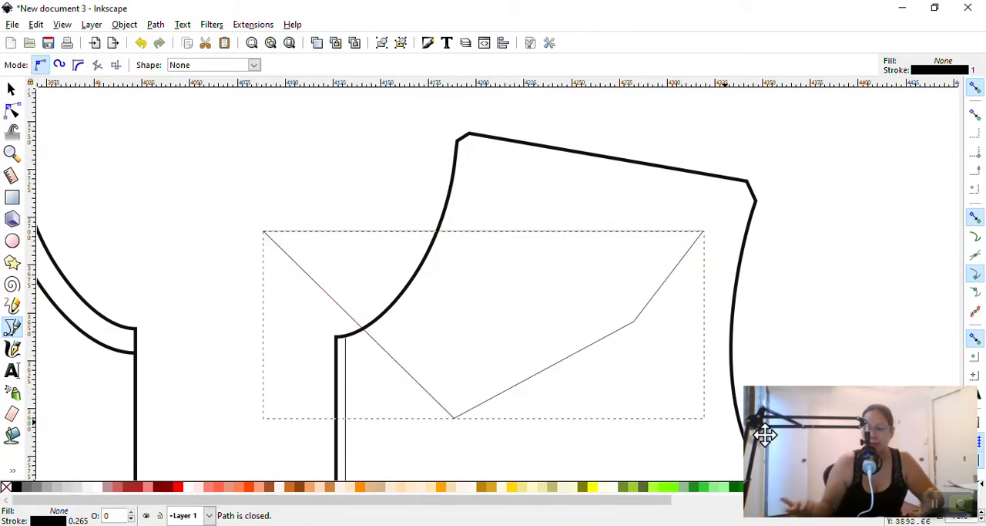
key("Delete")
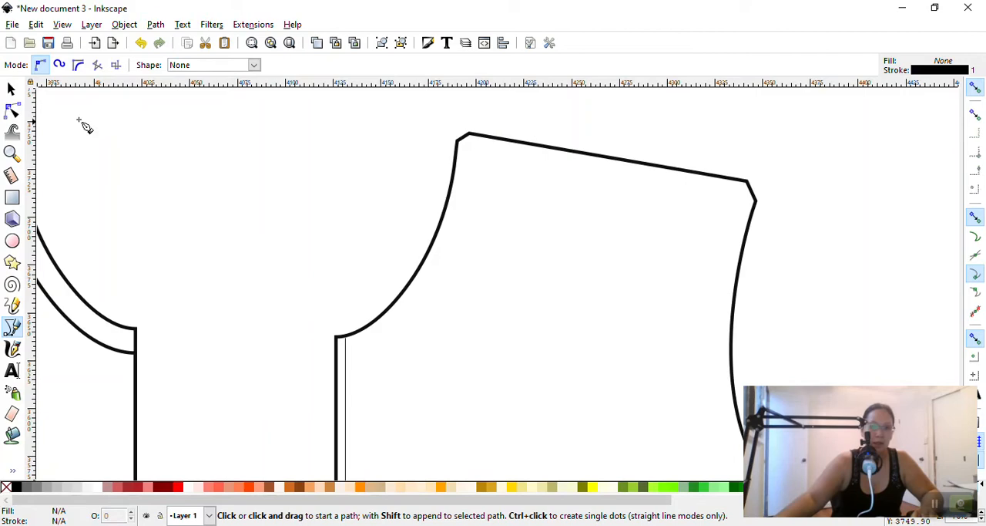
Delete the thin vertical line beside the right bodice's centre-front edge
left_click(11, 88)
scroll(376, 194, "down", 6)
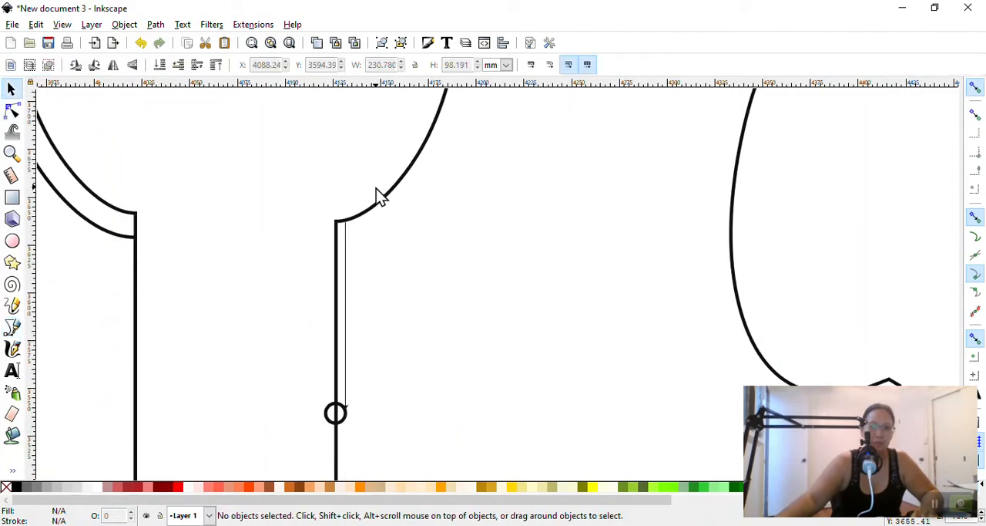
left_click(346, 226)
key("Delete")
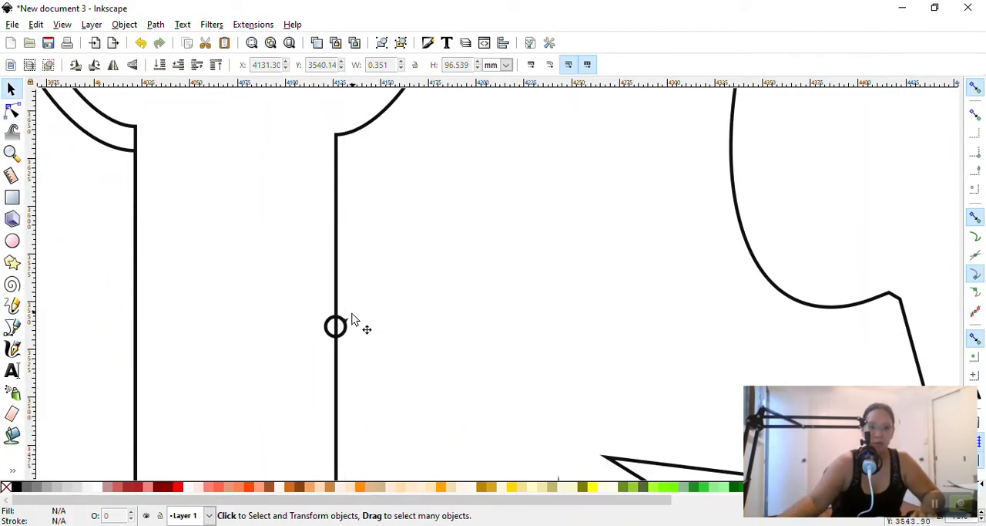
Try to draw a straight Bezier line from the base of the right bodice's waist dart up past the dart tip
scroll(626, 322, "up", 3)
scroll(626, 322, "up", 8)
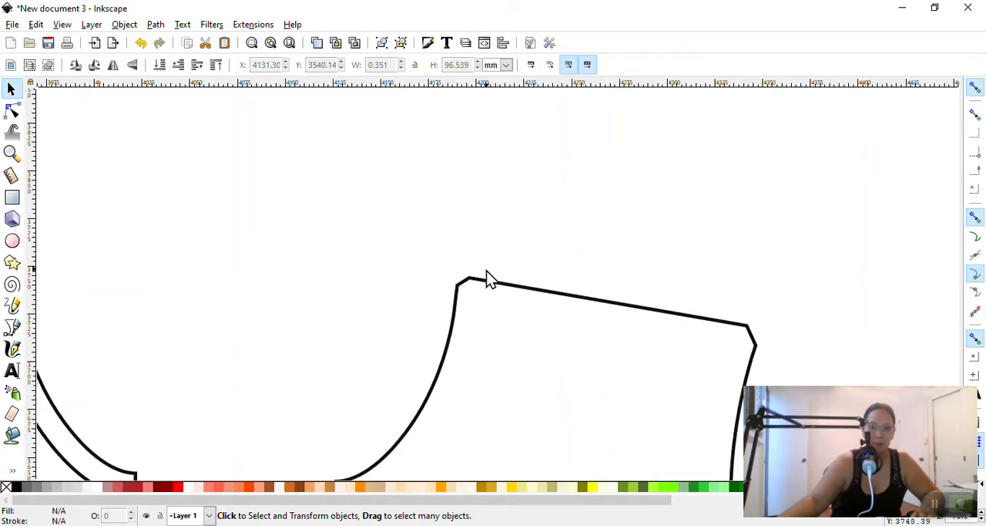
scroll(539, 270, "down", 5)
scroll(594, 297, "down", 3)
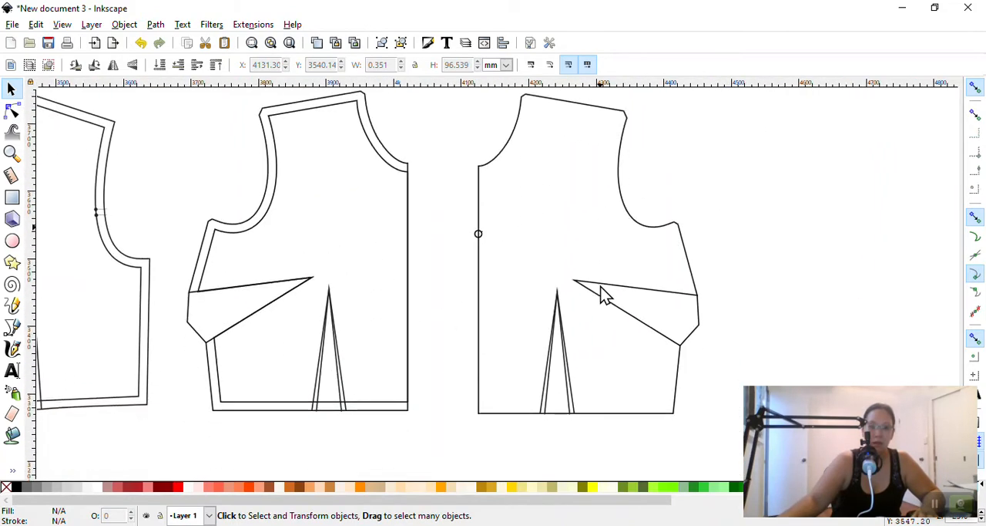
scroll(662, 290, "up", 2)
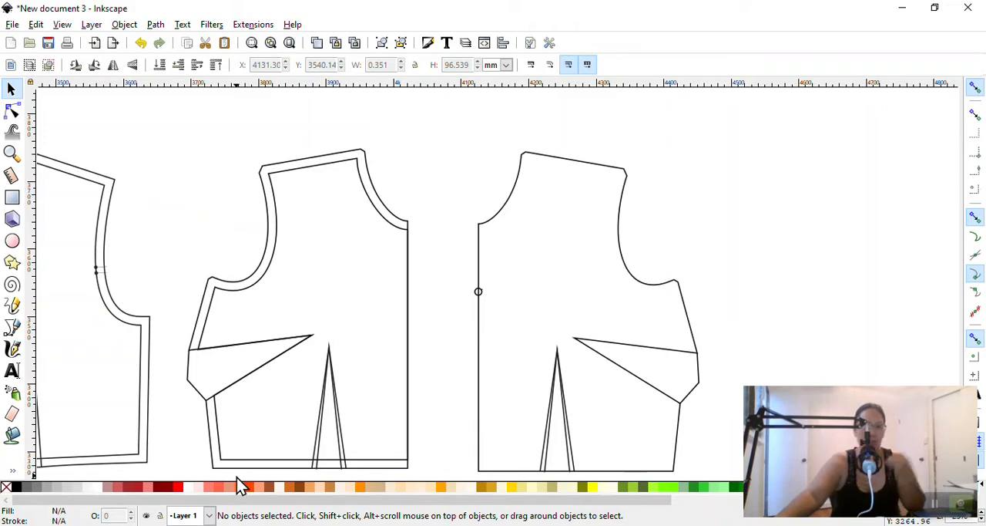
left_click(12, 329)
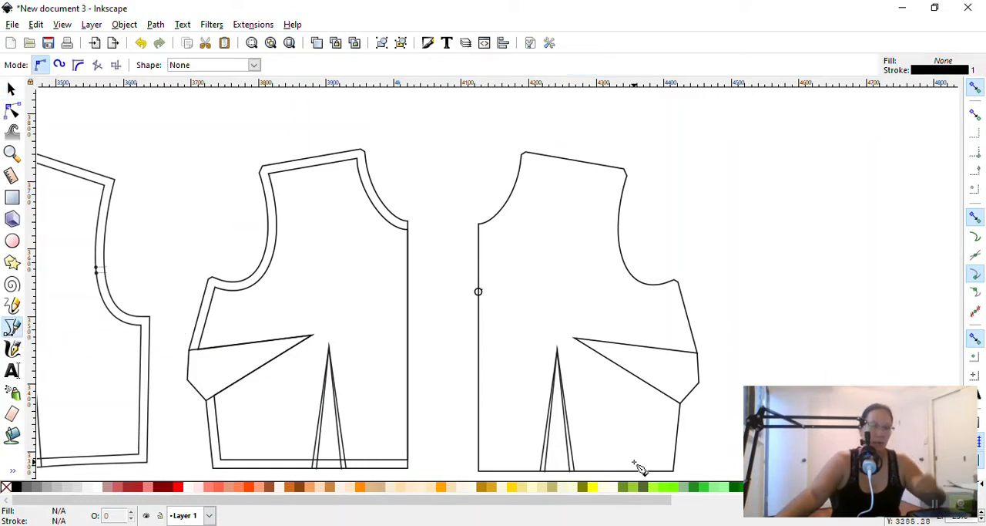
scroll(570, 454, "down", 4)
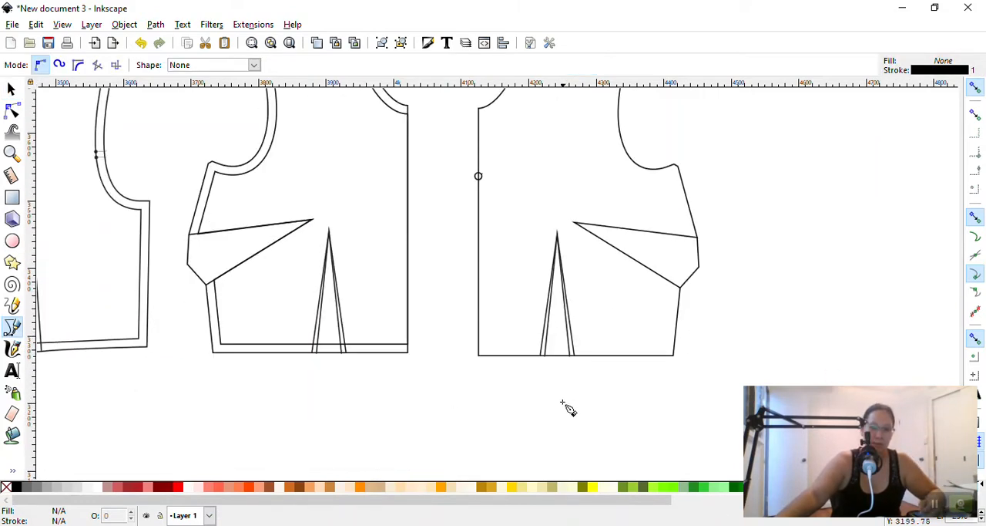
left_click(567, 356)
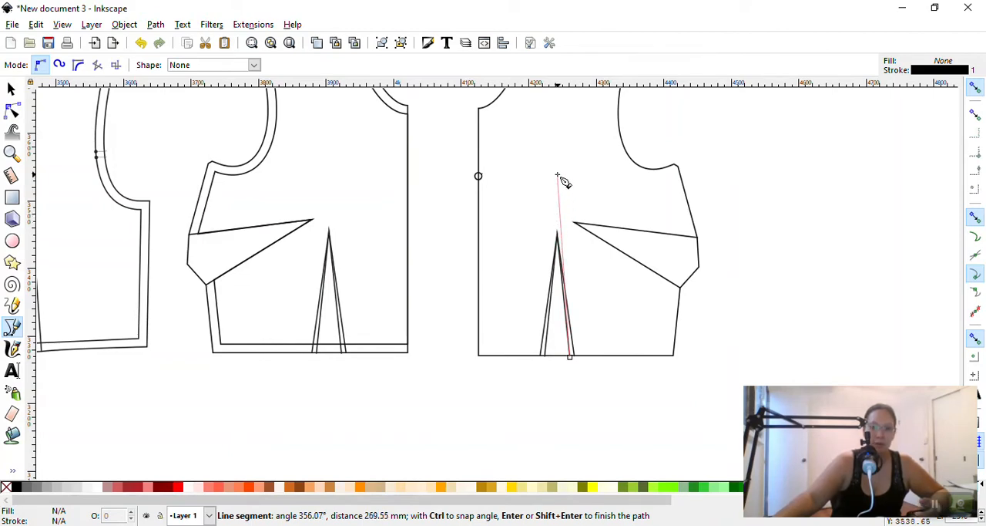
key("Escape")
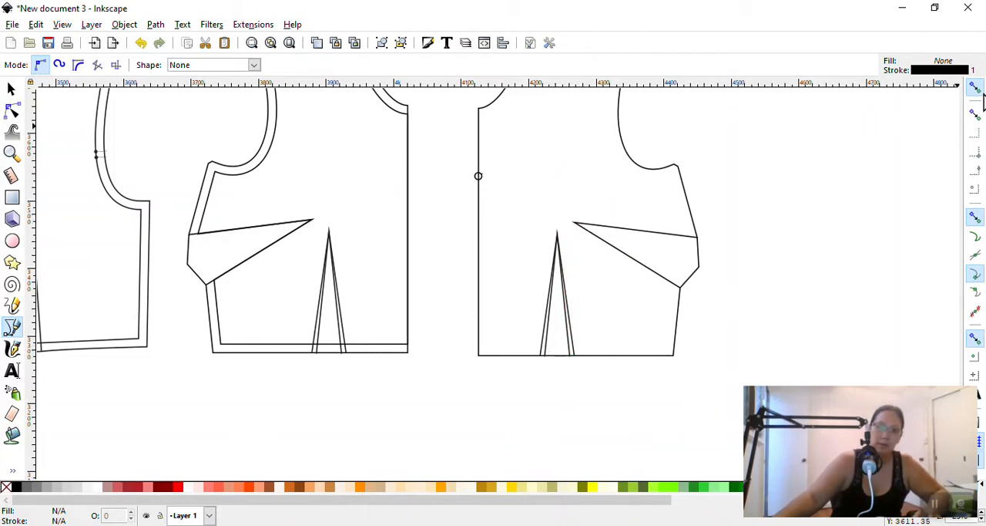
Switch snapping off and back on
left_click(976, 88)
left_click(976, 88)
Enable snapping to path intersections, and briefly magnify the snapping controls to inspect them
left_click(977, 256)
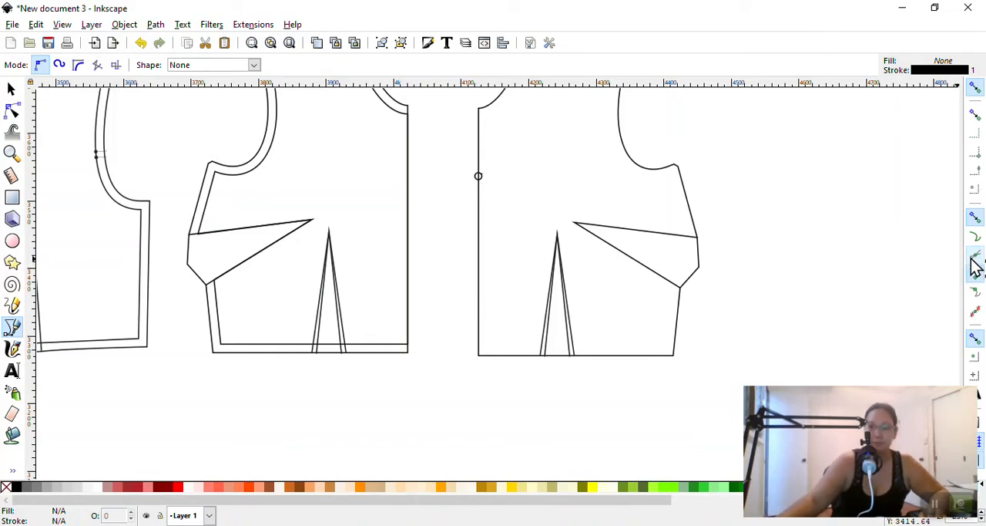
key("super+plus")
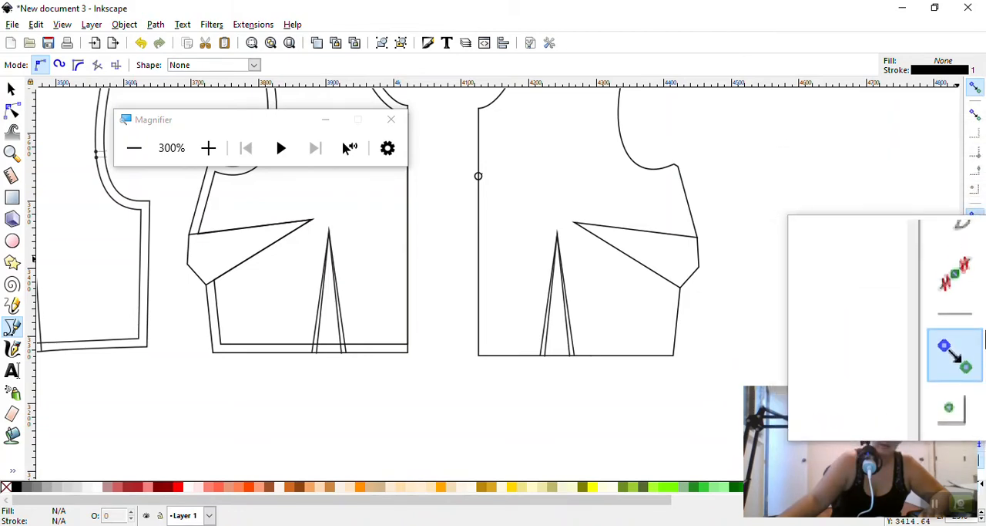
key("s")
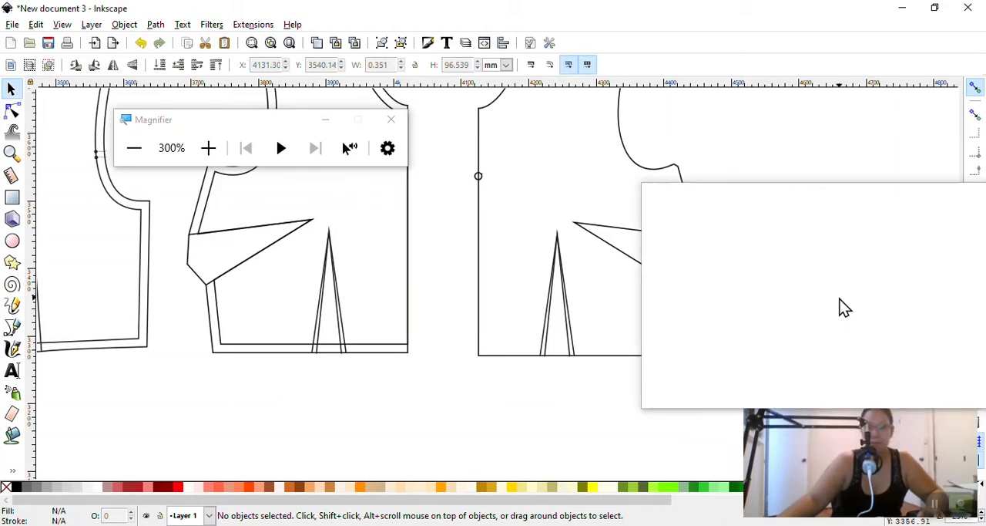
key("super+Escape")
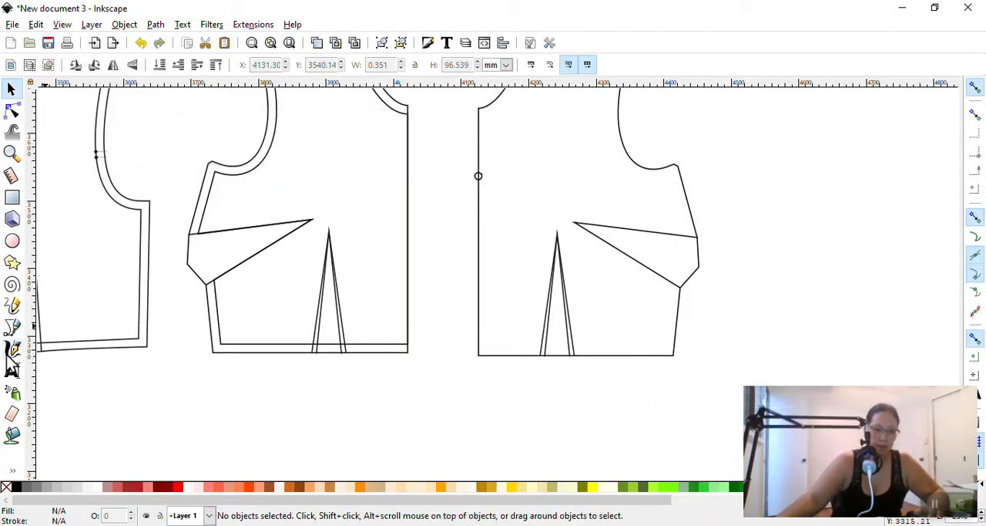
Draw a vertical Bezier line about 500 mm long from the base of the right bodice's waist dart through its tip to above the shoulder
left_click(11, 327)
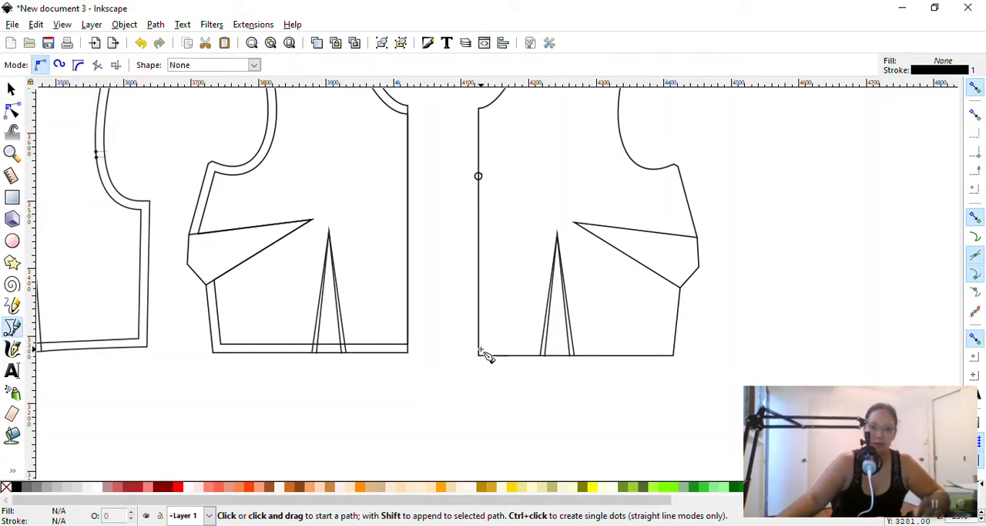
left_click(557, 355)
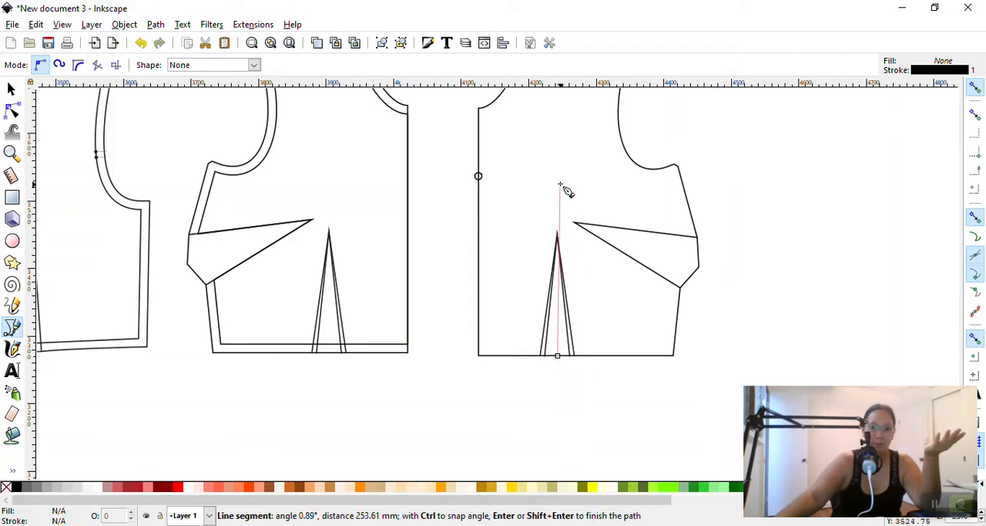
scroll(561, 165, "up", 3)
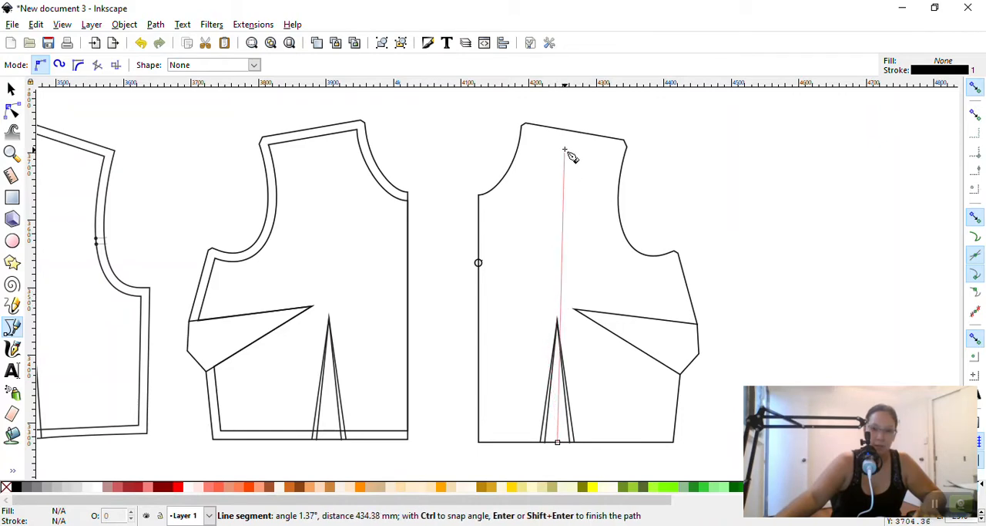
left_click(559, 105)
key("Return")
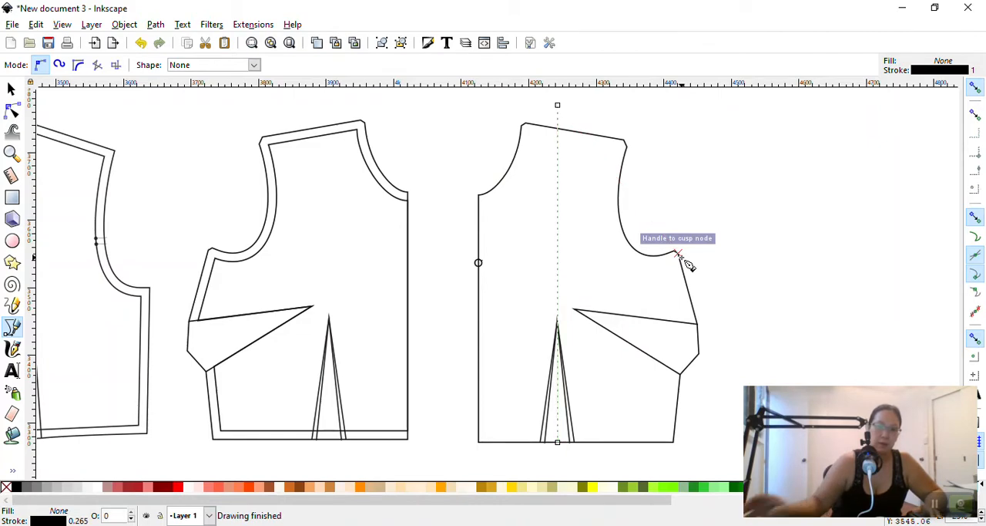
Draw a straight-sided Bezier path from the side dart's outer corner to the vertical line above the waist dart, continuing out past the armhole curve
left_click(698, 354)
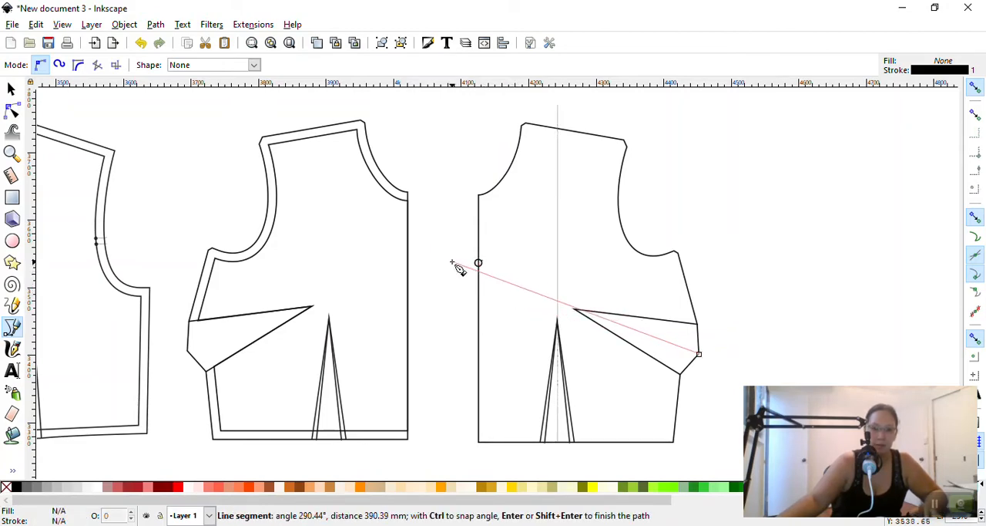
left_click(555, 301)
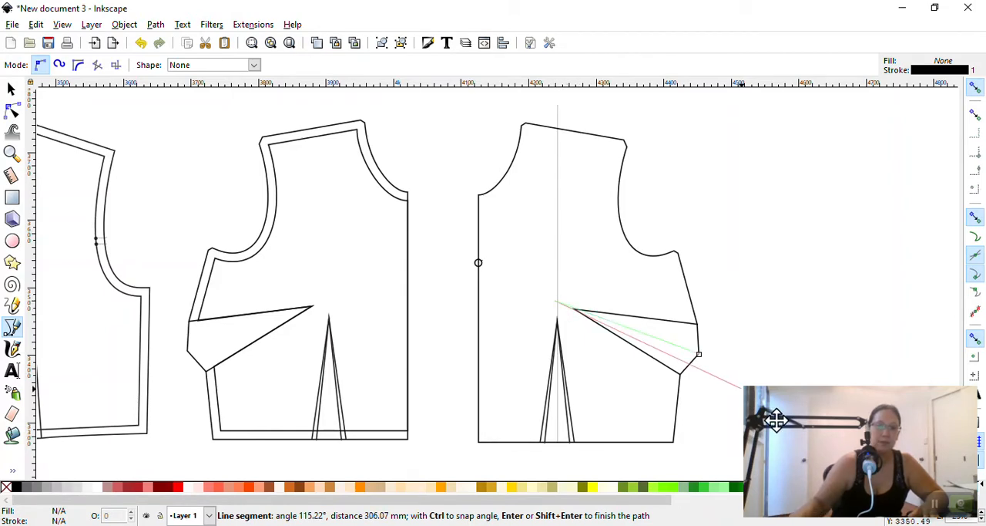
key("Return")
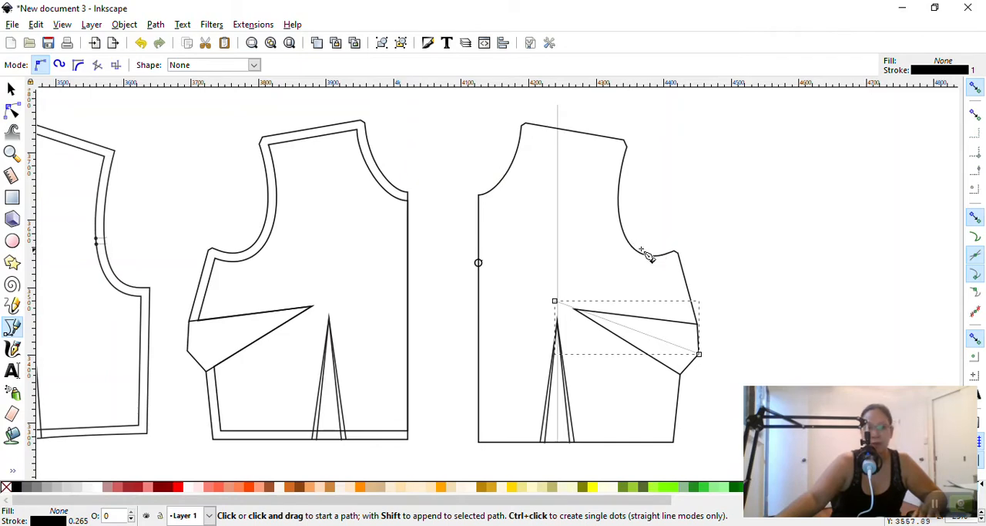
left_click(555, 300)
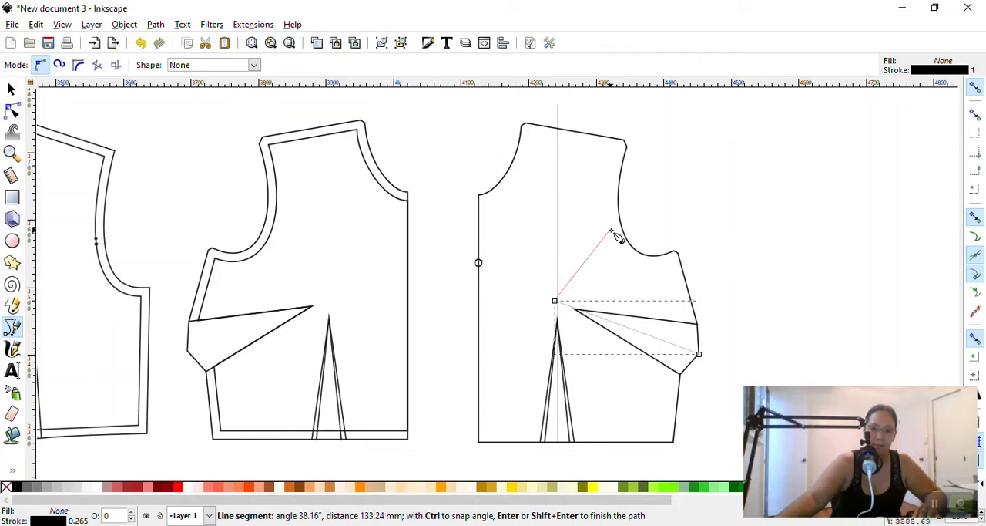
left_click(651, 224)
right_click(814, 286)
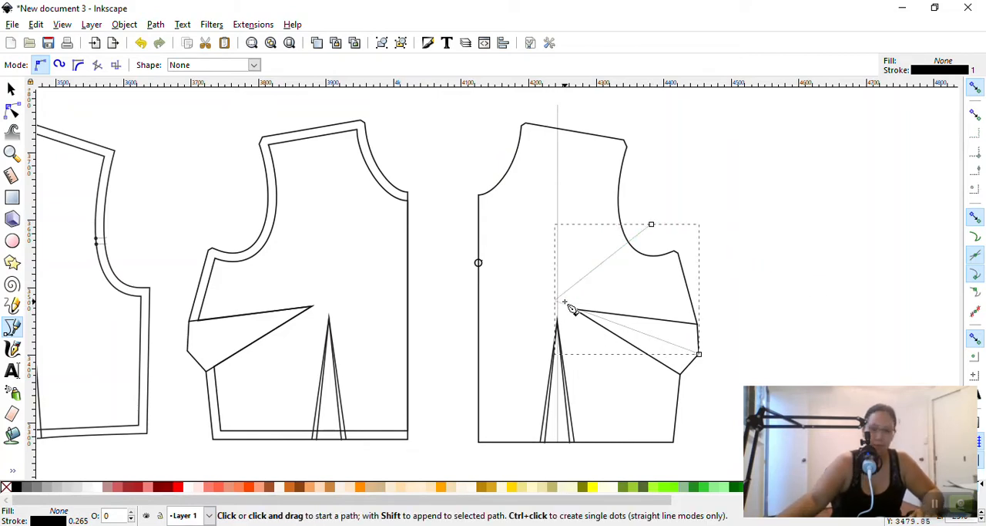
Move the angled path's middle node onto the vertical line and lower it slightly to line up with the side dart's point
scroll(568, 312, "up", 2)
scroll(569, 312, "up", 2)
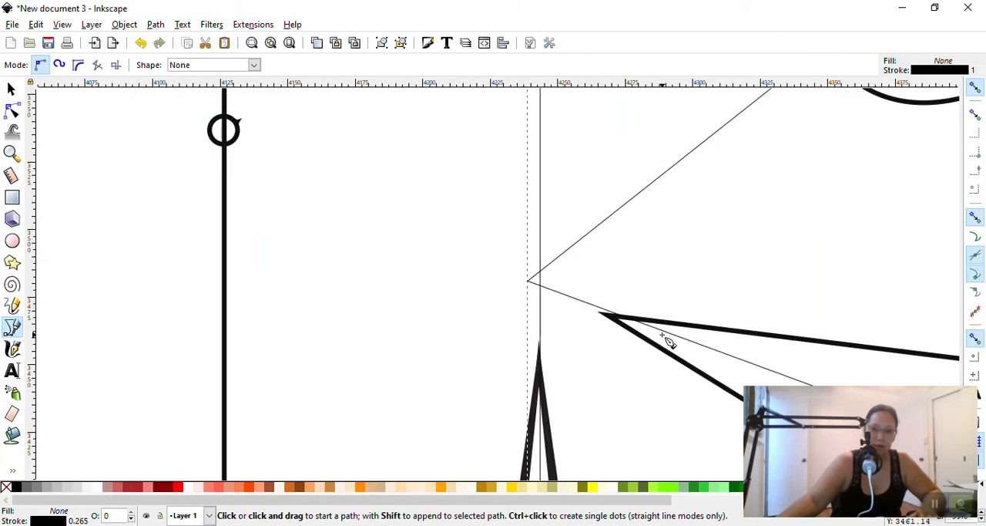
left_click(12, 90)
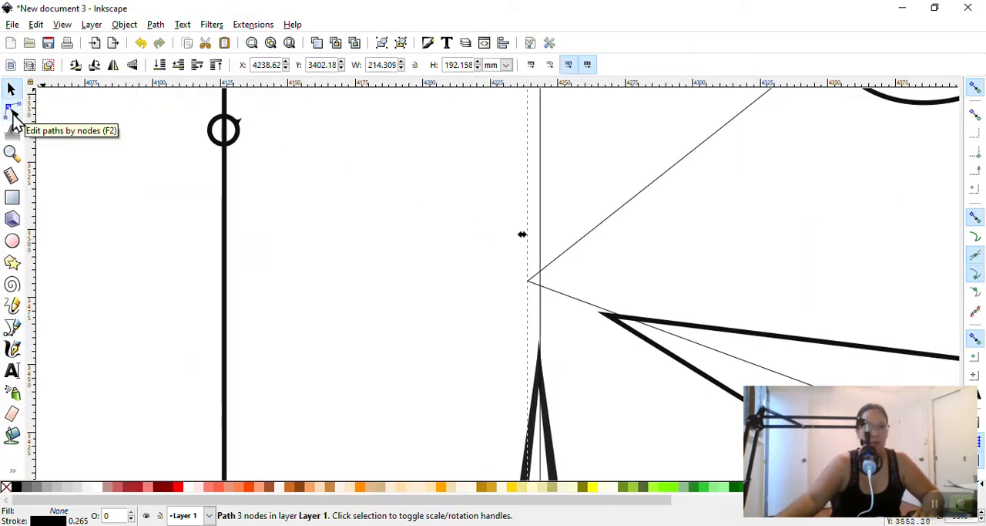
left_click(12, 113)
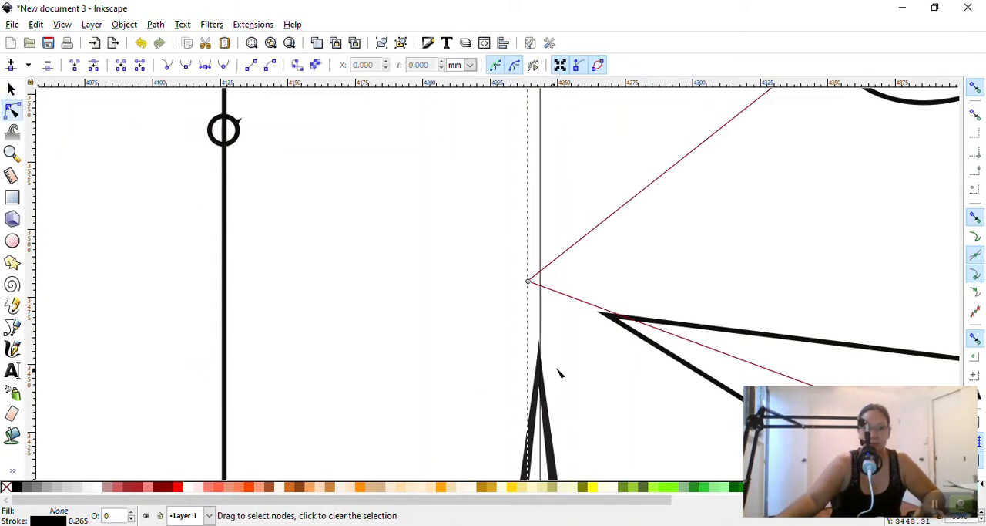
left_click(528, 281)
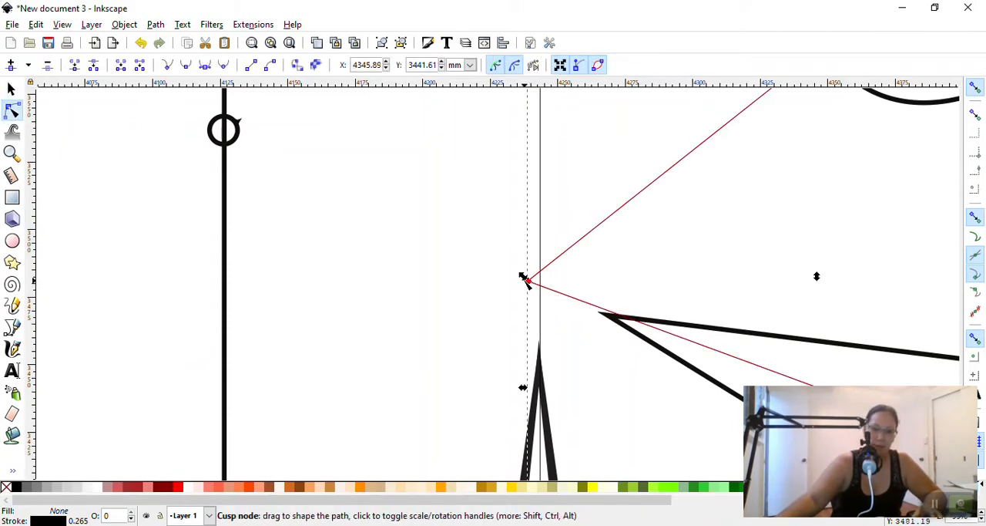
left_click_drag(527, 279, 540, 280)
scroll(515, 299, "down", 2)
scroll(539, 293, "down", 2)
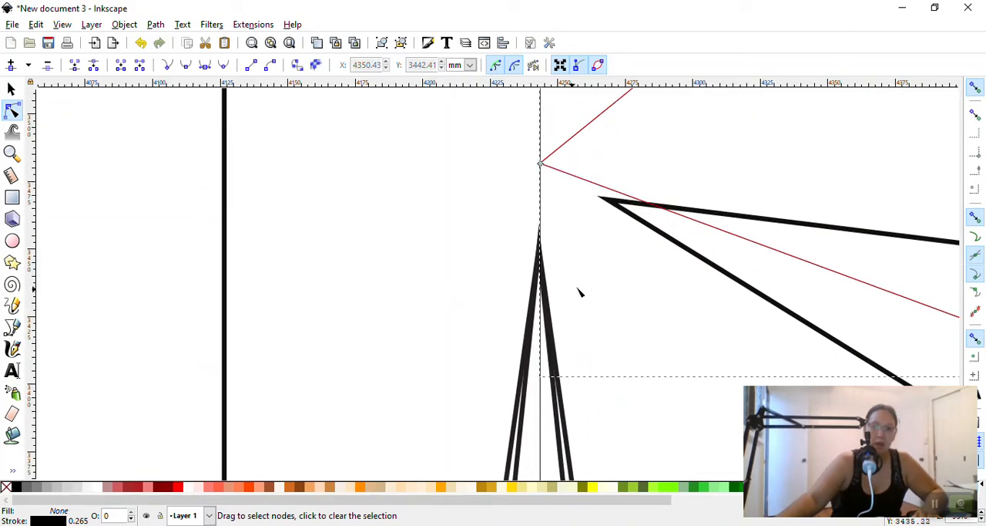
scroll(609, 292, "down", 3, "ctrl")
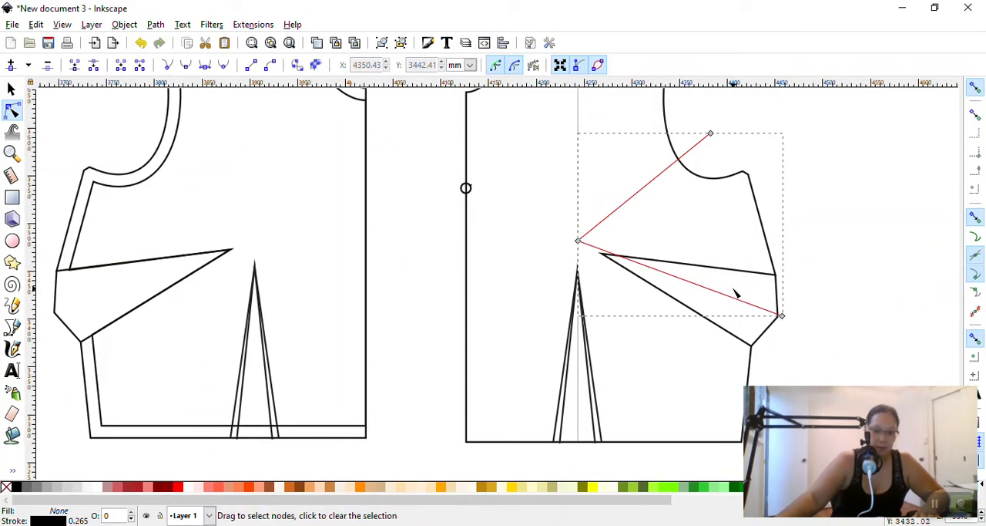
left_click_drag(578, 241, 578, 245)
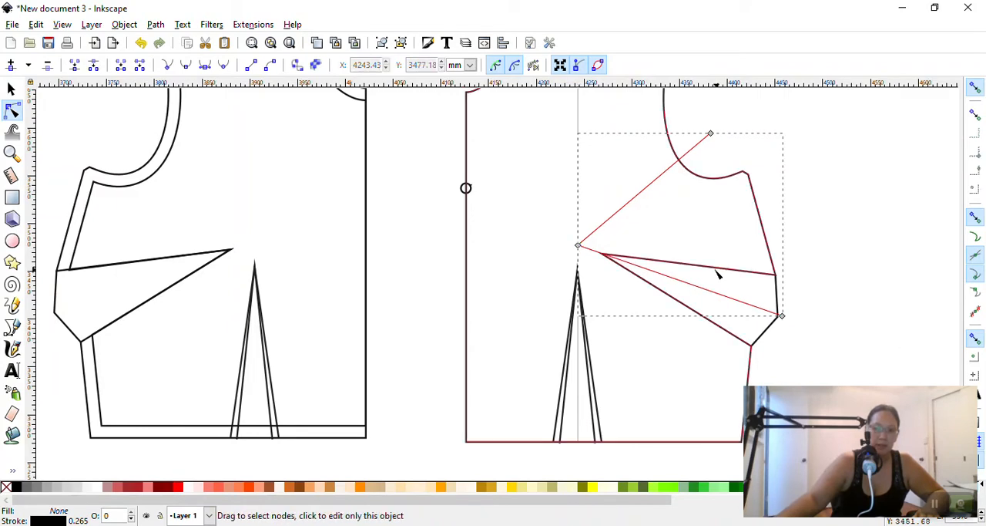
Set the stroke width of the vertical line and the angled path to 4 pt
left_click(11, 90)
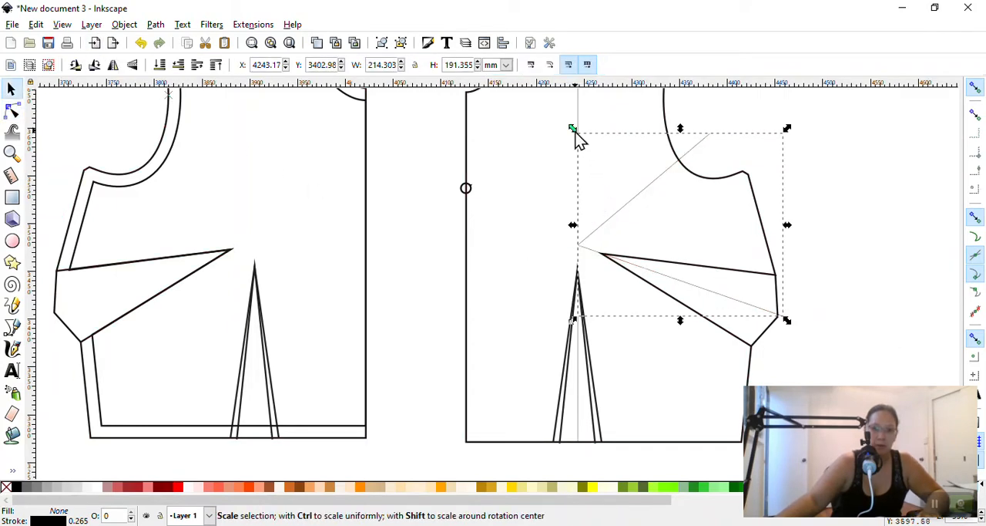
left_click(578, 114, "shift")
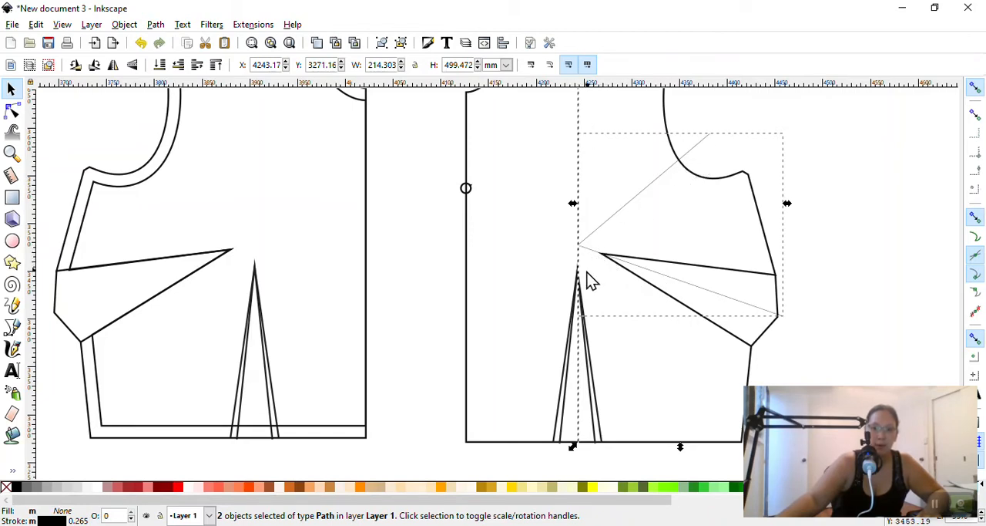
scroll(592, 382, "down", 3)
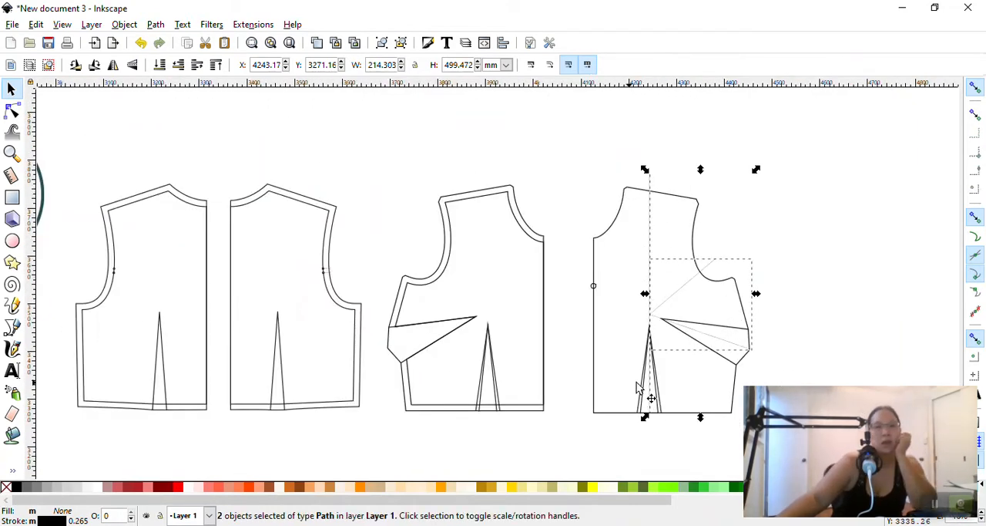
left_click(157, 26)
mouse_move(110, 28)
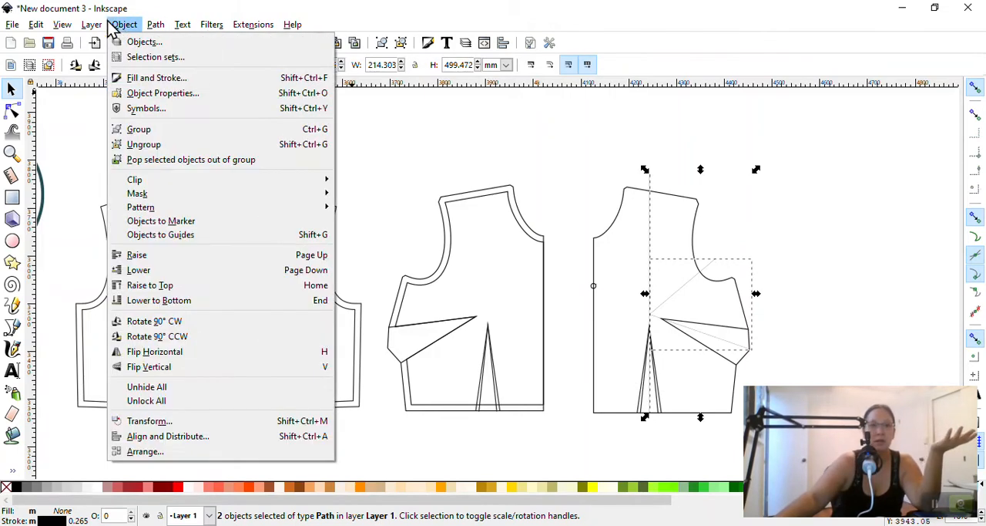
left_click(146, 78)
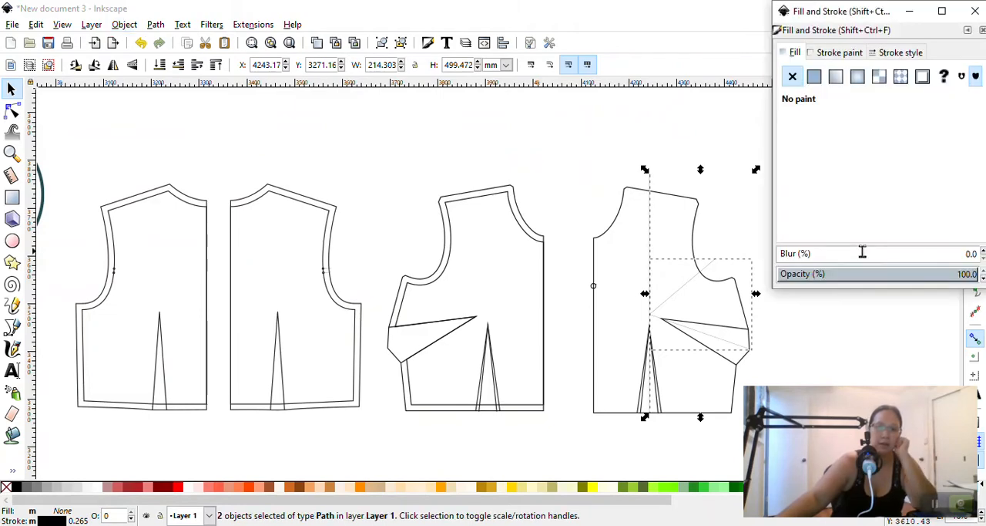
left_click(902, 52)
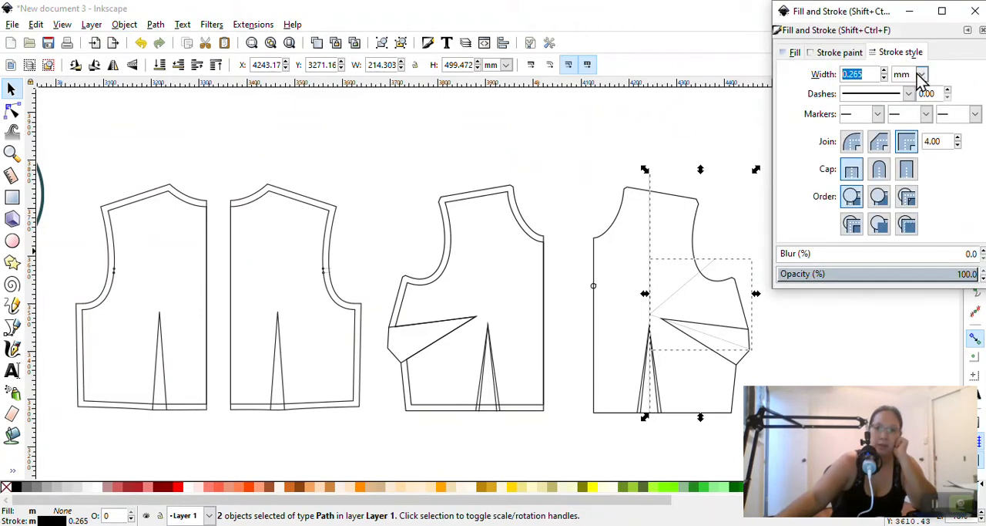
left_click(922, 74)
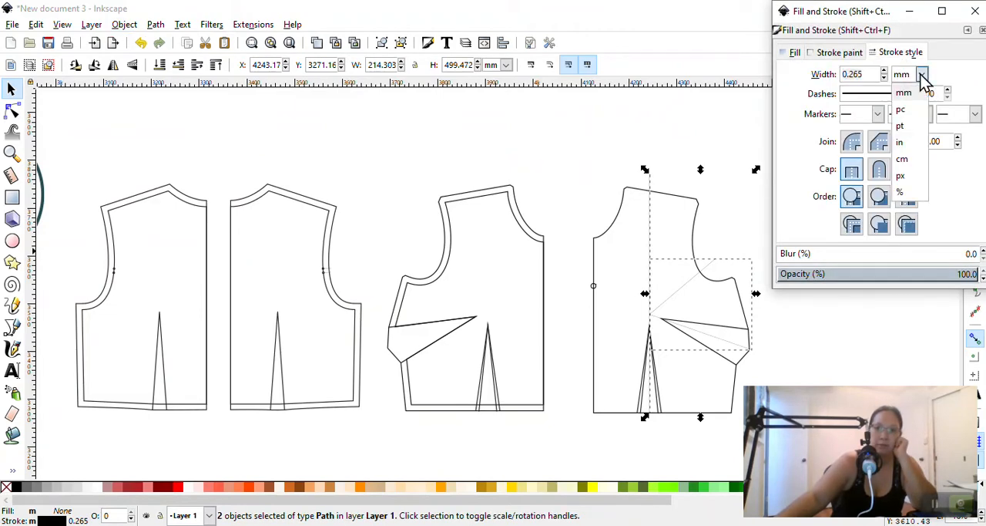
left_click(902, 126)
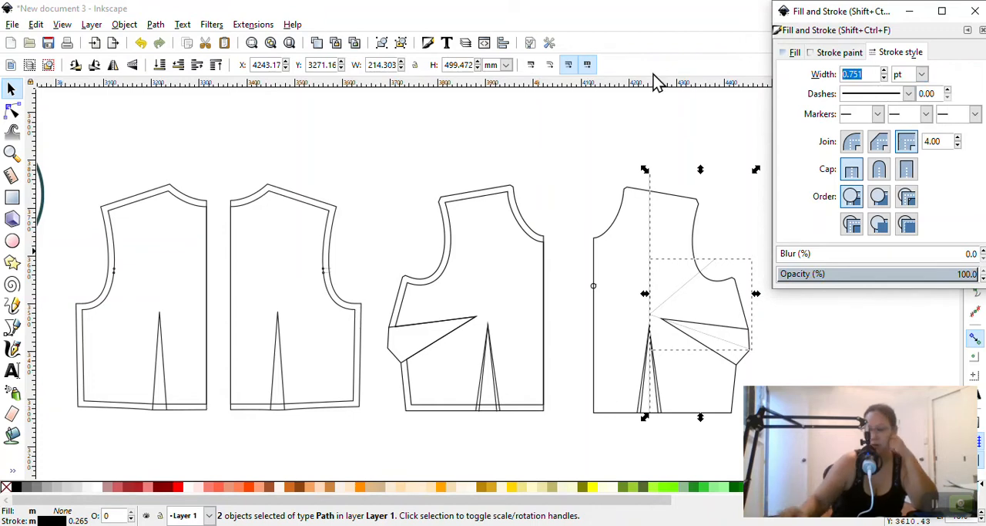
type("4")
key("Return")
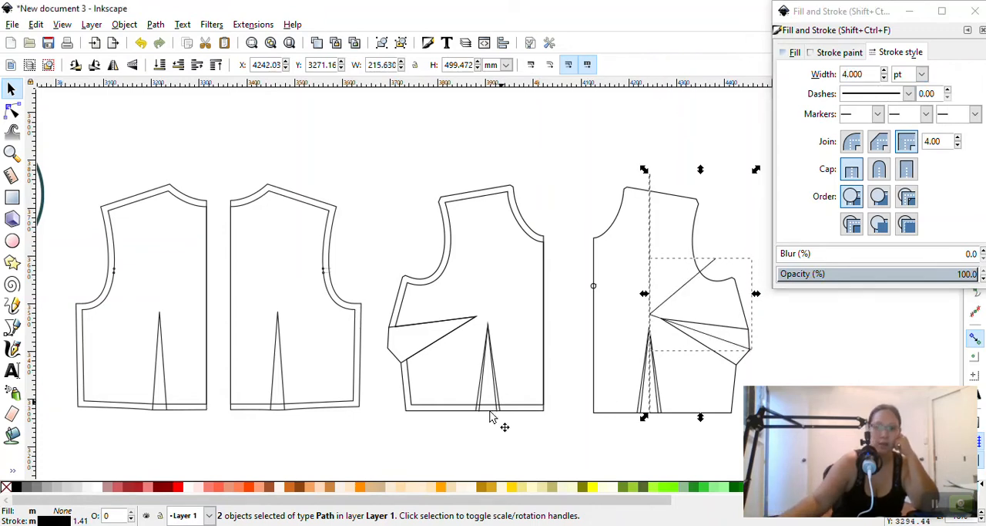
Try to recolour the two lines by setting their stroke hue to 177
left_click(840, 53)
left_click_drag(866, 133, 895, 133)
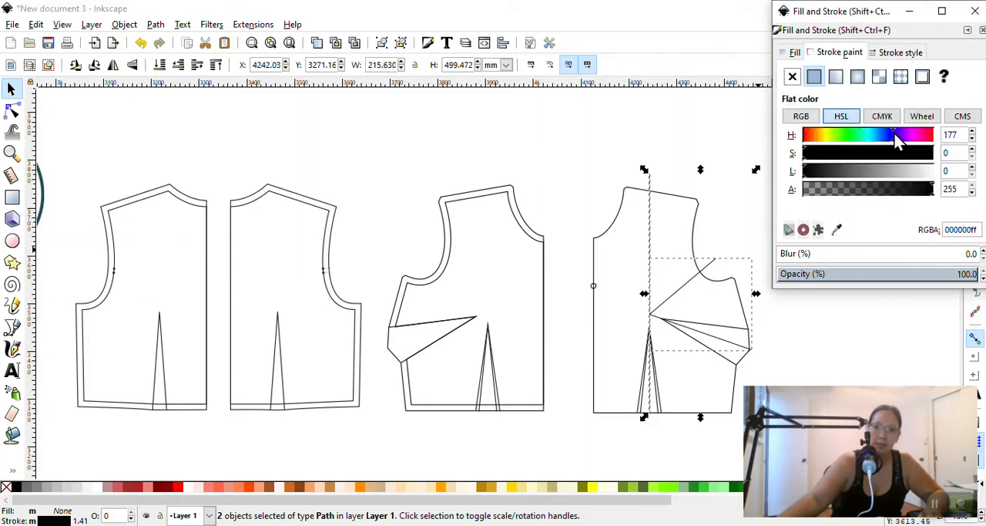
left_click(891, 52)
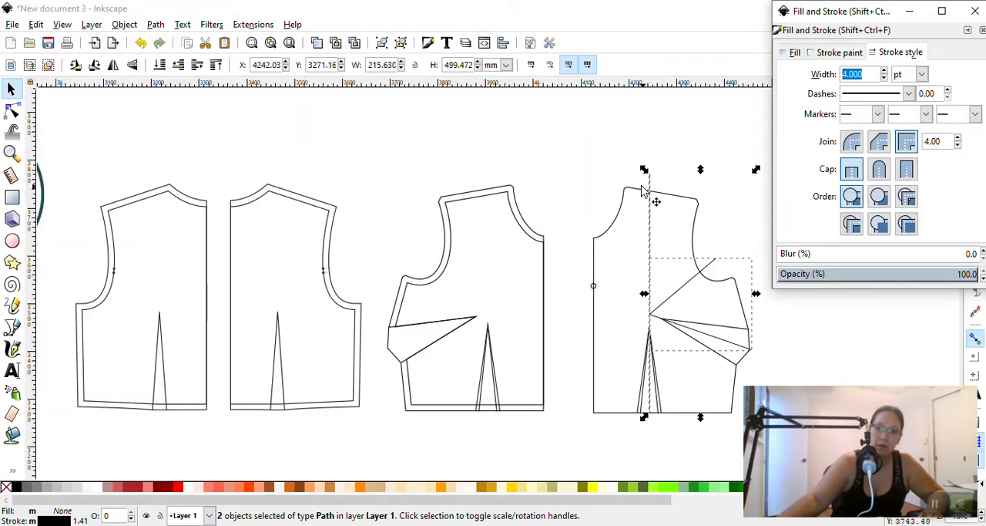
Recolour the strokes of the vertical line and the angled path green using a palette colour
left_click(508, 149)
left_click(681, 286)
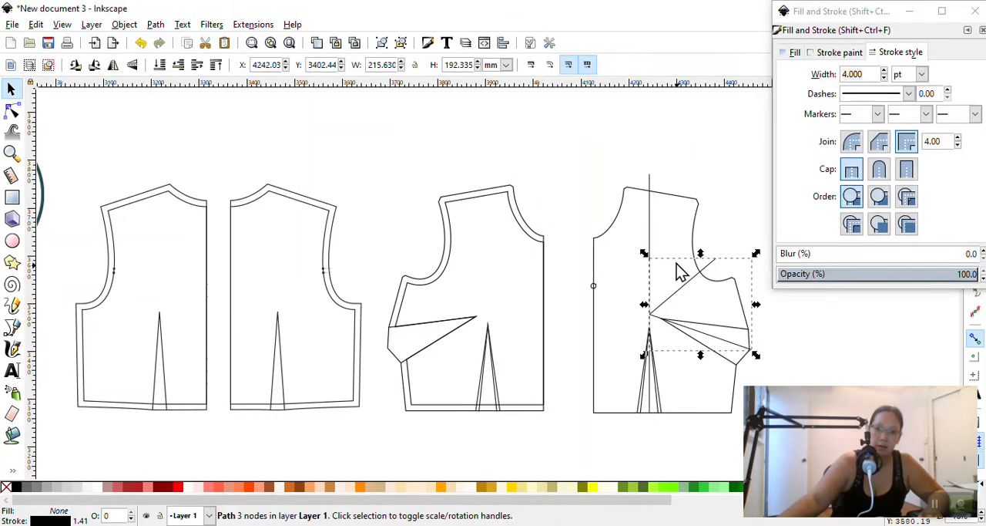
left_click(654, 214, "shift")
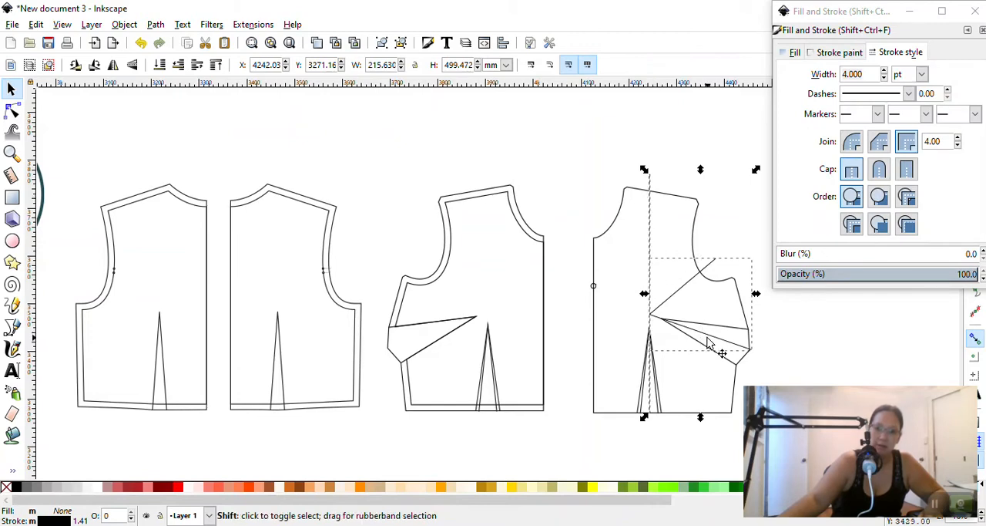
left_click(685, 283, "shift")
left_click(691, 282, "shift")
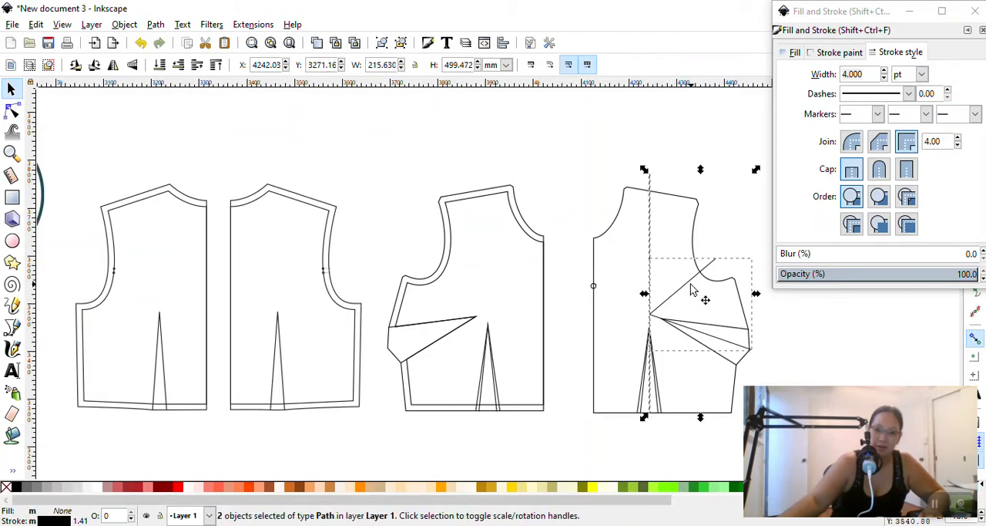
left_click(717, 341, "shift")
left_click(716, 341, "shift")
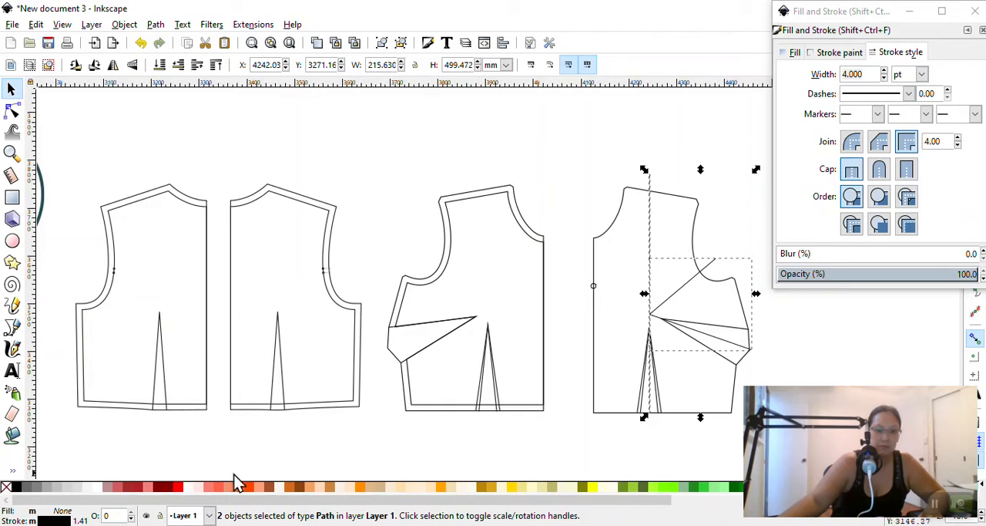
left_click(708, 491, "shift")
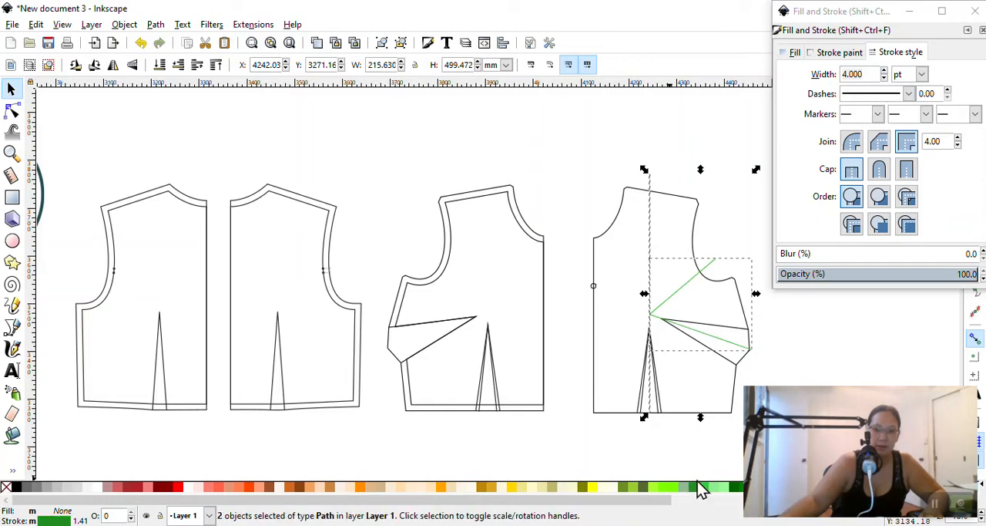
left_click(579, 176)
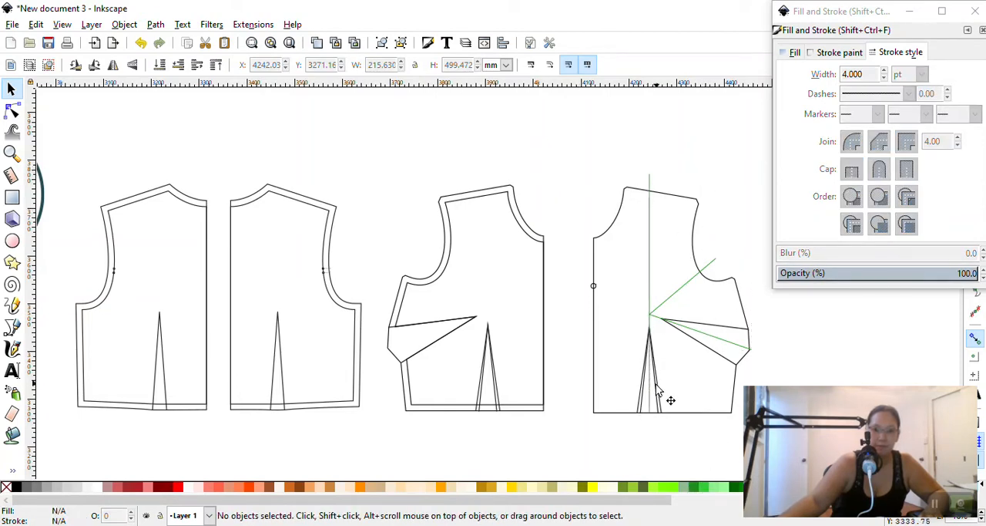
Apply a short-dash pattern to the strokes of the green vertical line and the green angled path
scroll(673, 428, "up", 4)
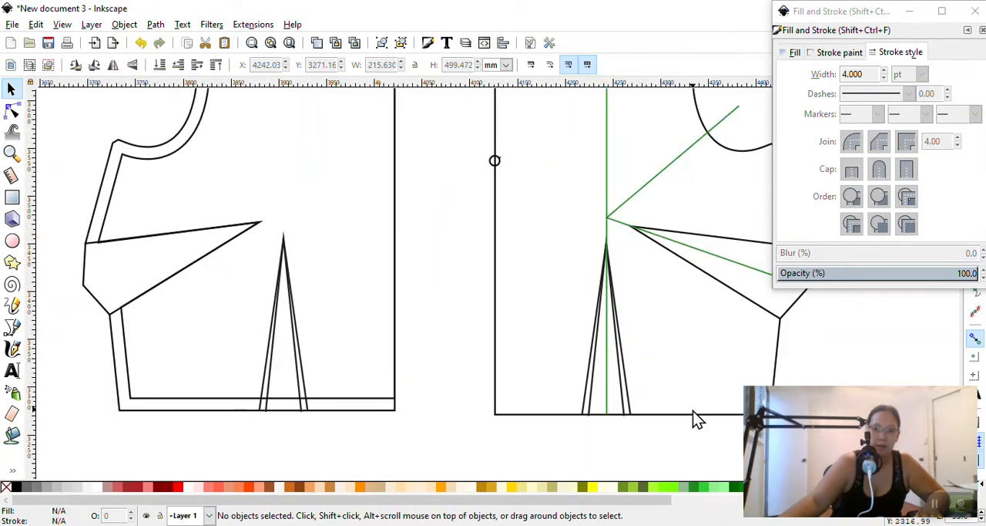
scroll(694, 412, "up", 2)
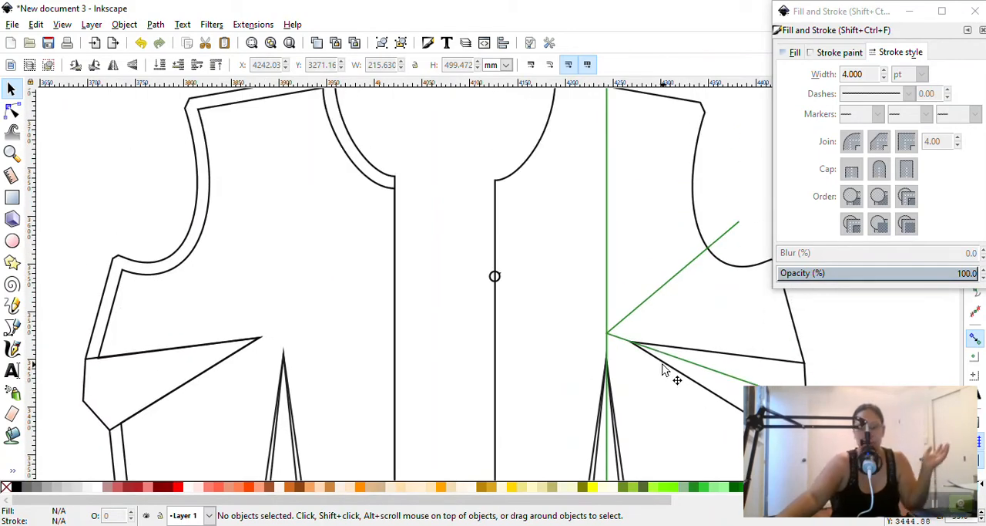
scroll(701, 358, "down", 3)
scroll(713, 360, "up", 2)
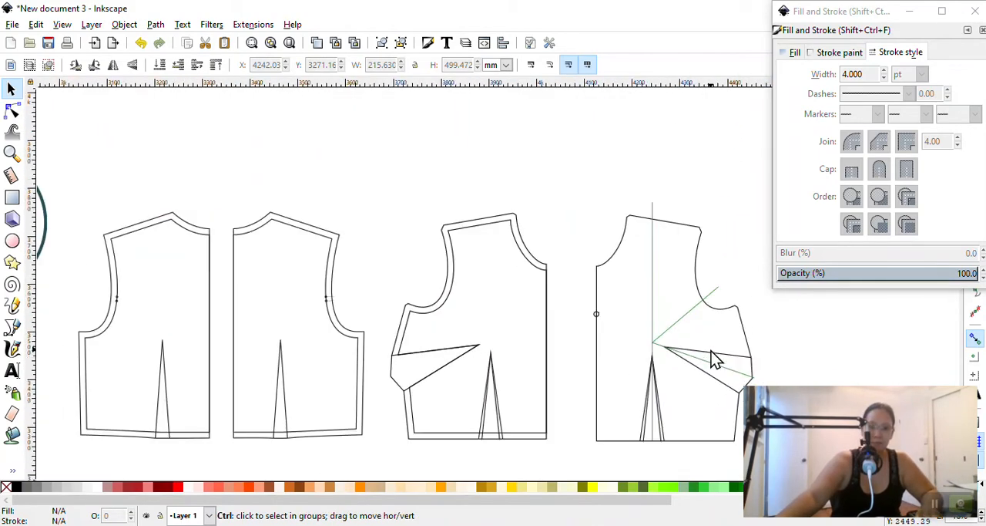
scroll(740, 364, "up", 4)
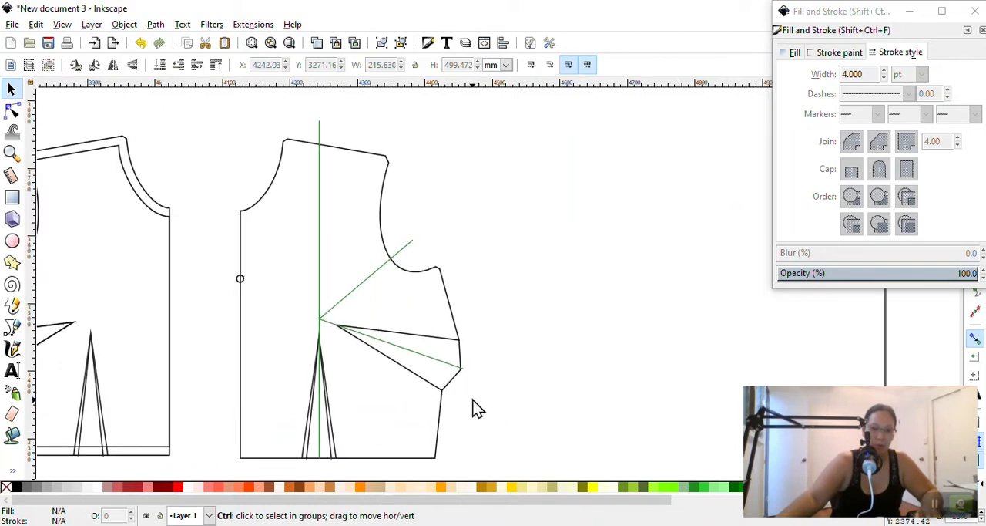
left_click(364, 277)
left_click(320, 179, "shift")
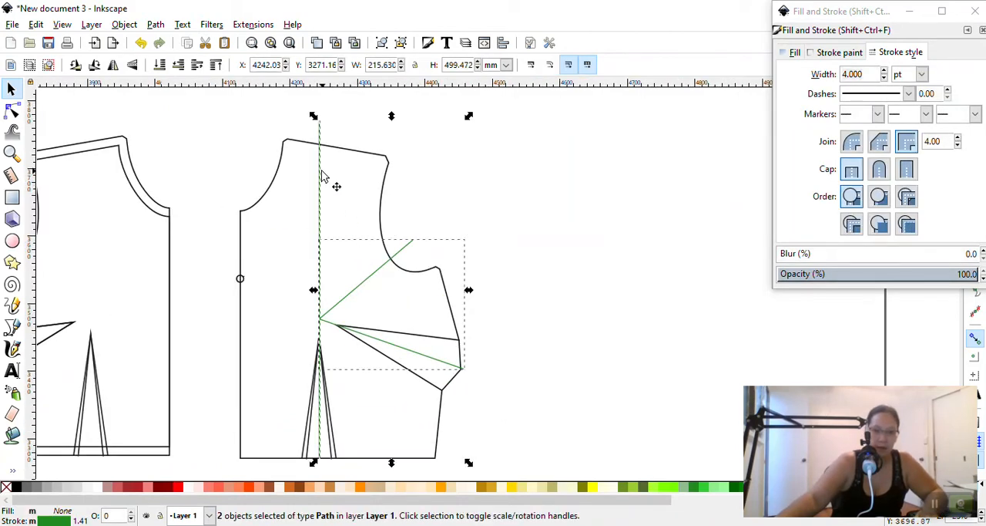
left_click(443, 364, "shift")
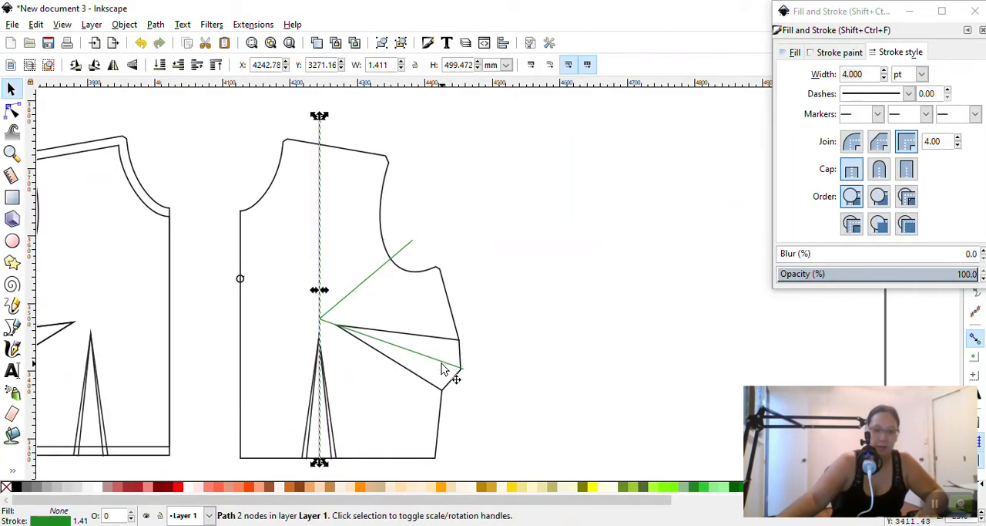
left_click(405, 350, "shift")
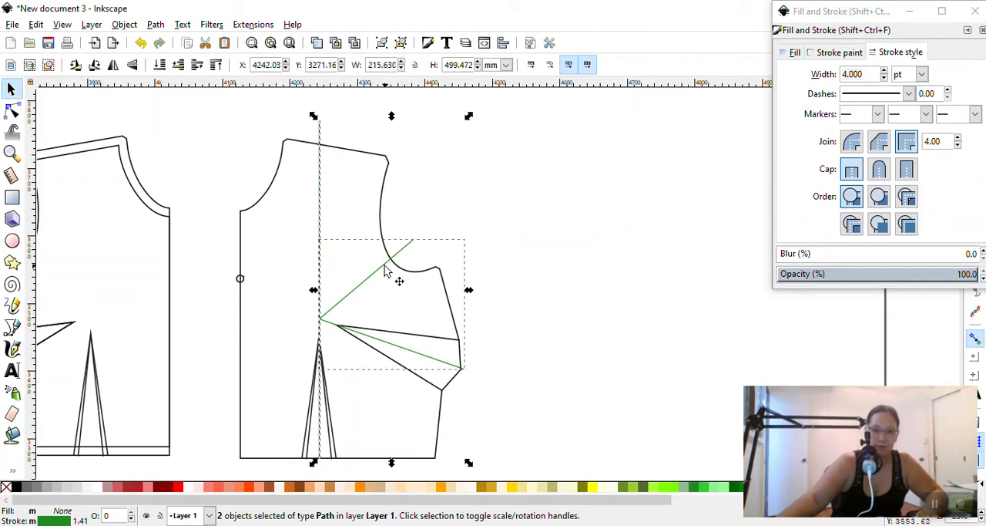
left_click(909, 93)
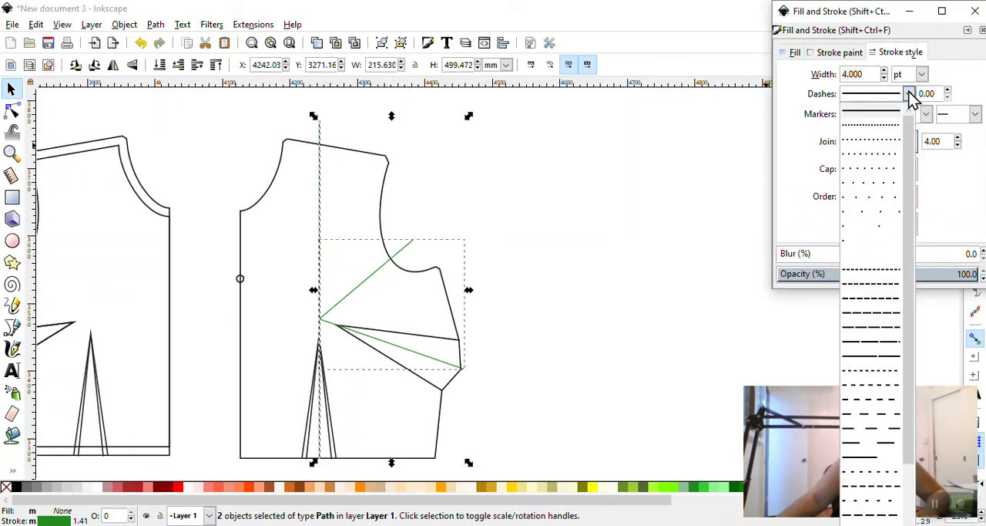
left_click(884, 306)
Set the stroke width of the two dashed green cutting lines to 8 pt
triple_click(853, 74)
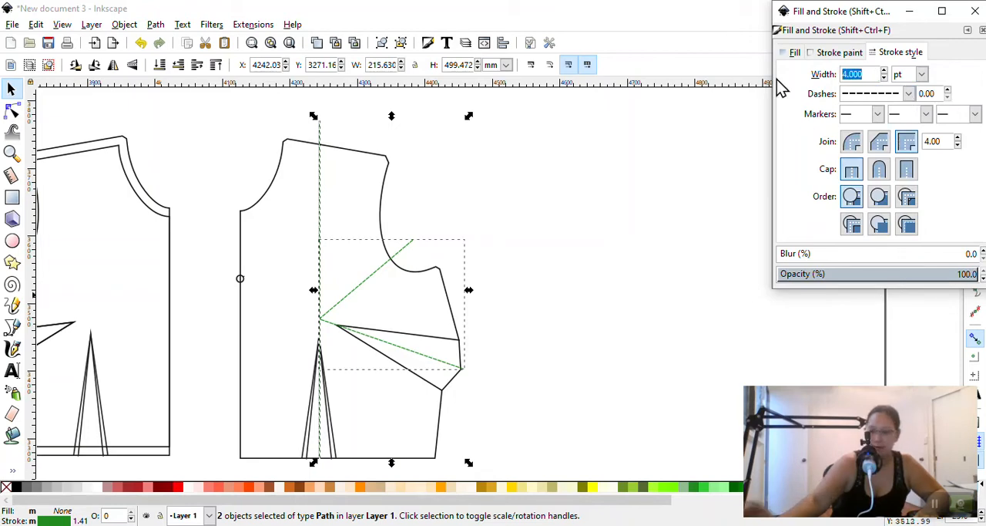
type("8")
key("Return")
left_click(550, 208)
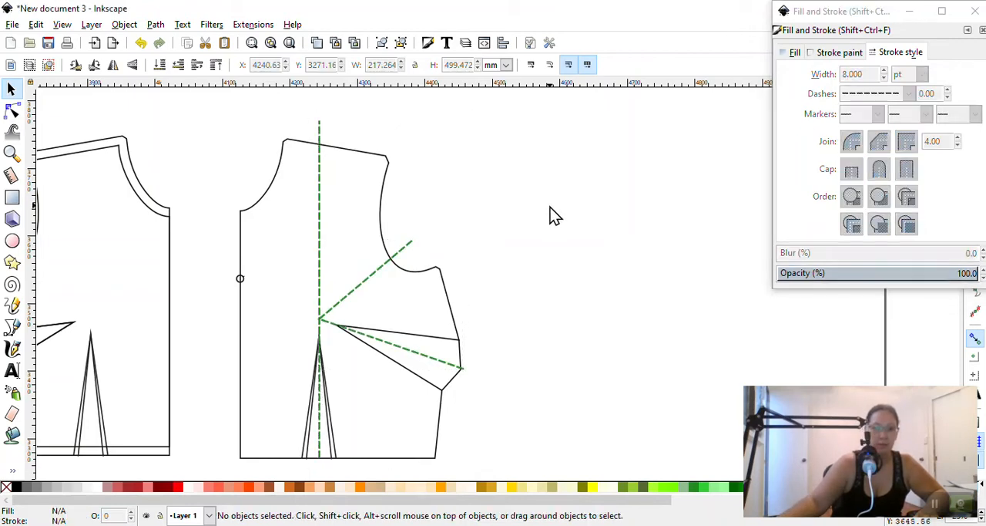
Examine the front bodice outline's nodes around the side dart's outer edge under magnification
scroll(355, 246, "down", 2)
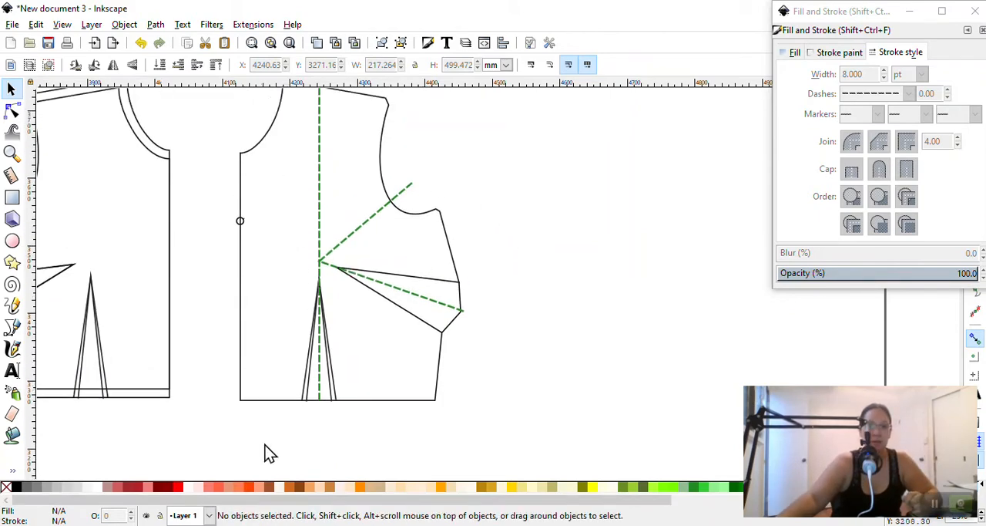
scroll(486, 390, "up", 1)
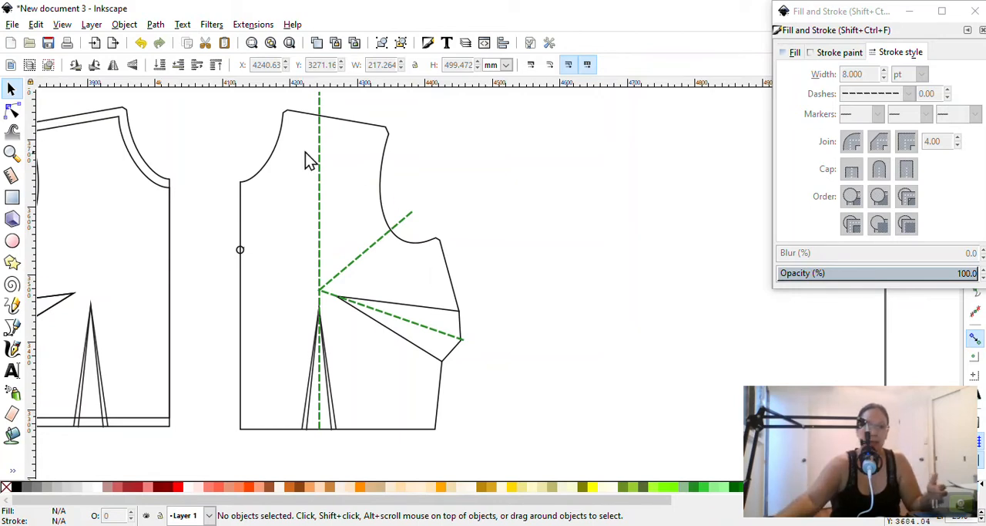
left_click(11, 111)
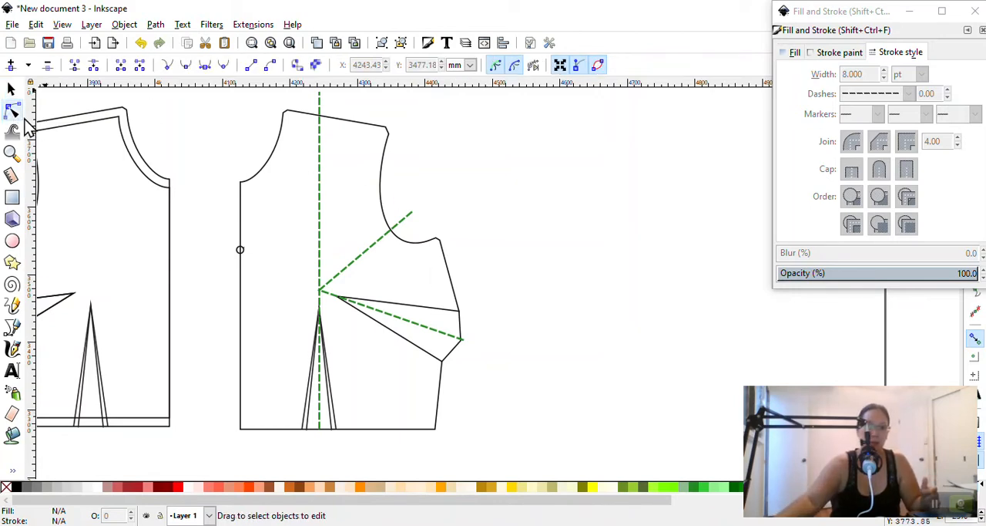
left_click(362, 125)
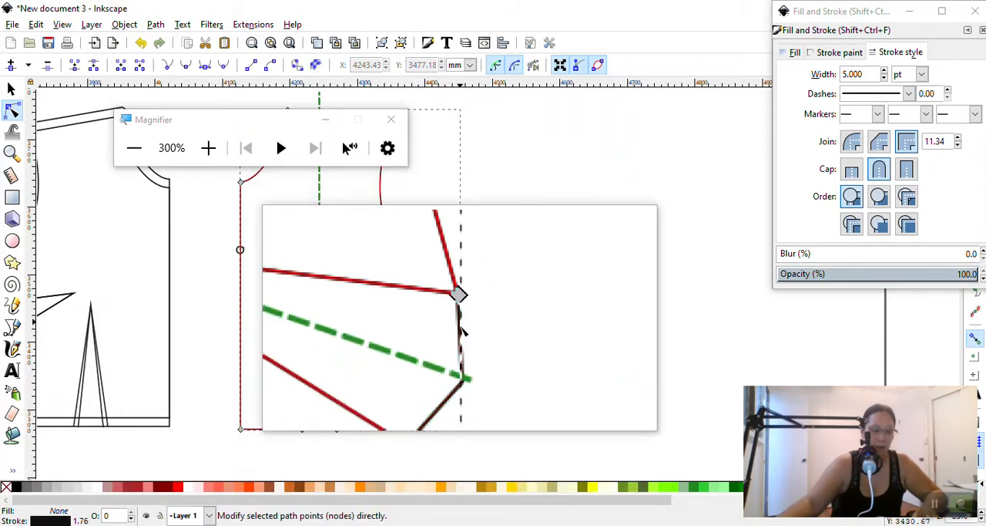
key("Escape")
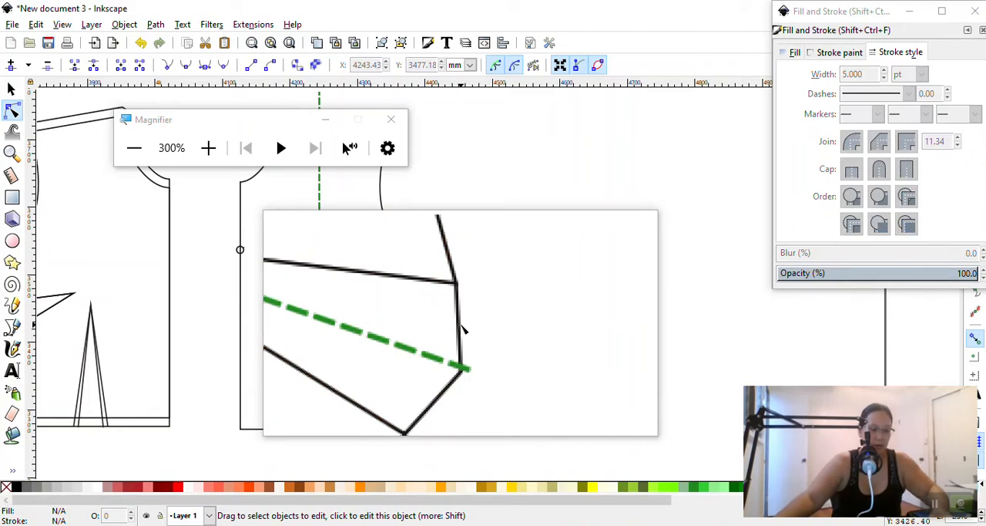
key("super+Escape")
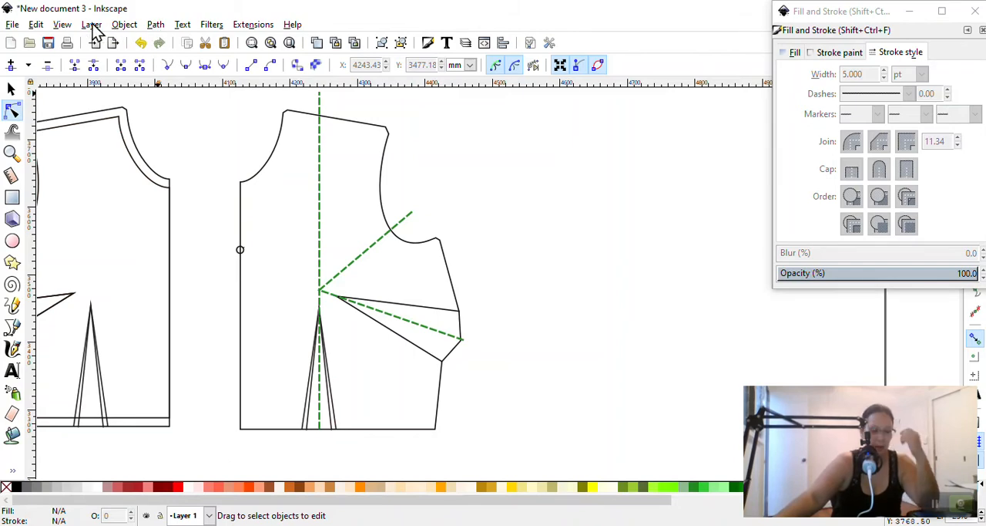
Add a new layer named FBA above the current layer
key("super+plus")
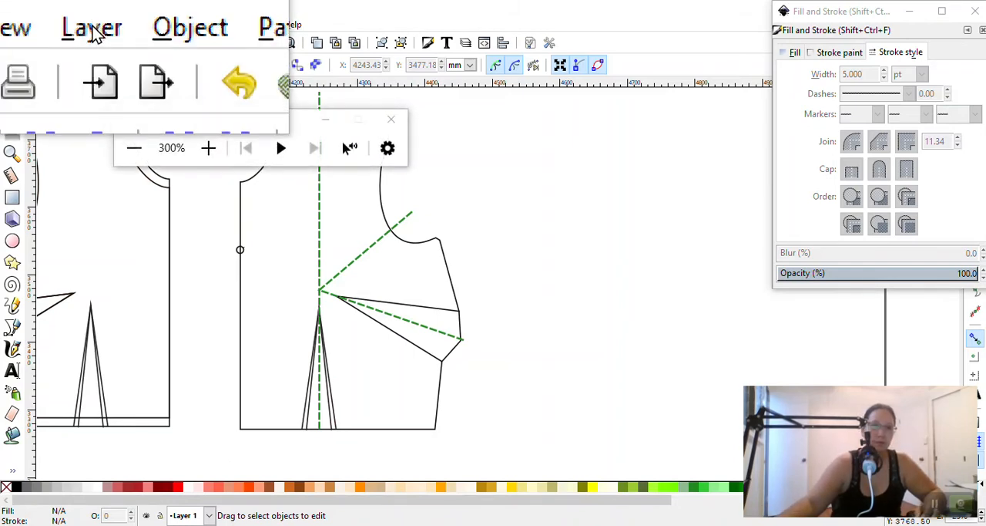
left_click(93, 34)
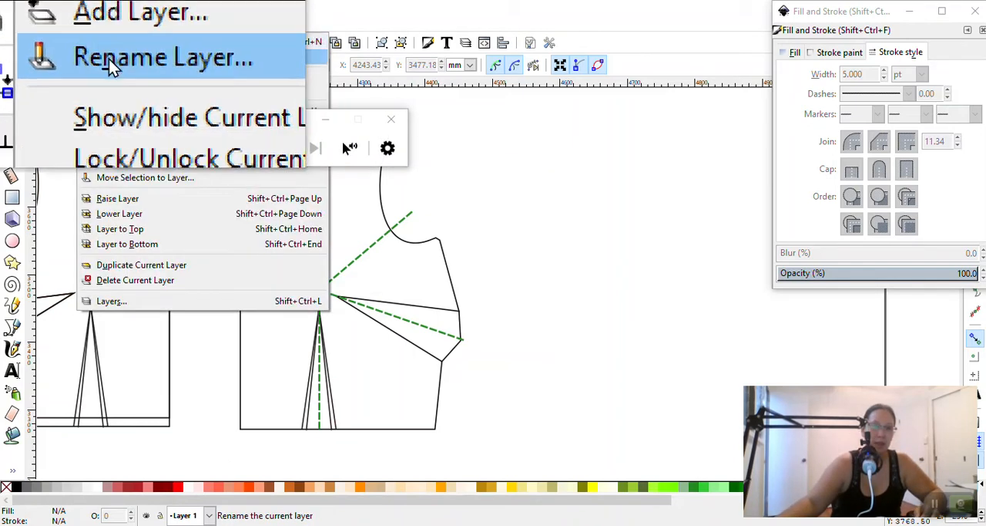
left_click(114, 45)
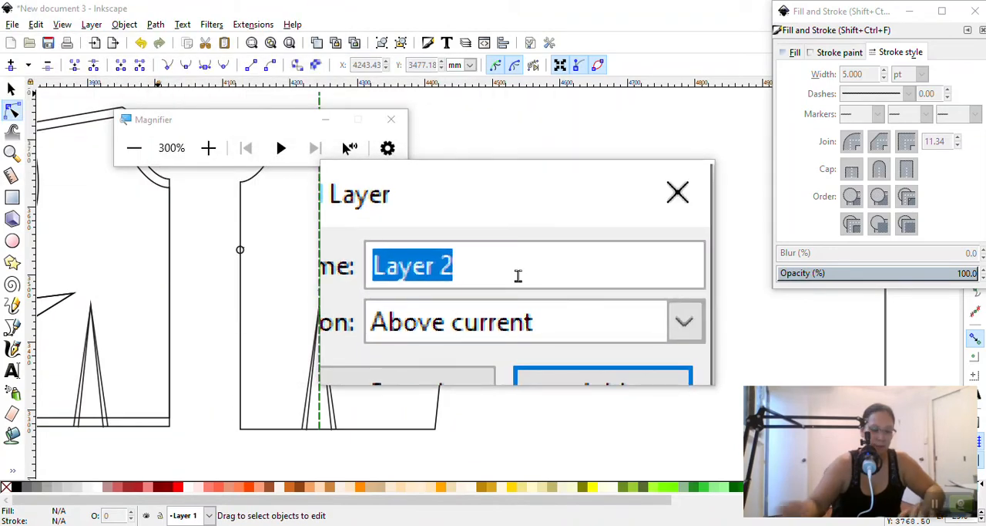
type("FBA")
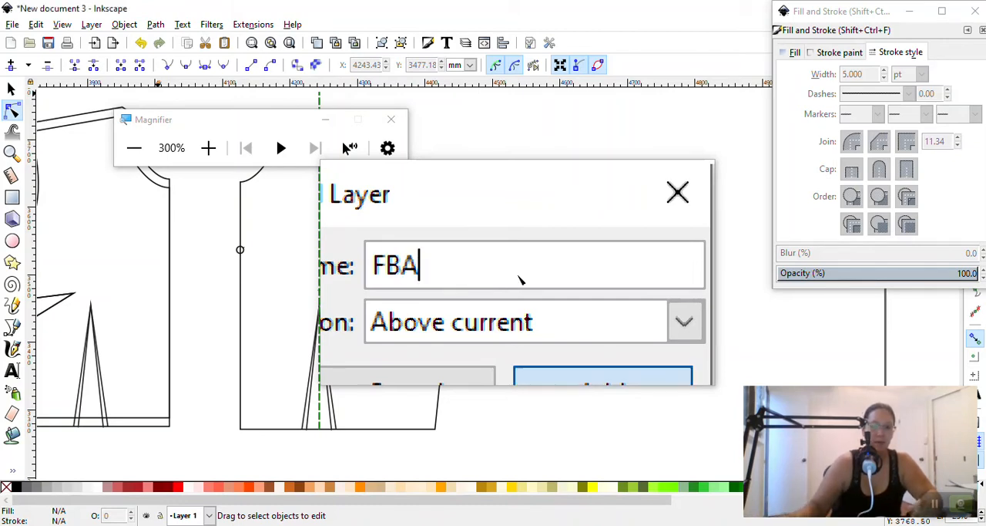
key("Return")
key("super+Escape")
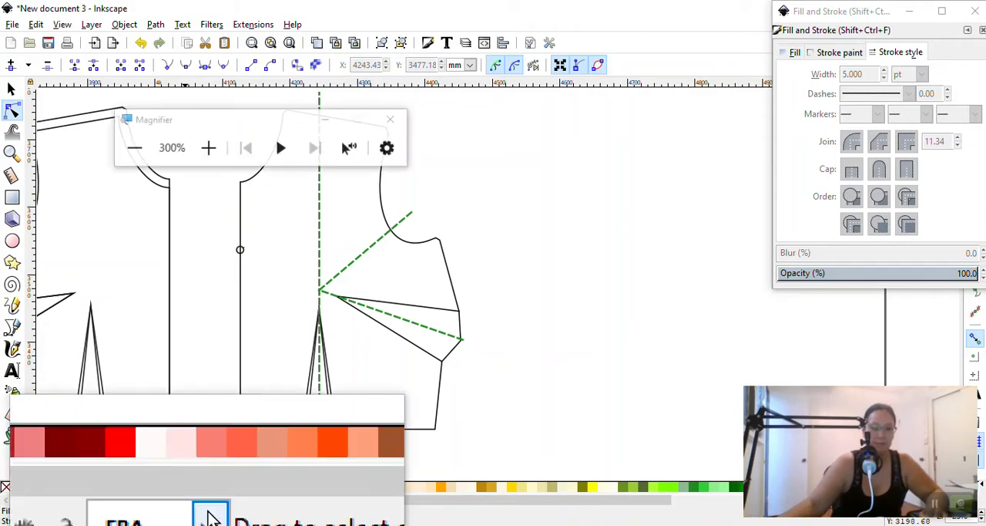
Lock Layer 1 and make the FBA layer the current drawing layer
key("super+plus")
left_click(207, 516)
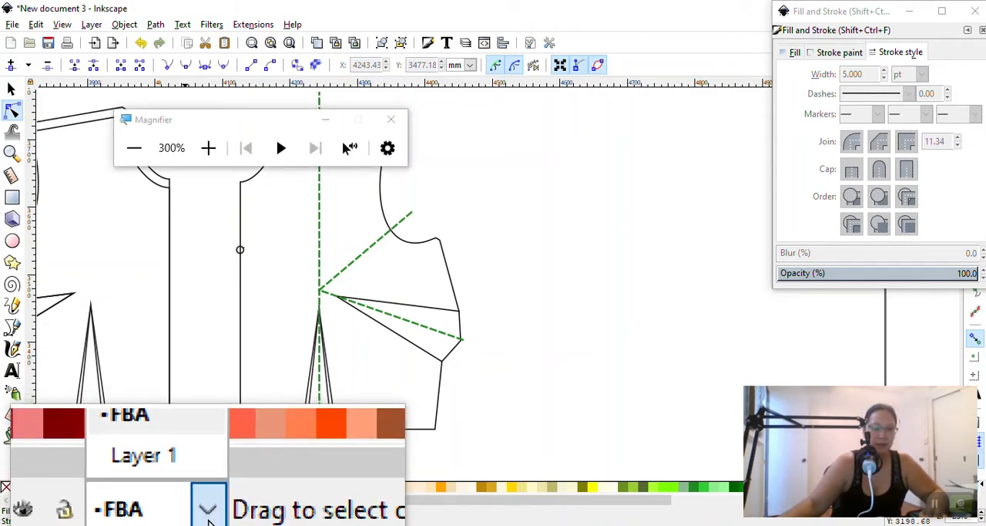
left_click(192, 505)
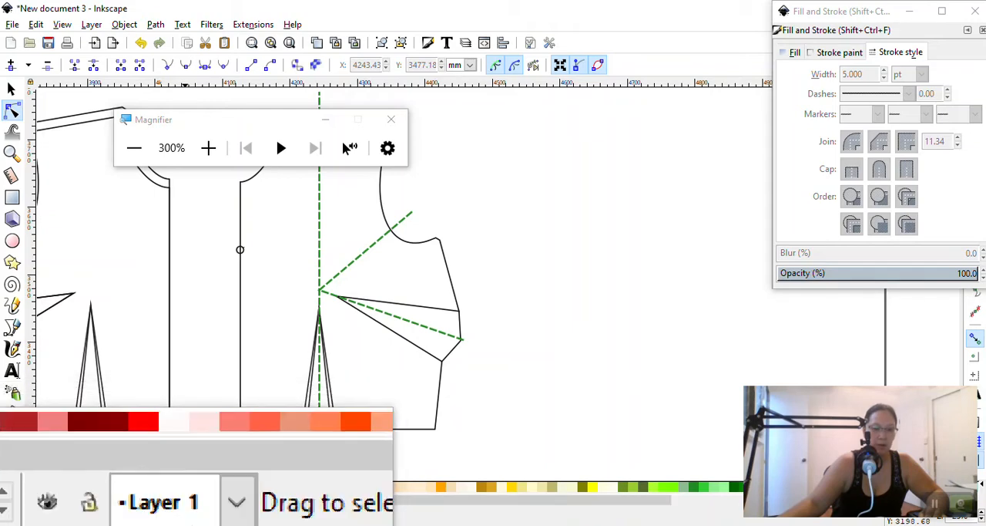
left_click(163, 516)
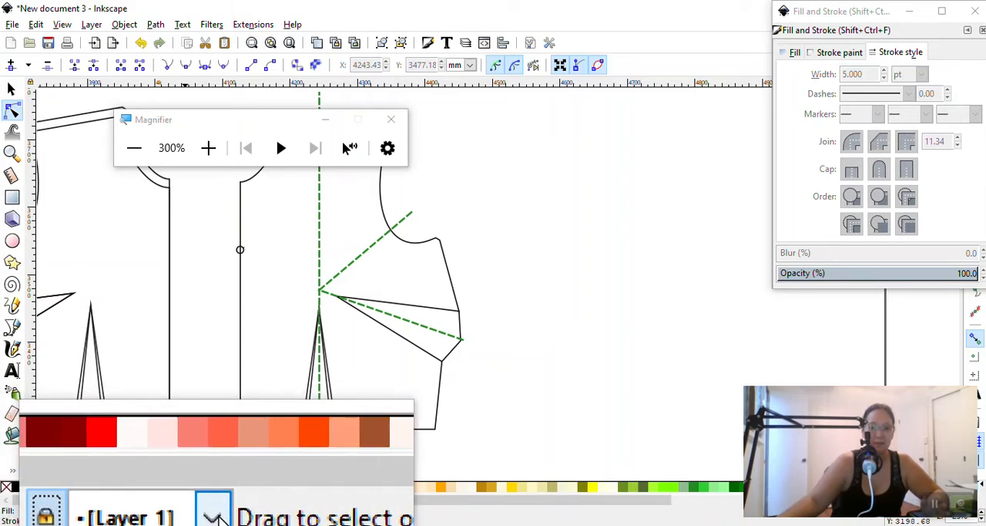
left_click(215, 516)
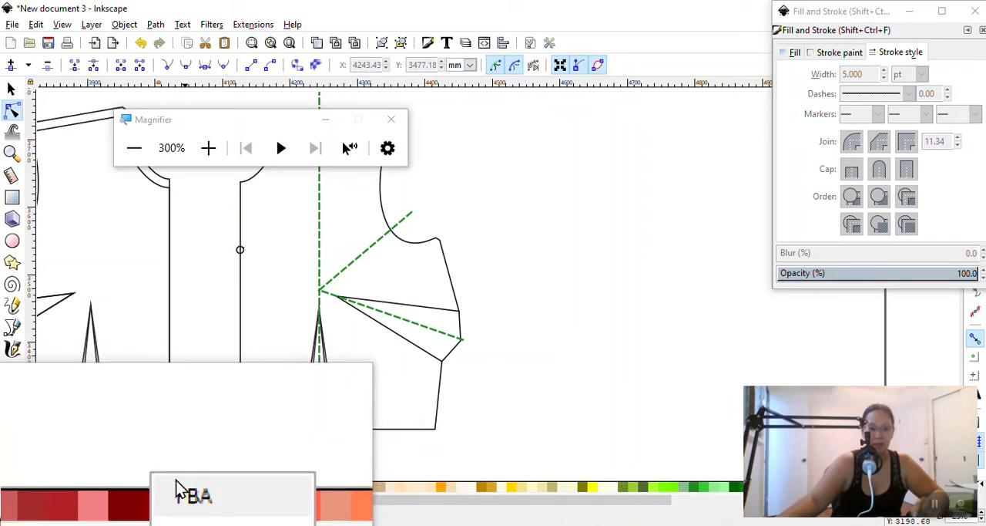
left_click(178, 491)
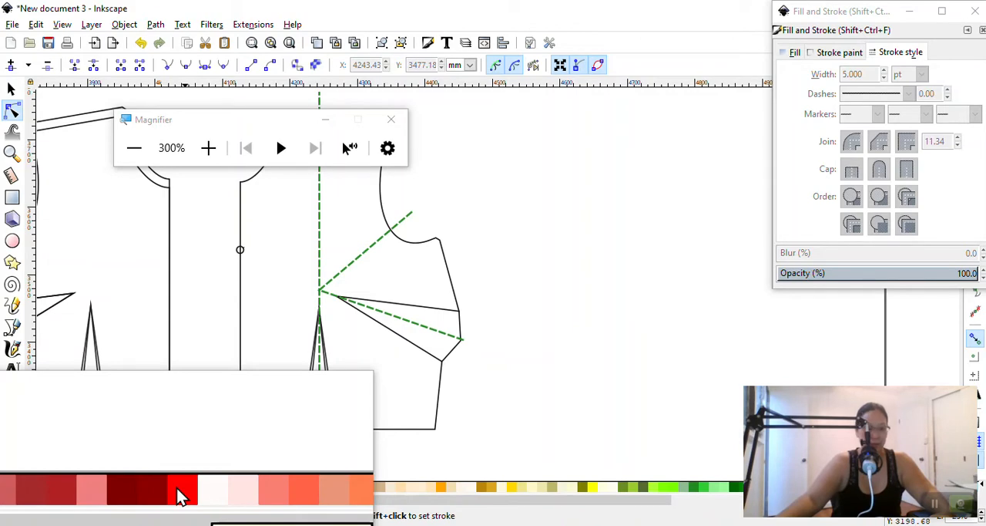
key("super+Escape")
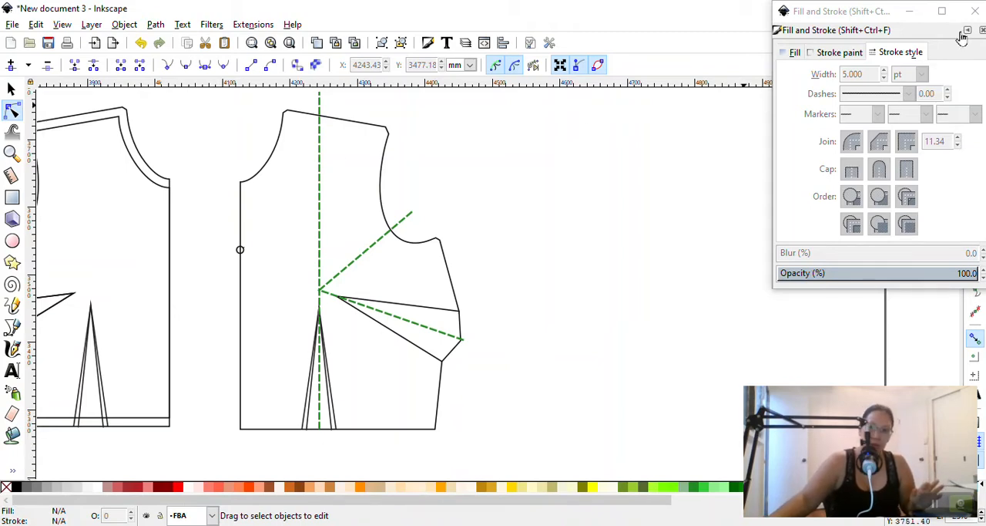
Trace the front bodice's neckline and shoulder edge with an open Bezier path, squaring off the clipped neck corner
left_click(973, 10)
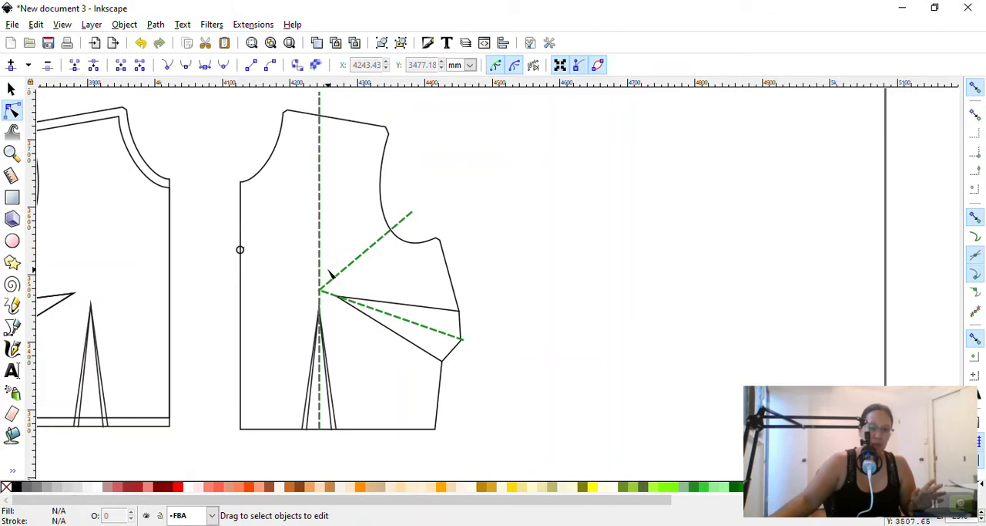
left_click(12, 329)
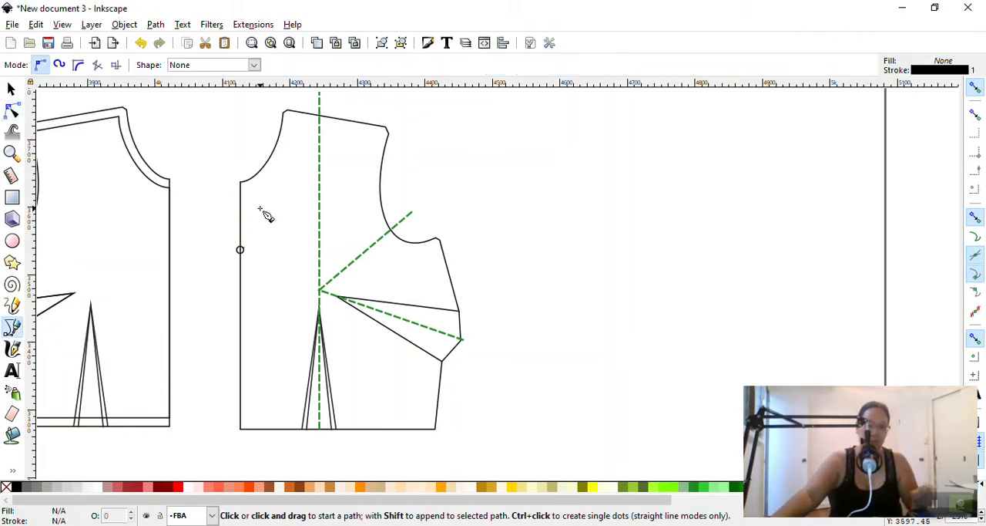
scroll(264, 215, "up", 3)
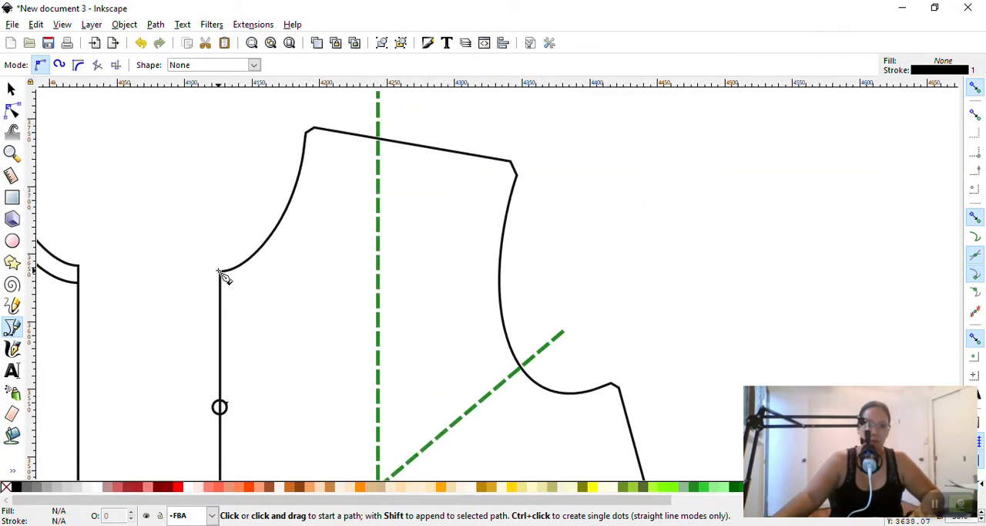
left_click(221, 273)
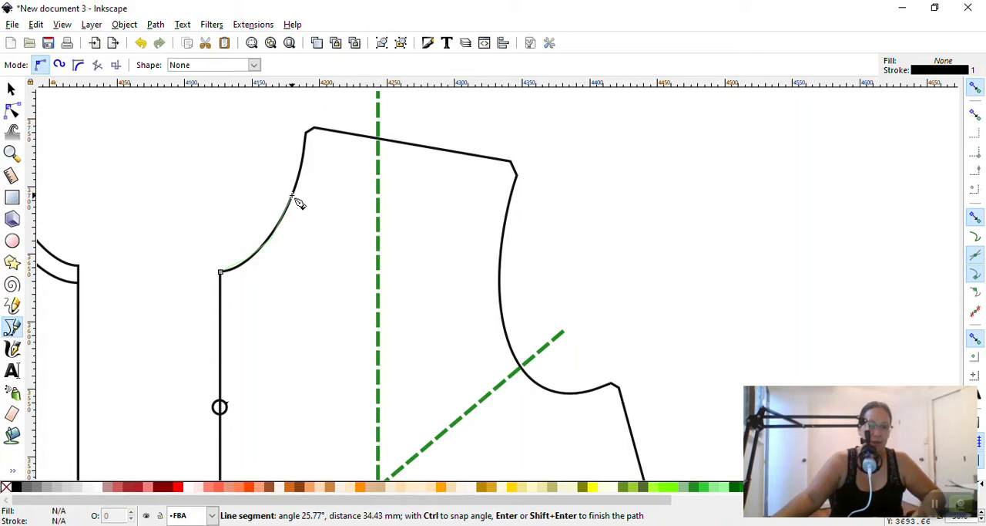
scroll(299, 203, "up", 3)
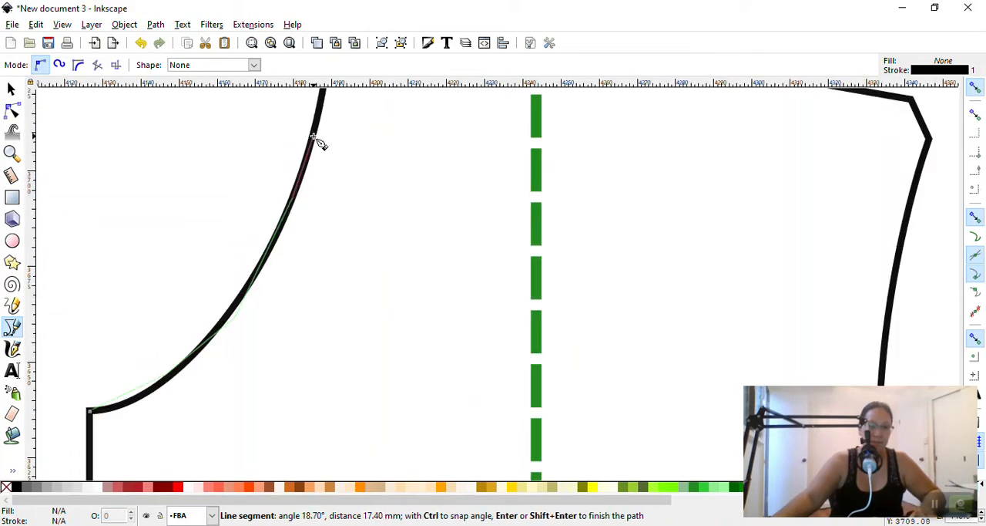
scroll(315, 140, "up", 3)
scroll(332, 166, "up", 3)
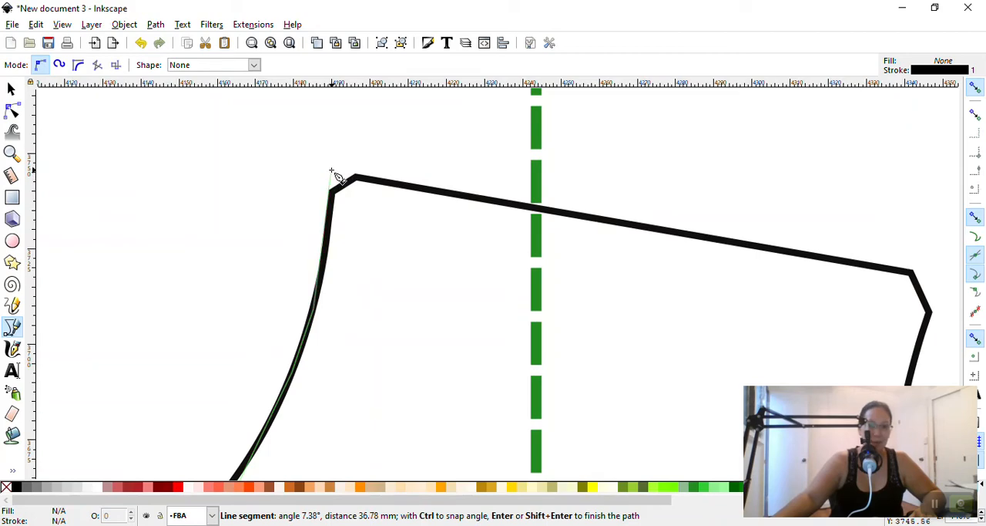
left_click(332, 171)
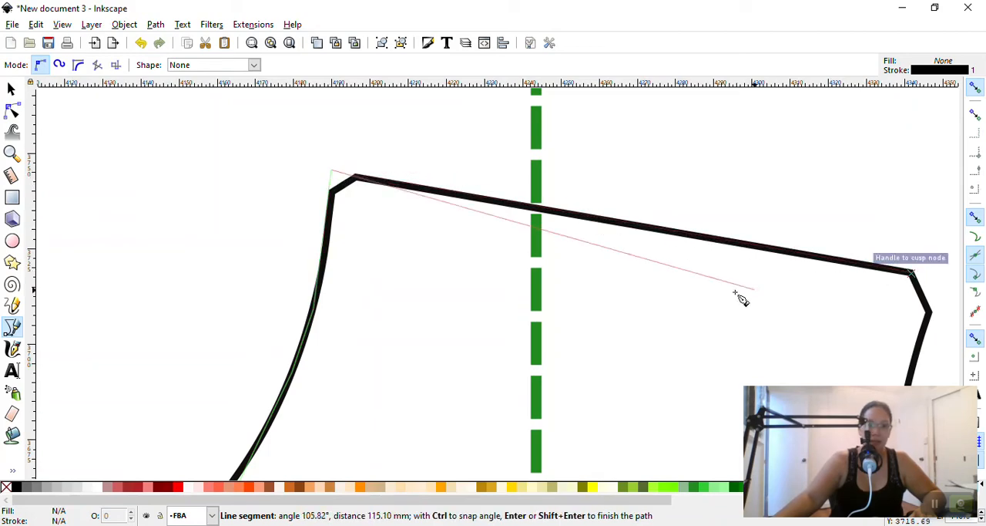
scroll(736, 295, "down", 3)
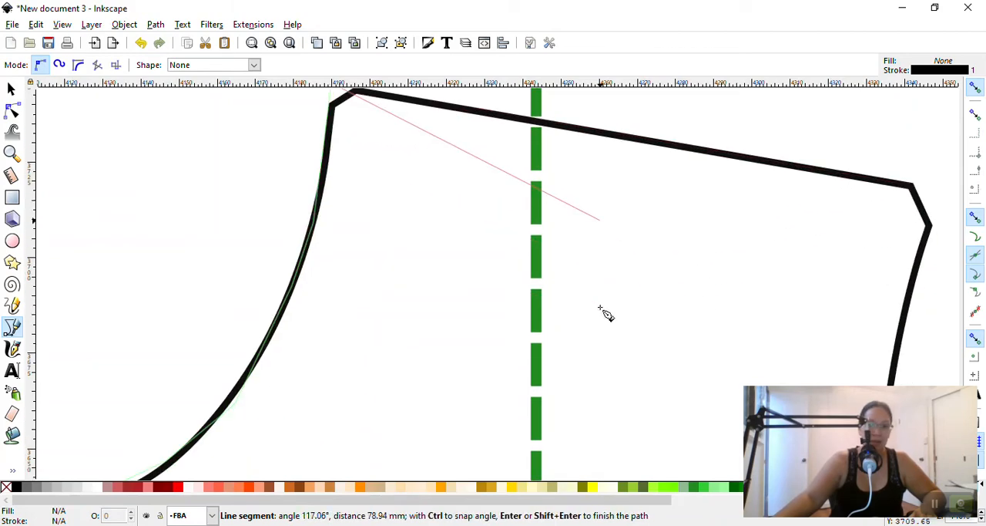
left_click(914, 187)
key("Return")
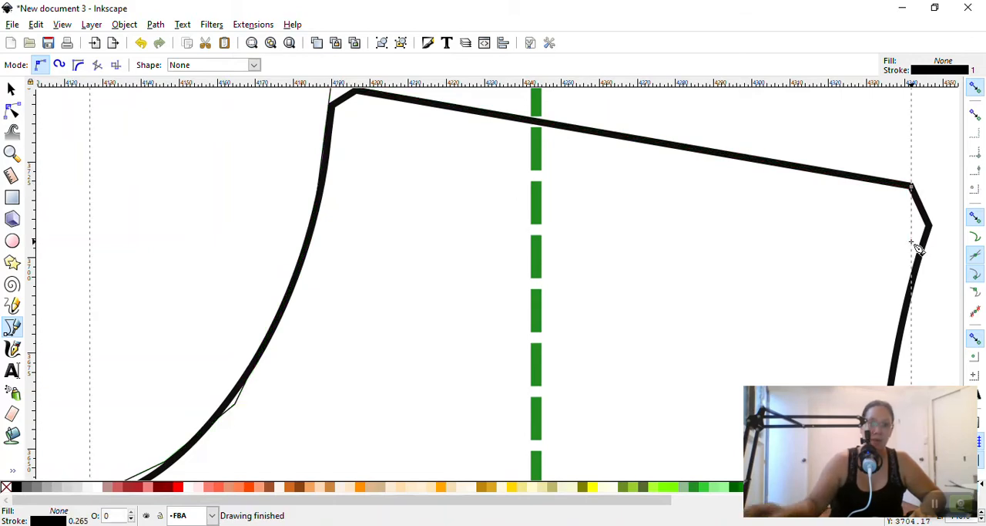
Set the traced neckline and shoulder path's stroke width to 5 pt and recolour it dark red
scroll(239, 233, "down", 2)
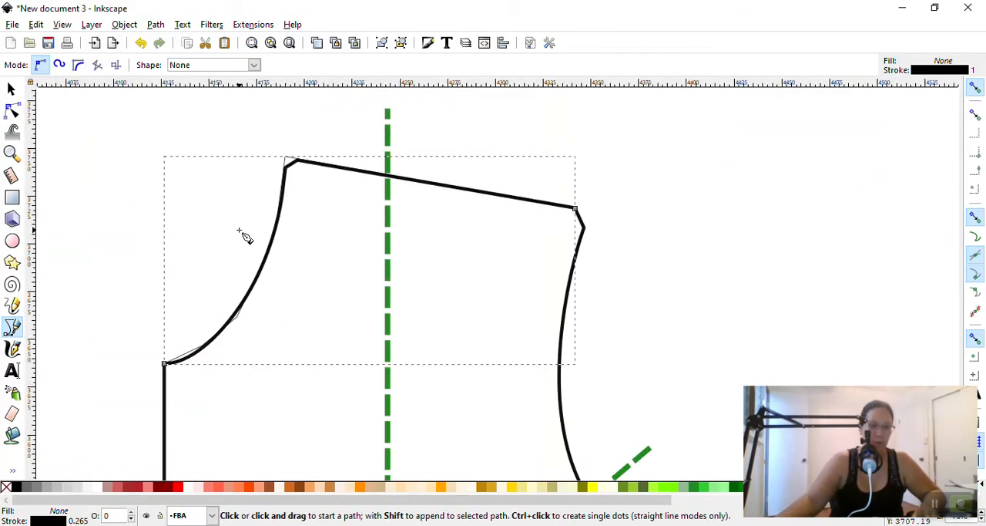
left_click(125, 25)
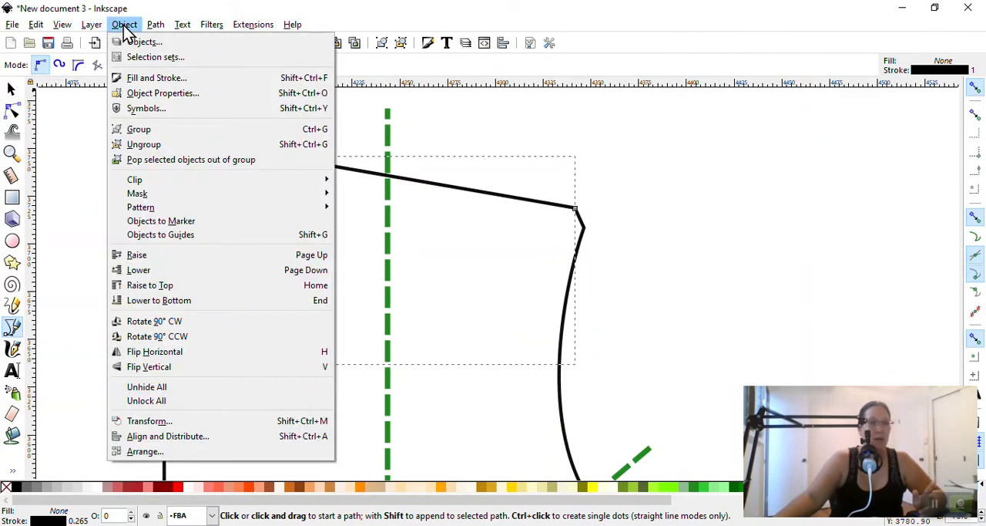
left_click(158, 79)
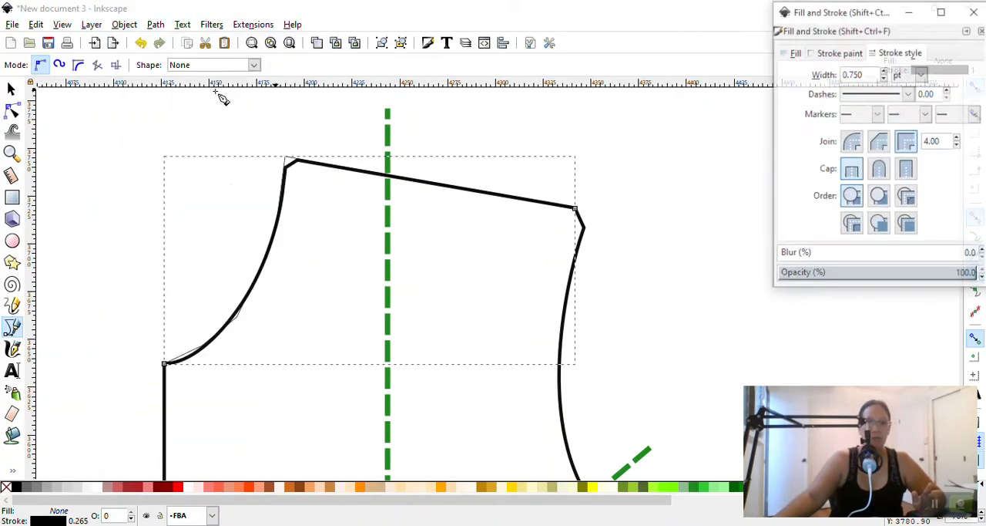
left_click(923, 74)
left_click(925, 74)
left_click_drag(878, 74, 754, 73)
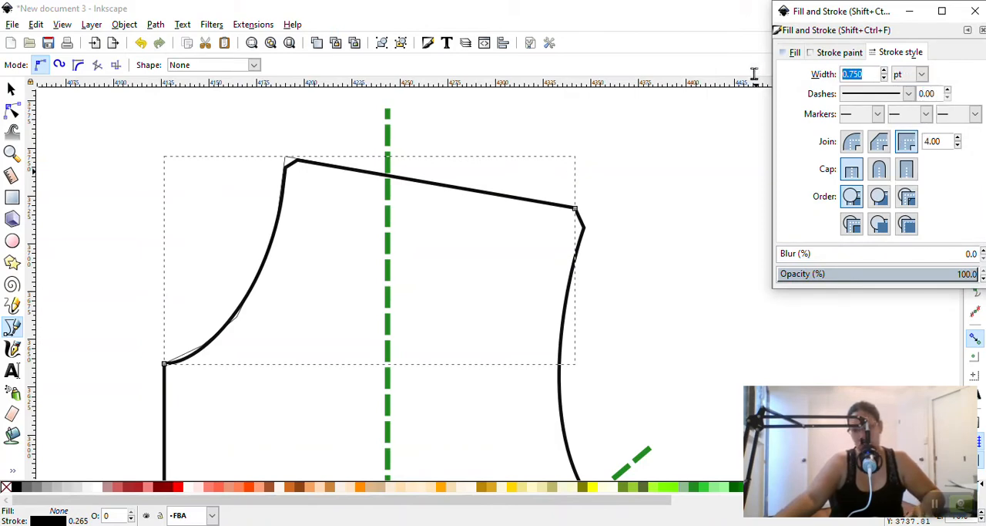
type("5")
key("Return")
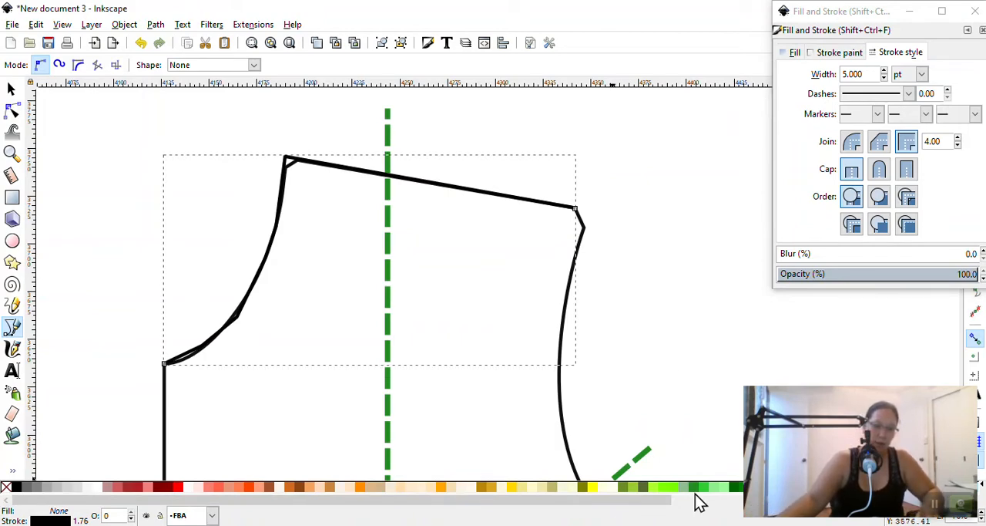
left_click(170, 488, "shift")
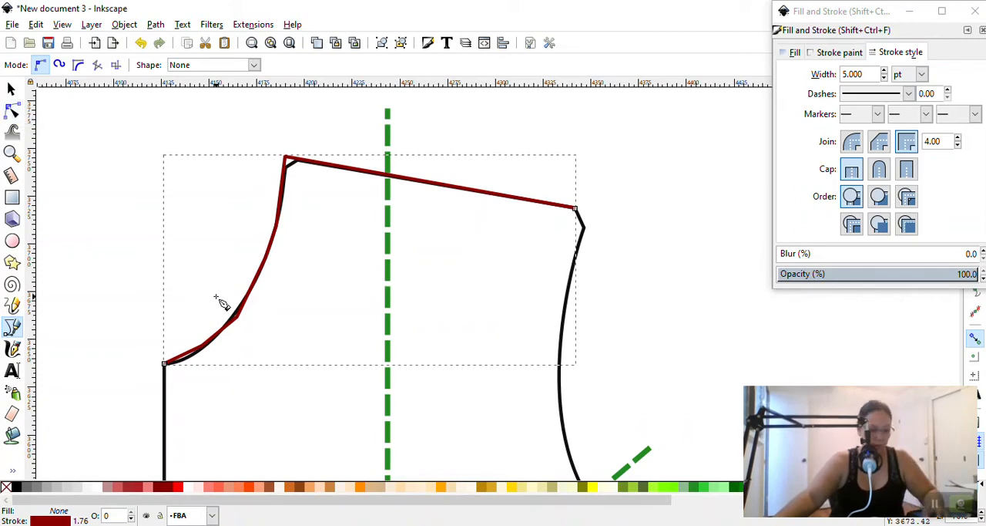
Turn the four intermediate nodes along the red neckline curve into smooth nodes, working under magnification
key("super+plus")
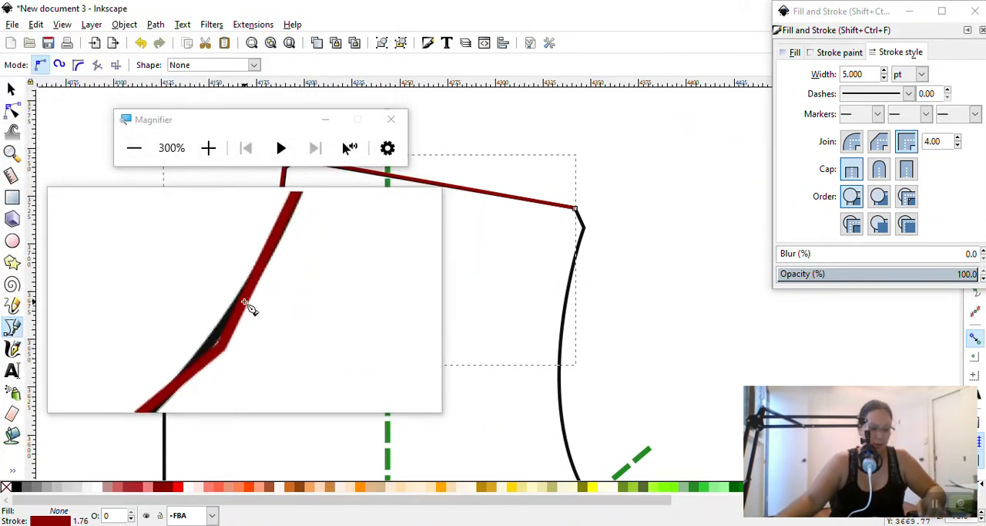
key("n")
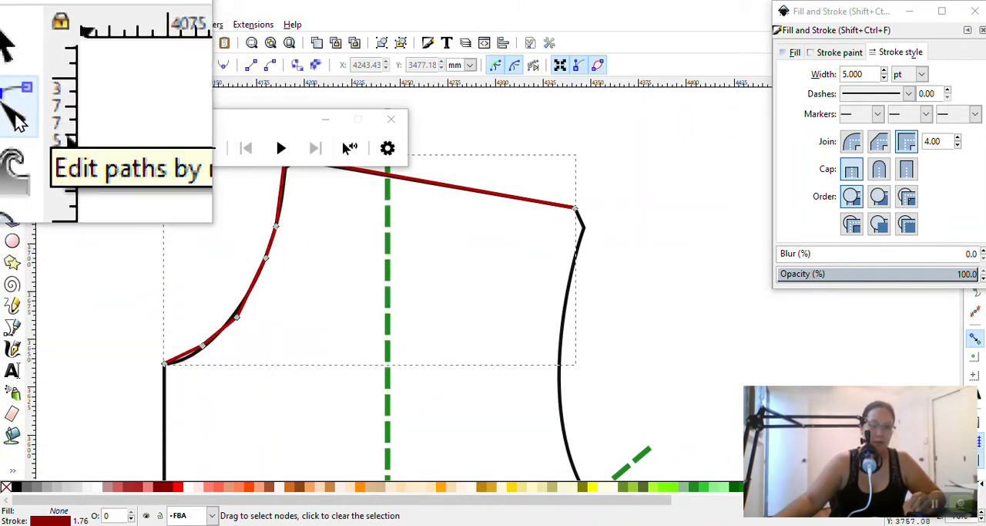
left_click(237, 316)
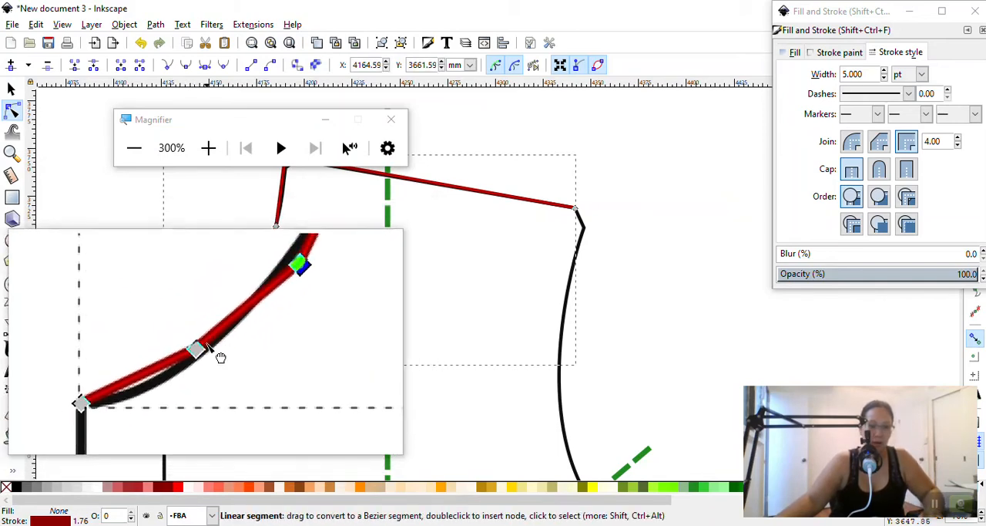
left_click(204, 345, "shift")
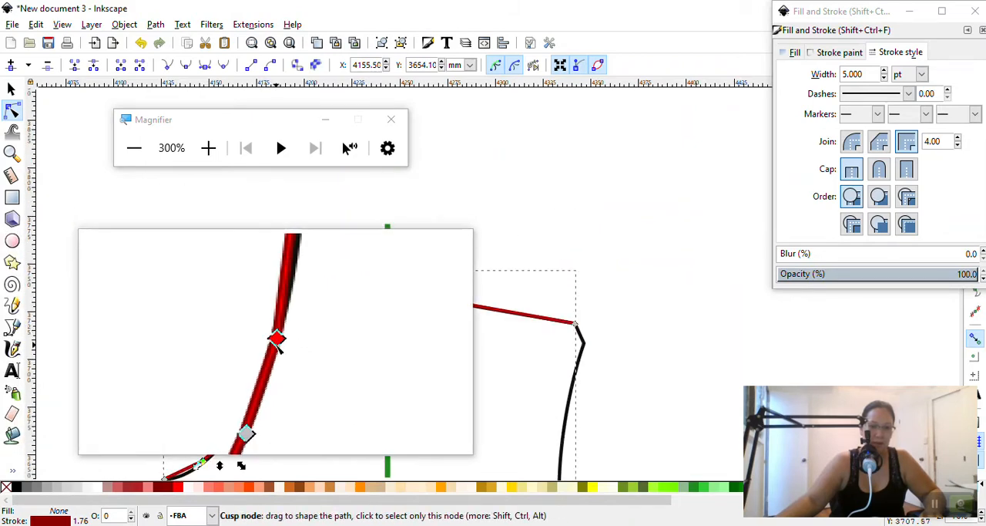
left_click(275, 340, "shift")
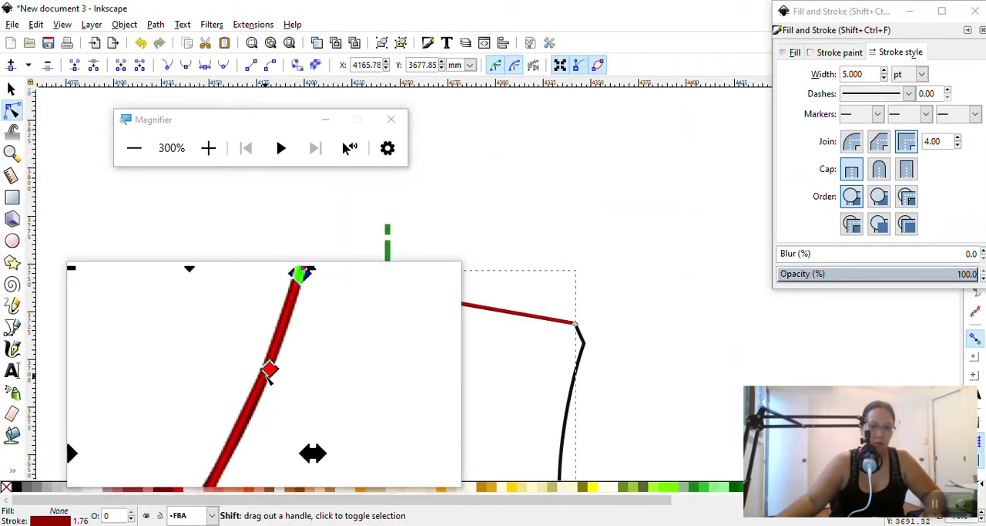
left_click(265, 371, "shift")
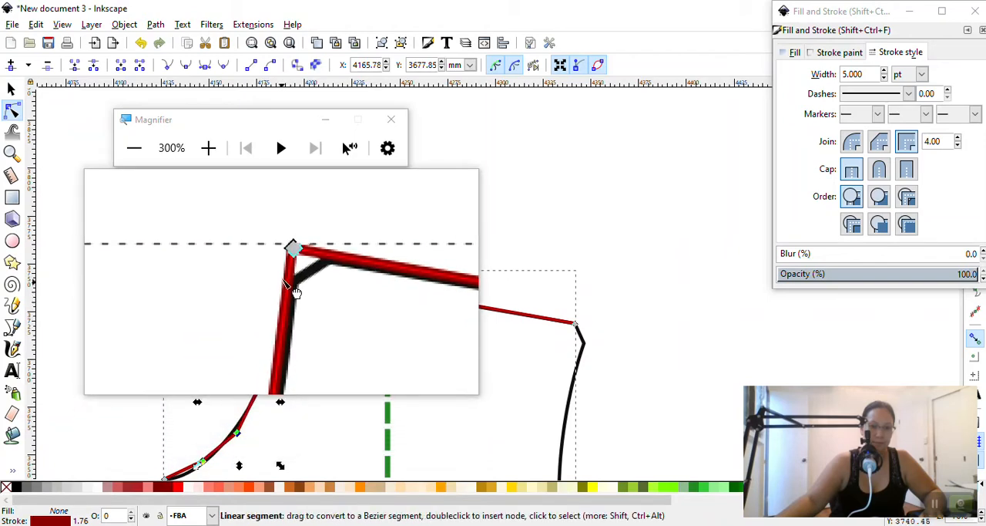
left_click(184, 67)
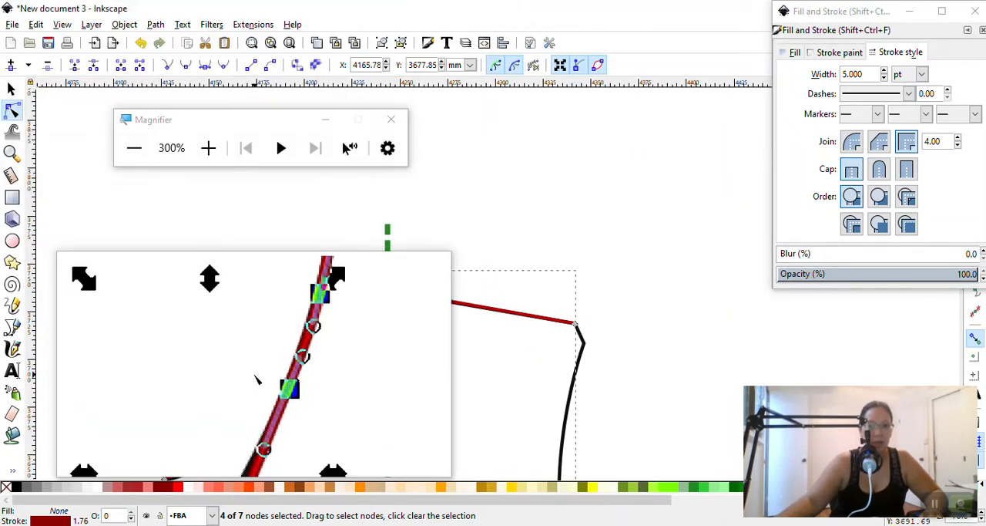
scroll(259, 403, "down", 1)
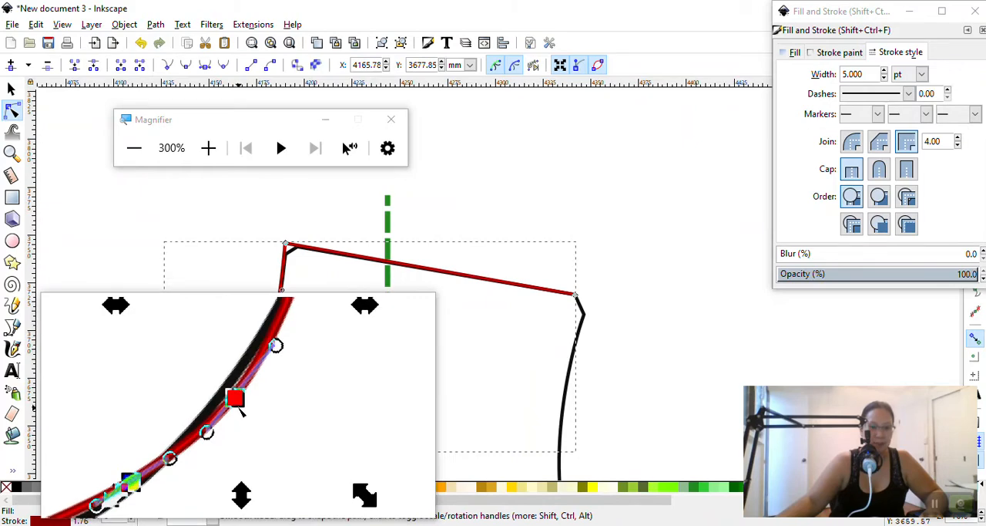
left_click_drag(234, 402, 236, 396)
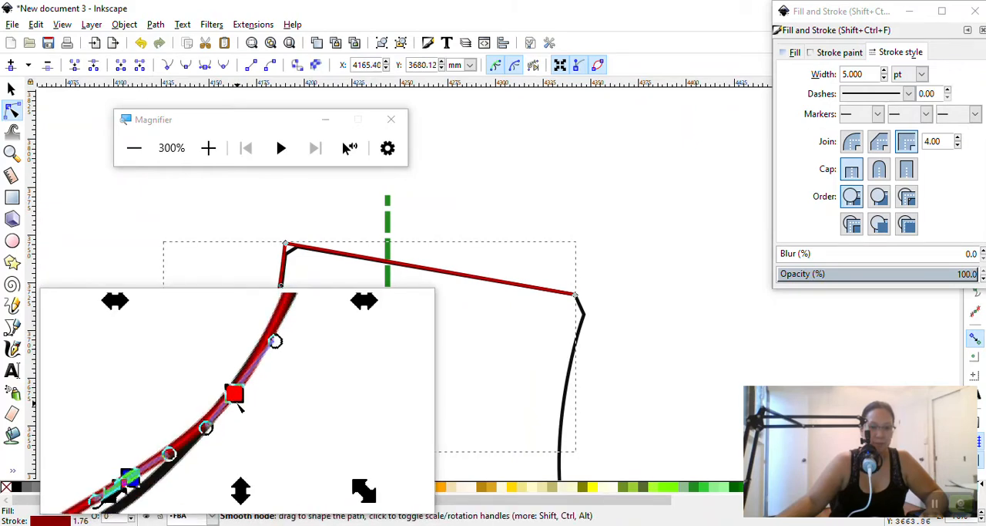
key("ctrl+z")
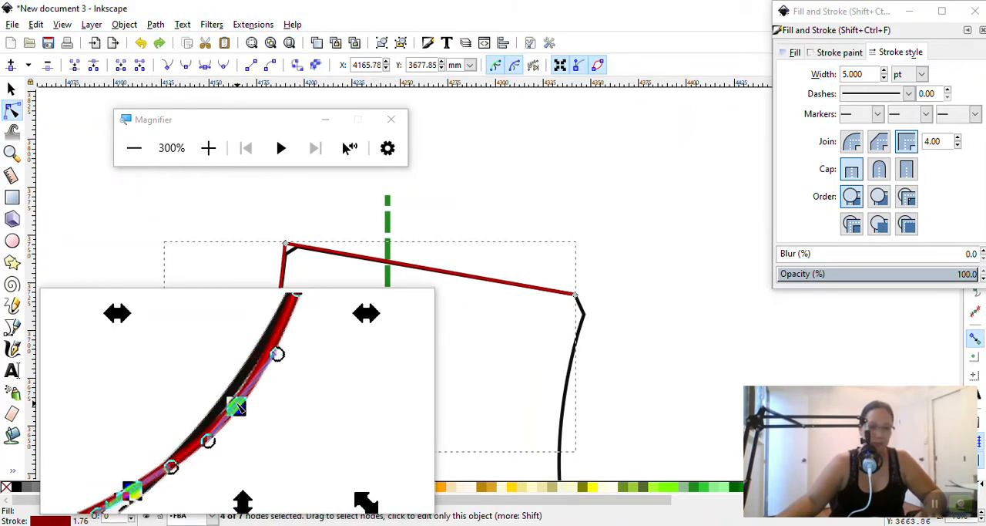
Adjust the two lower smooth nodes of the red neckline and the lowest one's handle towards the black outline
left_click(204, 438)
left_click_drag(204, 438, 200, 440)
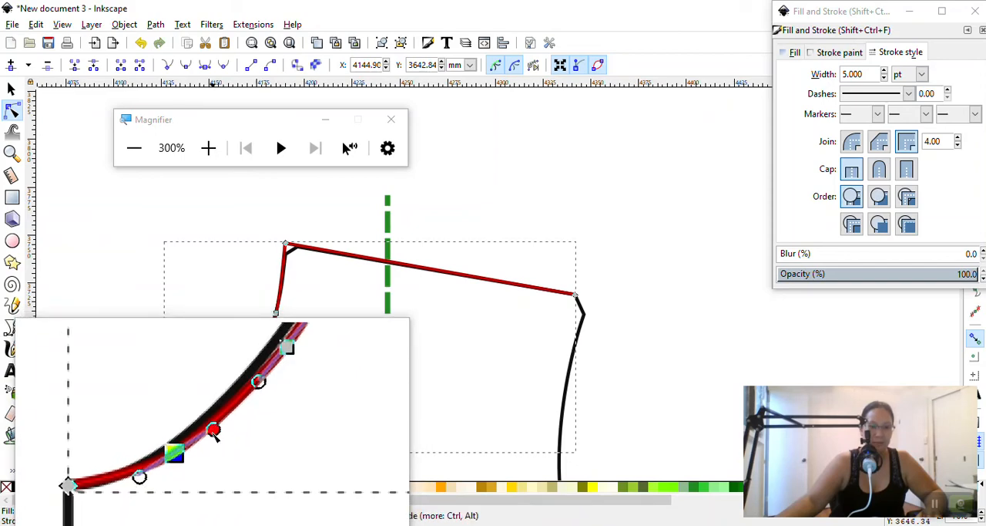
left_click_drag(211, 427, 215, 437)
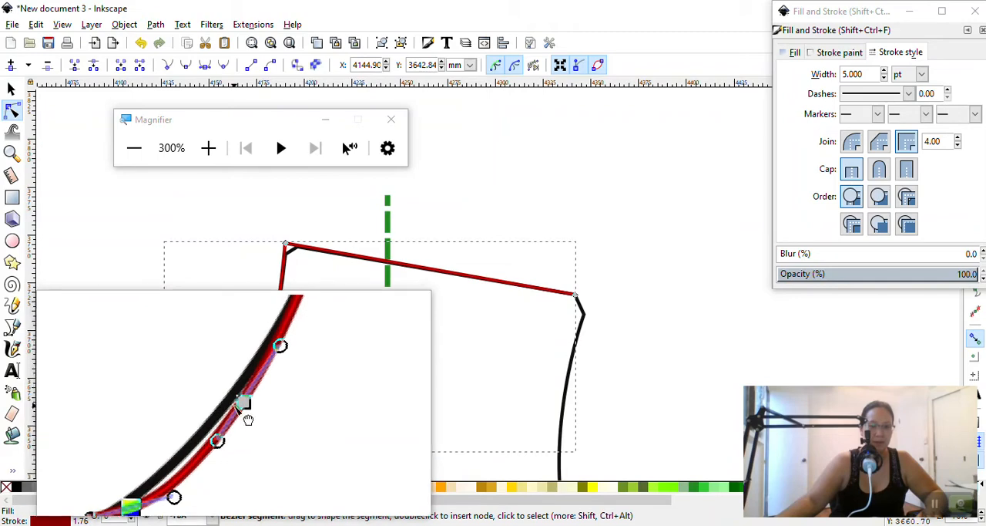
left_click_drag(238, 405, 234, 405)
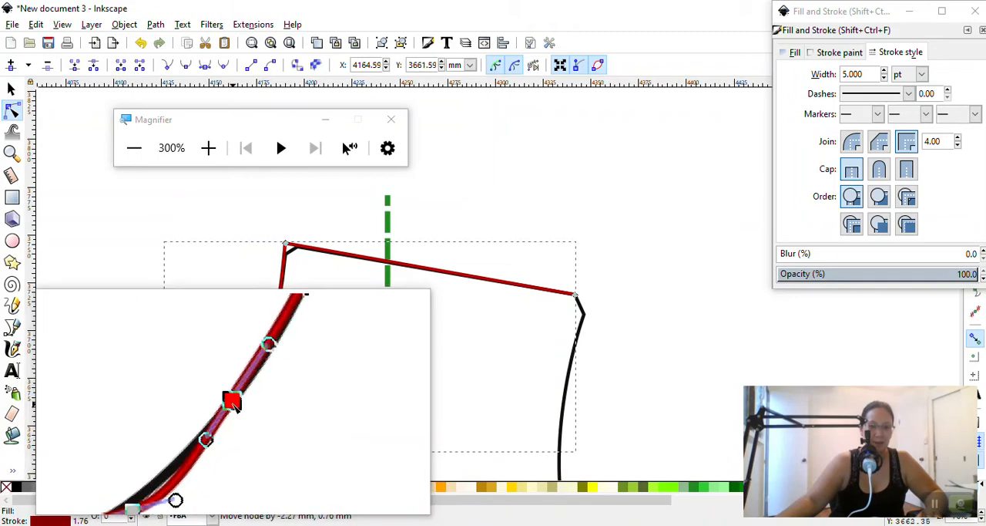
key("super+Escape")
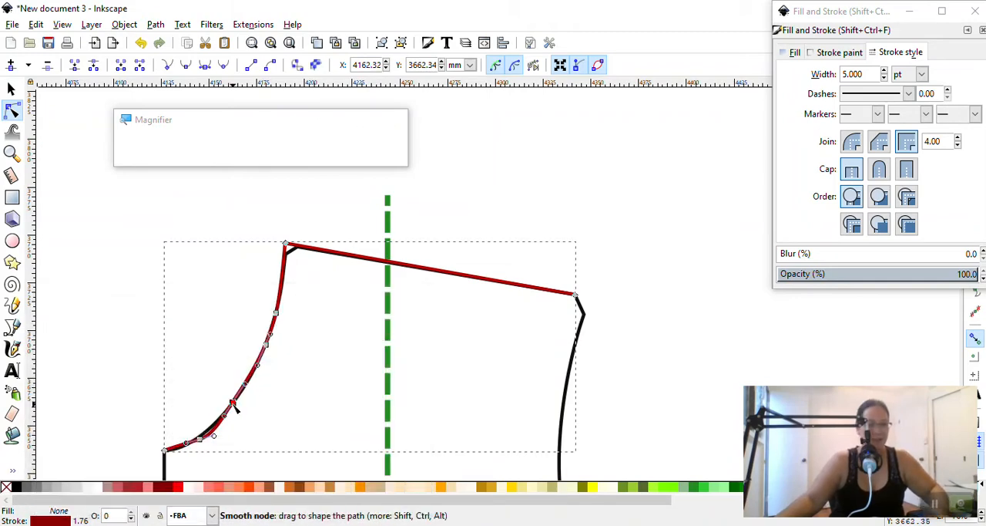
Refine the lowest smooth neckline node's upper handle and shift the node by about -0.80 mm, 0.80 mm onto the black curve
scroll(239, 408, "down", 2)
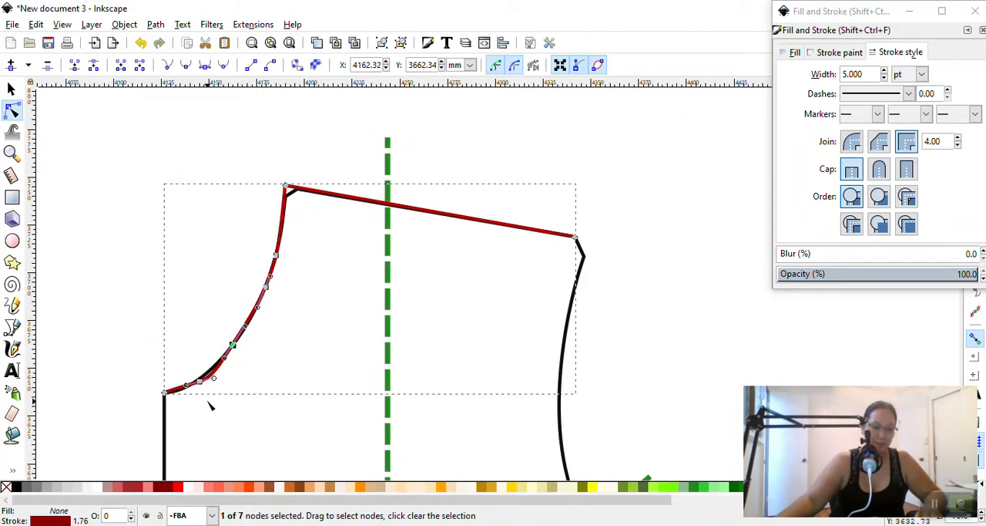
scroll(209, 406, "up", 3, "ctrl")
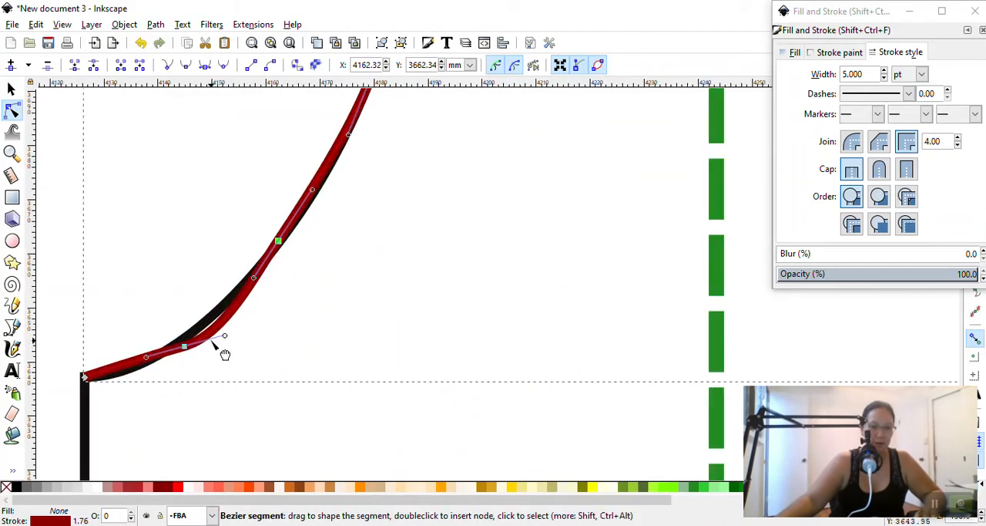
left_click_drag(225, 336, 218, 324)
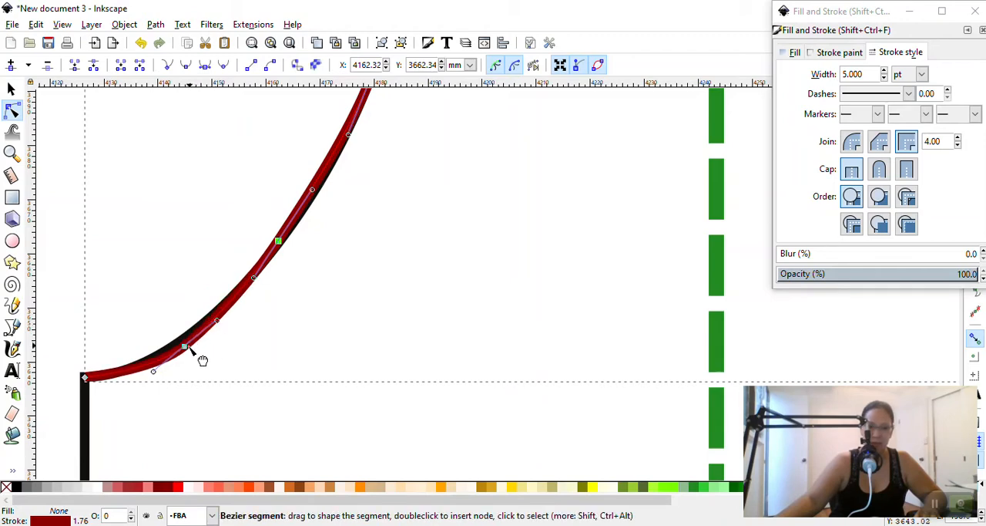
left_click_drag(184, 347, 182, 344)
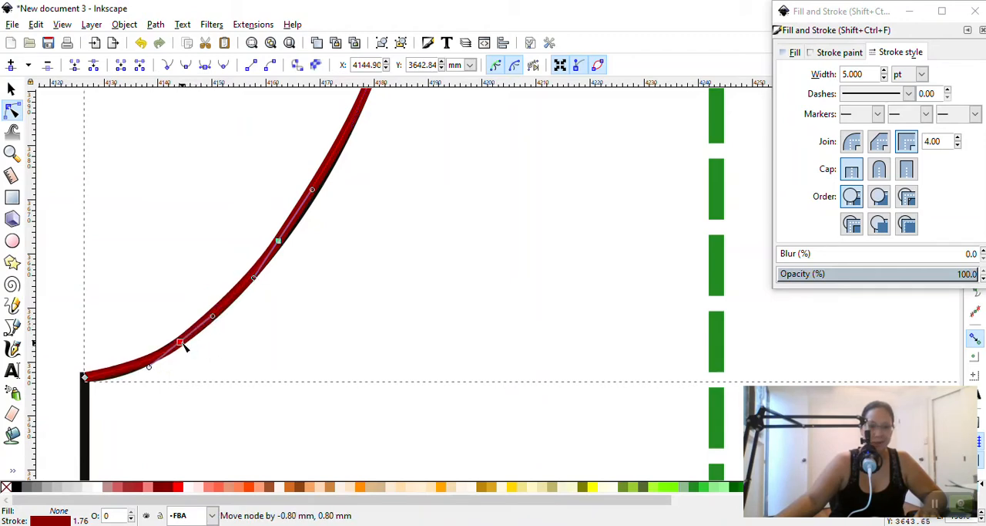
scroll(280, 339, "up", 8)
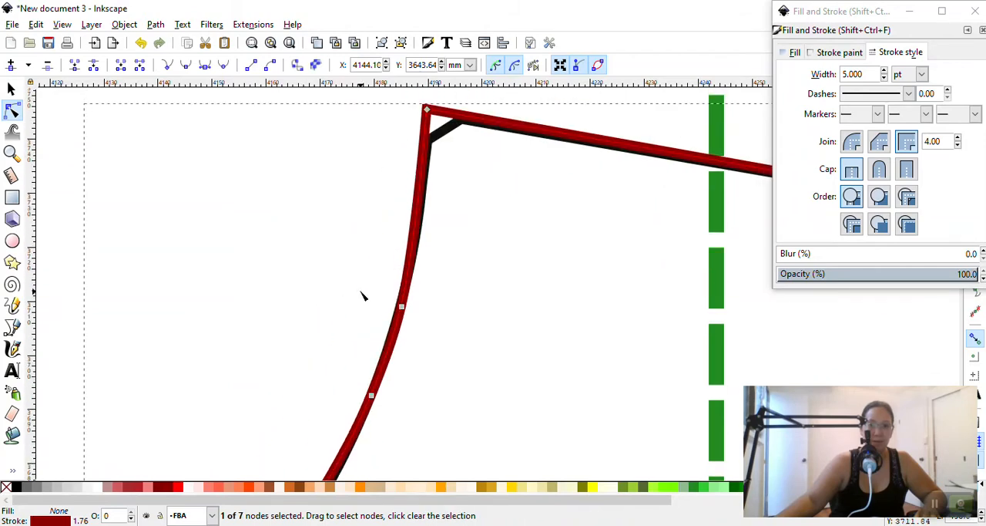
scroll(417, 278, "down", 8)
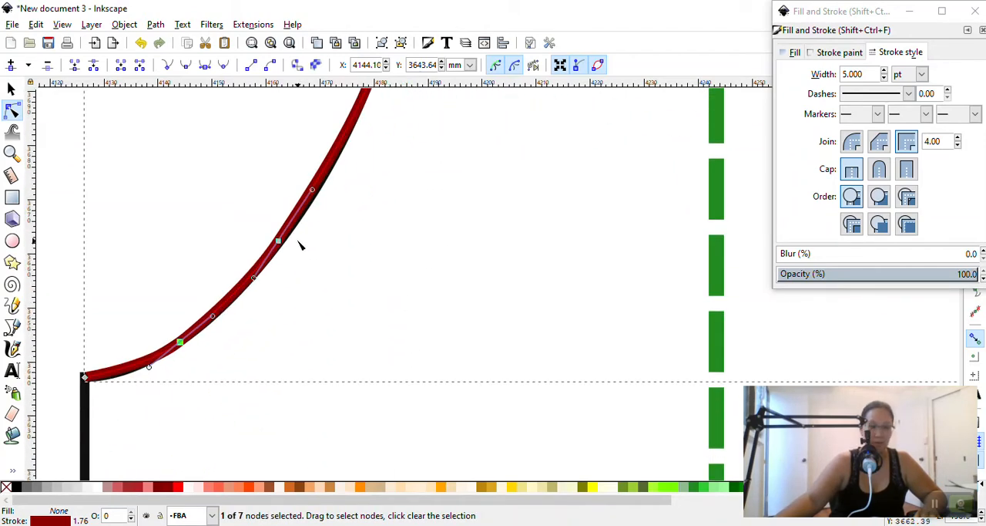
Adjust the upper handle of the second-lowest smooth neckline node so the red curve follows the black outline
left_click_drag(313, 190, 316, 196)
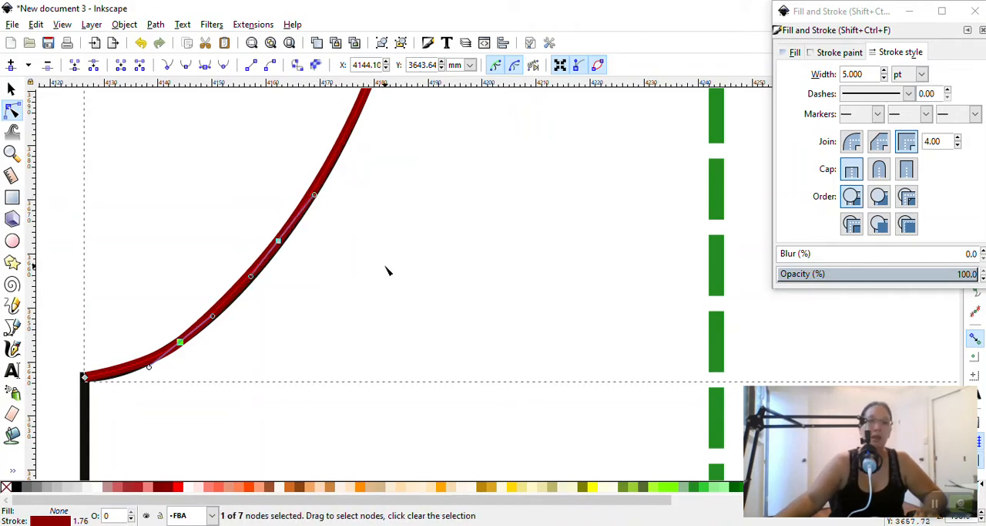
scroll(388, 270, "down", 2)
scroll(401, 262, "down", 2, "ctrl")
scroll(433, 275, "up", 2)
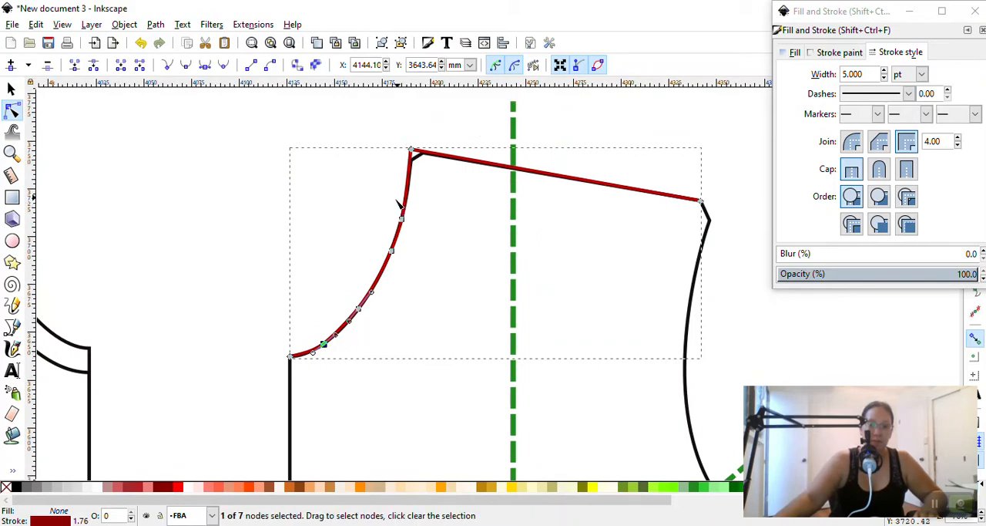
left_click(12, 328)
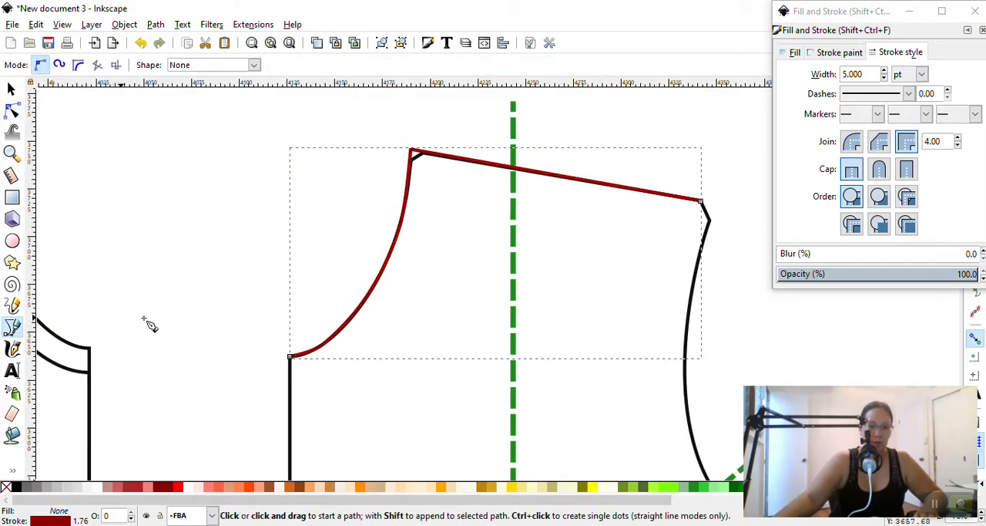
left_click(276, 314)
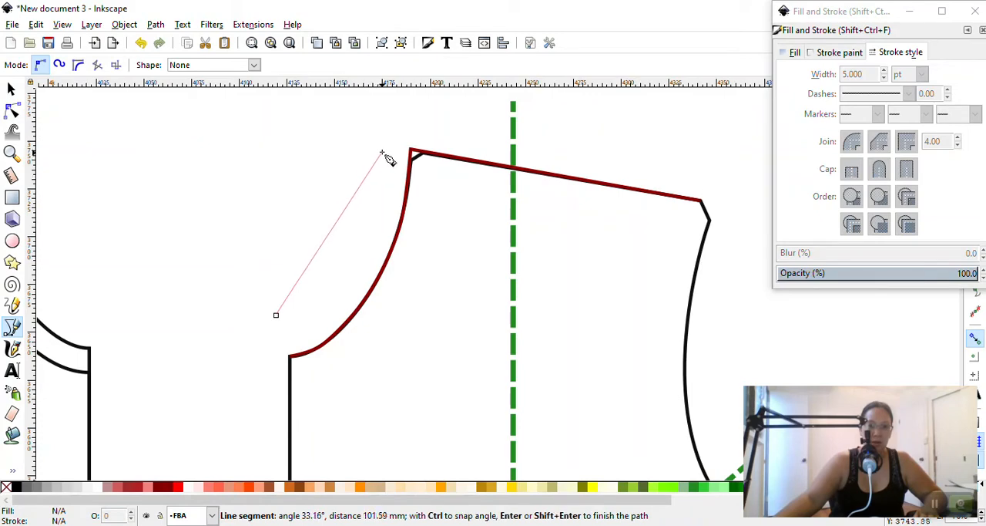
left_click_drag(384, 151, 398, 39)
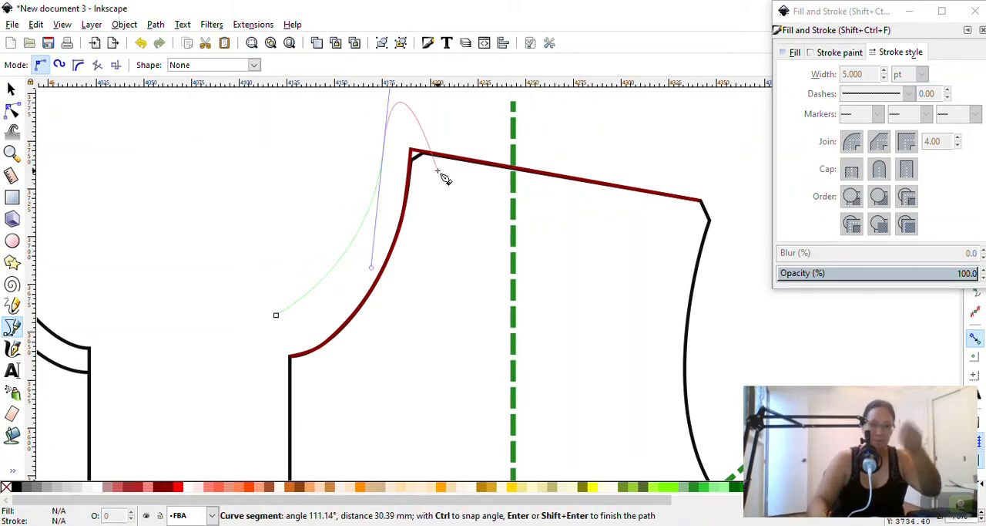
key("Escape")
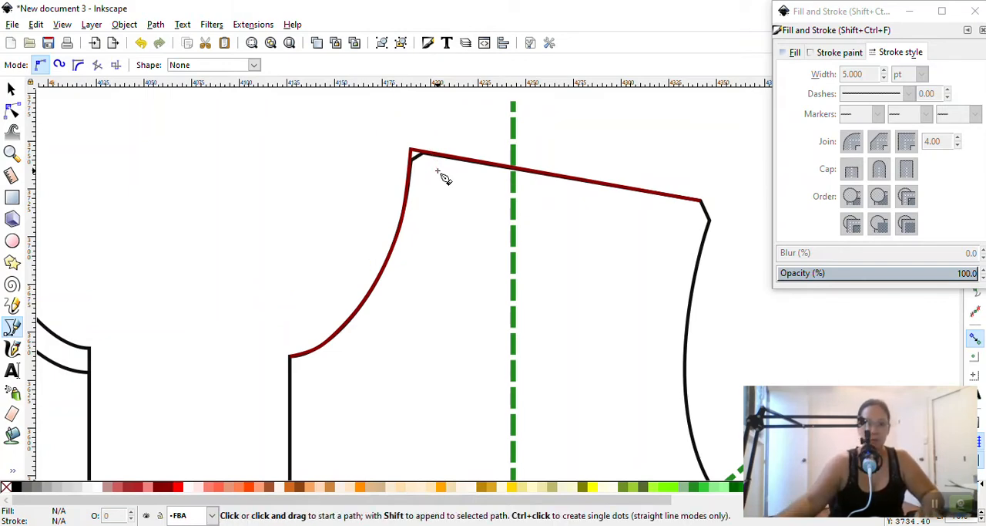
Trace with the Pen tool from the red shoulder line's outer end around the corner, curving along the armhole to the diagonal green slash line
scroll(678, 279, "down", 2, "ctrl")
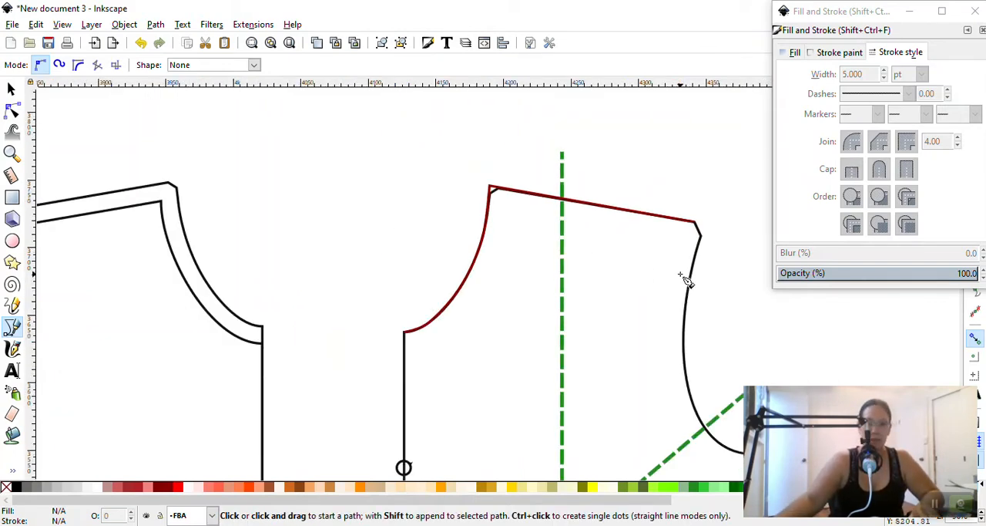
scroll(706, 280, "up", 2, "ctrl")
scroll(708, 283, "down", 1)
scroll(708, 282, "down", 1)
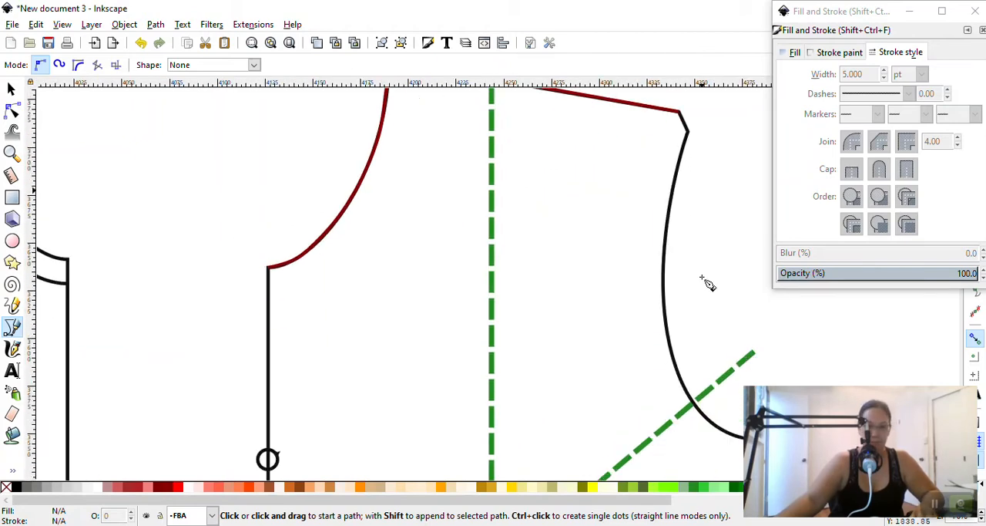
scroll(715, 282, "down", 1, "ctrl")
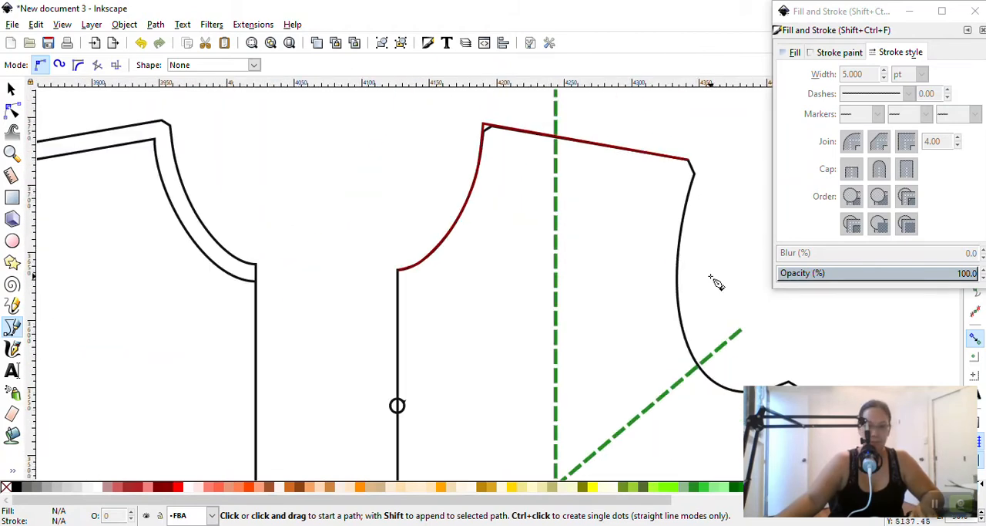
left_click(688, 160)
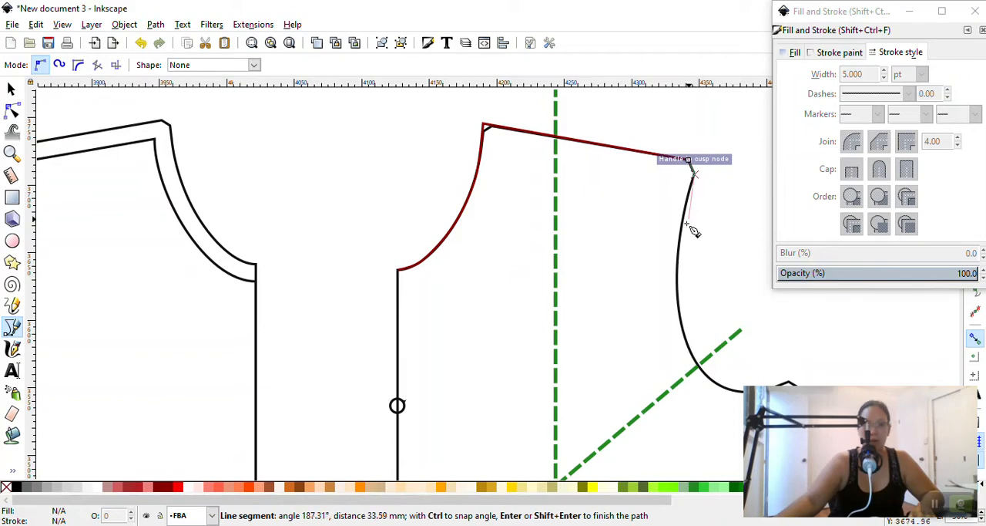
scroll(703, 354, "down", 2)
scroll(737, 362, "up", 2, "ctrl")
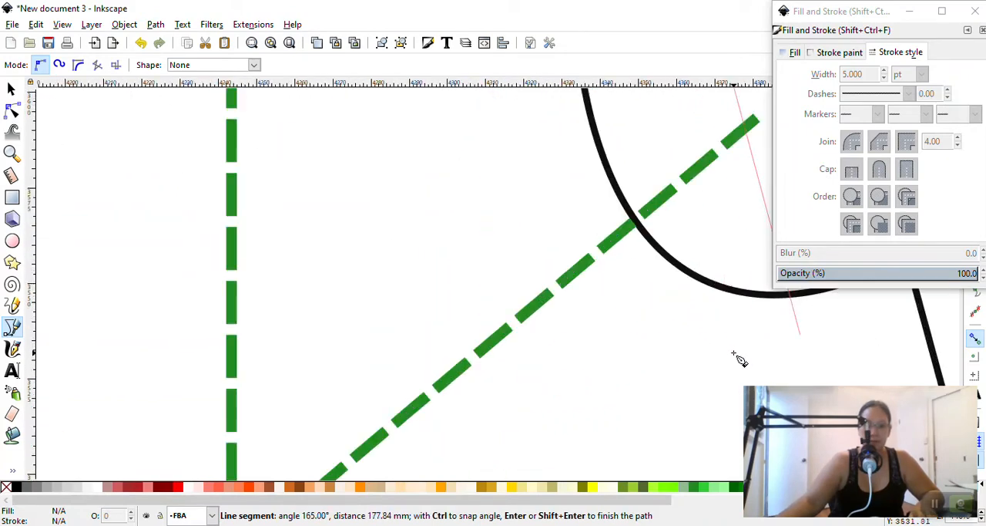
scroll(738, 355, "up", 3)
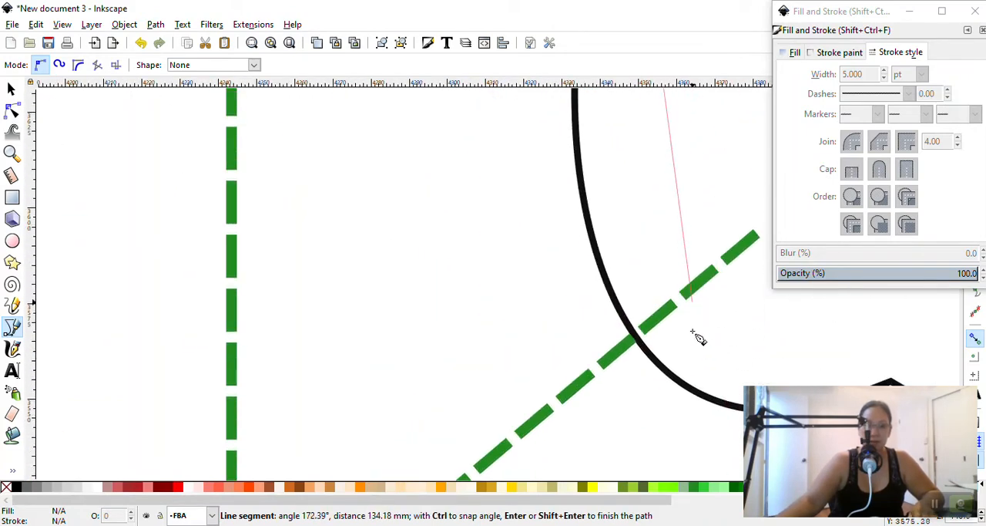
scroll(699, 338, "down", 2)
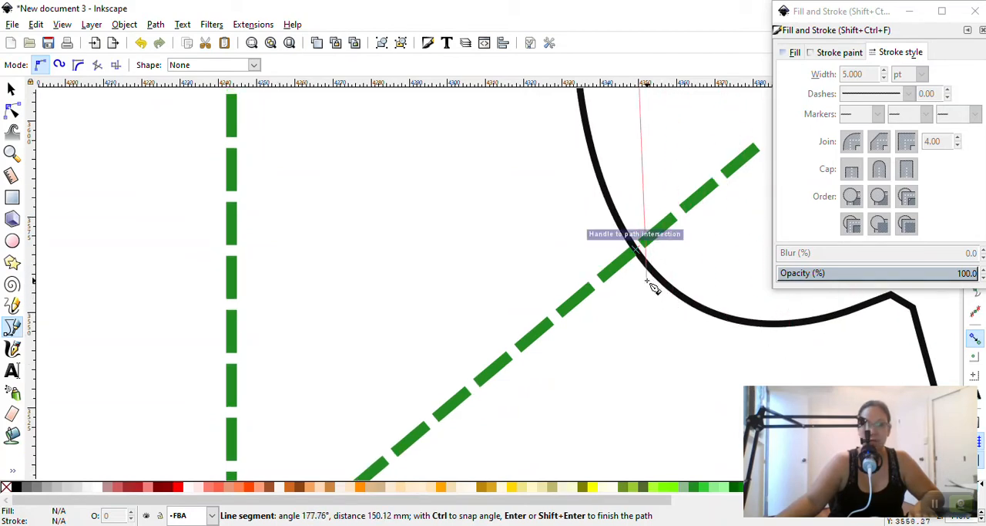
scroll(651, 287, "up", 3)
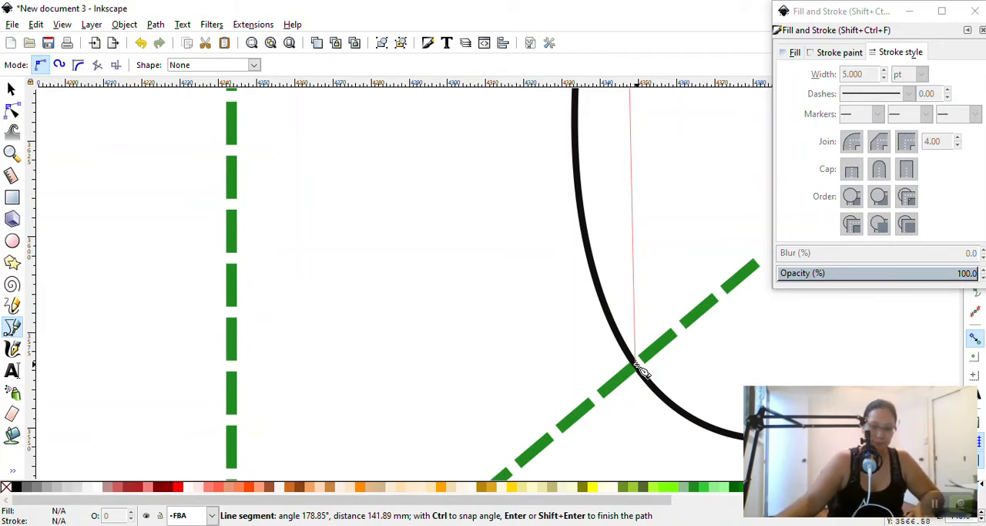
scroll(643, 374, "down", 6, "ctrl")
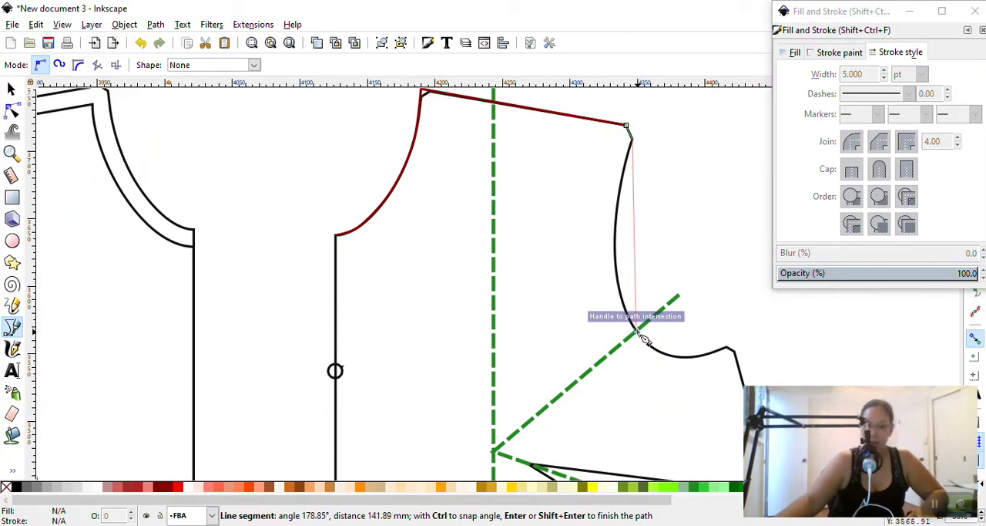
left_click_drag(639, 333, 683, 413)
key("Return")
Set the traced armhole path's stroke width to 5 pt and recolour it dark red
scroll(663, 382, "up", 4)
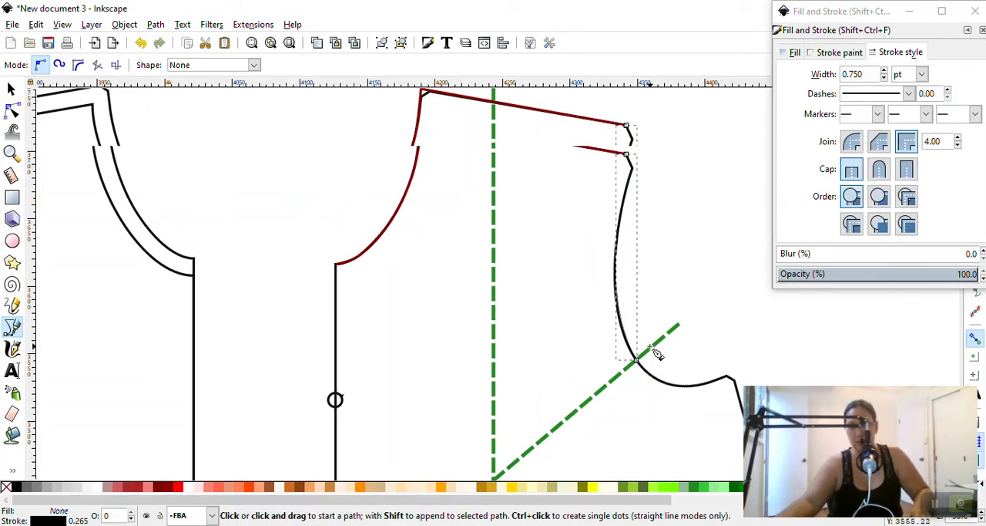
scroll(655, 378, "down", 3)
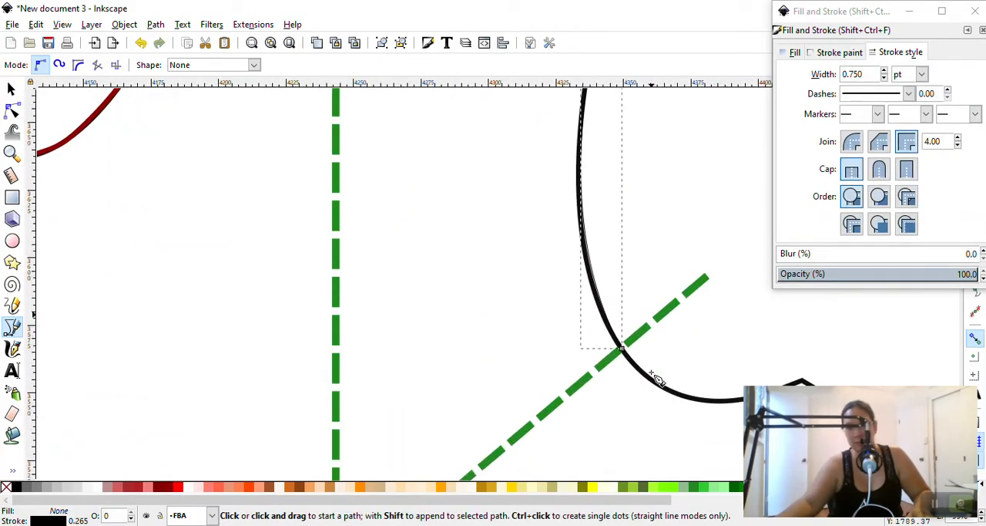
double_click(875, 71)
type("7")
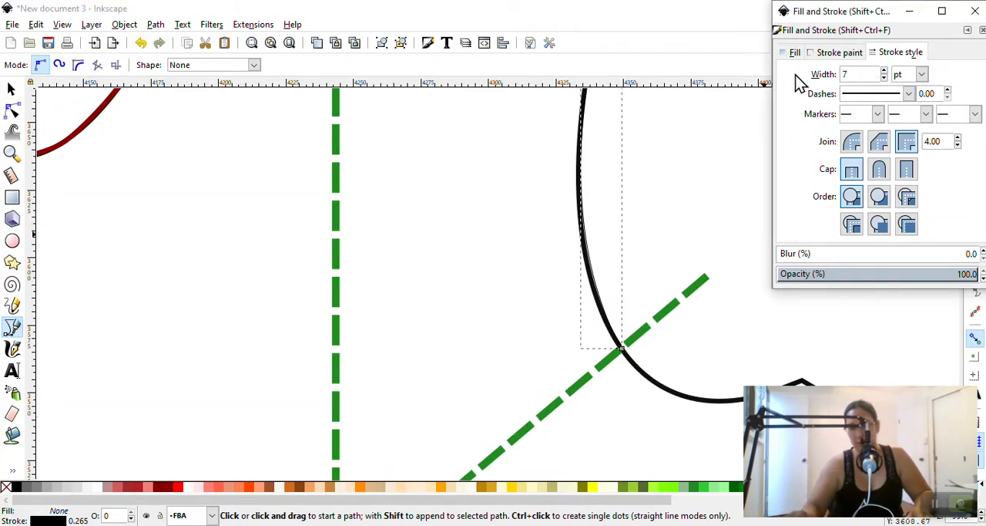
key("BackSpace")
type("5")
key("Return")
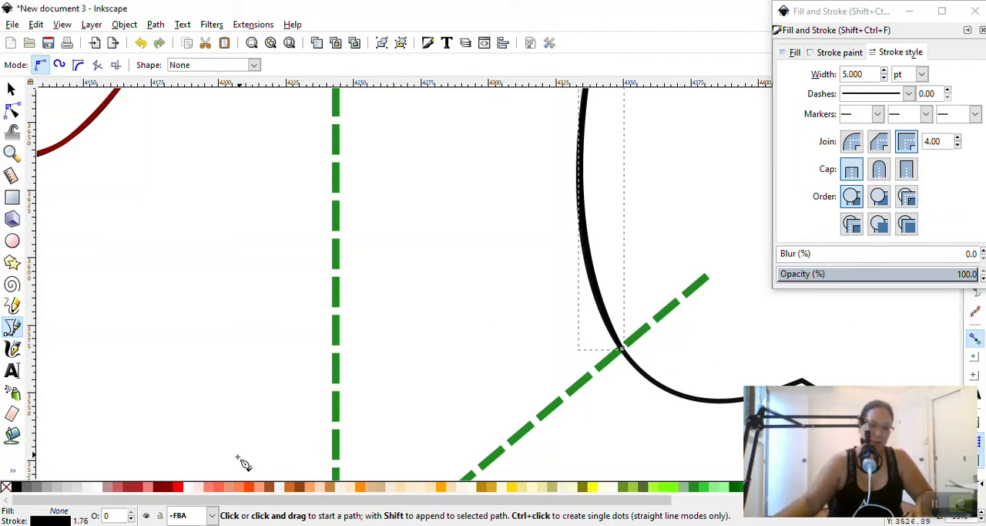
left_click(171, 487, "shift")
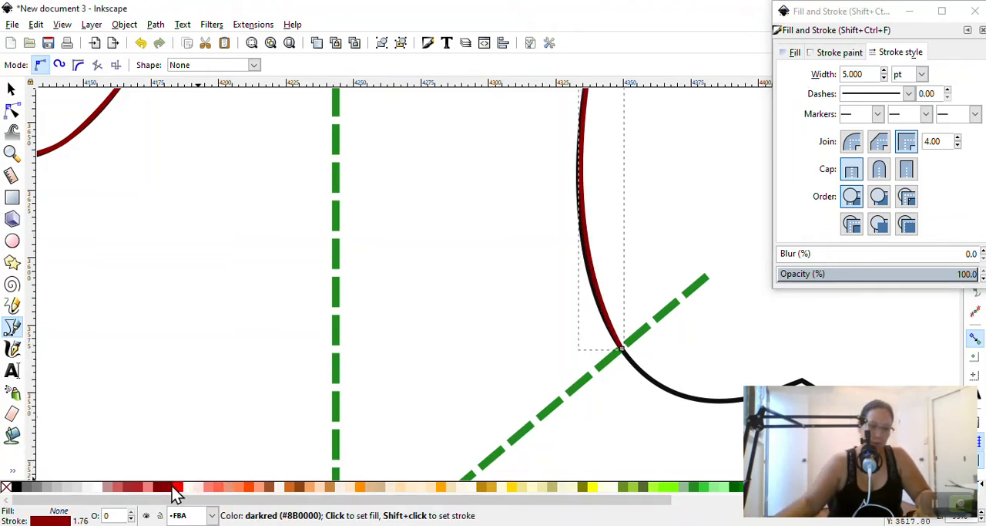
left_click(624, 351)
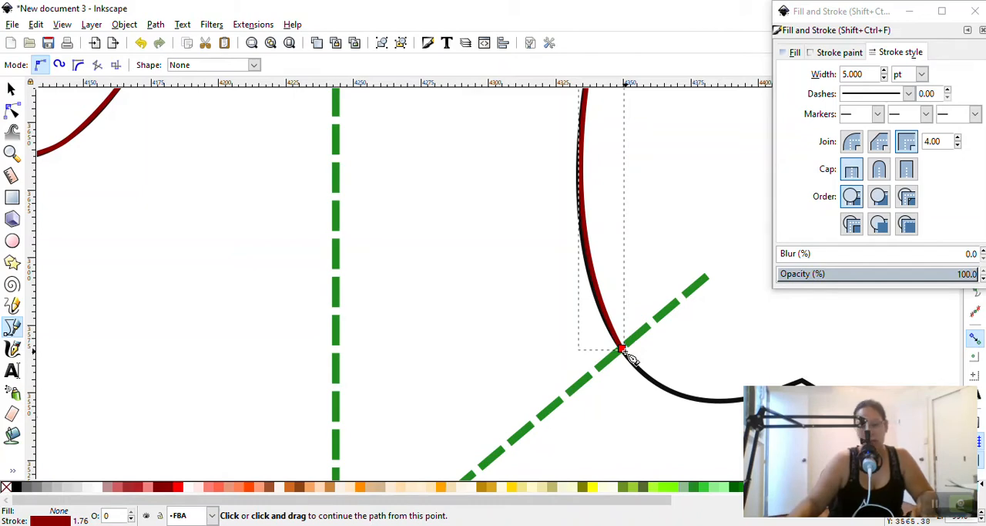
key("super+plus")
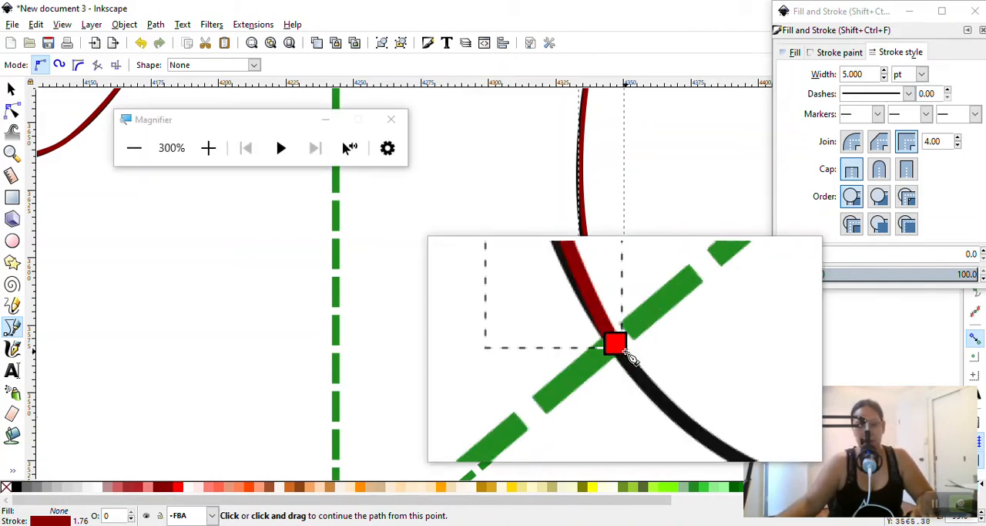
key("super+plus")
left_click(626, 353)
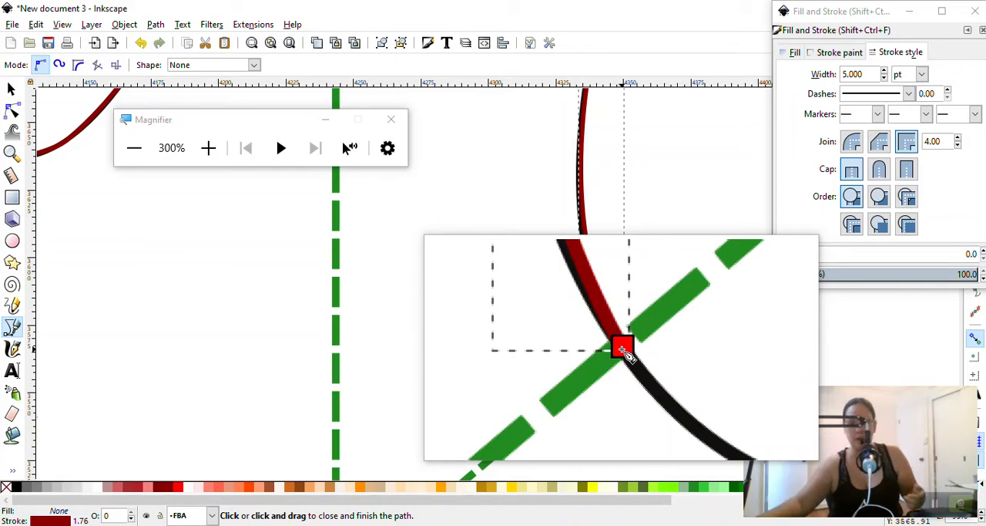
left_click(624, 352)
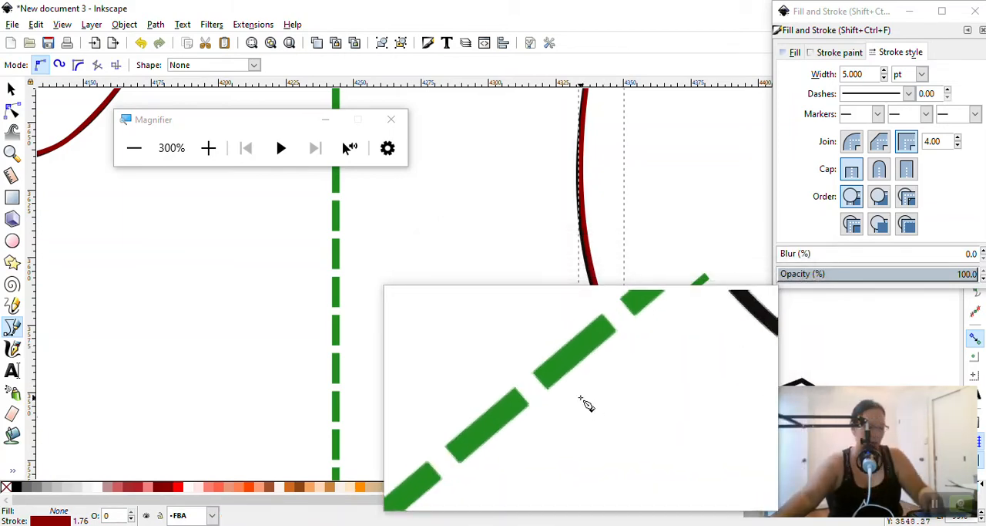
key("super")
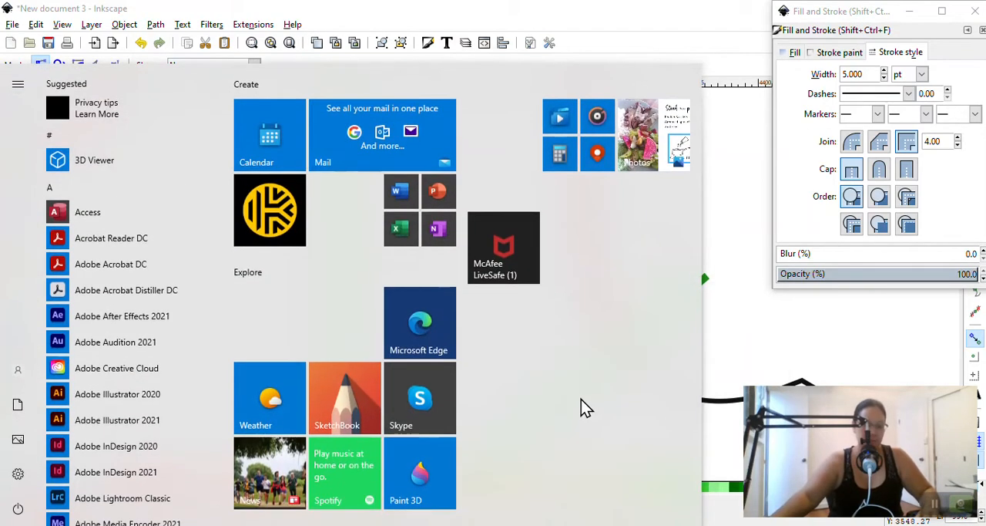
key("super")
key("Escape")
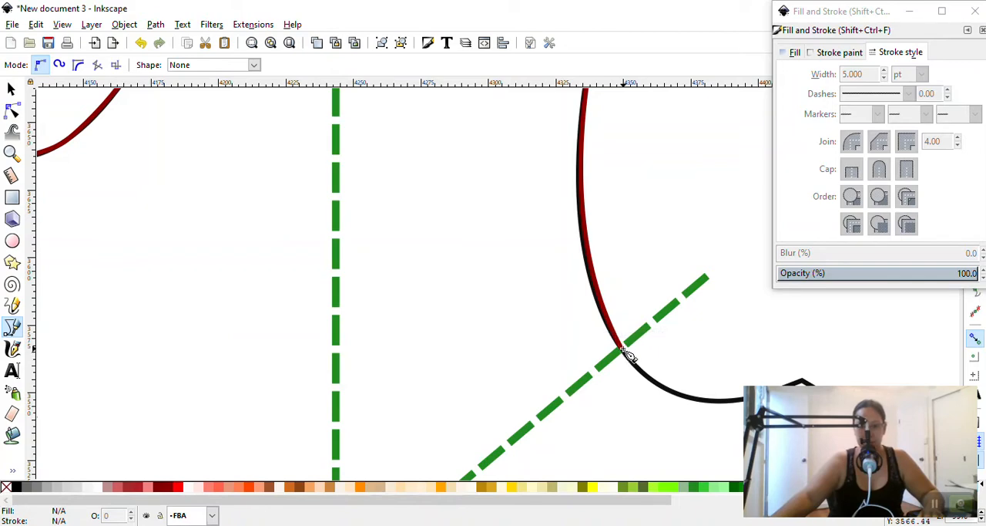
scroll(628, 353, "down", 2, "ctrl")
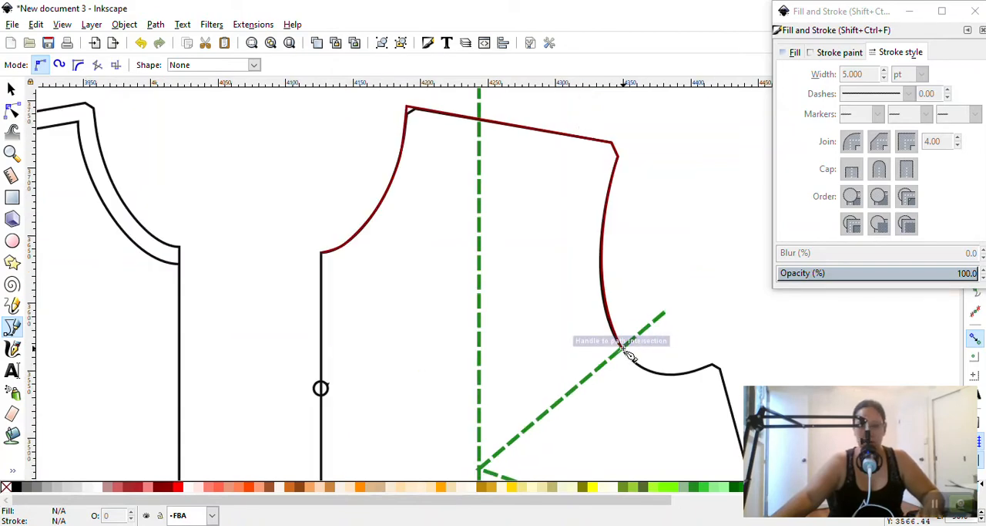
scroll(628, 353, "down", 3)
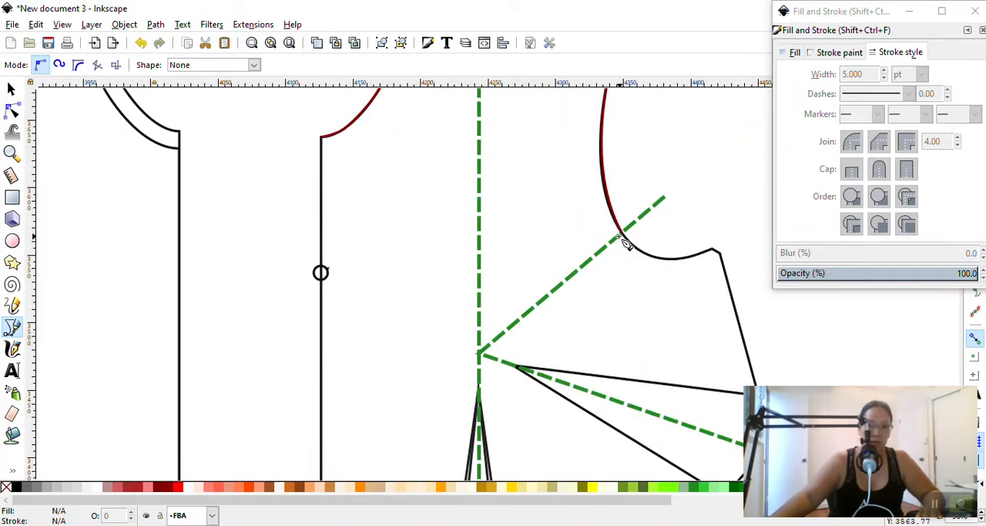
left_click(622, 236)
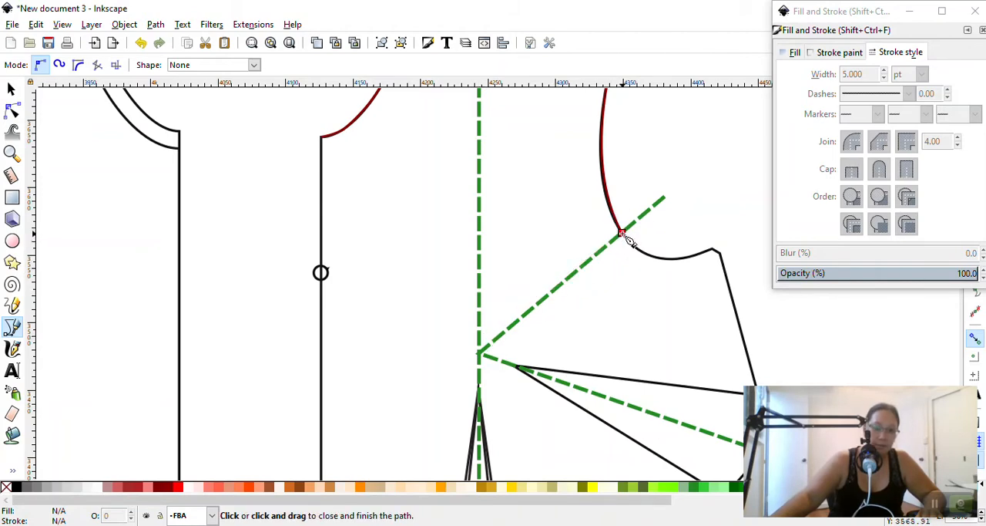
left_click(623, 234)
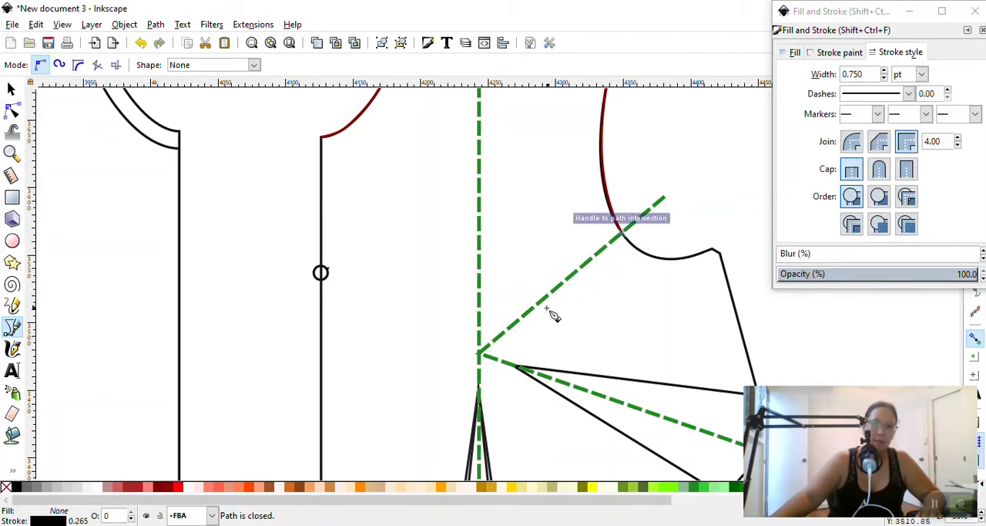
Trace with the Pen tool from the bust point down the vertical slash line, along the hem to the centre-front corner, and up to the neckline's lower end
left_click(479, 356)
scroll(480, 359, "down", 8)
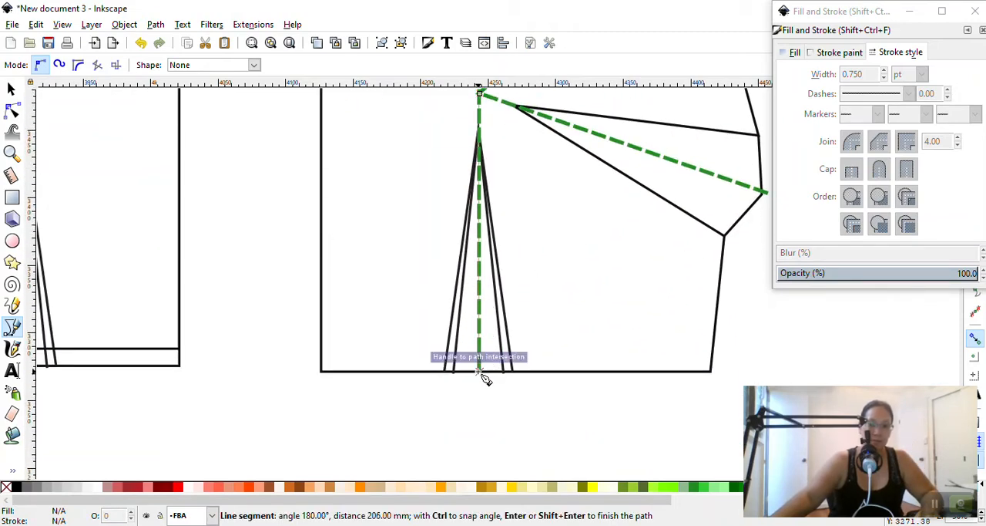
left_click(480, 372)
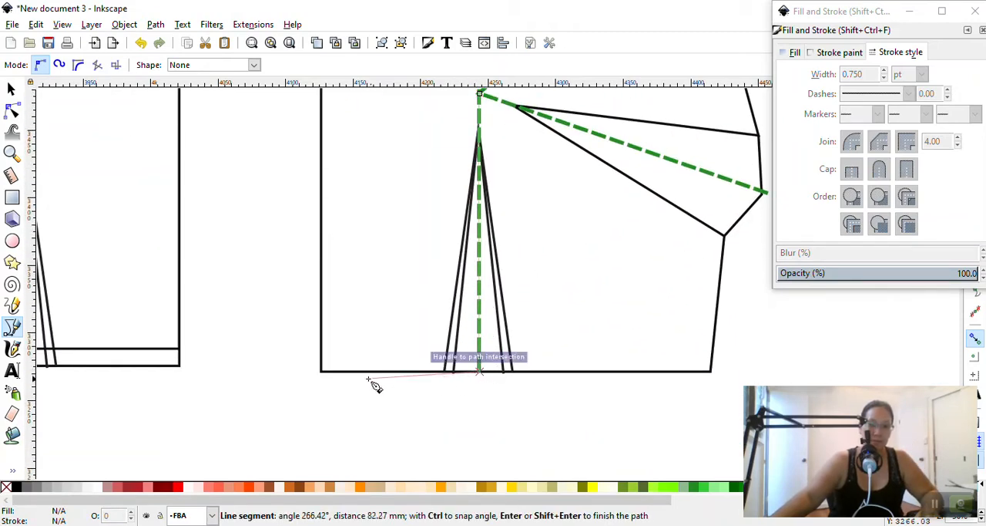
left_click(321, 372)
scroll(326, 375, "up", 12)
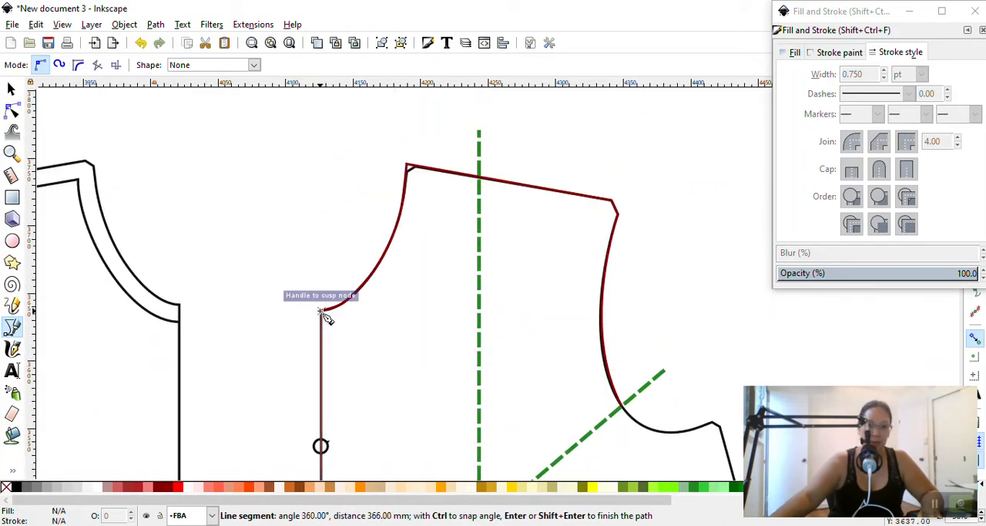
left_click(329, 313)
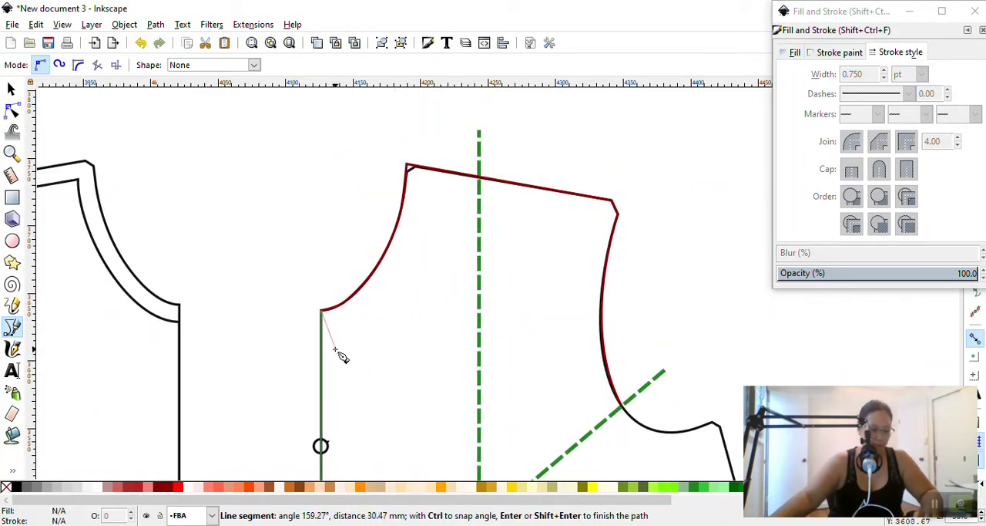
key("BackSpace")
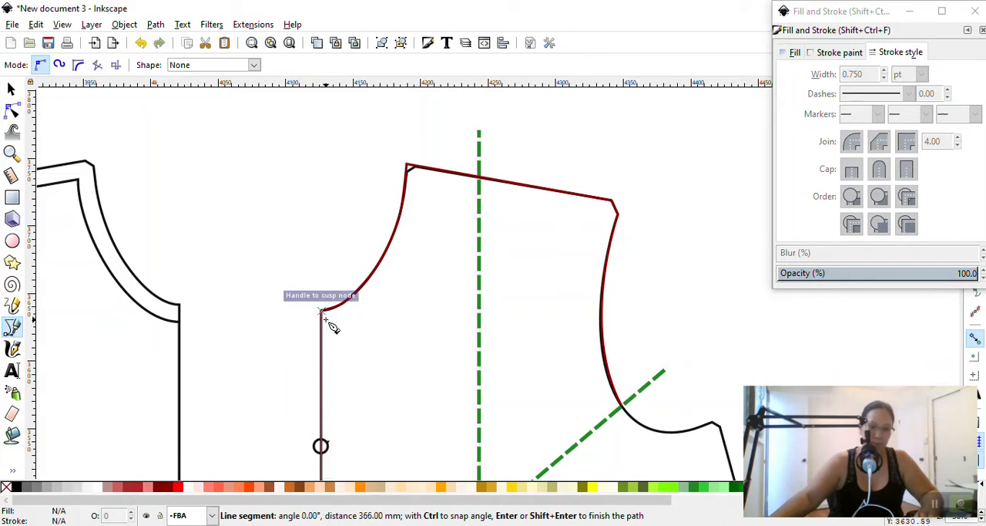
scroll(331, 332, "up", 5)
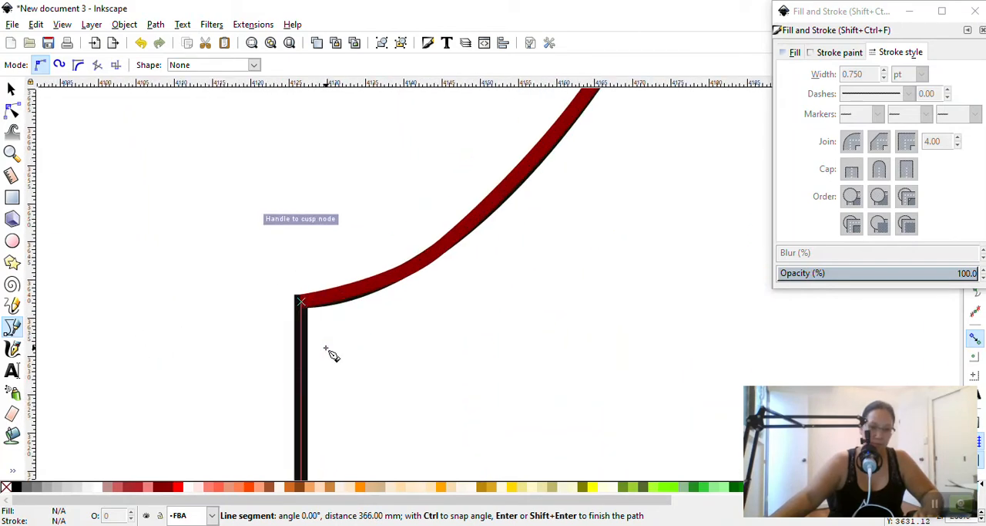
left_click(305, 303)
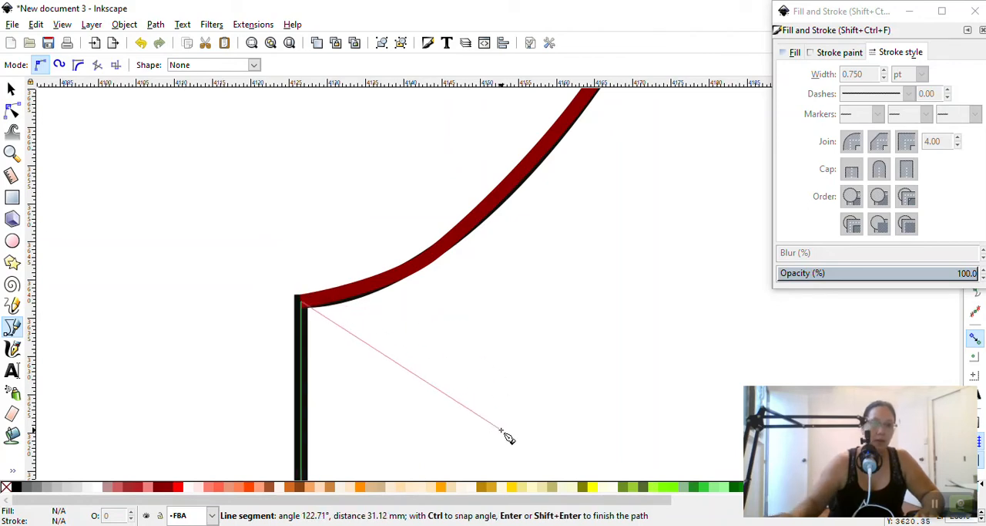
key("Return")
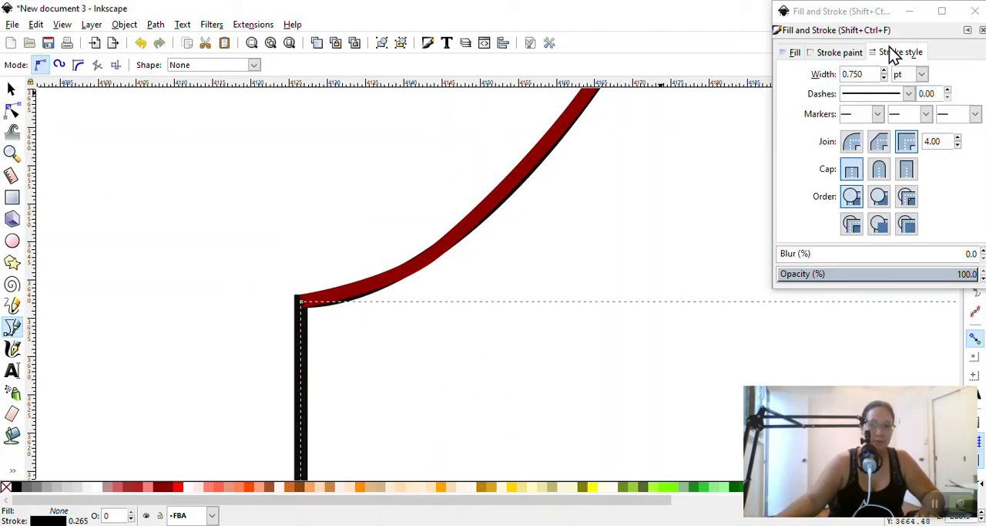
Set the traced hem and centre-front path's stroke width to 5 pt and recolour it dark red
left_click(876, 71)
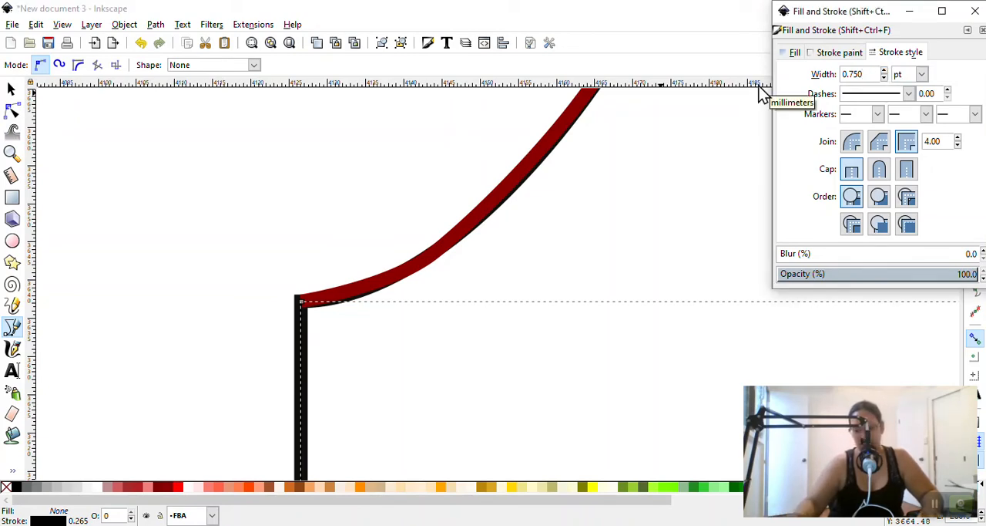
key("Home")
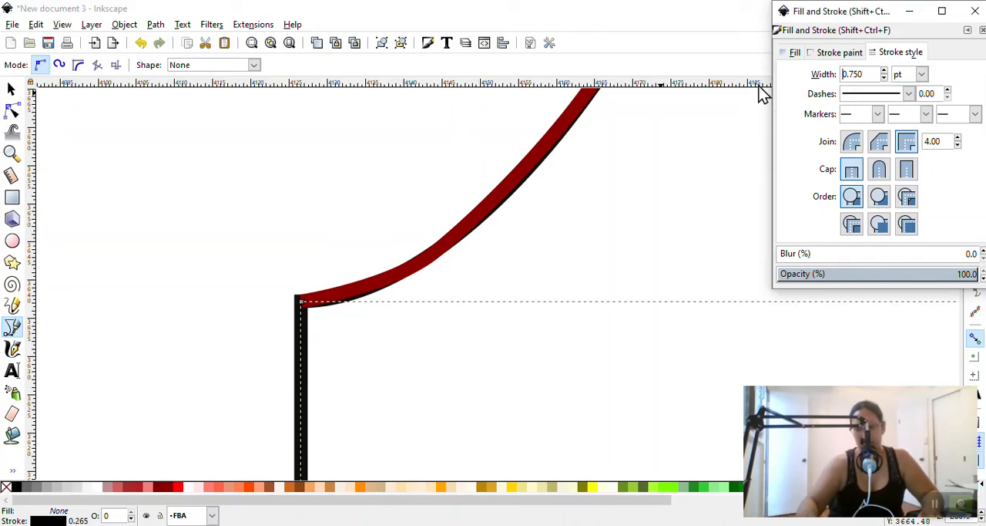
key("shift+End")
key("Return")
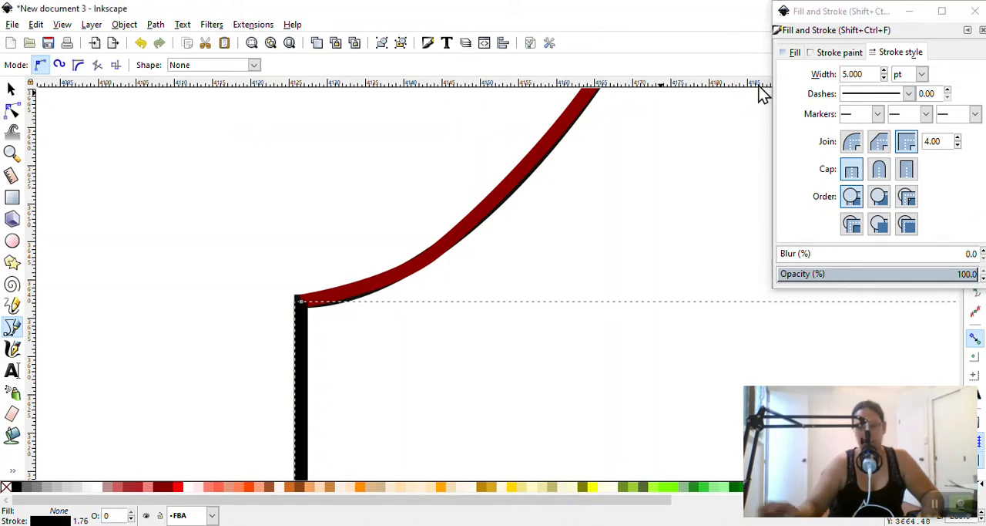
left_click(168, 487, "shift")
Switch the centre-front path to node editing and examine its corner with the neckline under the Windows Magnifier at 300%
left_click(11, 89)
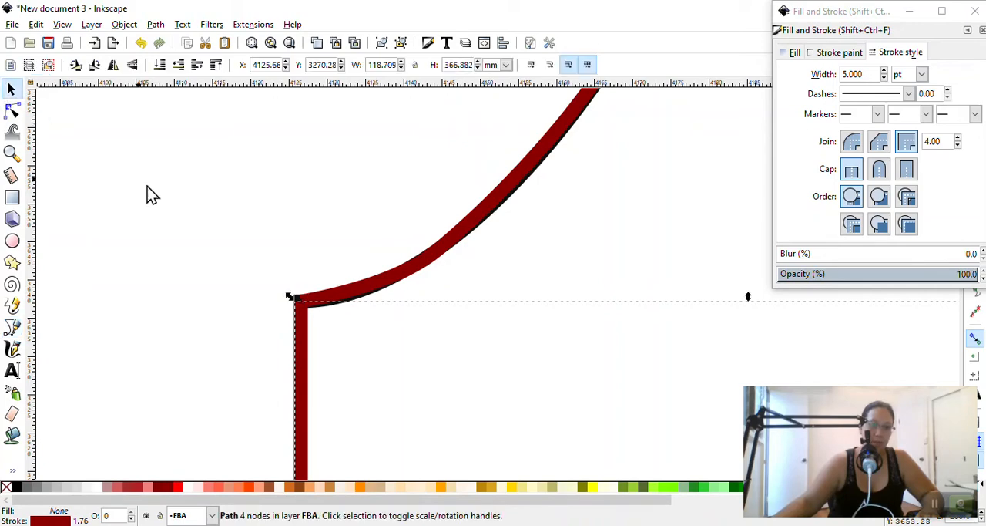
left_click(238, 312)
left_click(308, 332)
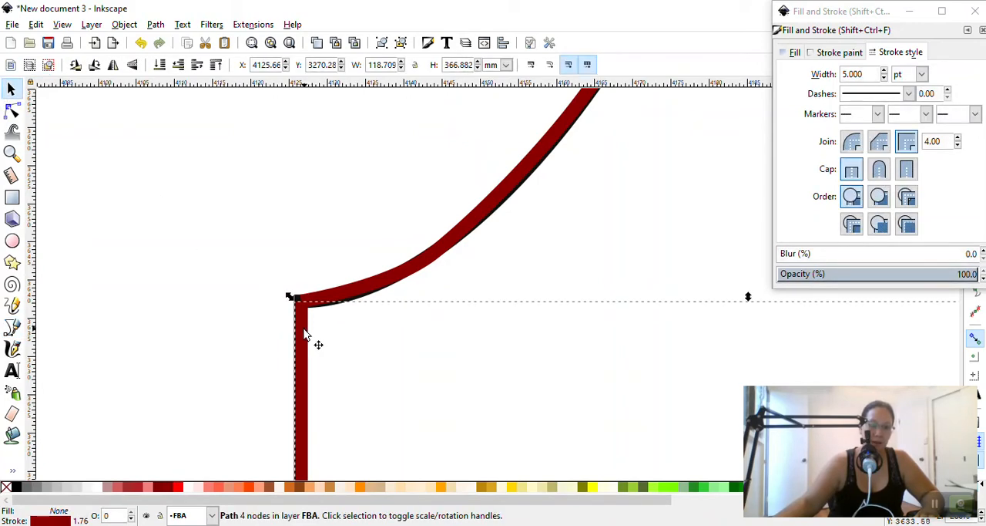
left_click(11, 111)
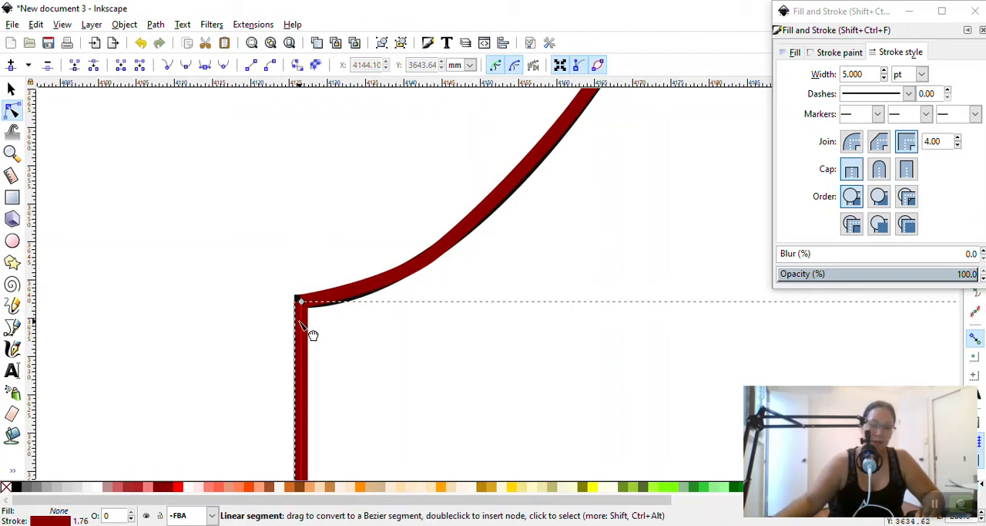
key("super+plus")
scroll(304, 309, "up", 4)
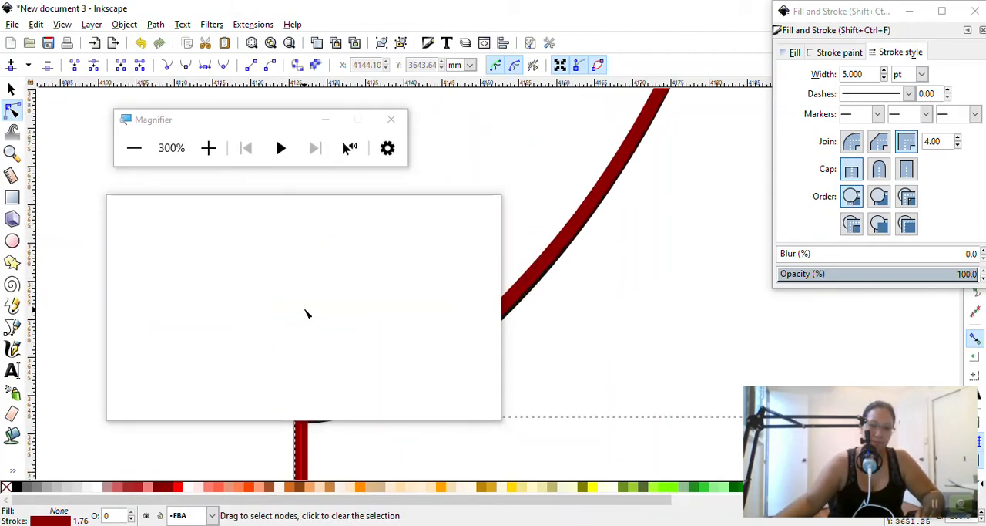
key("super")
key("Escape")
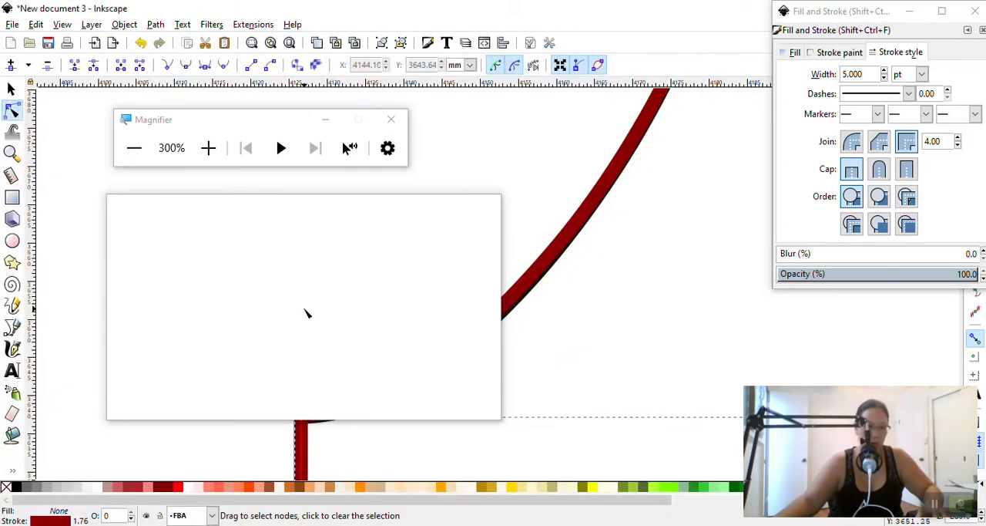
scroll(322, 378, "down", 3)
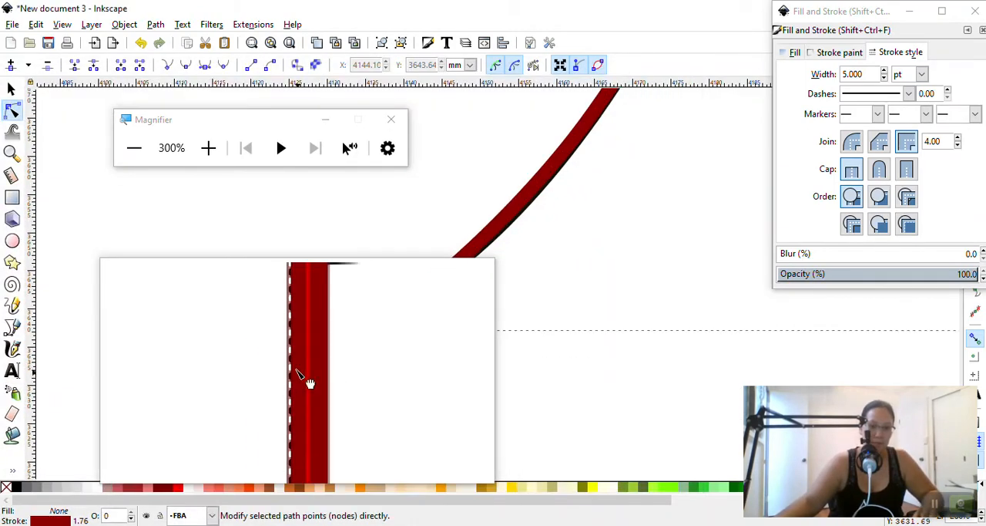
scroll(292, 327, "up", 1)
scroll(314, 362, "down", 2)
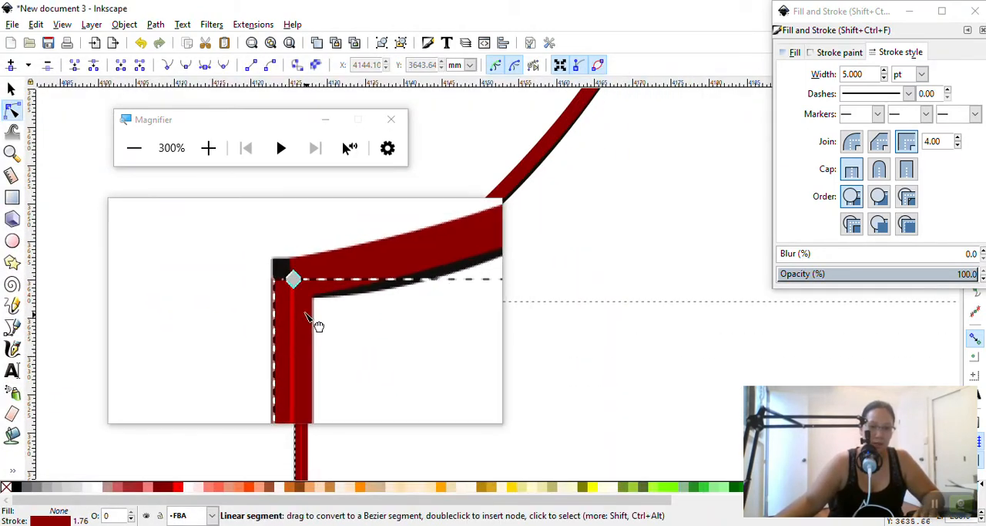
Pull the centre-front path's top node off the neckline corner, then place it on the black line just below, at about X 4126.73, Y 3633.10 mm
left_click_drag(304, 299, 254, 306)
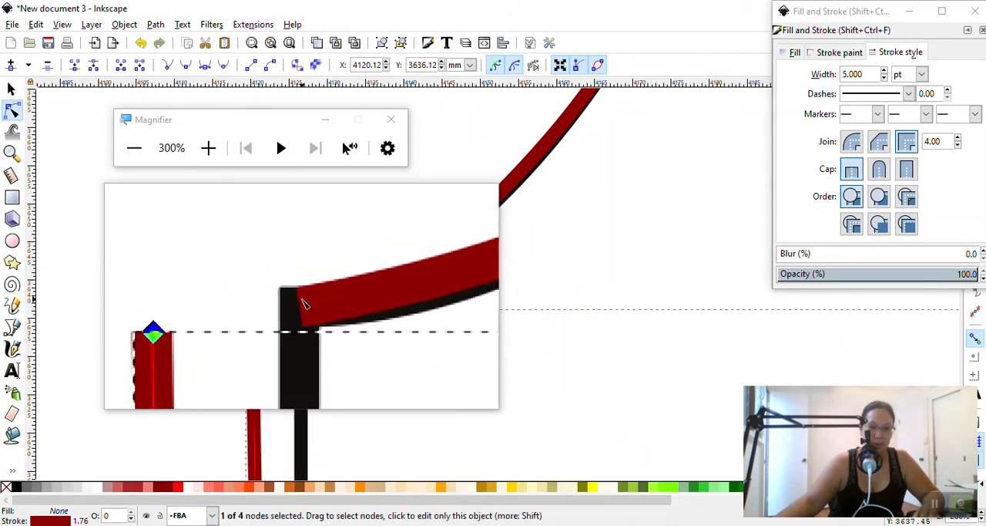
left_click(302, 303)
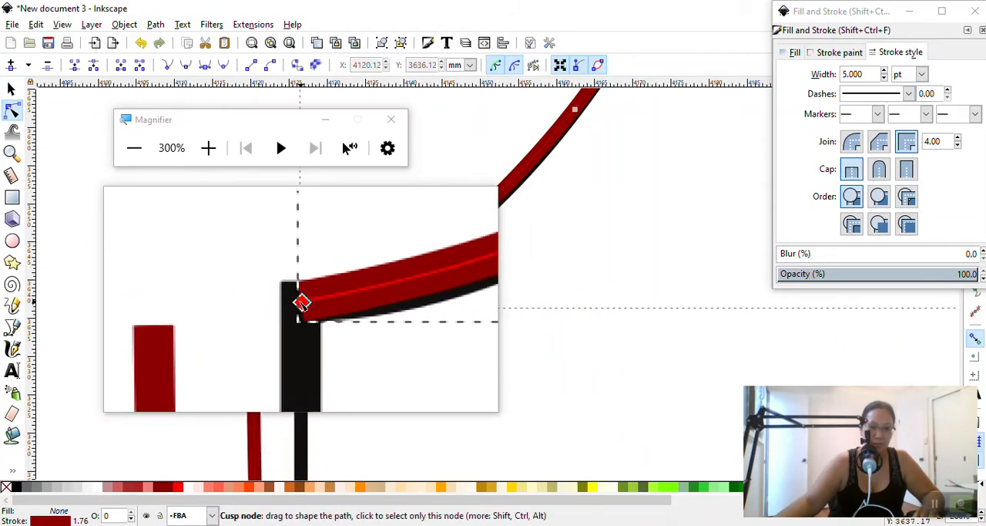
left_click(302, 303)
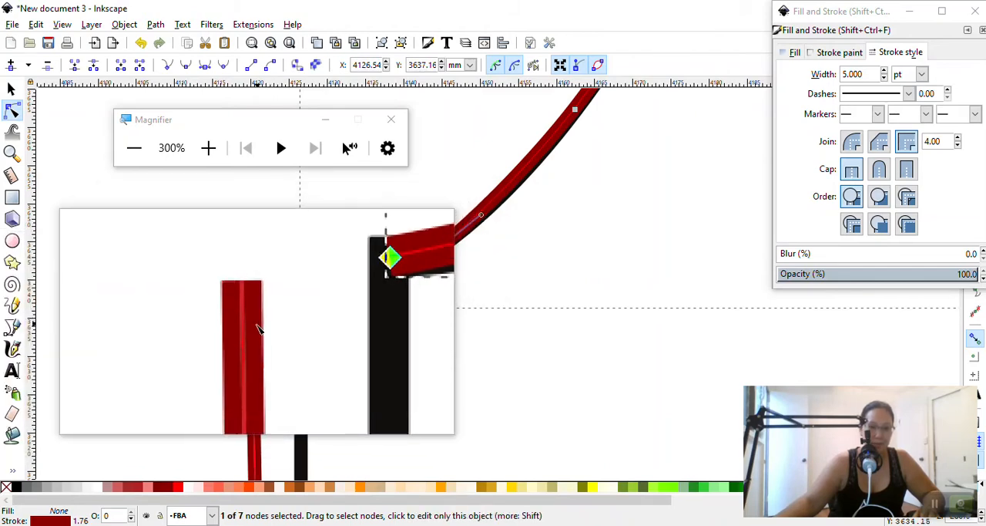
left_click(257, 327)
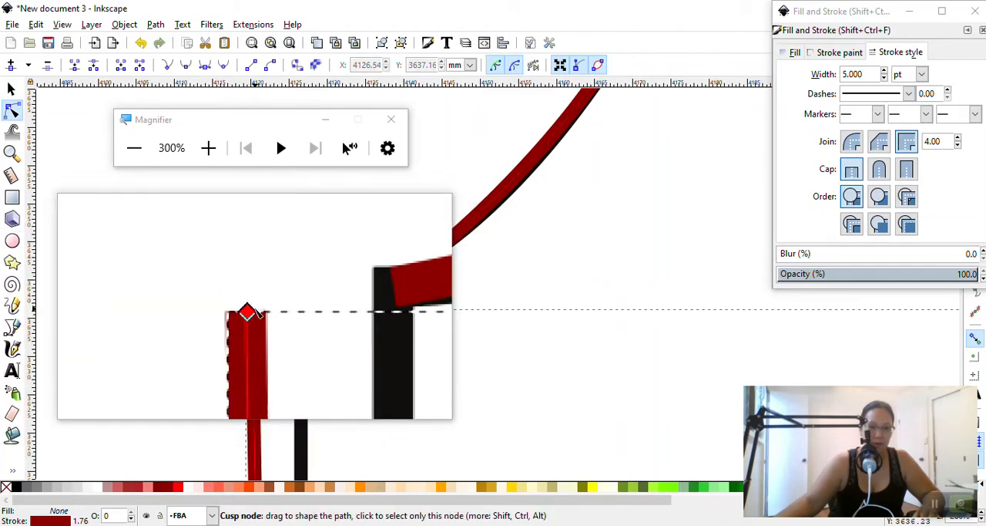
left_click_drag(257, 313, 298, 334)
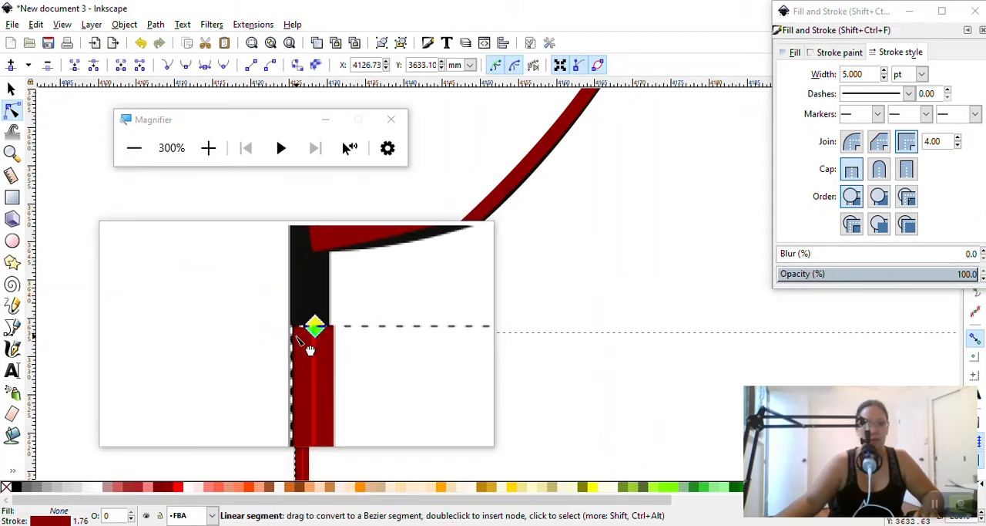
Try to join the neckline and centre-front paths with Union after selecting their end nodes, closing the Magnifier, and undo the union
scroll(302, 333, "up", 1)
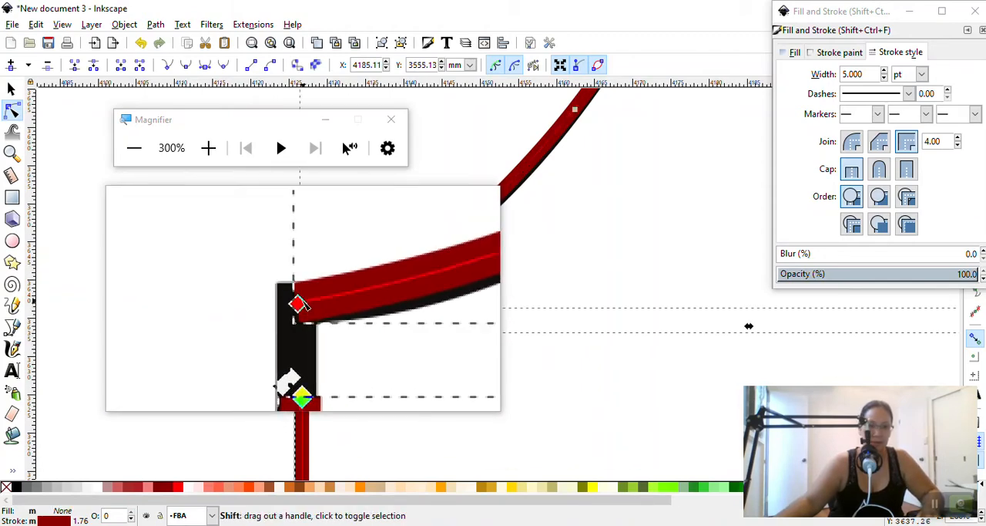
left_click(302, 301, "shift")
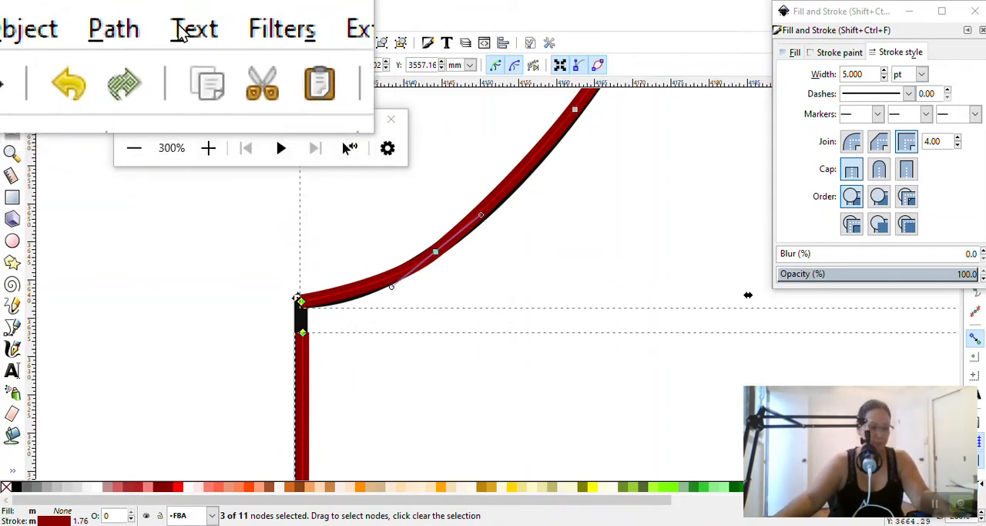
key("super+Escape")
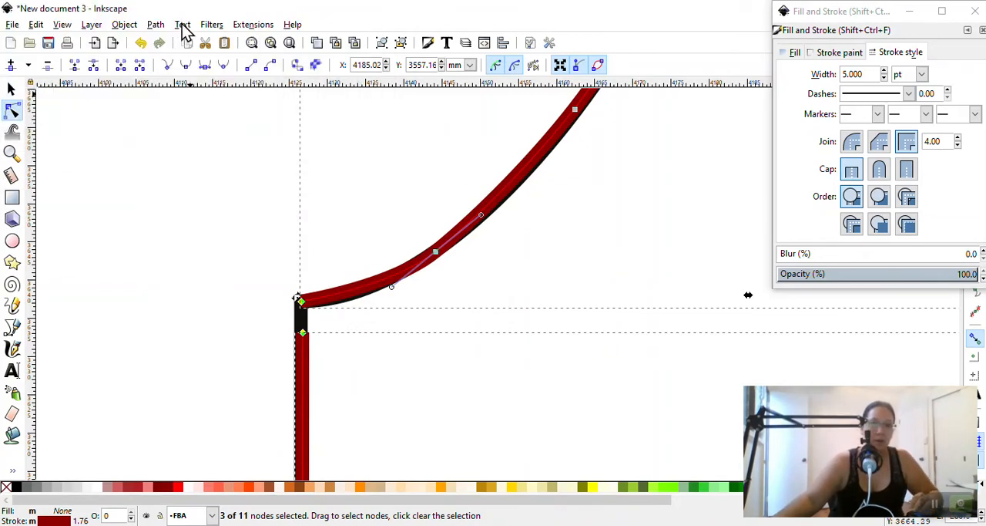
left_click(164, 28)
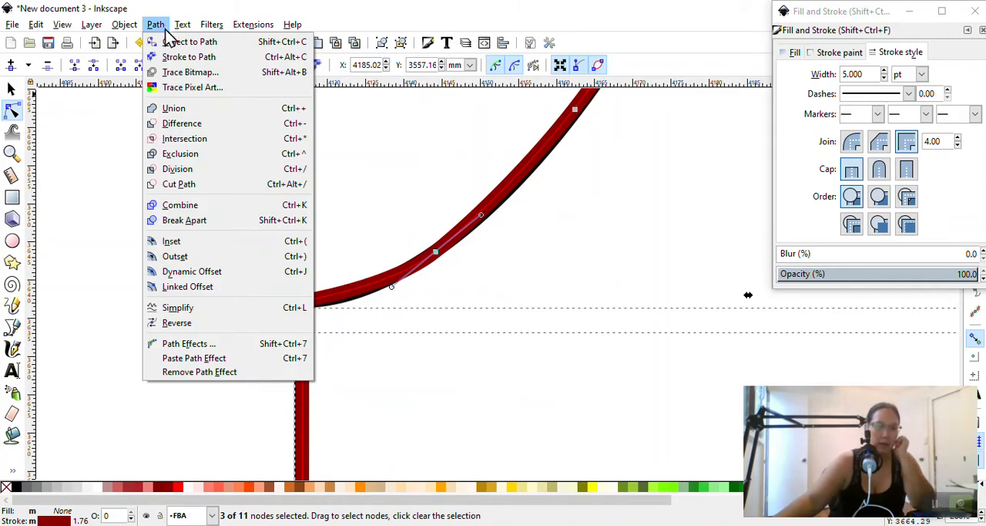
left_click(172, 108)
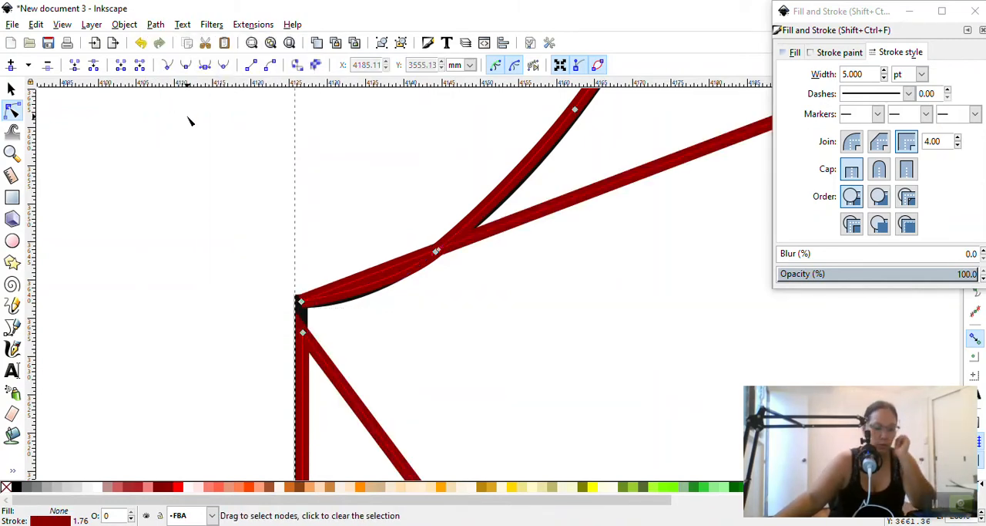
key("ctrl+z")
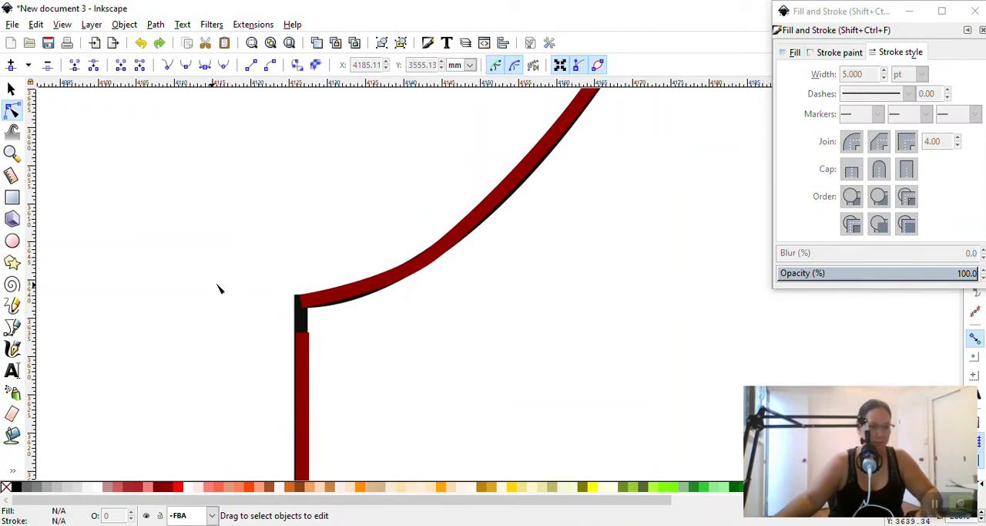
Select the neckline-and-shoulder path together with the centre-front path, fill both with peru (#CD853F), and deselect them
left_click(301, 305)
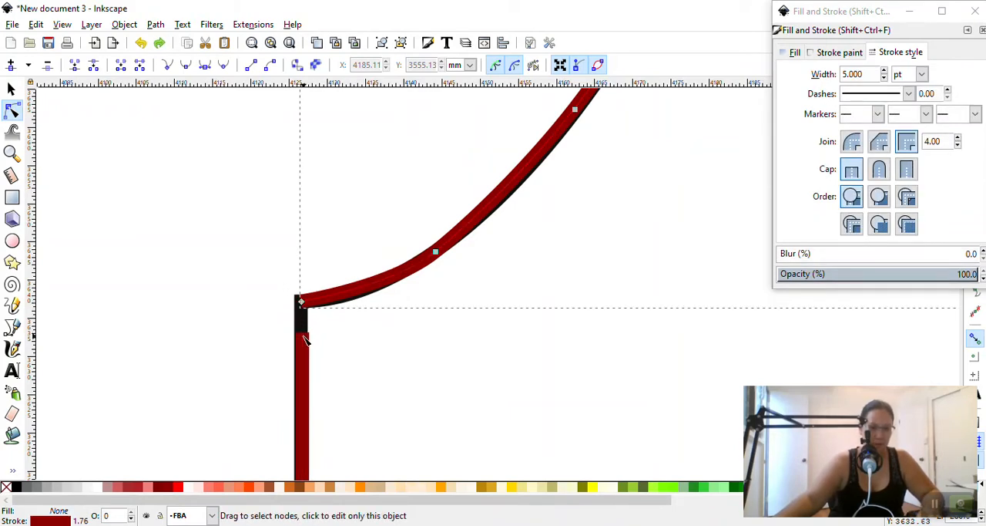
left_click(167, 274)
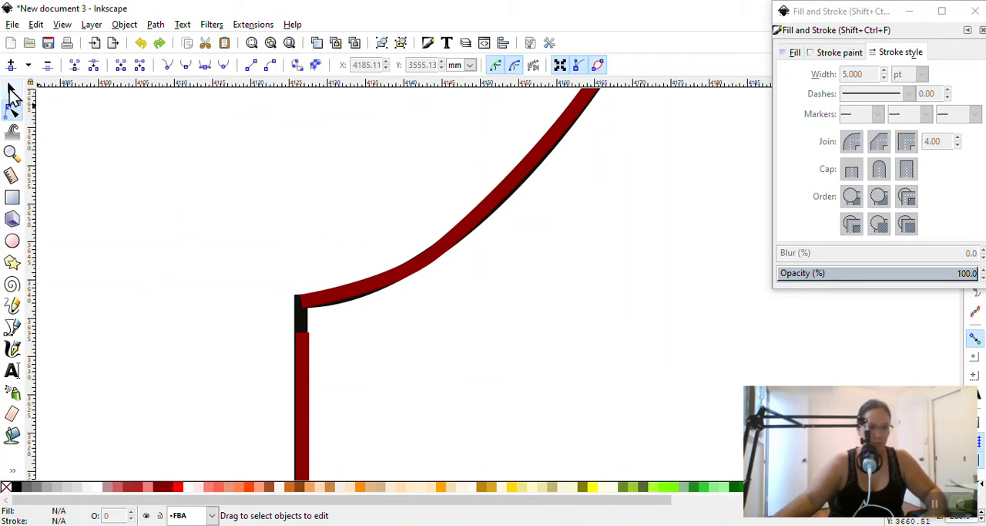
left_click(12, 90)
left_click(351, 293)
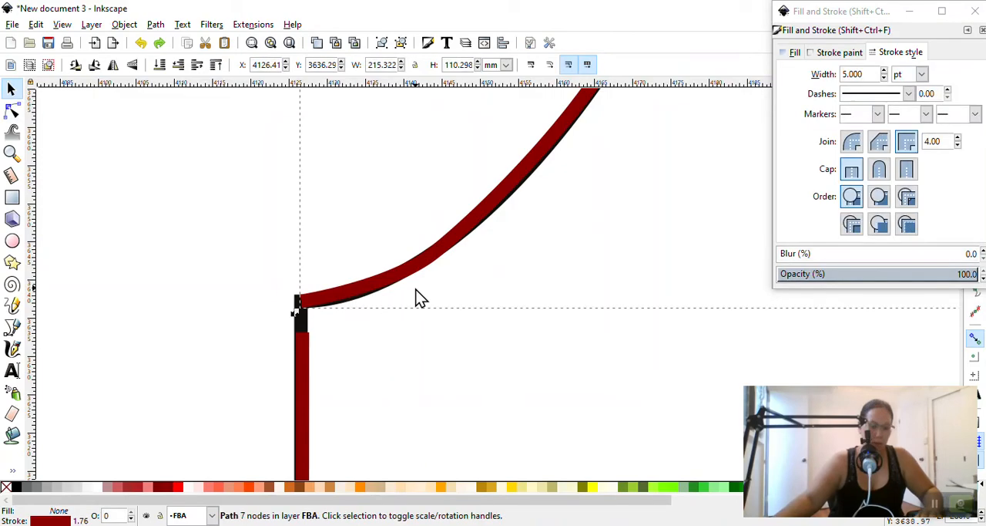
scroll(417, 279, "down", 3)
key("super")
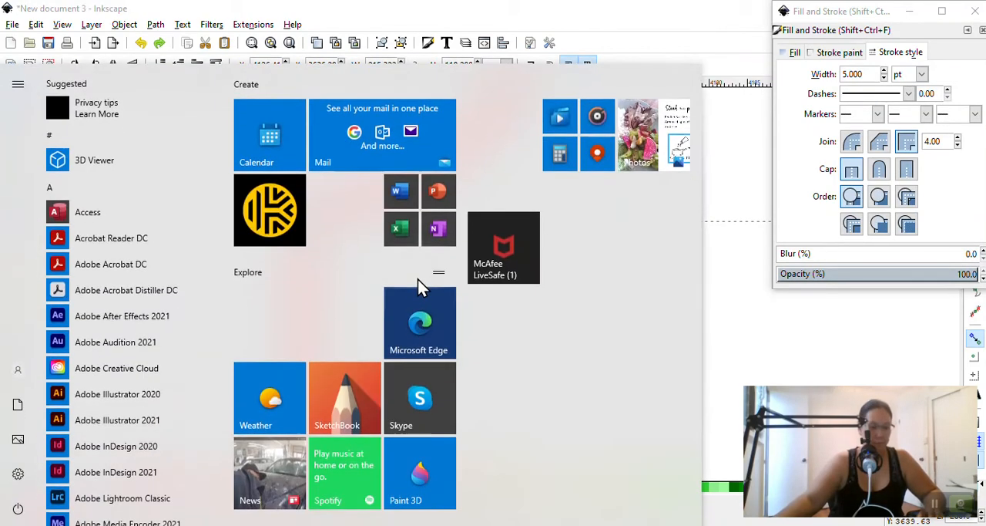
key("super")
scroll(416, 279, "down", 3)
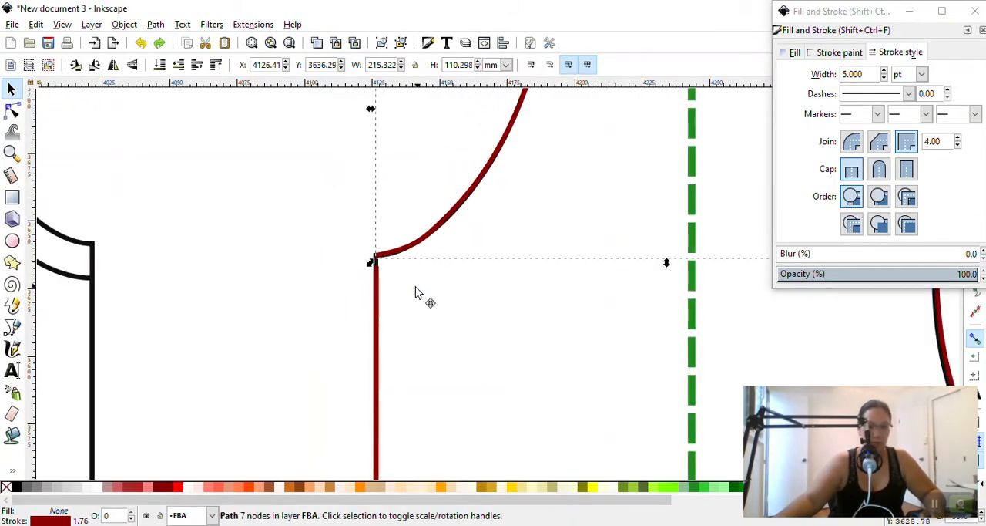
left_click(378, 320, "shift")
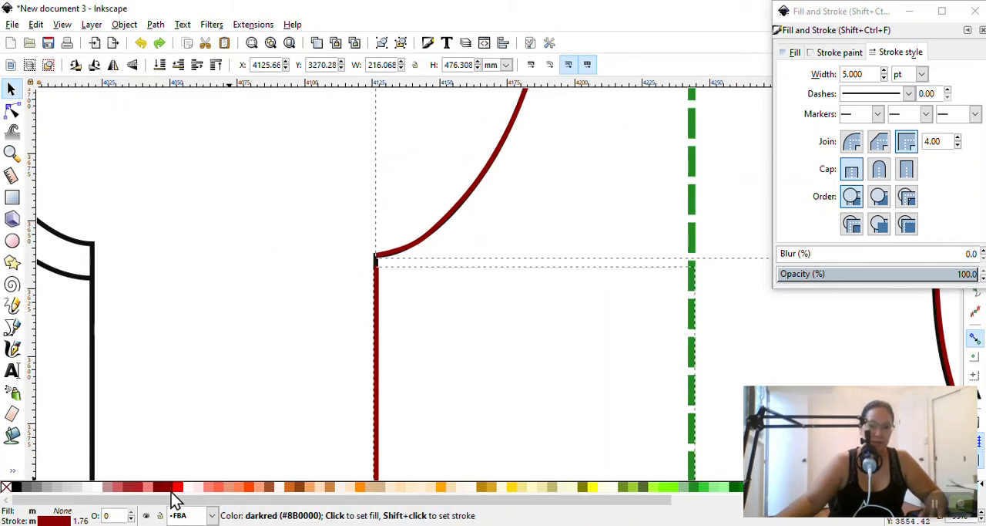
left_click(331, 487)
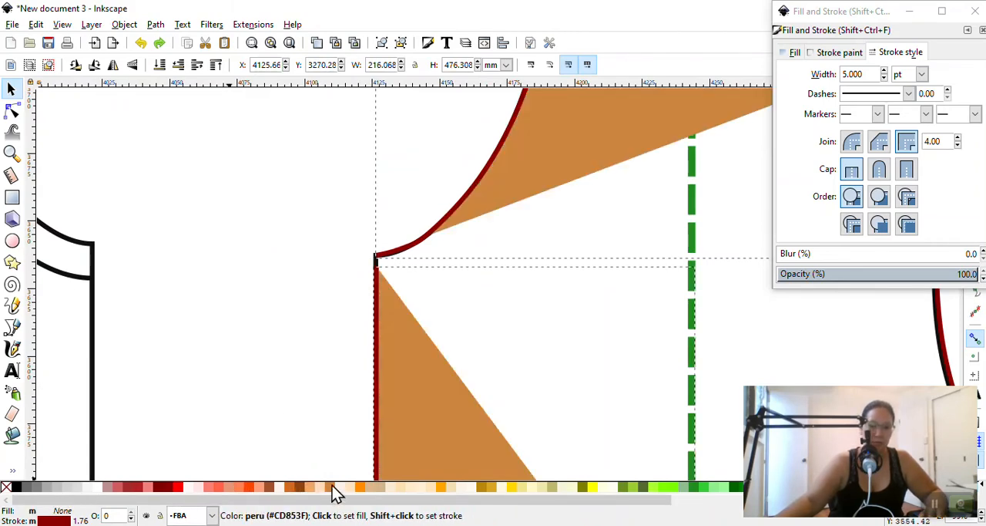
left_click(286, 368)
Delete the filled centre-front and hem path from the front bodice
scroll(315, 347, "down", 2)
scroll(315, 348, "down", 1)
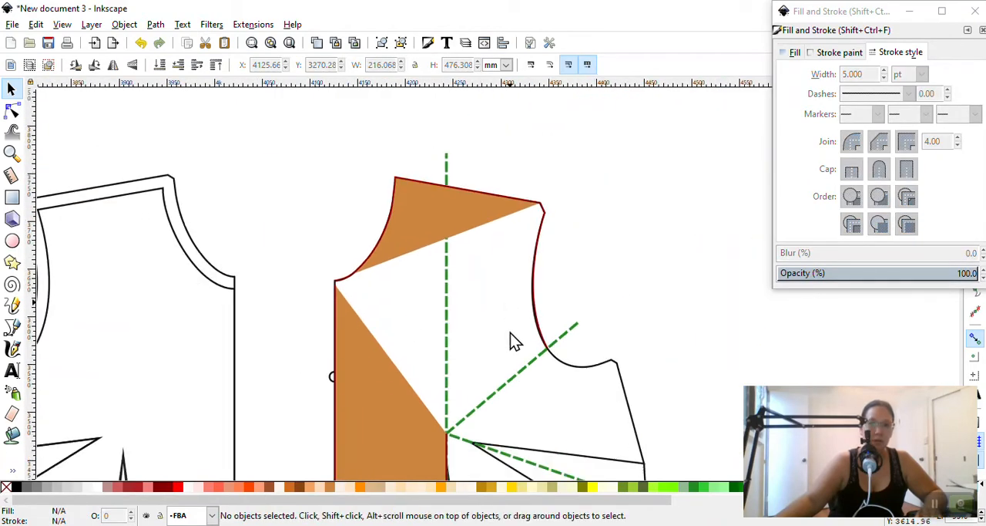
scroll(511, 341, "down", 3)
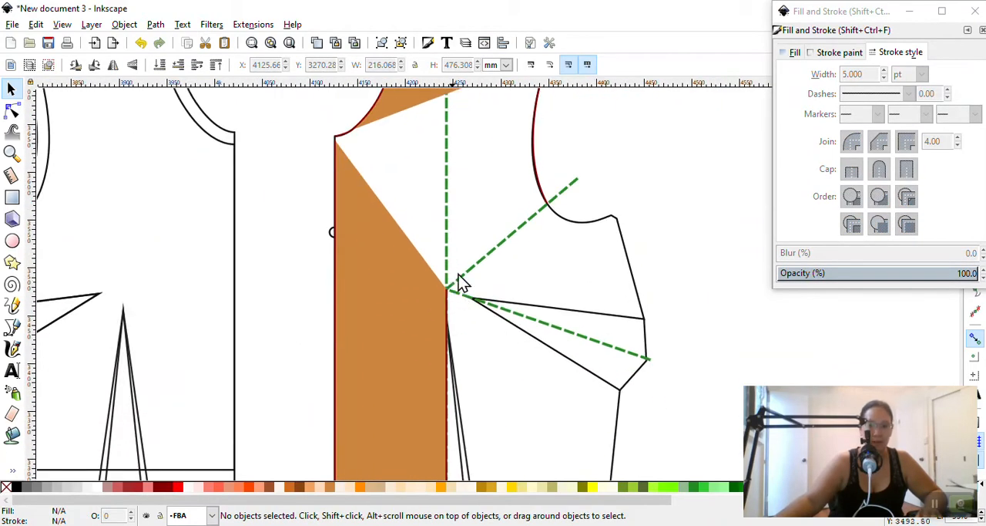
left_click(379, 242)
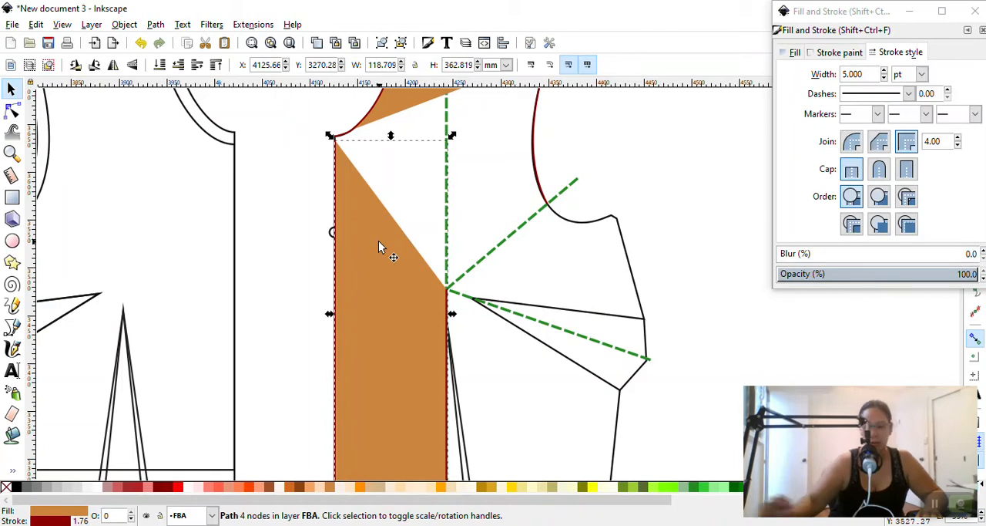
key("Delete")
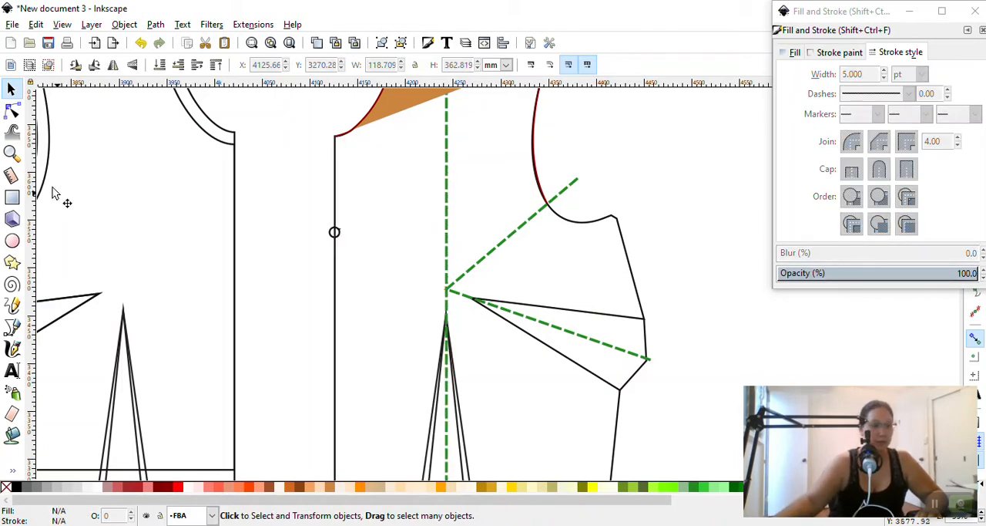
Fill the separate traced armhole path with a salmon colour, and delete that path
scroll(561, 152, "up", 2)
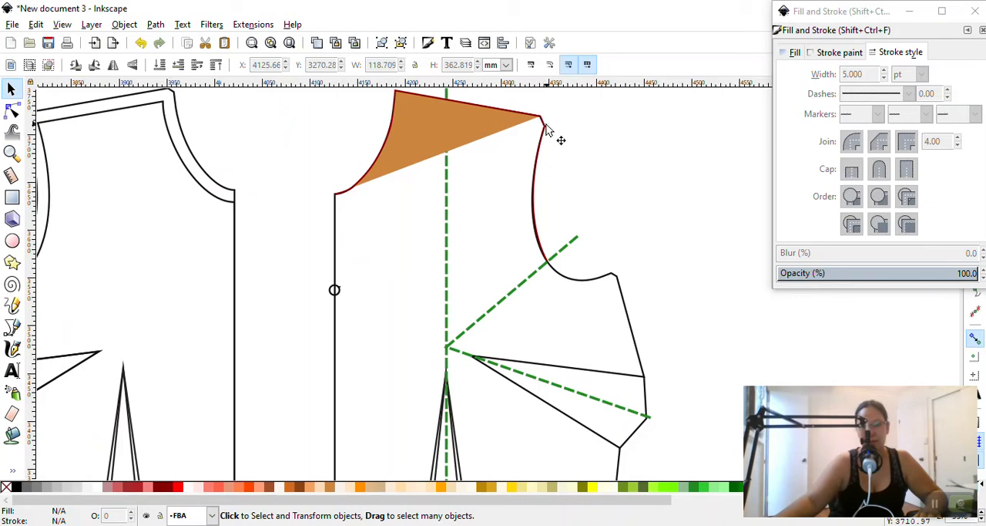
left_click(542, 141)
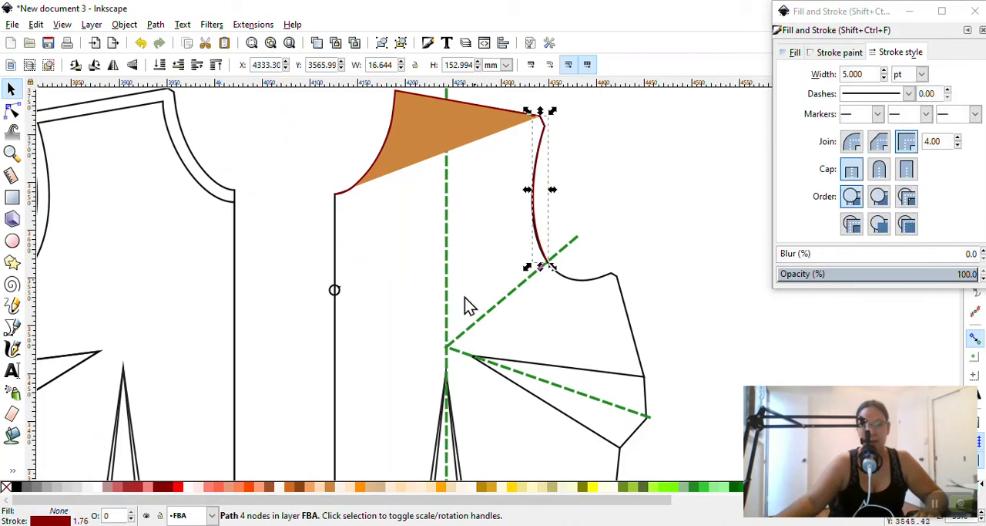
left_click(232, 487)
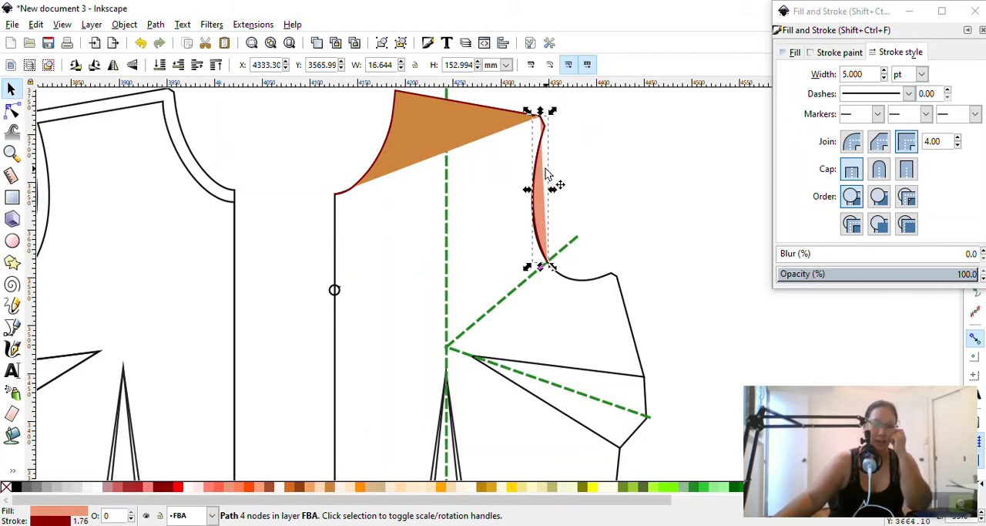
key("Delete")
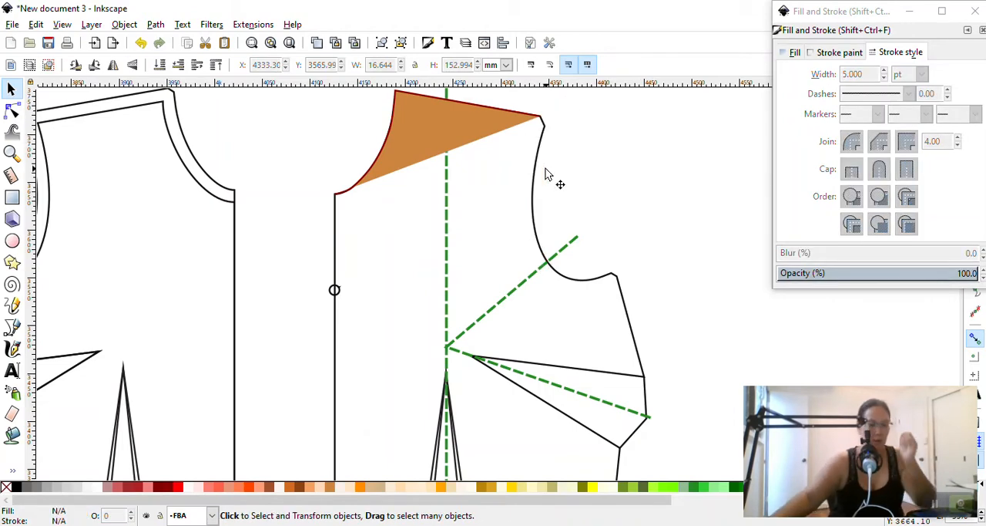
left_click(515, 129)
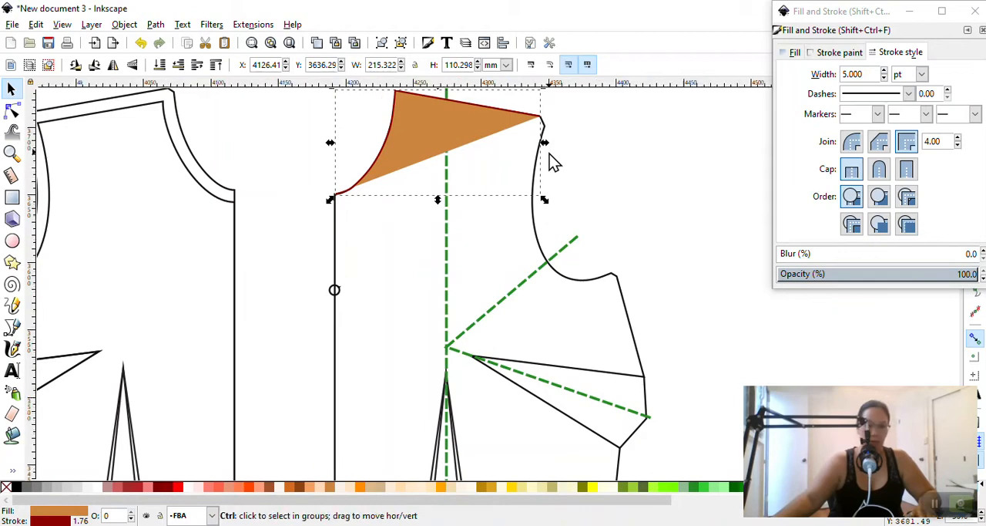
scroll(550, 158, "up", 2, "ctrl")
scroll(548, 161, "up", 3)
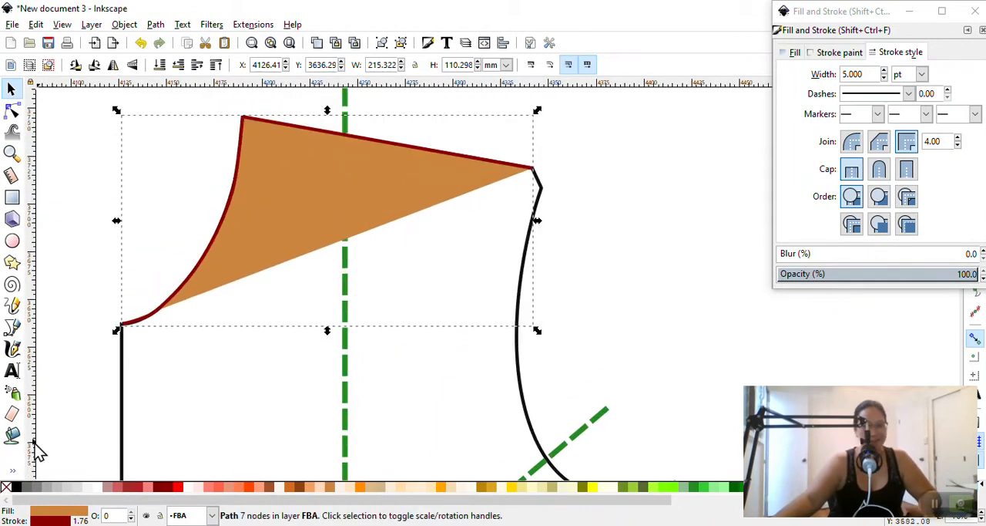
left_click(11, 327)
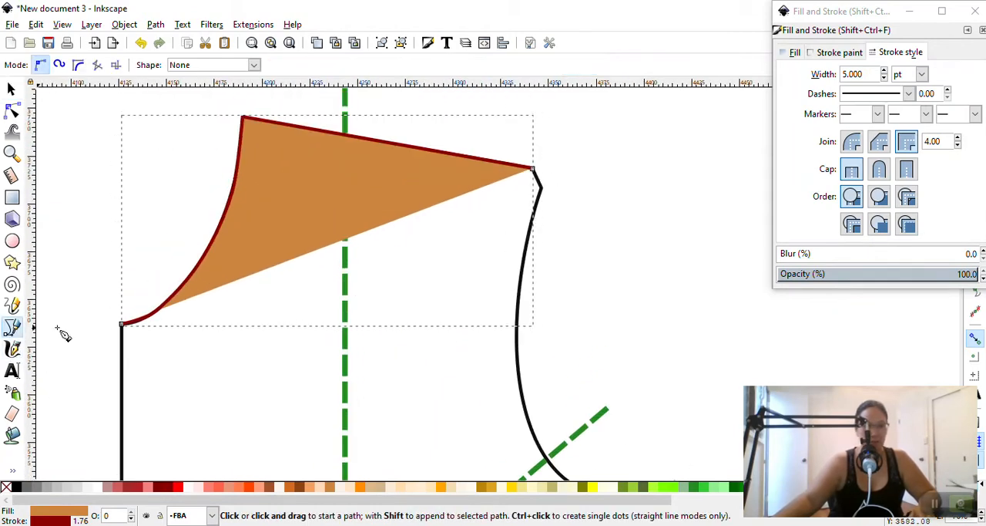
left_click(535, 171)
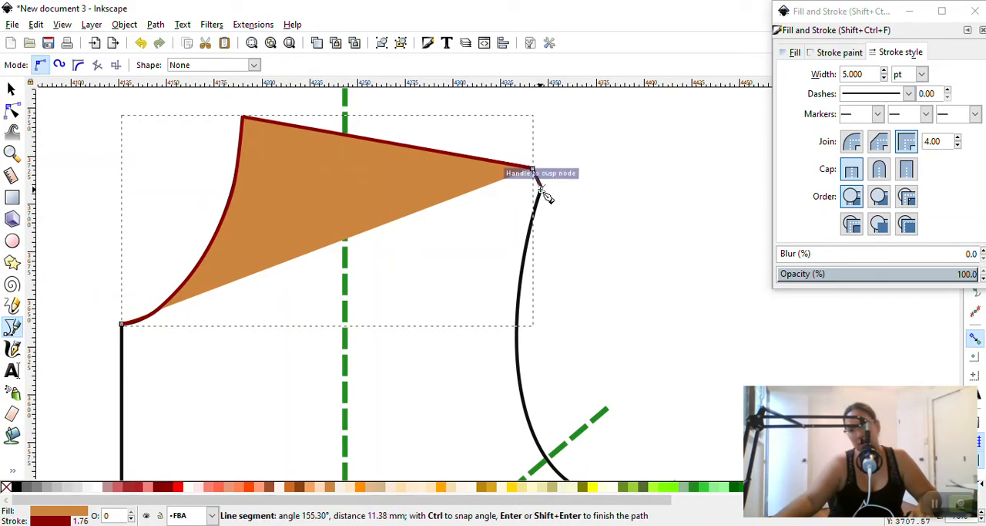
key("Escape")
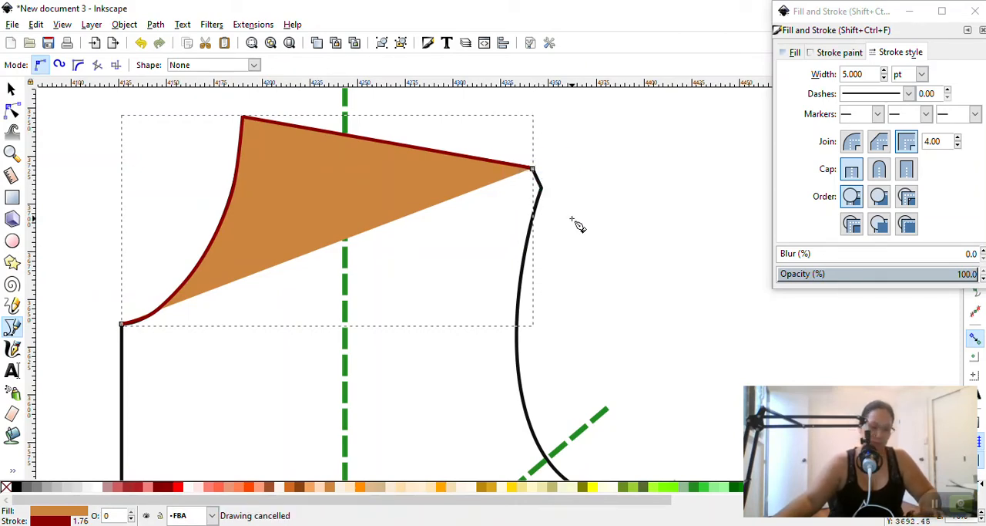
key("Escape")
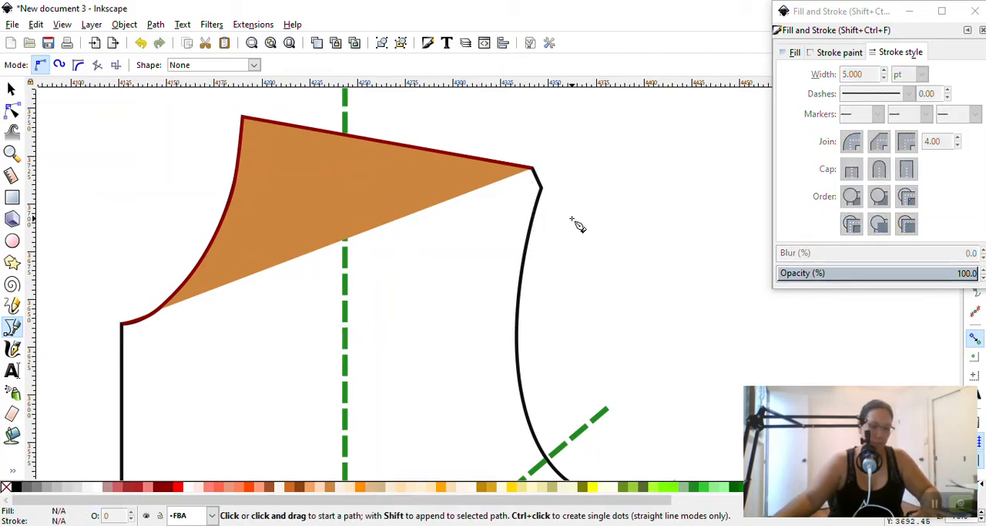
key("n")
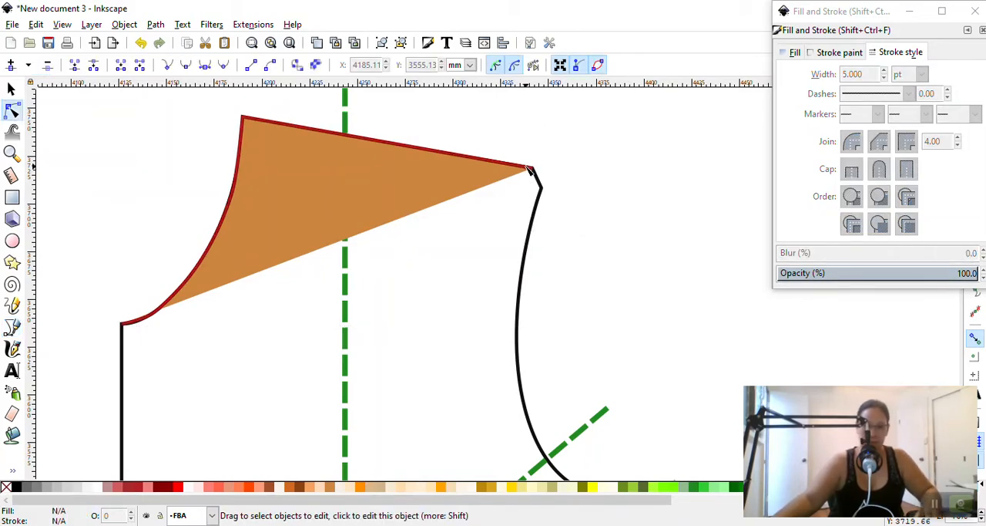
left_click(12, 327)
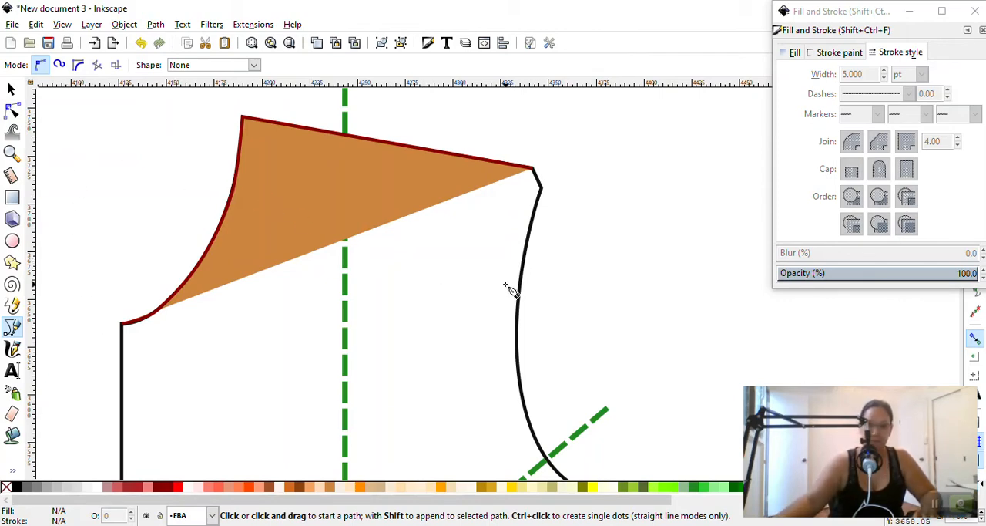
key("super+plus")
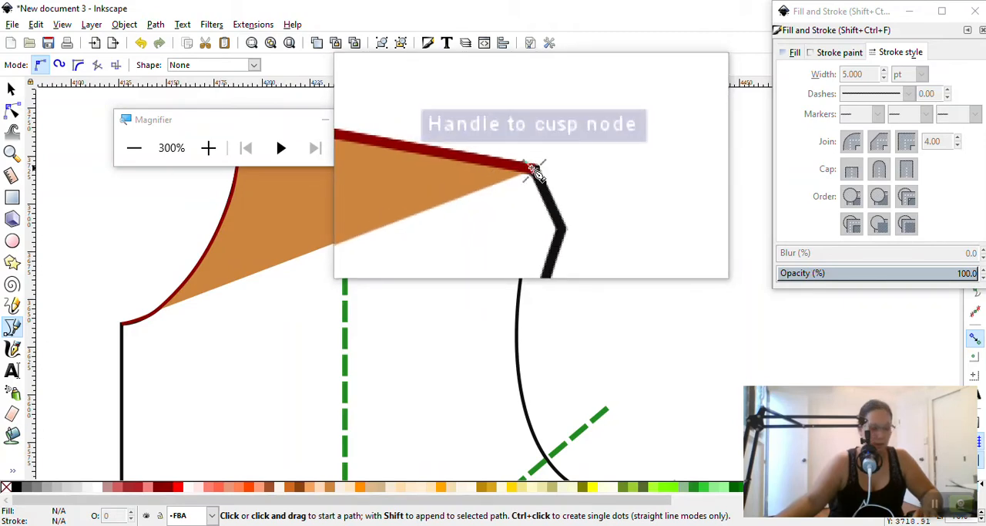
key("super+Escape")
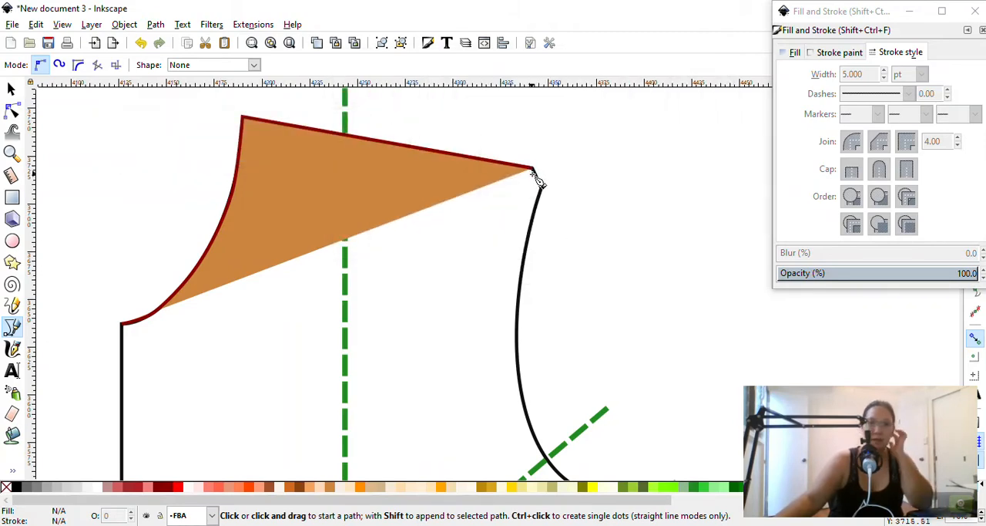
left_click(531, 168)
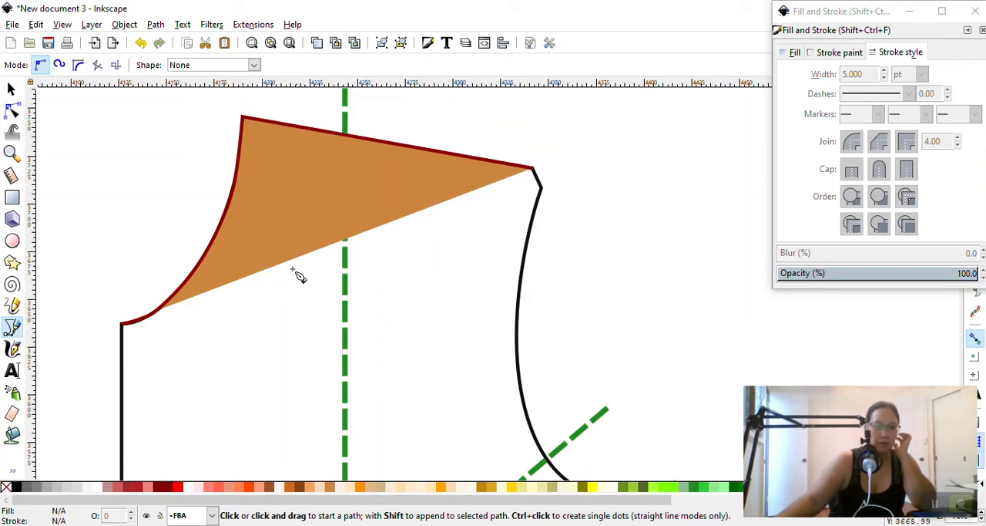
Continue the neckline-and-shoulder path with the Pen tool from its outer shoulder end node to the cusp at the top of the armhole
left_click(12, 88)
left_click(441, 148)
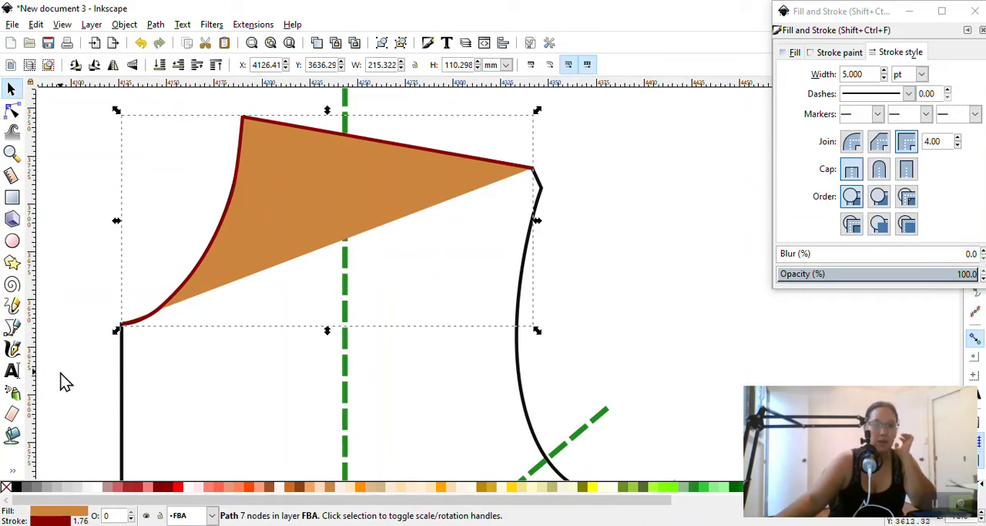
left_click(11, 327)
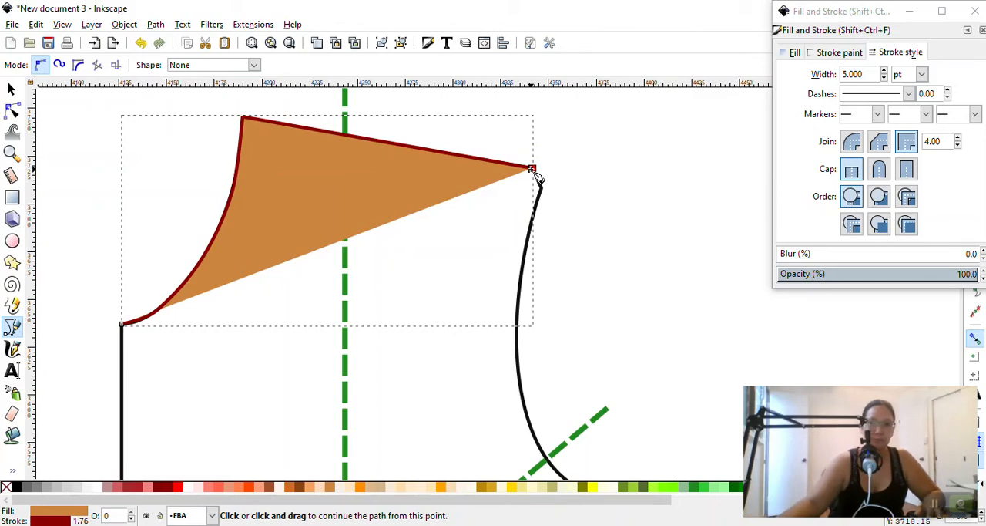
key("super+plus")
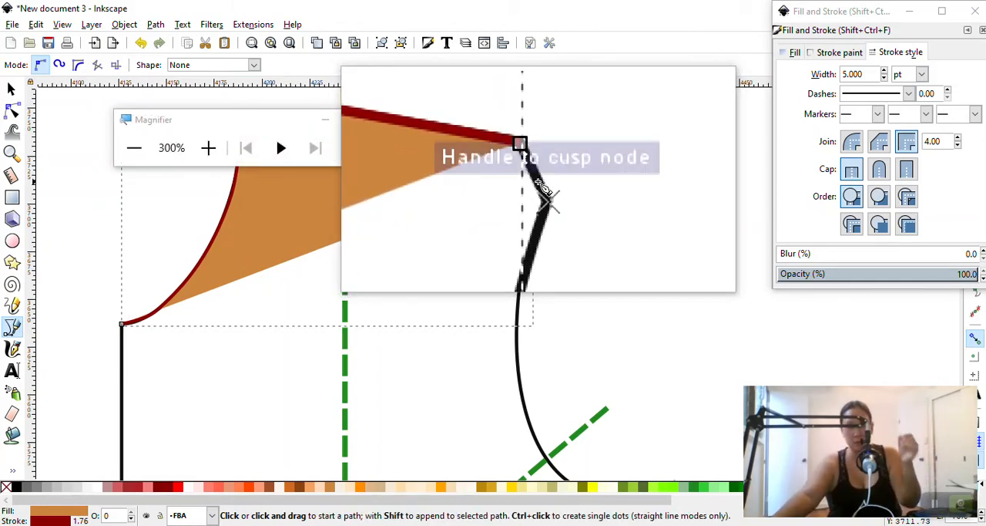
left_click(534, 171)
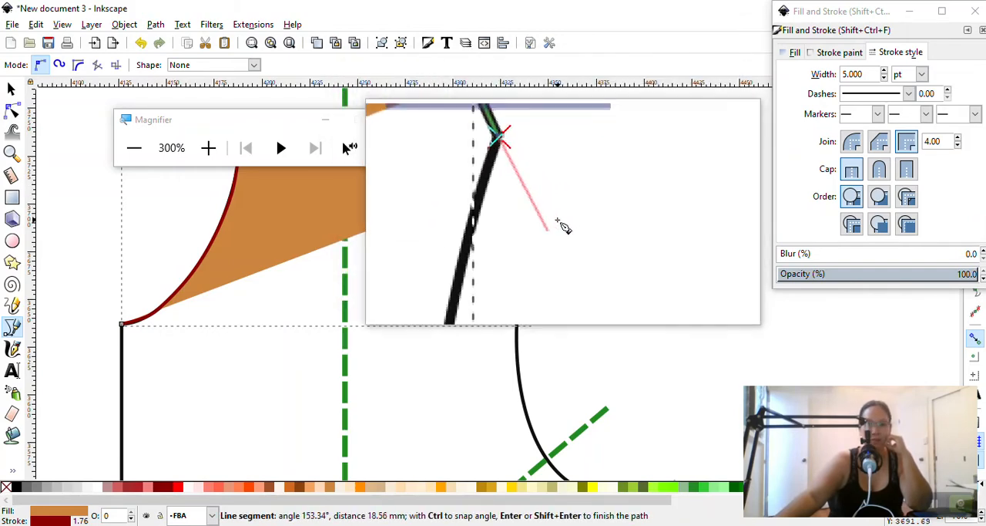
Close the Magnifier, curve the path along the armhole to its intersection with the diagonal green dashed line, and finish the path there
scroll(528, 254, "down", 5)
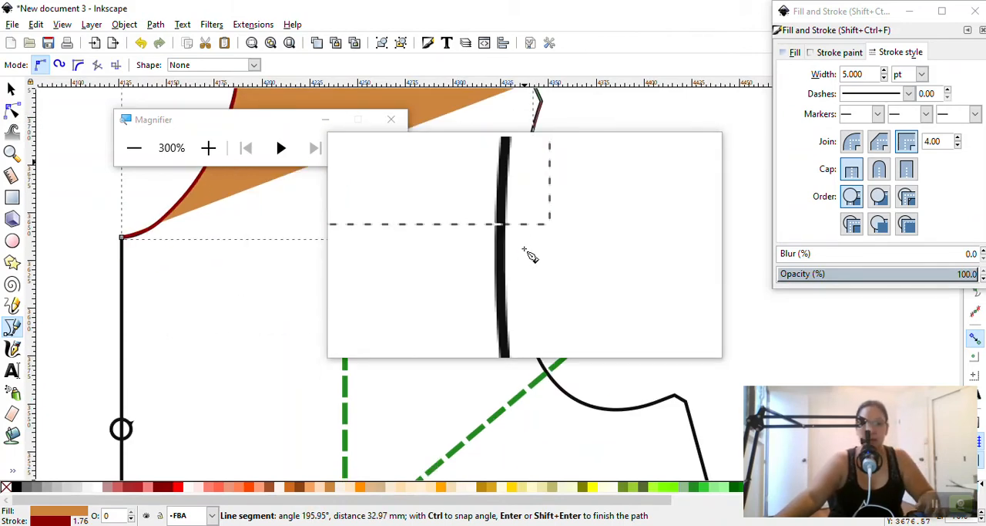
key("super+minus")
key("super+minus")
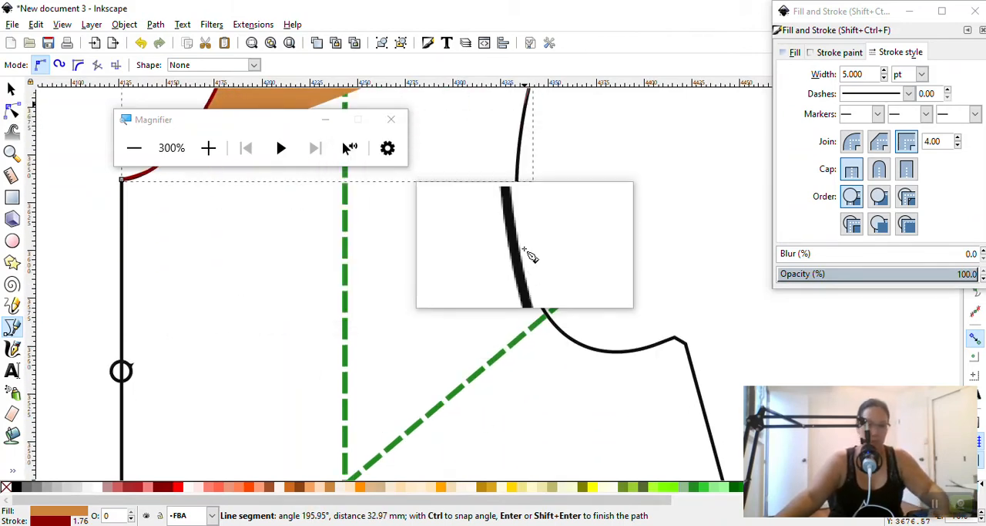
key("super+Escape")
left_click_drag(548, 313, 614, 387)
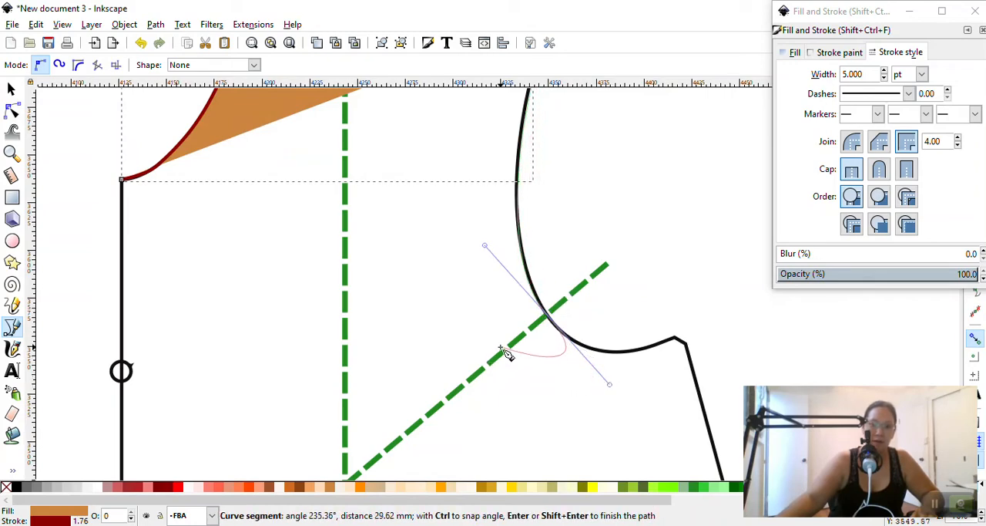
key("Return")
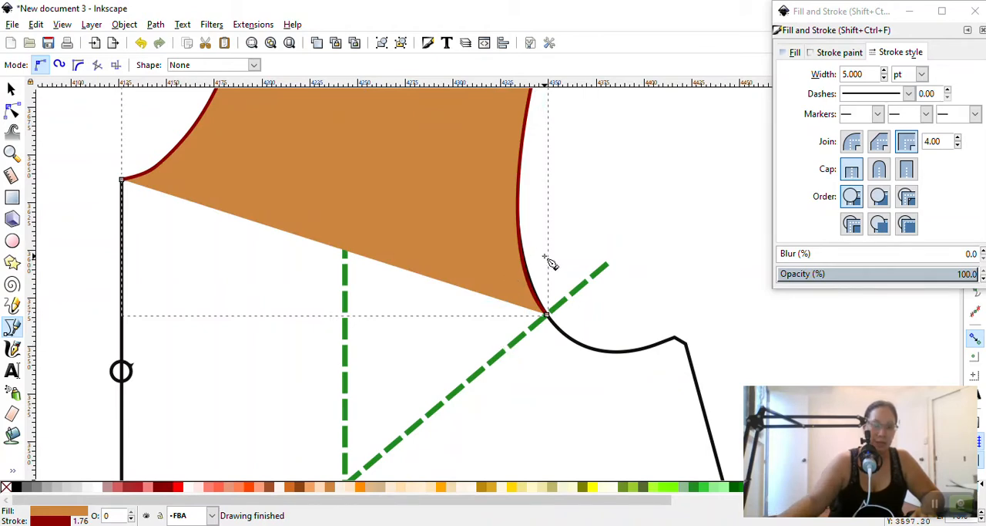
scroll(551, 261, "down", 2)
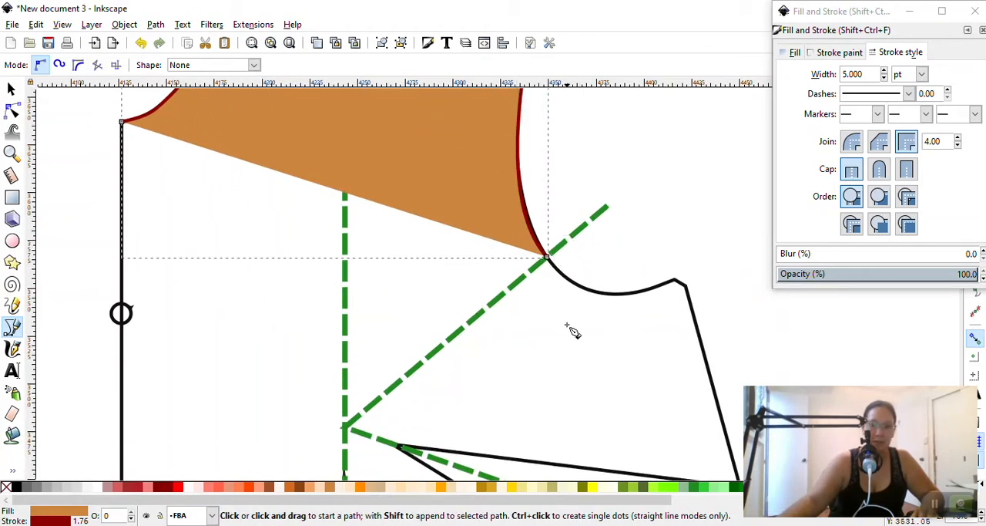
left_click(548, 257)
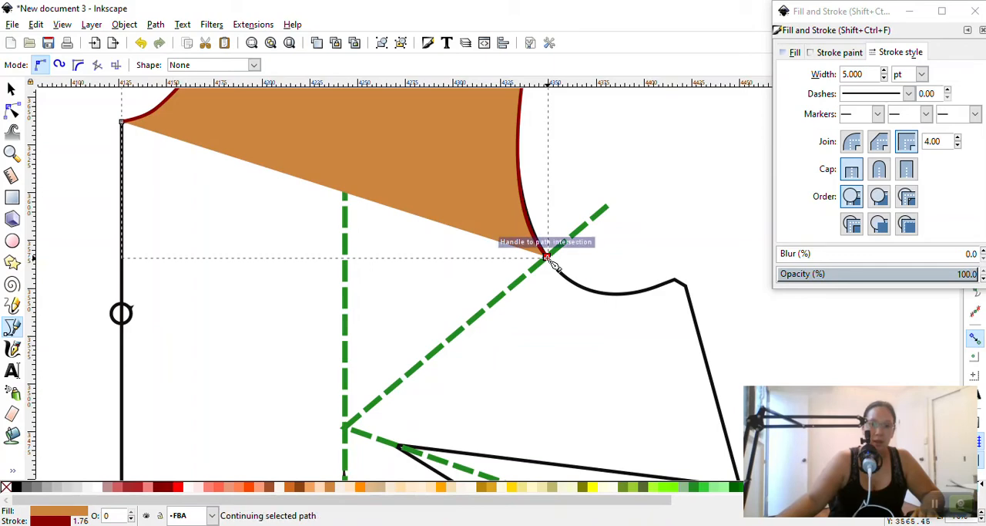
left_click(345, 429)
scroll(408, 403, "down", 15)
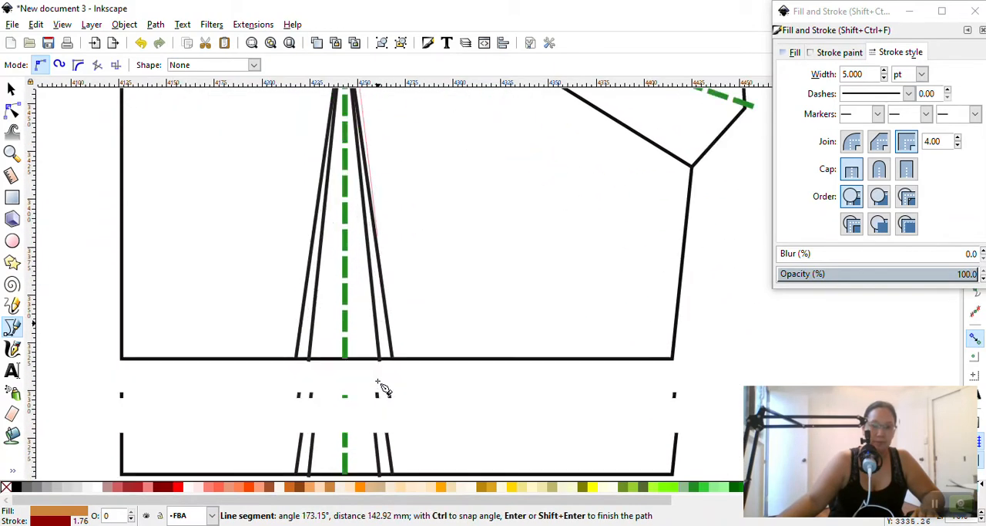
left_click(344, 358)
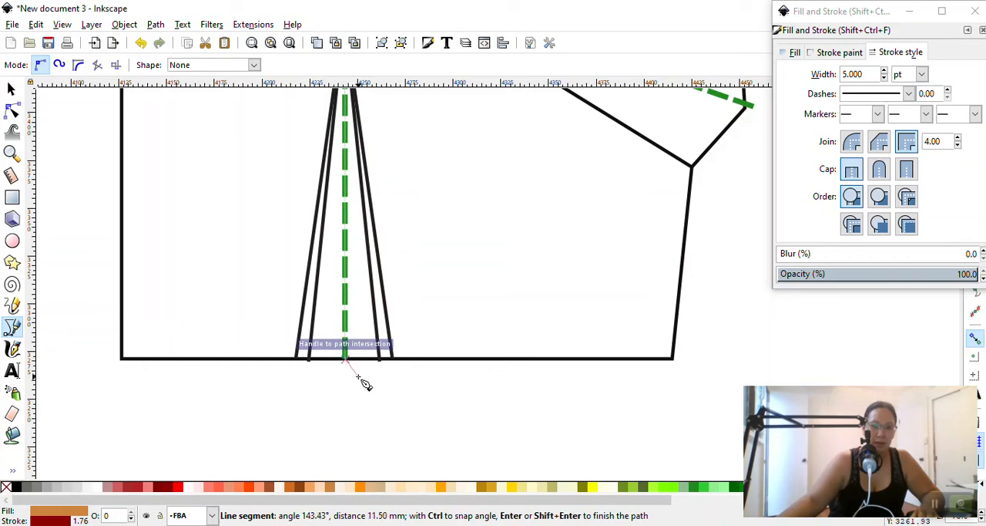
left_click(121, 359)
scroll(124, 323, "up", 10)
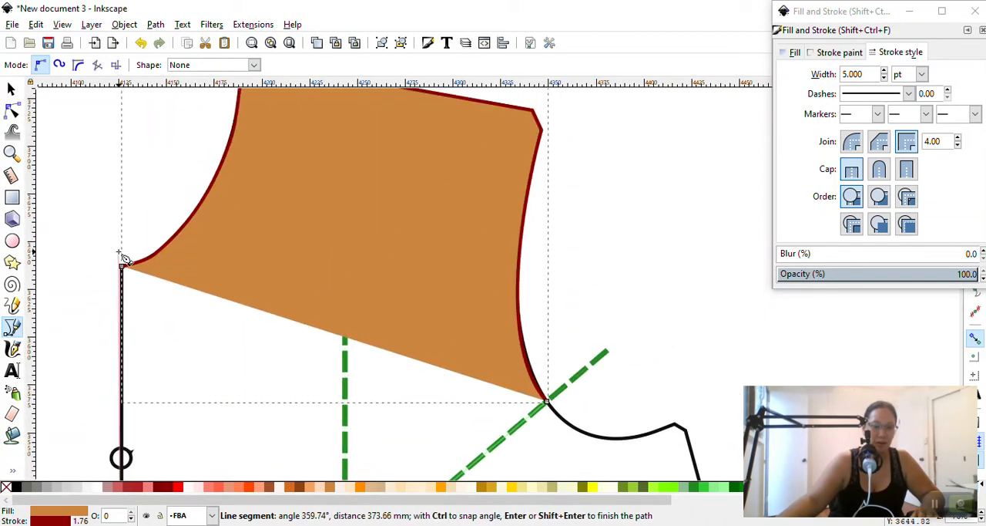
left_click(122, 266)
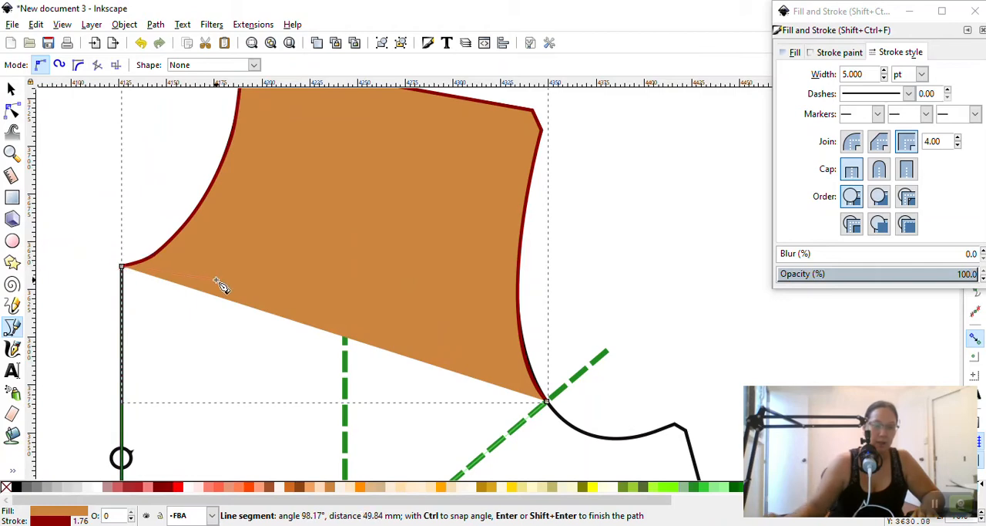
key("BackSpace")
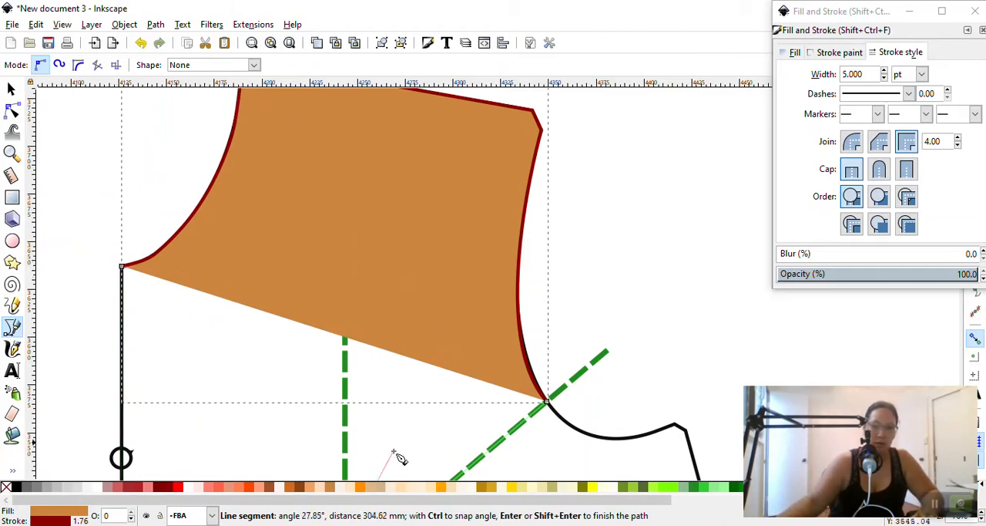
scroll(505, 283, "down", 5)
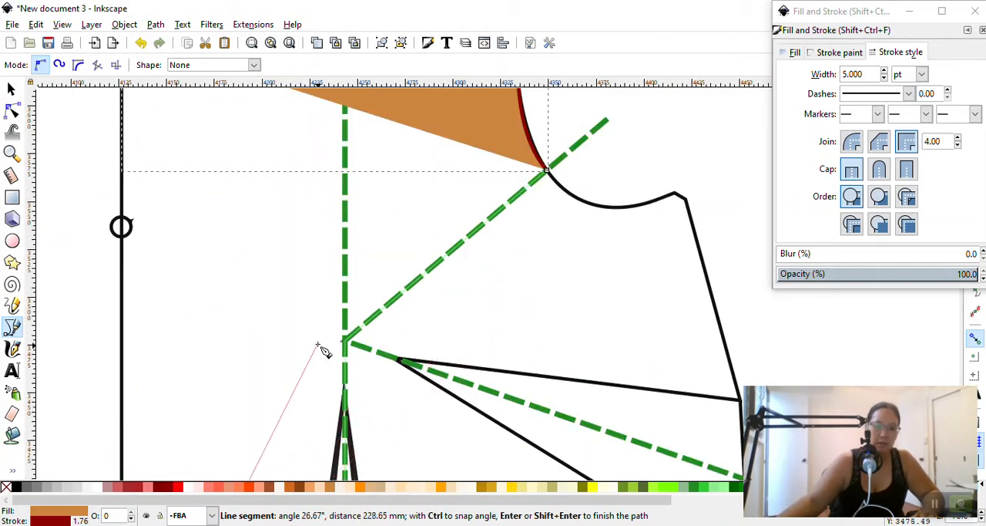
scroll(322, 339, "down", 5)
scroll(486, 438, "down", 4)
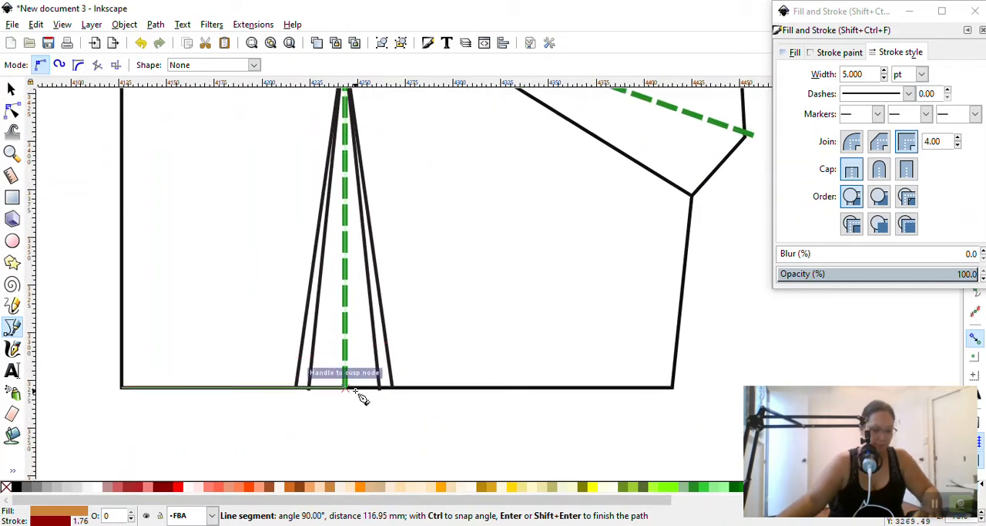
left_click(356, 391)
scroll(371, 340, "up", 5)
key("BackSpace")
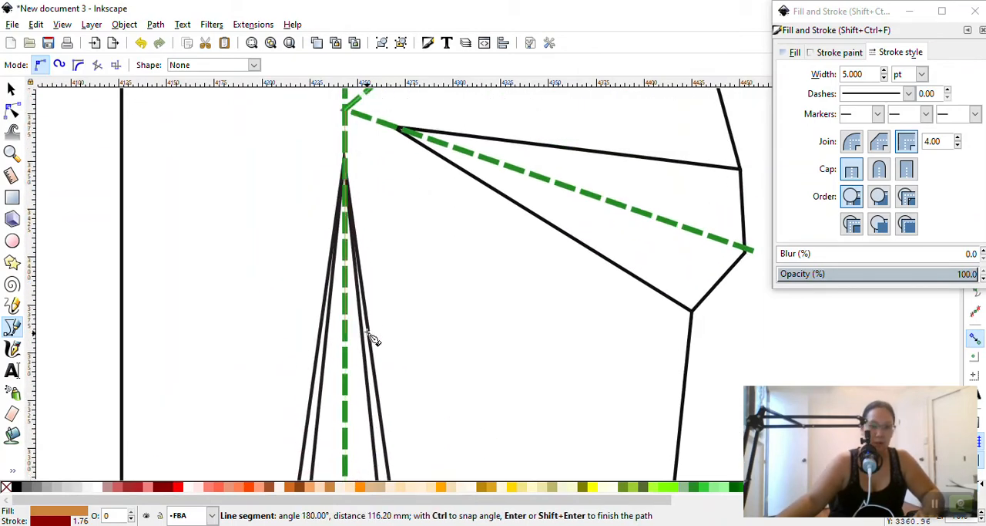
scroll(372, 340, "up", 5)
scroll(371, 311, "up", 3)
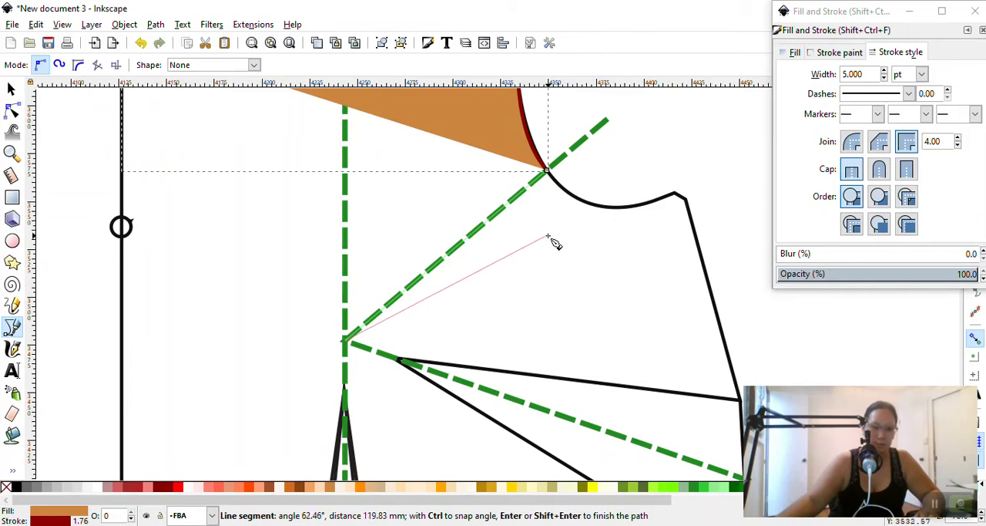
key("BackSpace")
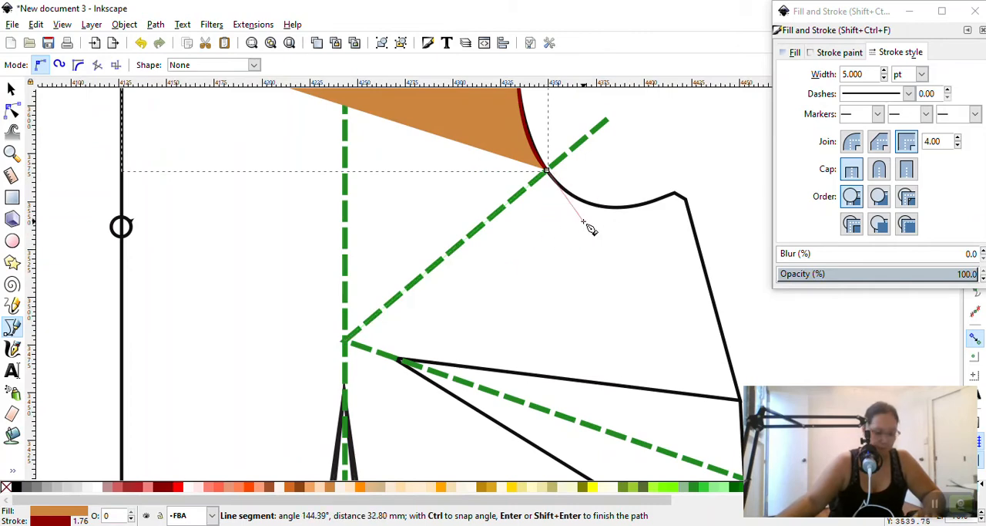
key("Escape")
Continue the path from its armhole end node along the diagonal green dashed line to the bust point, and down the vertical dashed line to the hem
left_click(547, 170)
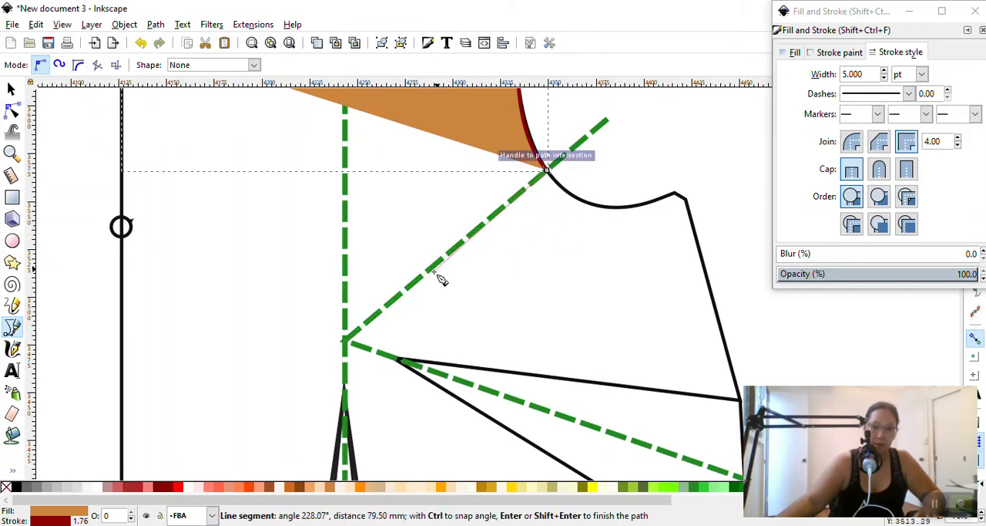
left_click(344, 339)
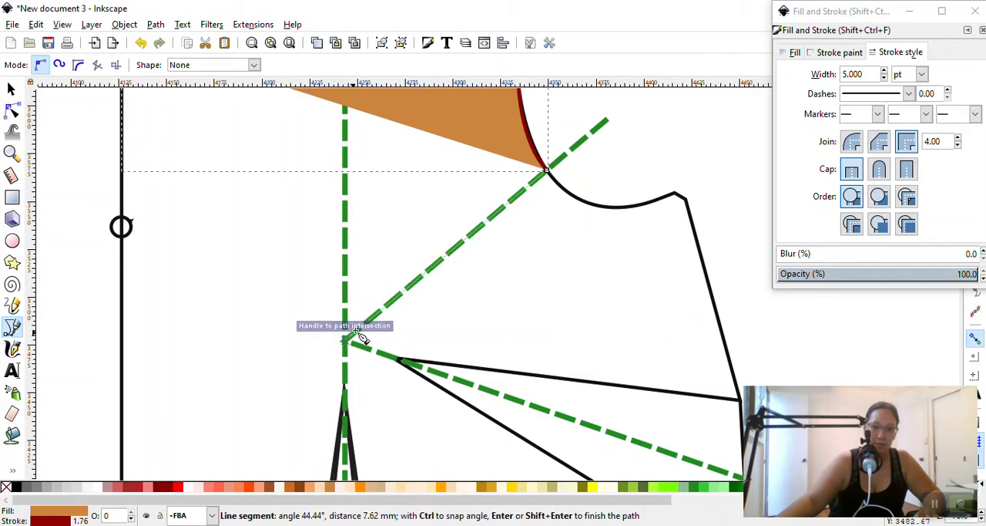
scroll(353, 308, "down", 11)
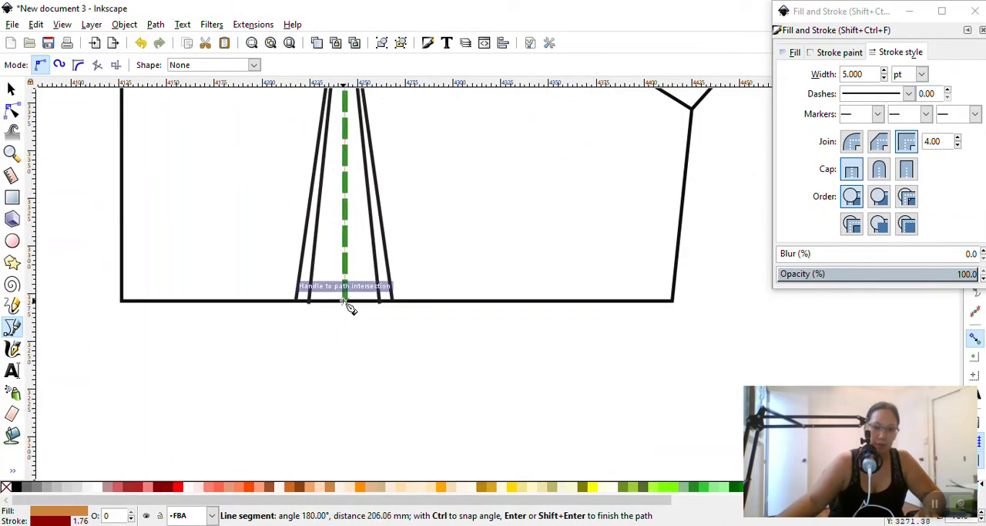
left_click(344, 301)
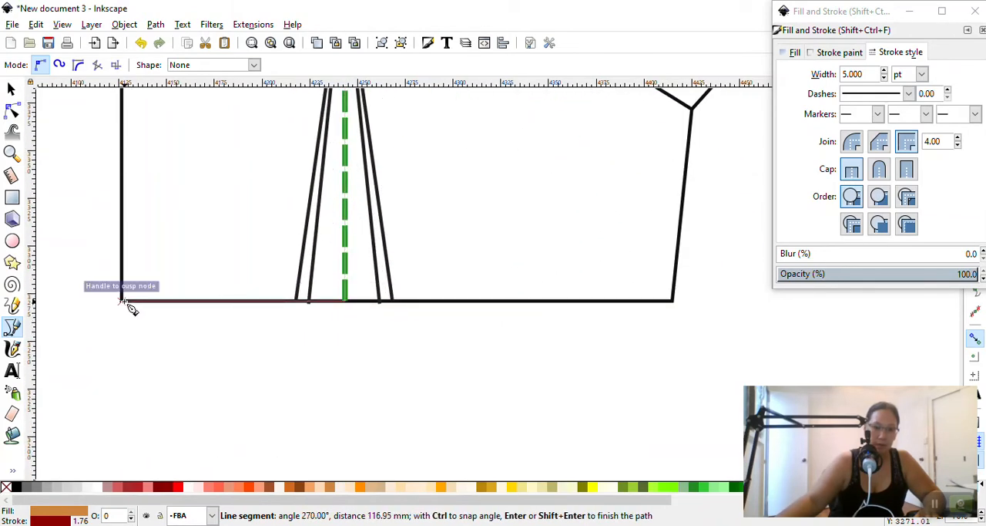
Run the path along the hem to the centre-front corner, close it at the neckline's start node, and switch to the Selector tool
left_click(122, 301)
scroll(151, 231, "up", 4)
scroll(146, 224, "up", 10)
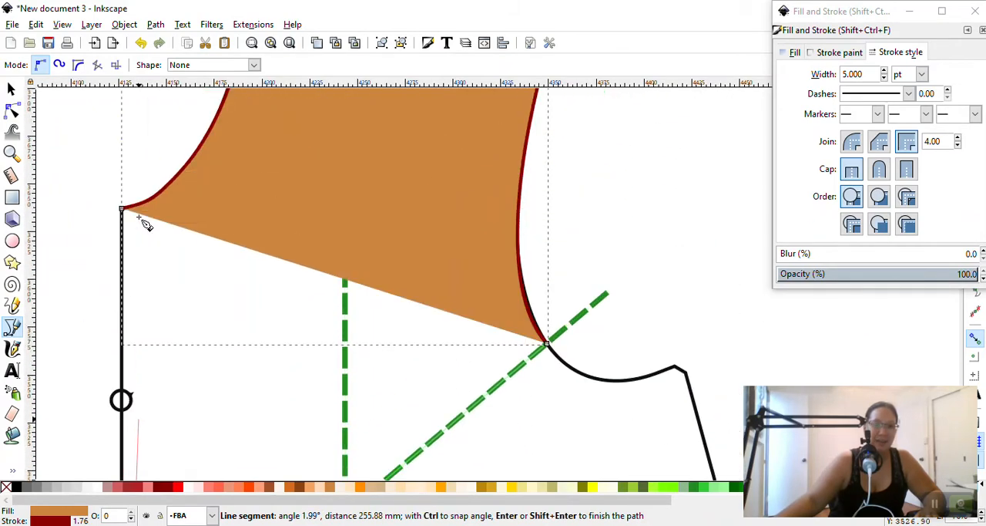
left_click(121, 208)
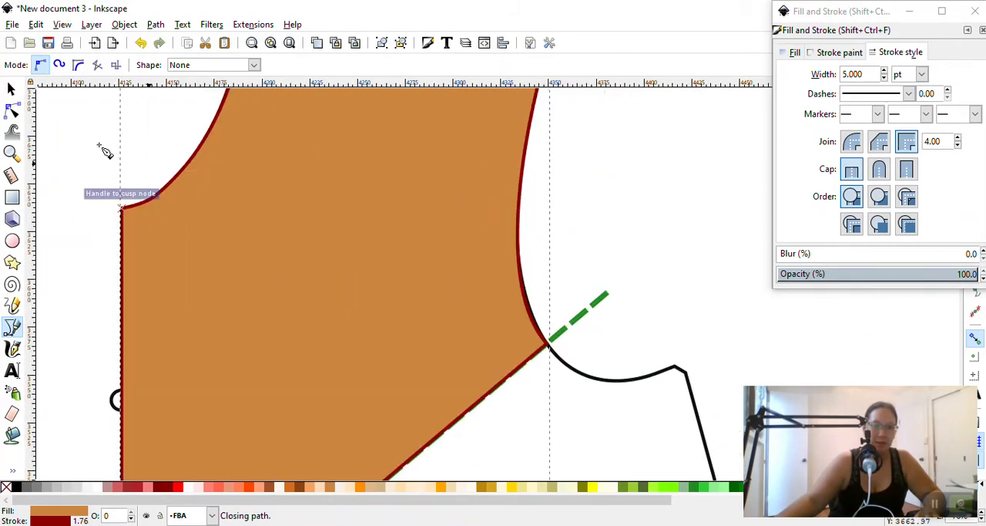
left_click(11, 90)
scroll(397, 255, "down", 7)
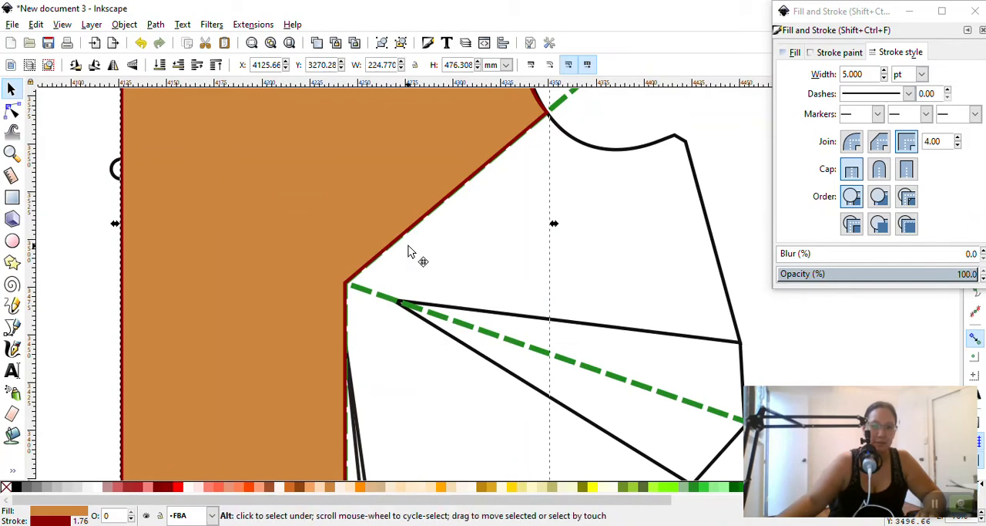
scroll(431, 255, "down", 3, "ctrl")
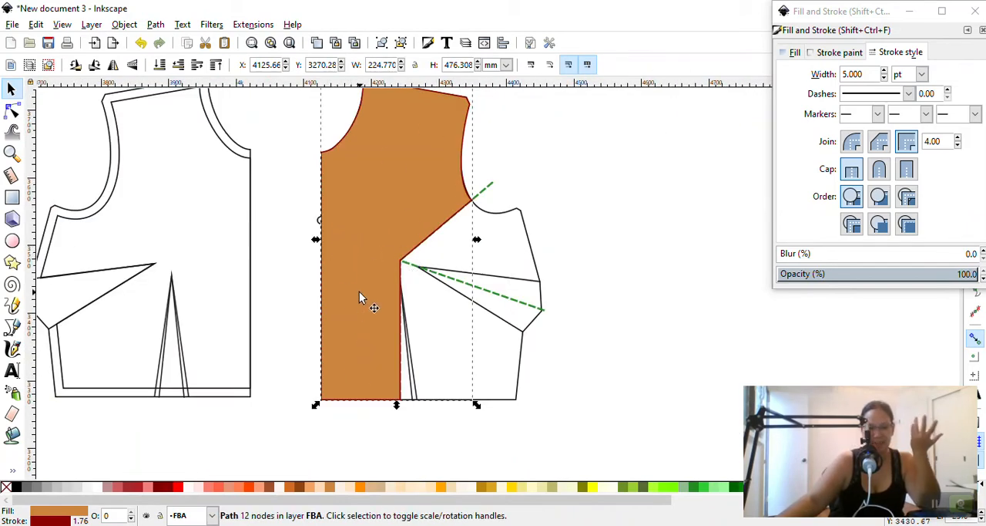
scroll(385, 196, "down", 2)
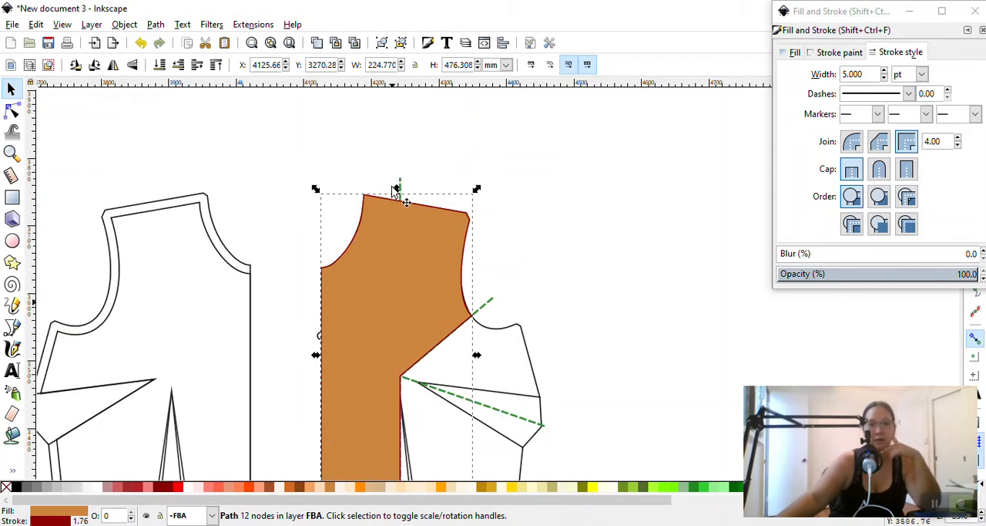
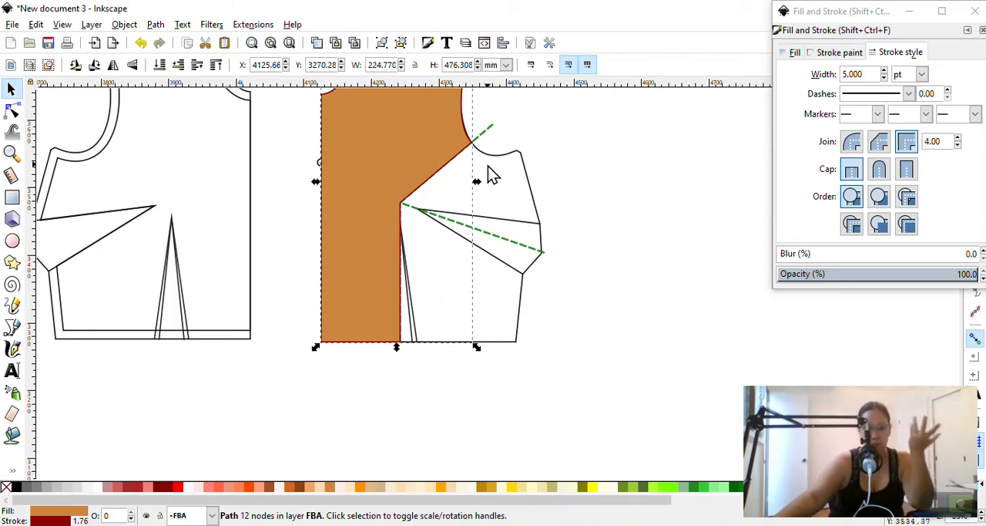
Draw a curved Pen path along the lower armhole from its intersection with the upper diagonal dashed line to the underarm cusp, and finish it there
left_click(12, 327)
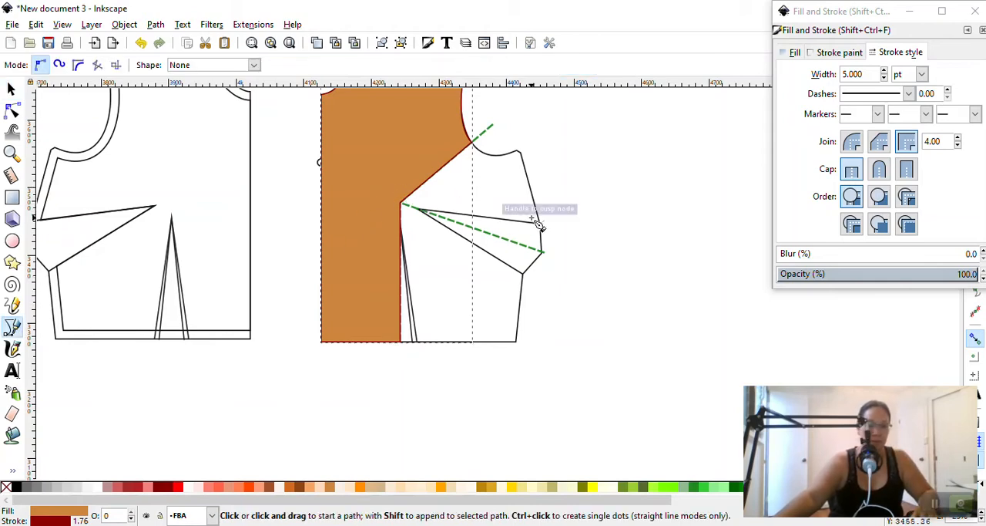
scroll(568, 266, "up", 1)
scroll(568, 266, "up", 2, "ctrl")
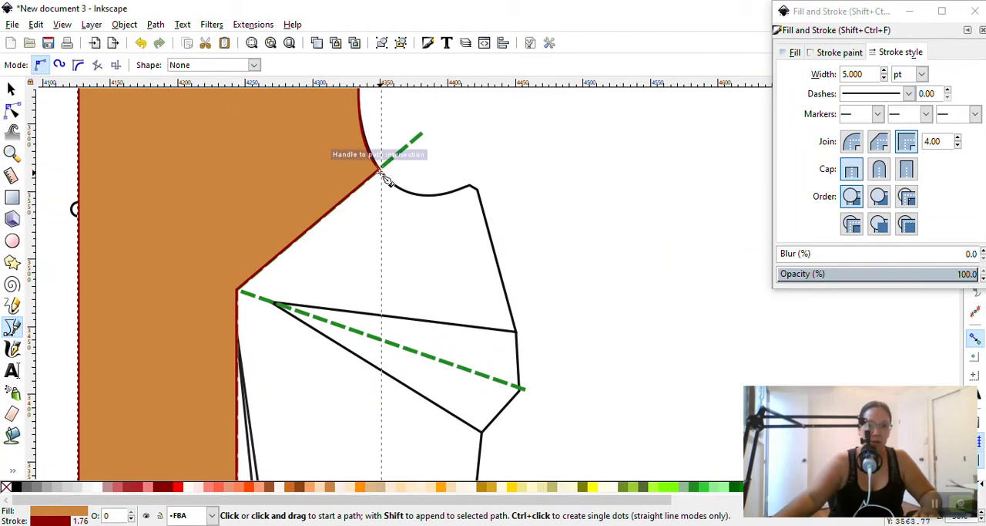
left_click(381, 171)
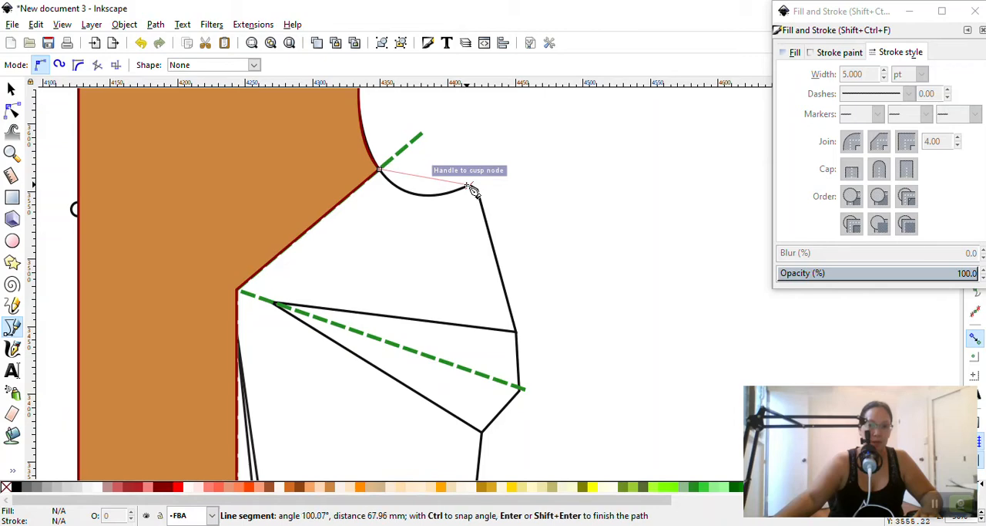
scroll(473, 188, "up", 4, "ctrl")
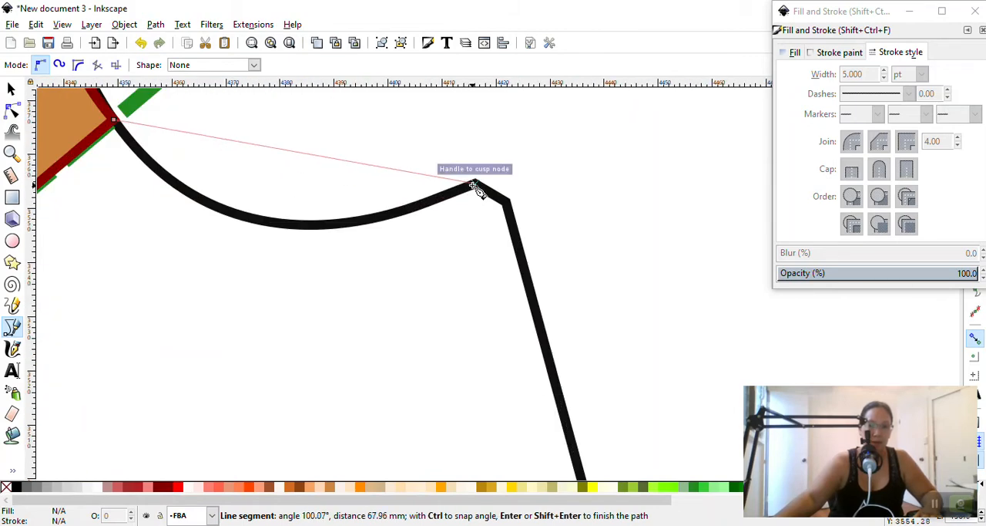
mouse_move(475, 190)
left_mouse_down()
mouse_move(623, 115)
mouse_move(747, 70)
mouse_move(739, 67)
left_mouse_up()
key("Return")
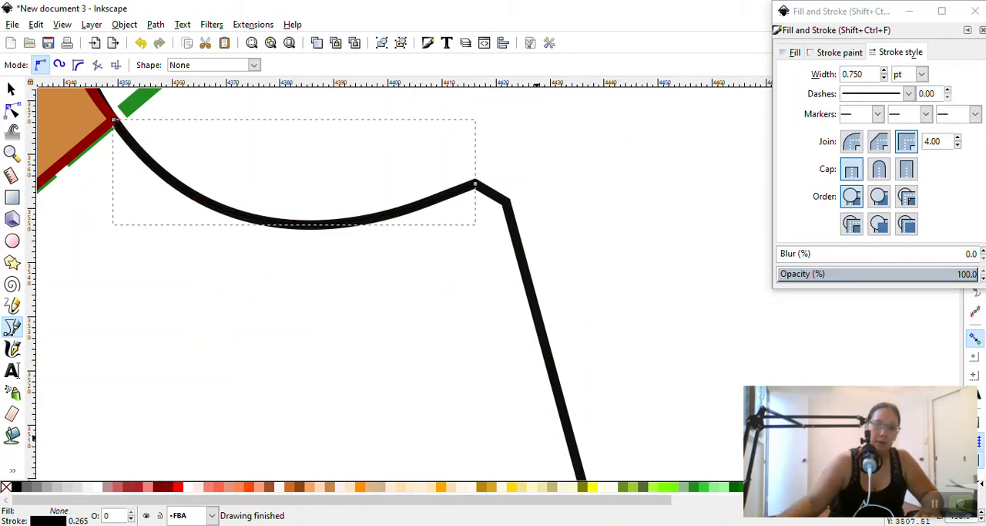
Give the lower armhole path a darkgreen stroke 5 pt wide
left_click(736, 493, "shift")
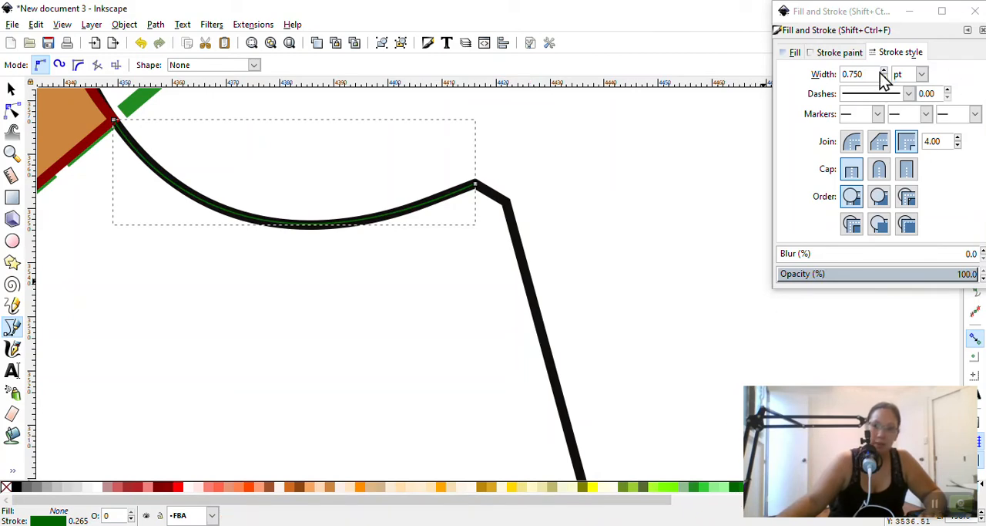
double_click(846, 74)
type("5")
key("Return")
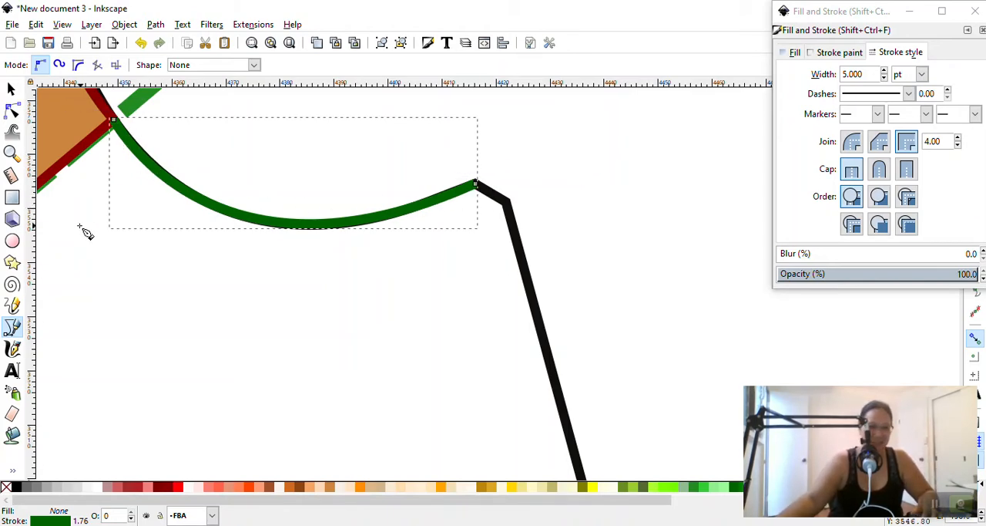
Continue the armhole path around the underarm corner to the lower dashed line's outer end, on to the bust point, and close it at its armhole start
left_click(12, 332)
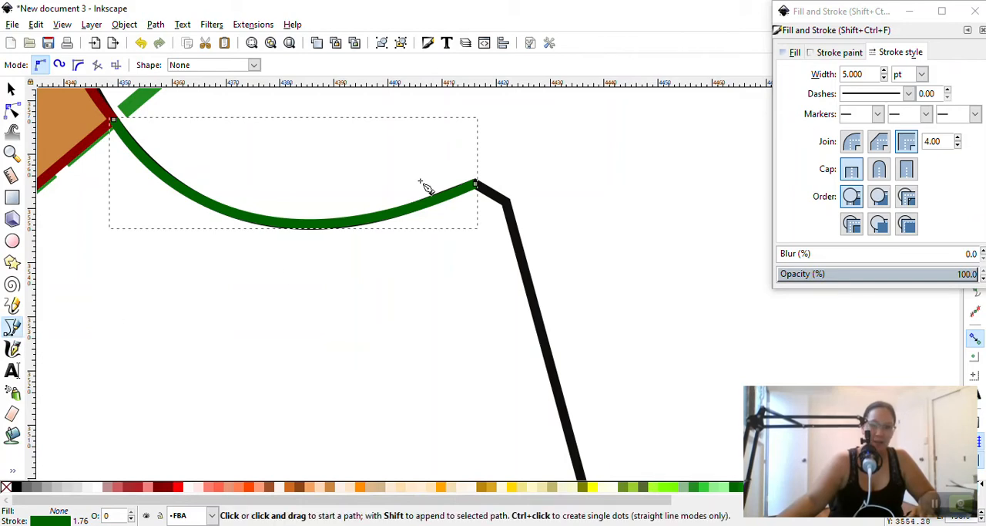
left_click(475, 184)
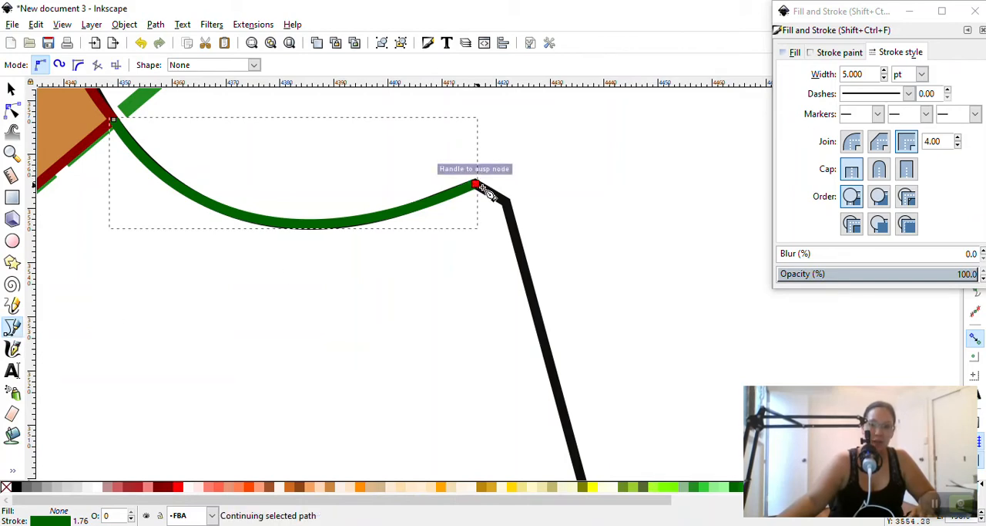
scroll(516, 219, "down", 6)
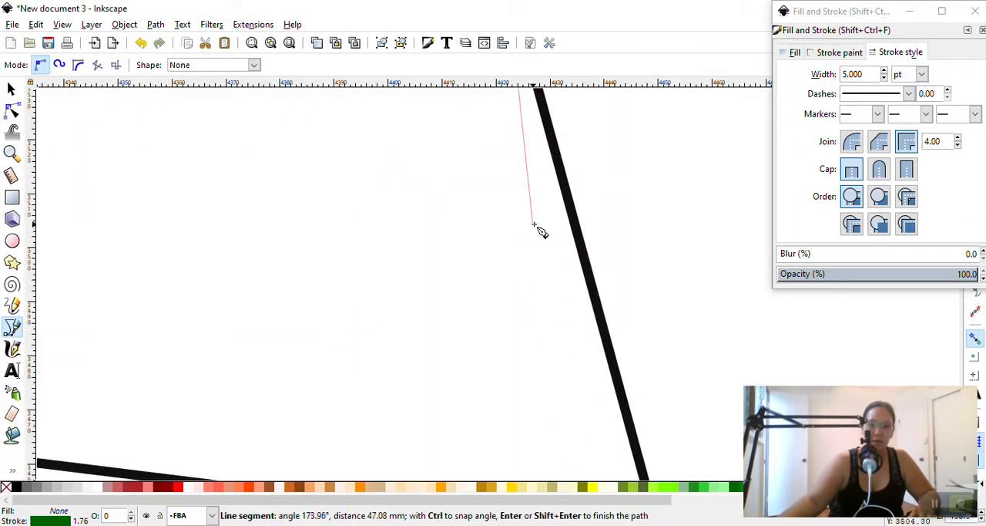
scroll(609, 269, "down", 4, "ctrl")
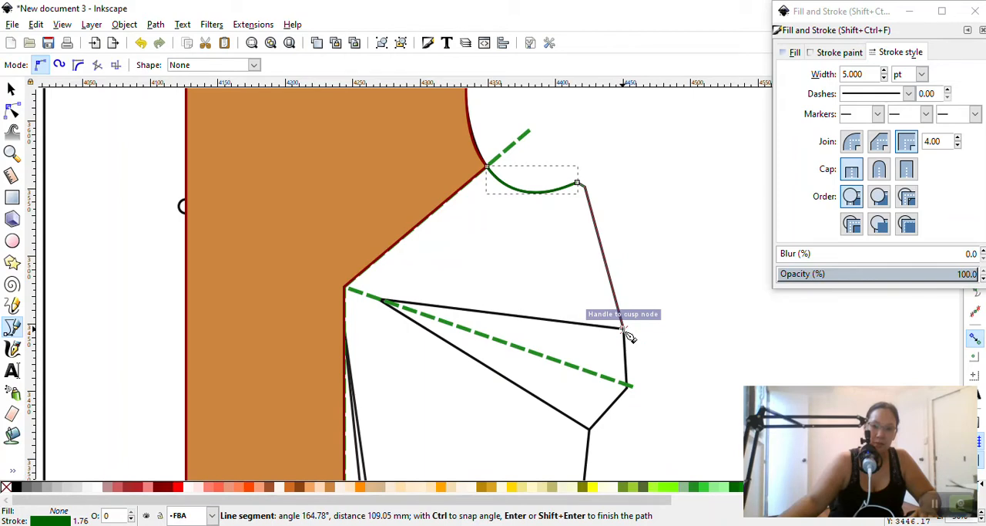
left_click(628, 384)
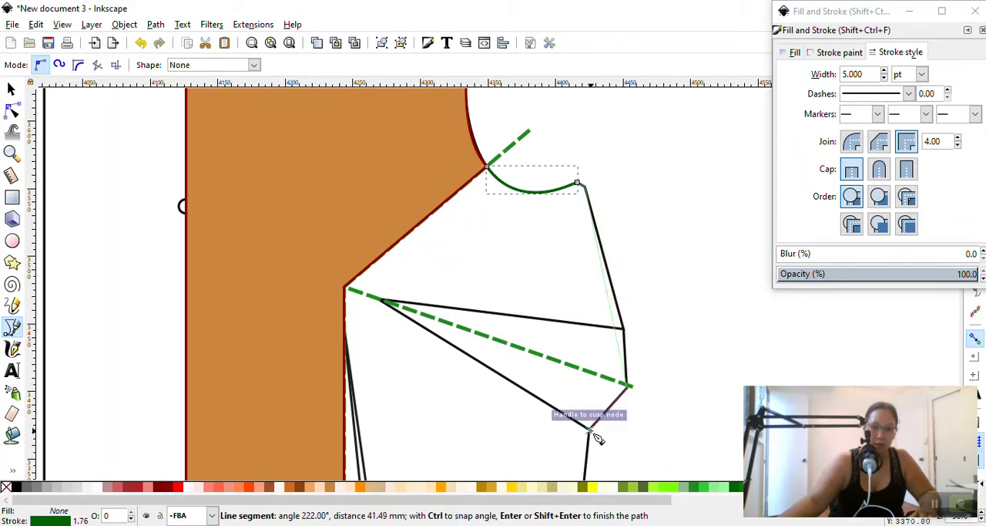
left_click(345, 288)
left_click(487, 166)
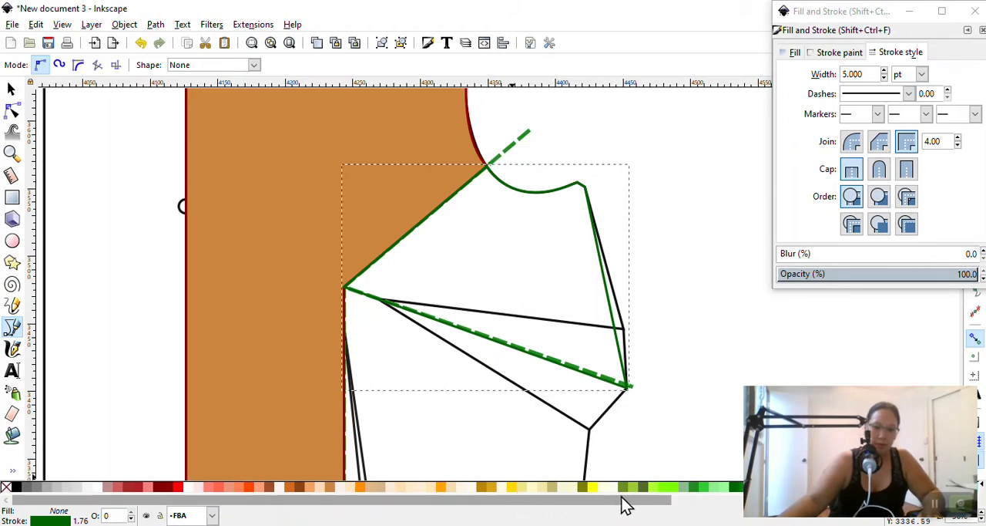
Fill the closed underarm piece with gold, keeping its darkgreen stroke
left_click(511, 490, "shift")
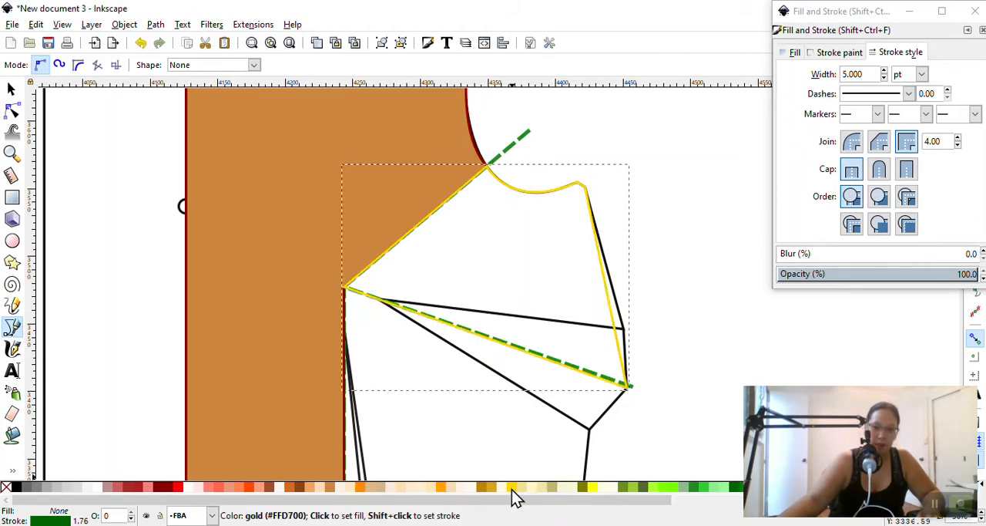
key("ctrl+z")
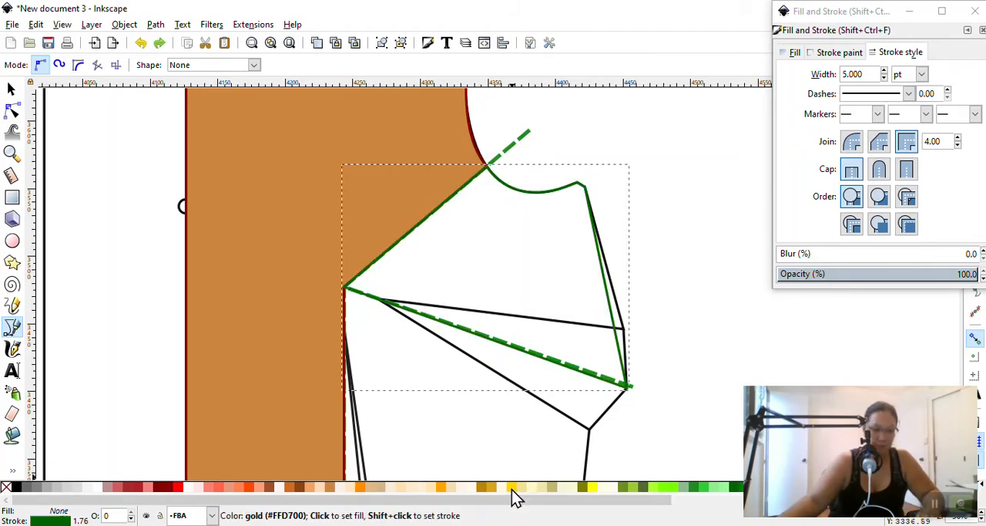
left_click(512, 489)
scroll(632, 262, "down", 3)
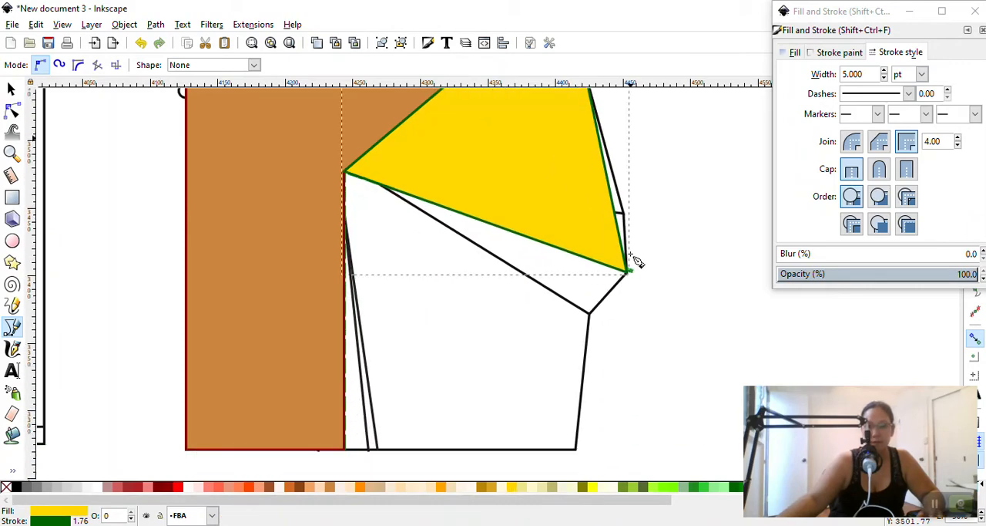
scroll(534, 243, "up", 2)
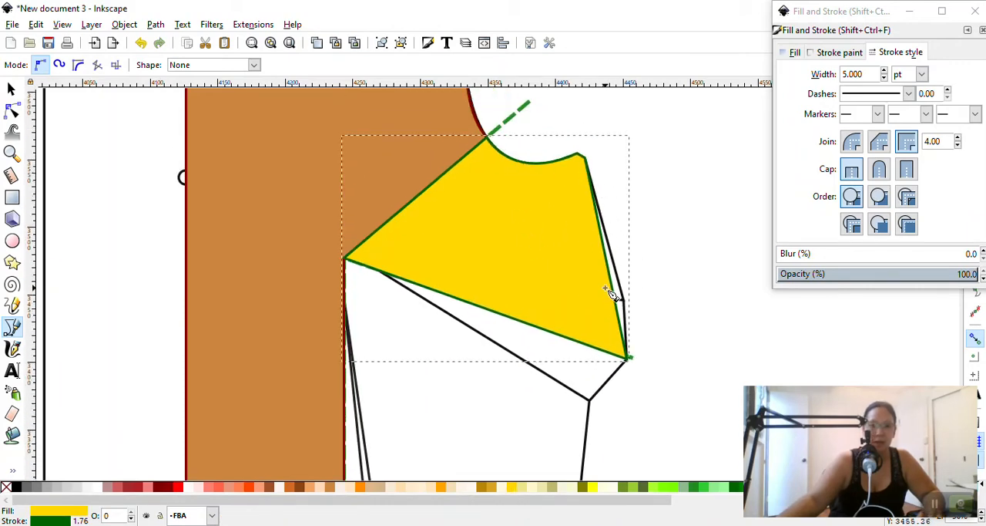
scroll(226, 210, "down", 3)
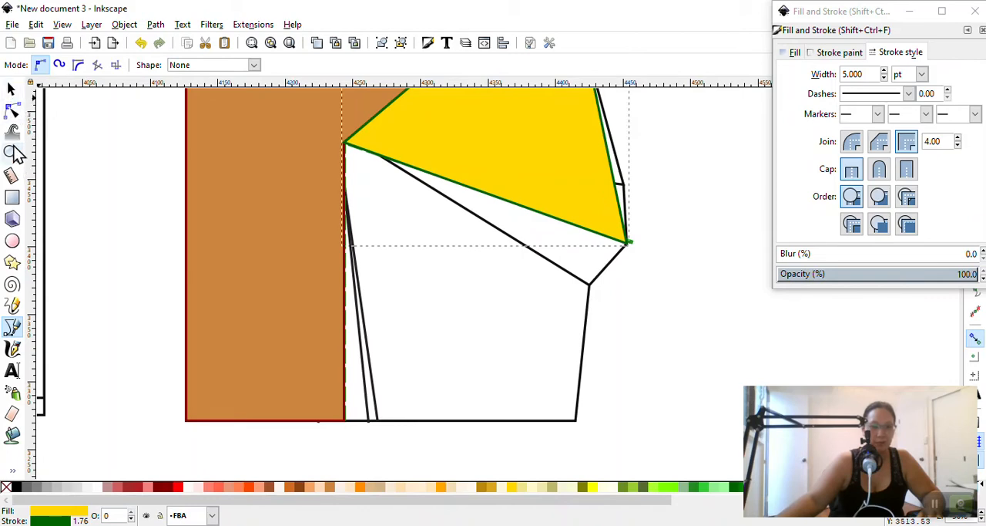
left_click(16, 326)
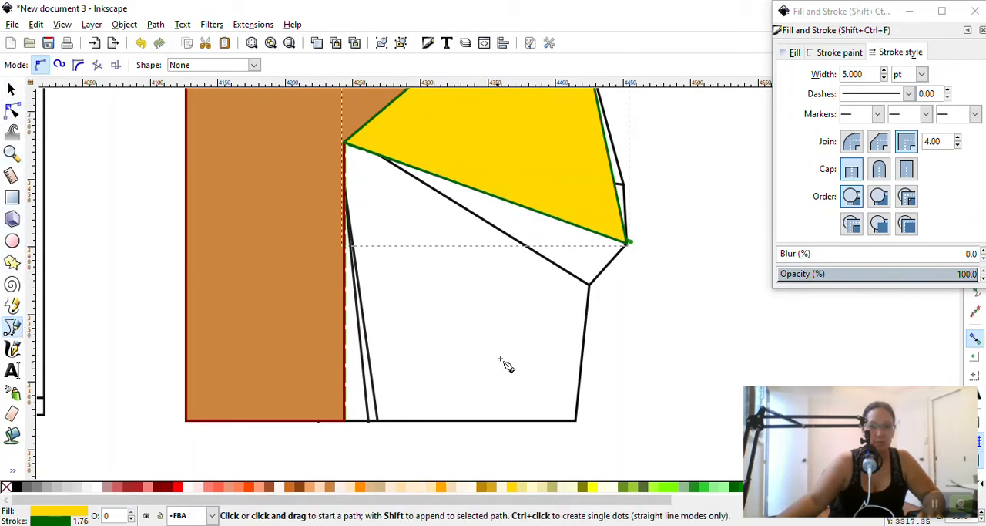
left_click(568, 324)
key("Escape")
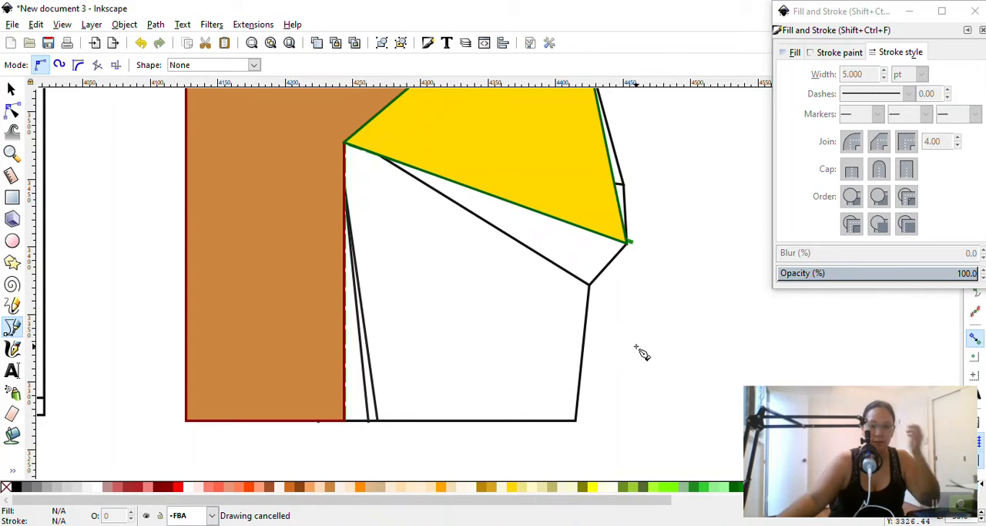
Draw a closed Pen path from the bust point along the lower dashed line, down the side seam, along the hem and up the vertical dashed line
left_click(344, 142)
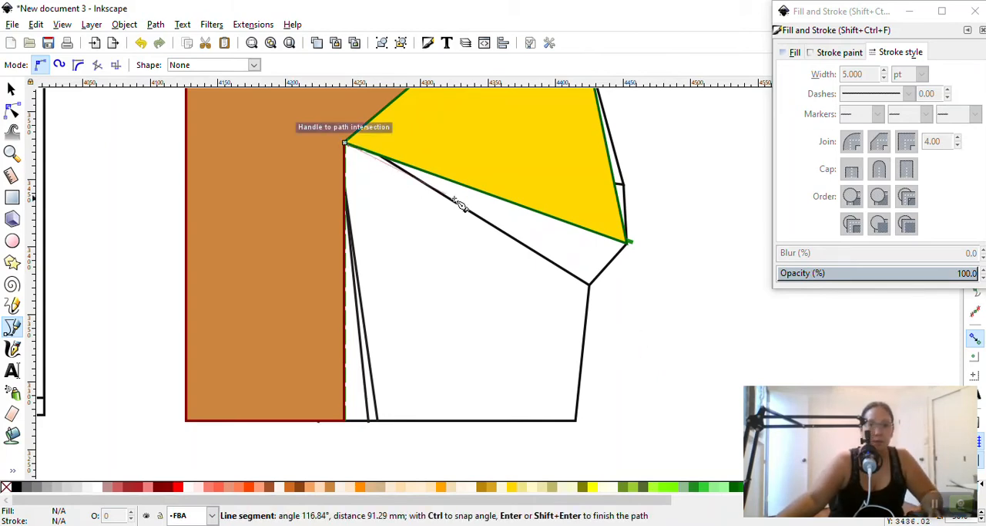
left_click(628, 243)
left_click(590, 283)
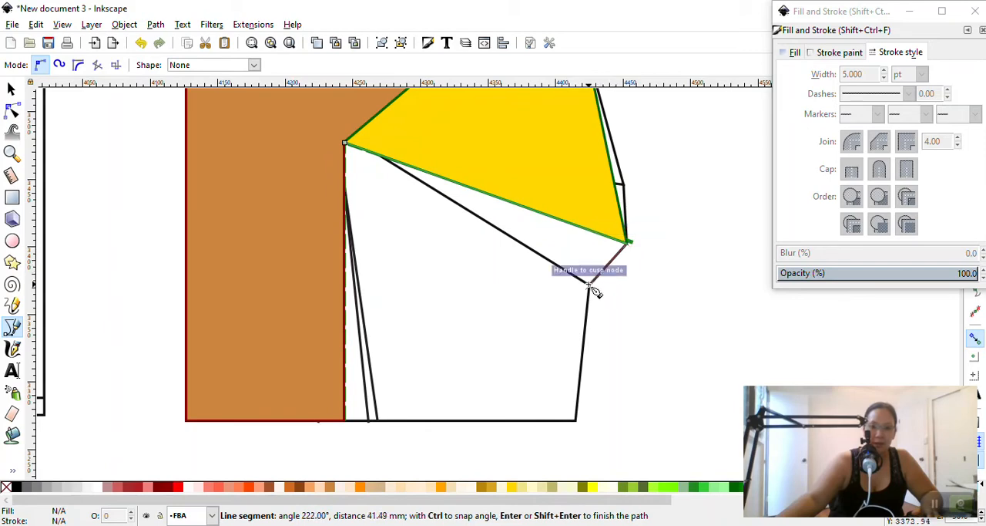
left_click(577, 421)
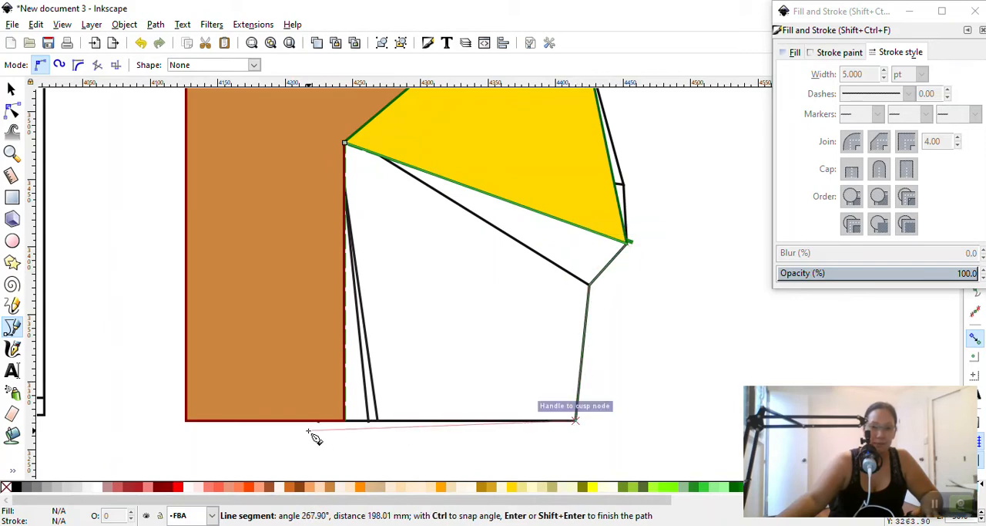
left_click(345, 420)
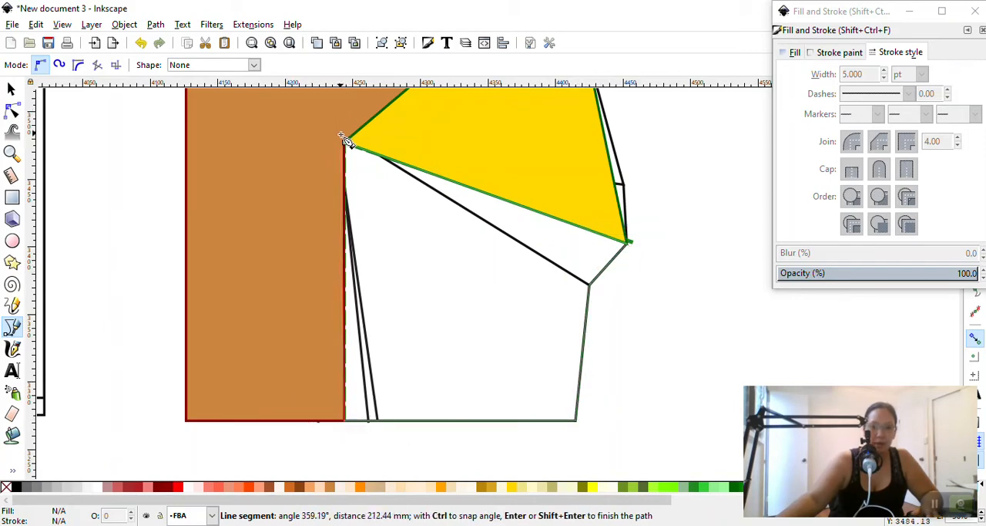
left_click(346, 144)
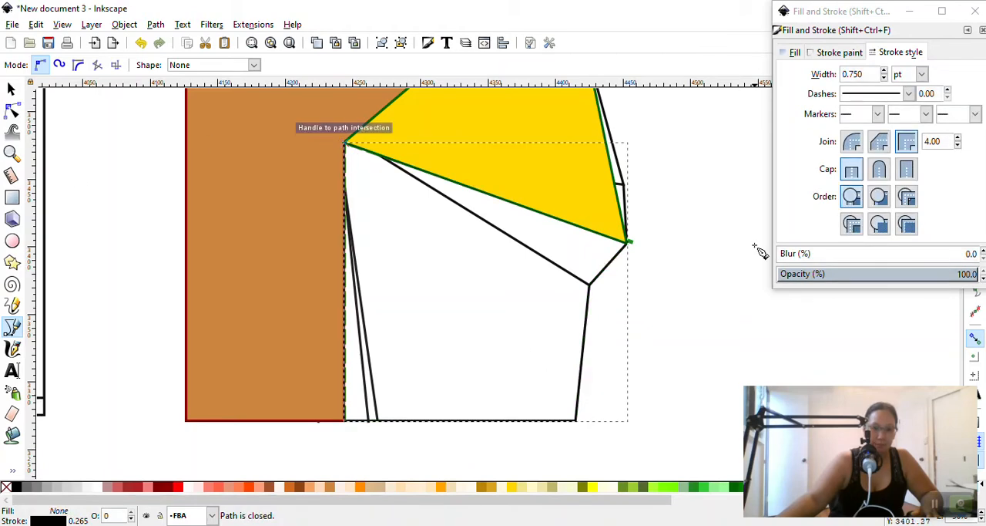
Give the lower side piece a 5 pt lightseagreen stroke and a springgreen fill
left_click_drag(878, 74, 759, 70)
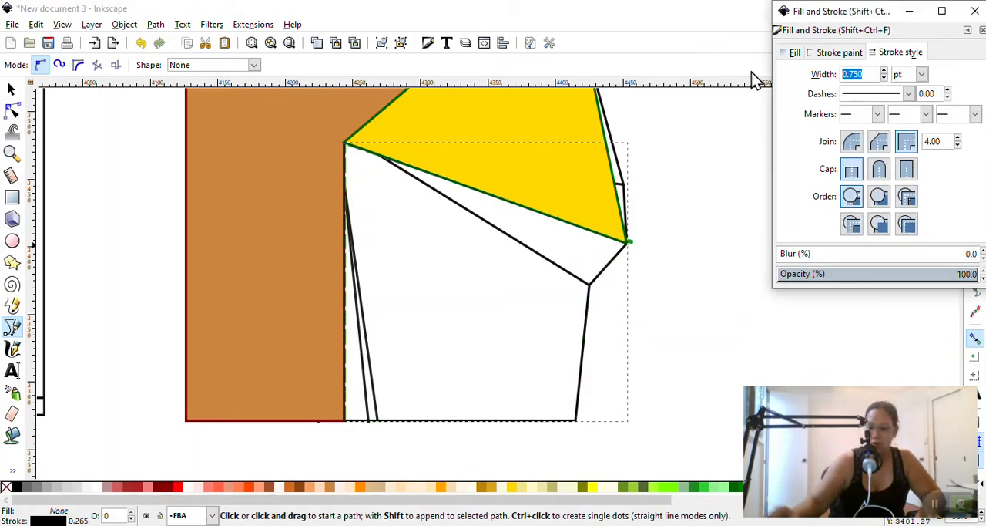
type("5")
key("Return")
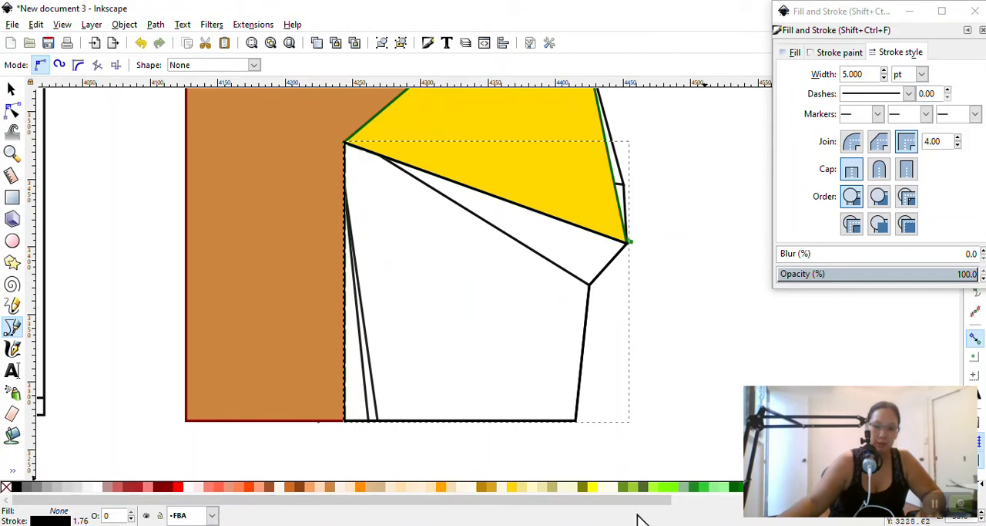
left_click_drag(618, 500, 722, 509)
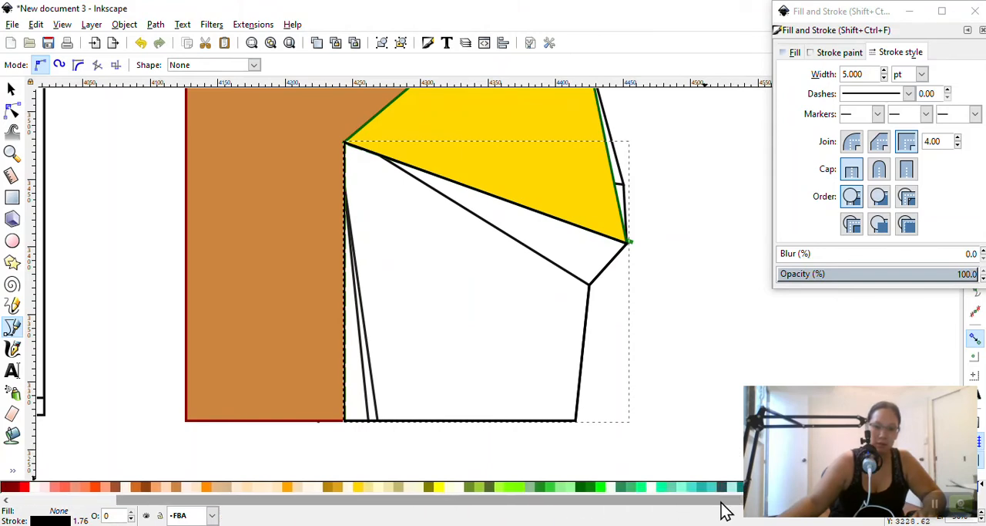
left_click(698, 494, "shift")
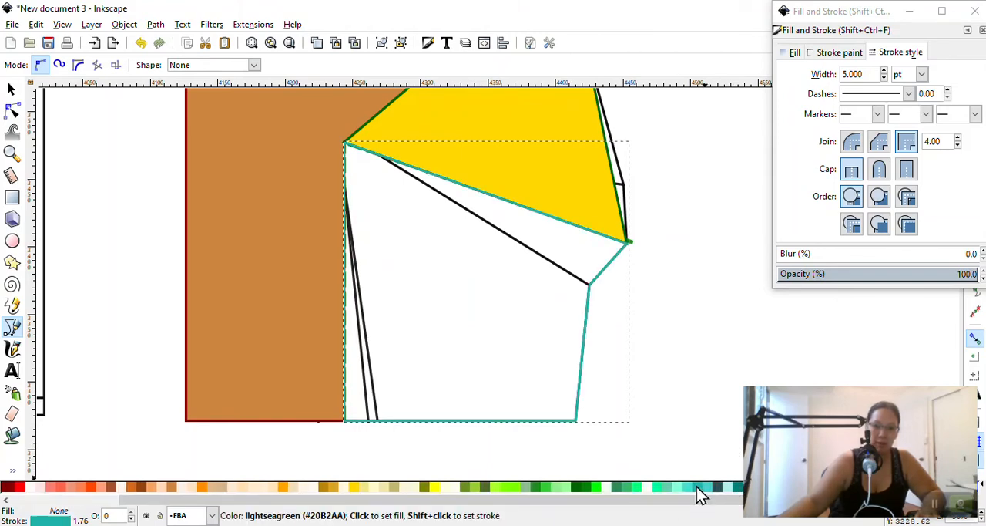
left_click(636, 494)
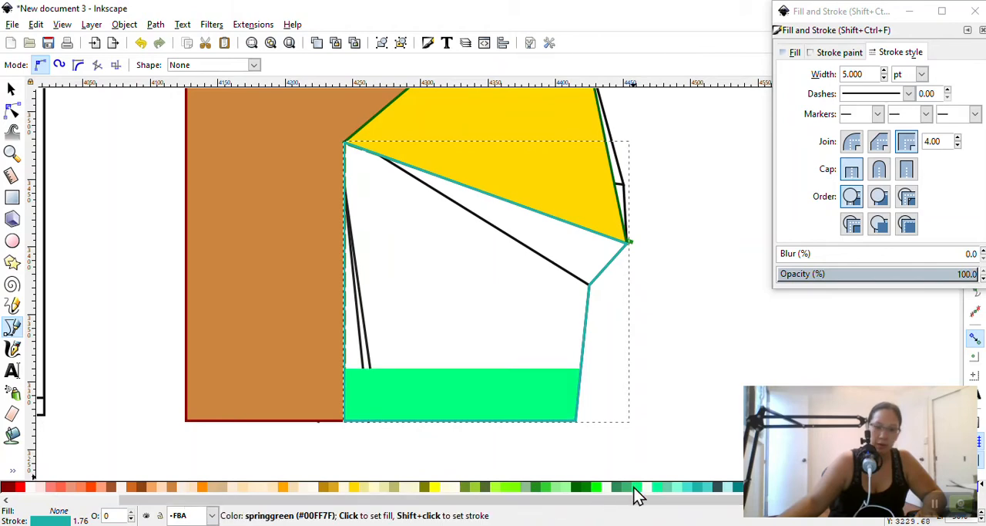
Switch to the Selector tool, clear the selection, and select the gold underarm piece and the brown centre-front piece in turn
scroll(606, 431, "up", 3)
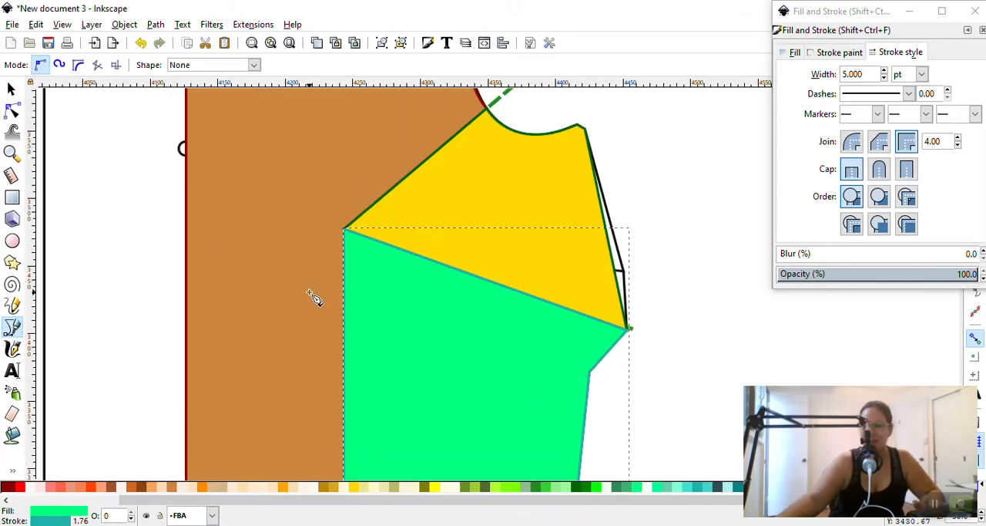
left_click(11, 88)
key("Escape")
scroll(221, 238, "down", 8)
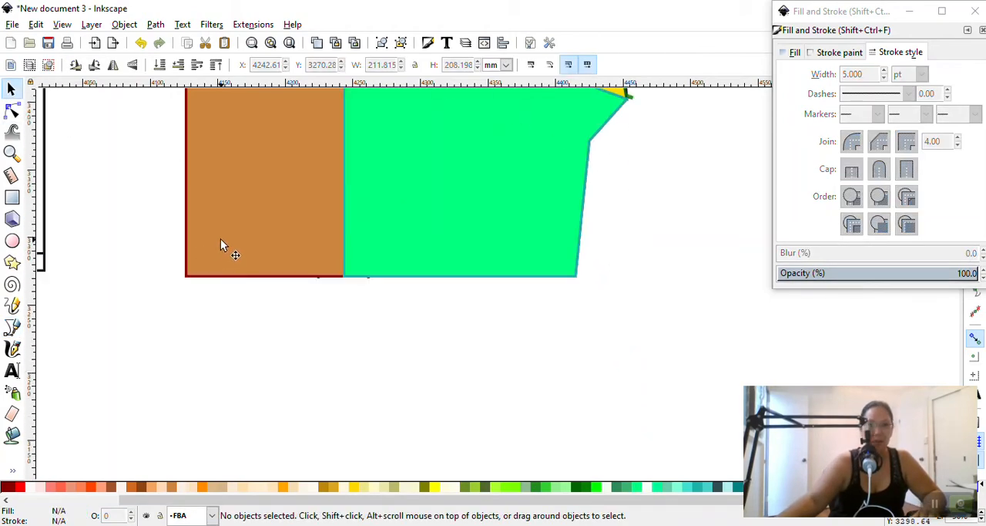
scroll(511, 236, "up", 6)
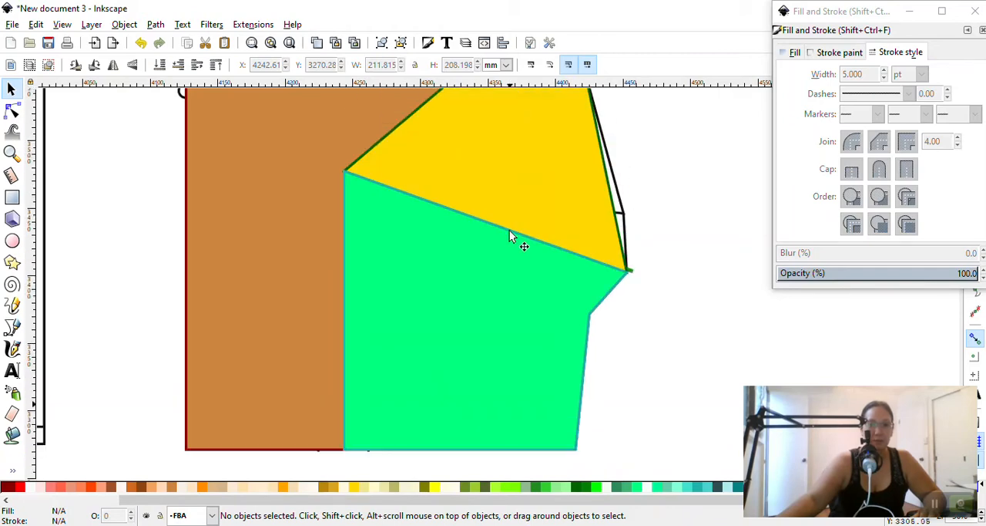
left_click(556, 239)
scroll(643, 259, "down", 2, "ctrl")
scroll(654, 259, "up", 1)
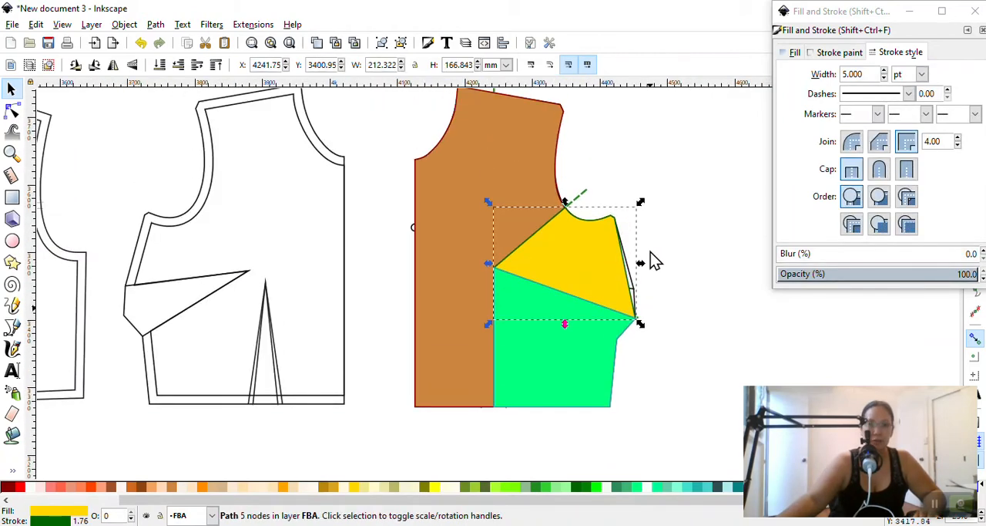
left_click(515, 114)
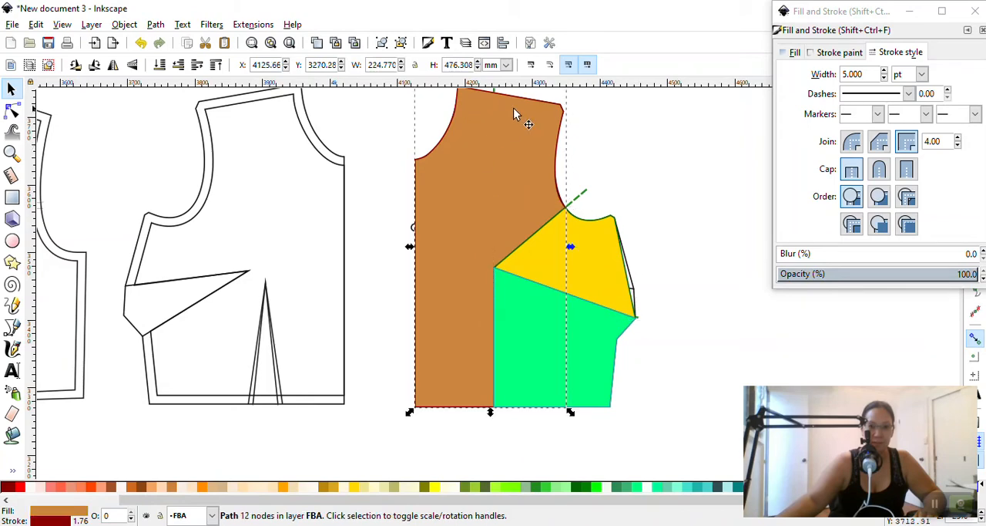
Select the gold underarm piece and the green lower side piece in turn to check that each is separate
scroll(501, 211, "up", 2)
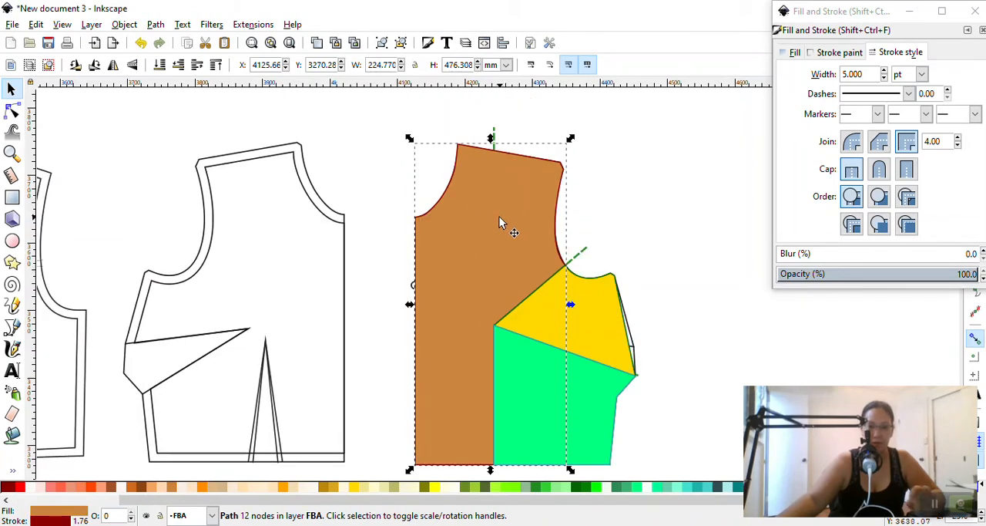
left_click(598, 352)
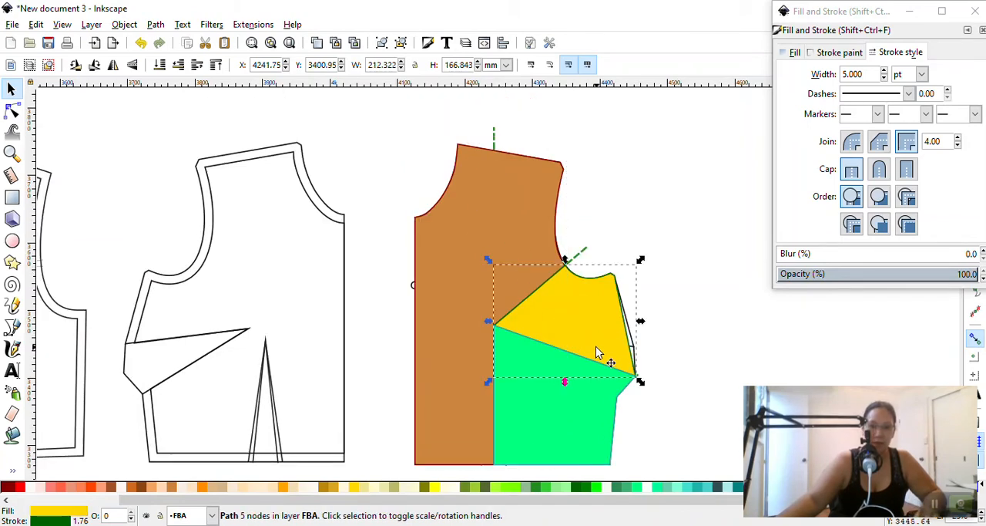
left_click(592, 409)
scroll(600, 352, "down", 6)
scroll(603, 352, "up", 4)
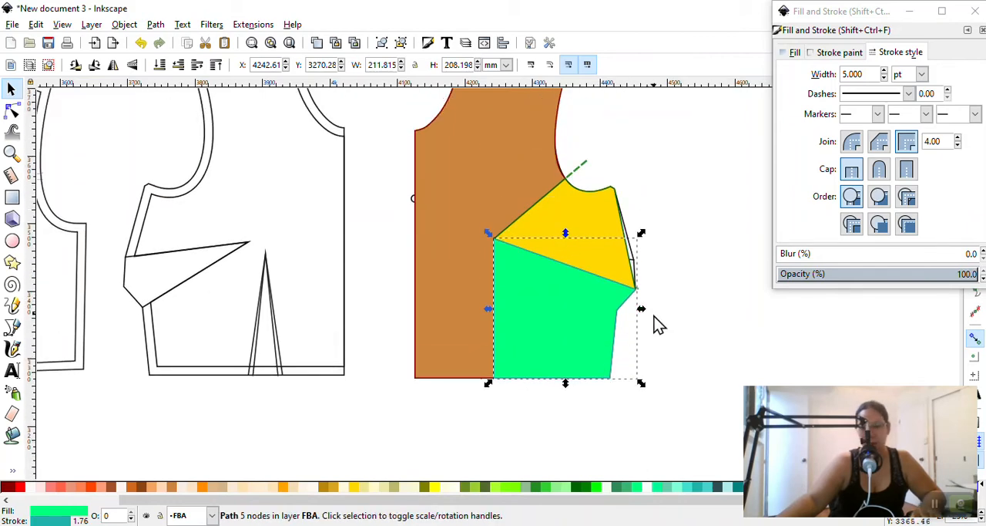
Draw a rectangle about 61 mm wide and 187 mm high between the two bodices and give it a 1 pt stroke
scroll(654, 324, "up", 1, "ctrl")
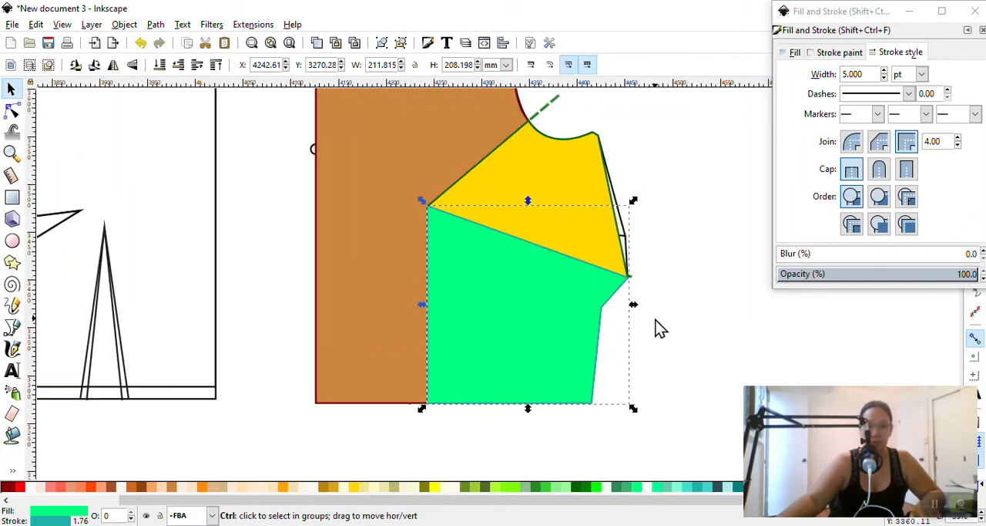
left_click(11, 198)
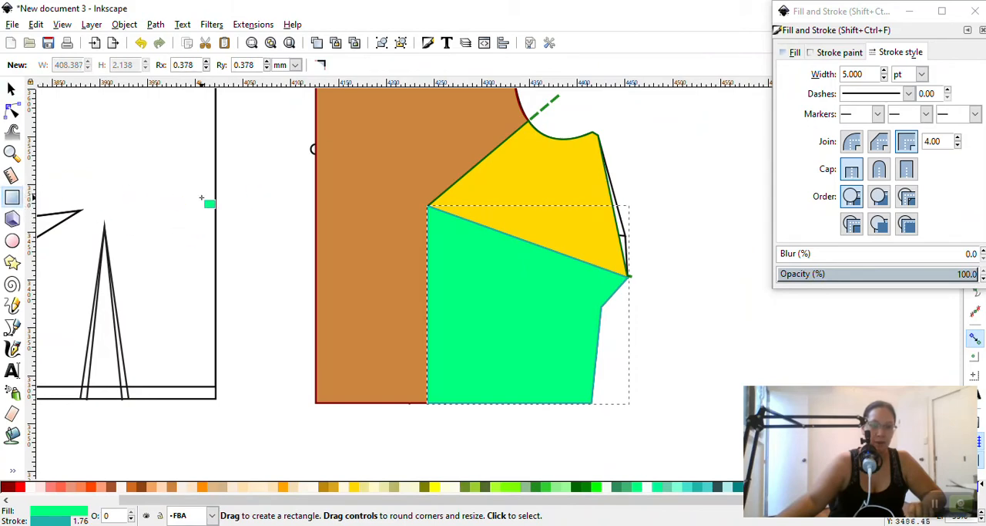
left_click_drag(225, 203, 284, 382)
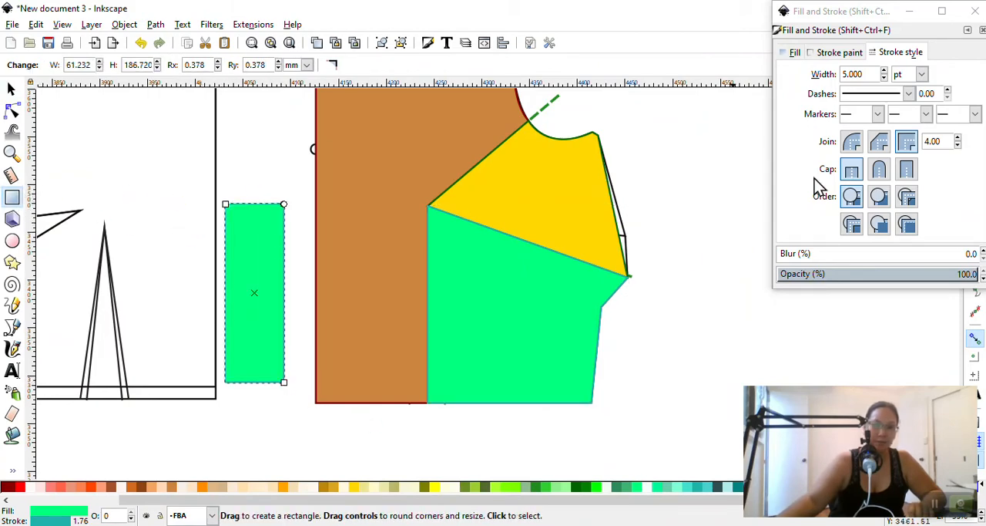
double_click(877, 73)
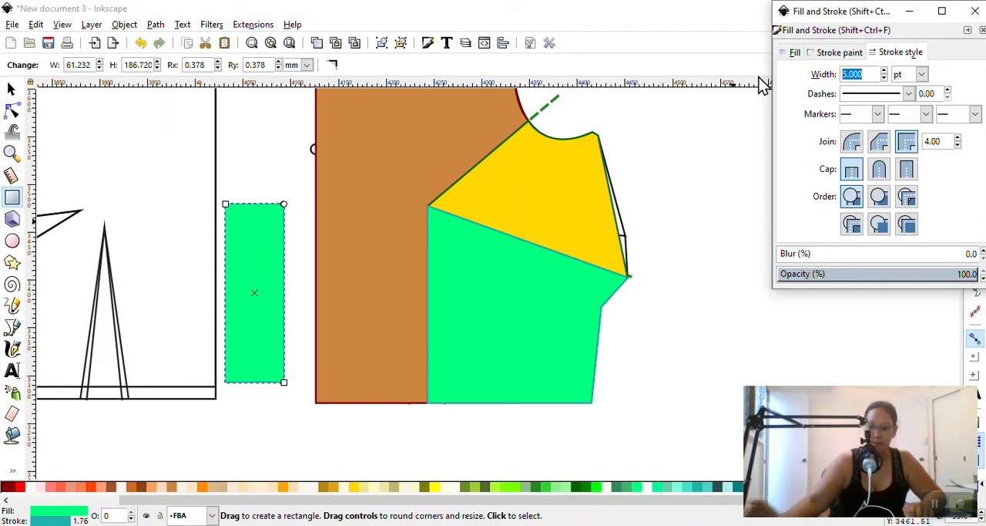
key("Return")
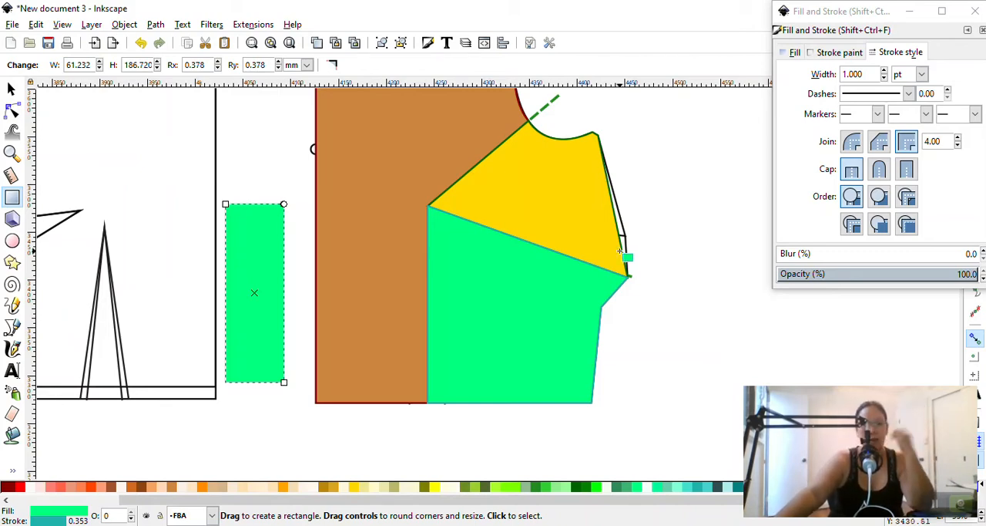
scroll(618, 250, "up", 2)
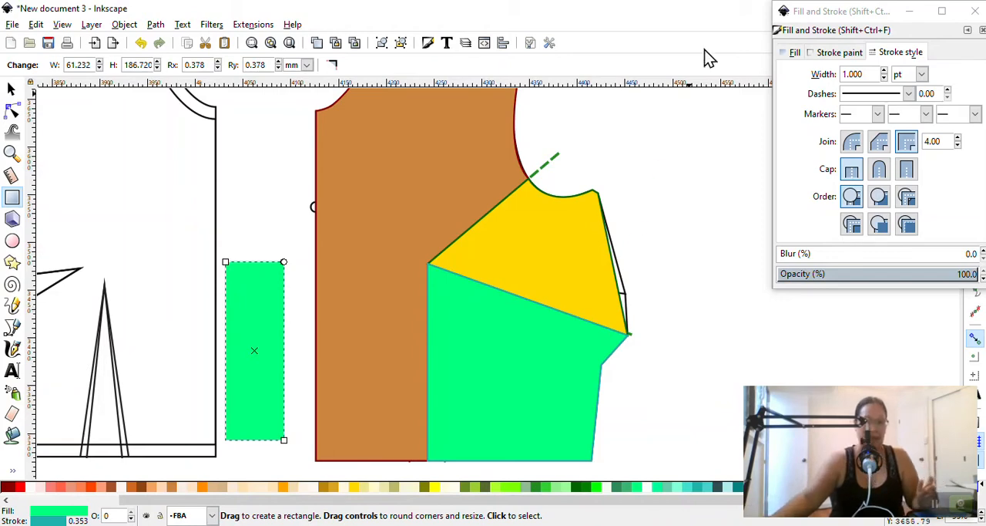
Switch the units to inches and set the rectangle's width to 1 in with the Selector tool
left_click(15, 91)
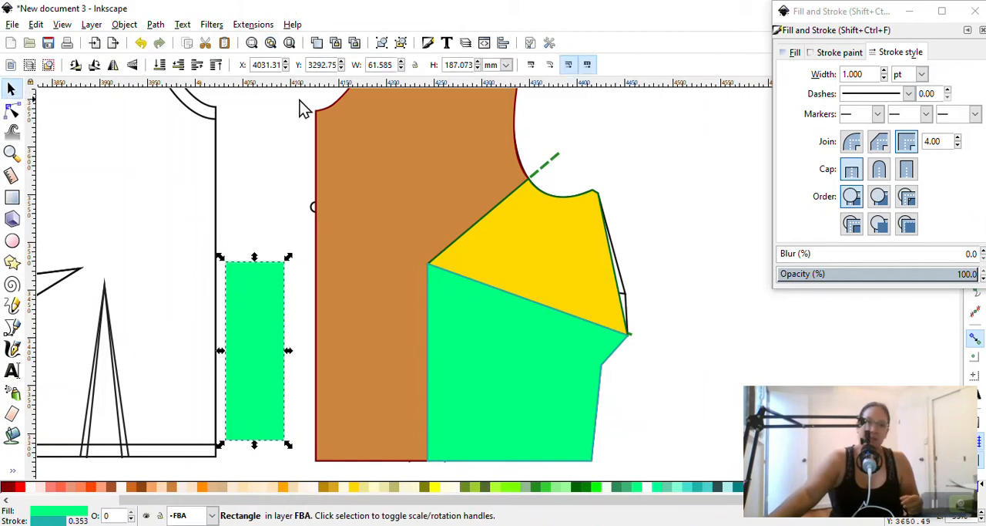
left_click(291, 254)
left_click(270, 324)
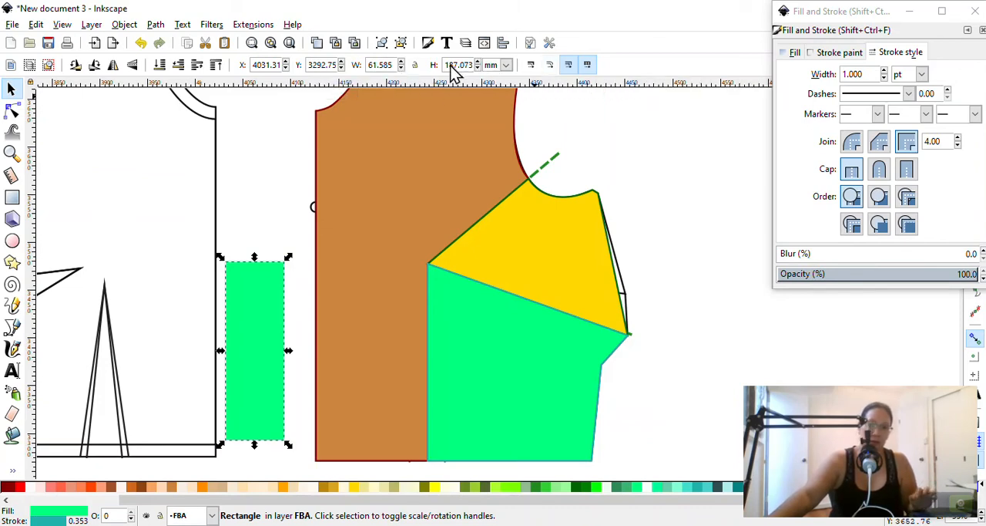
left_click(506, 65)
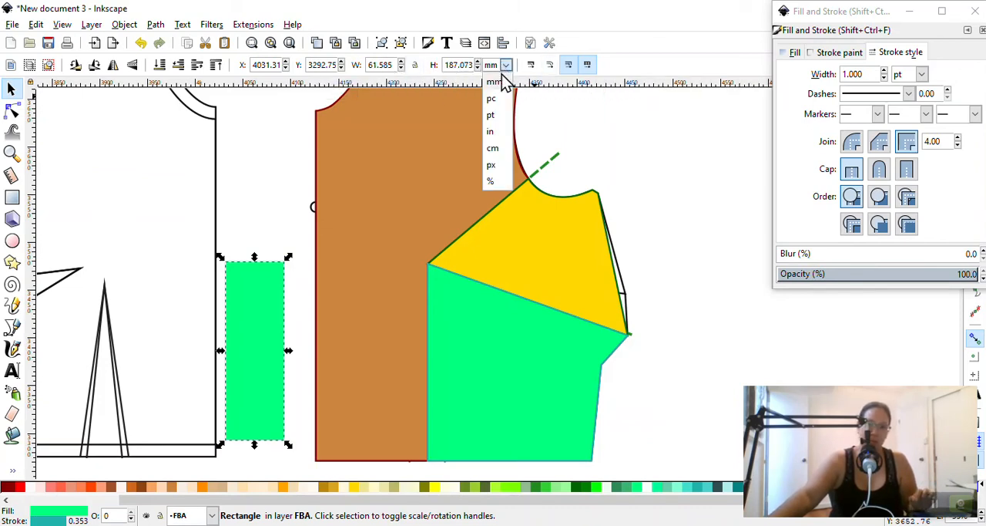
left_click(493, 132)
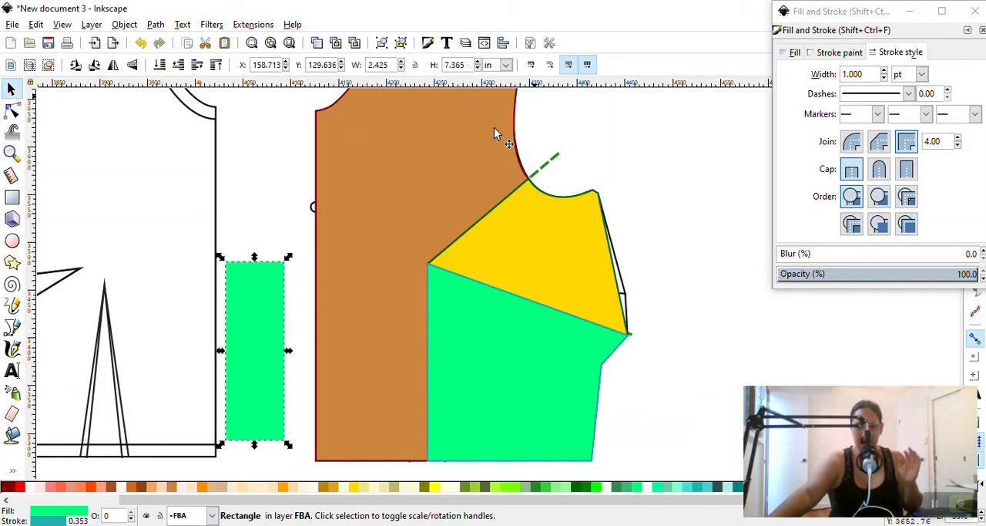
double_click(388, 66)
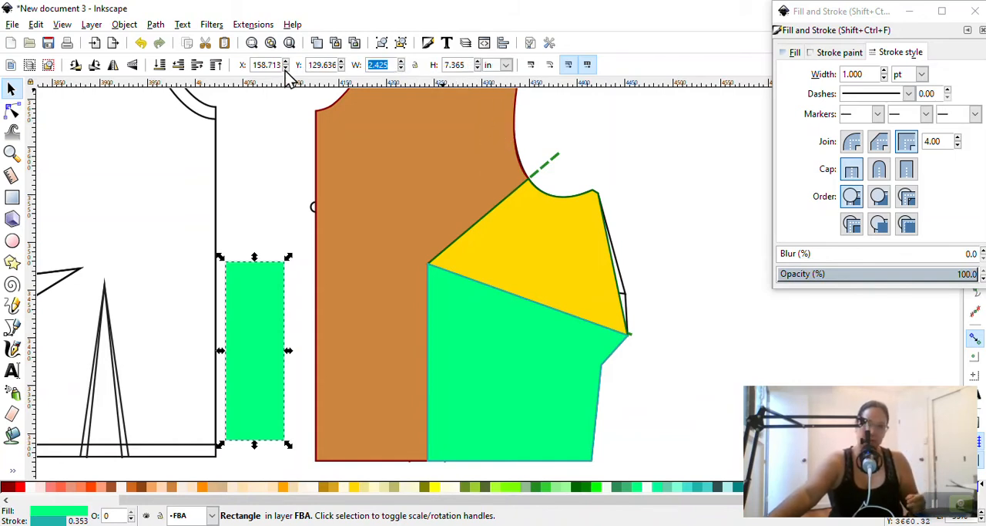
type("1")
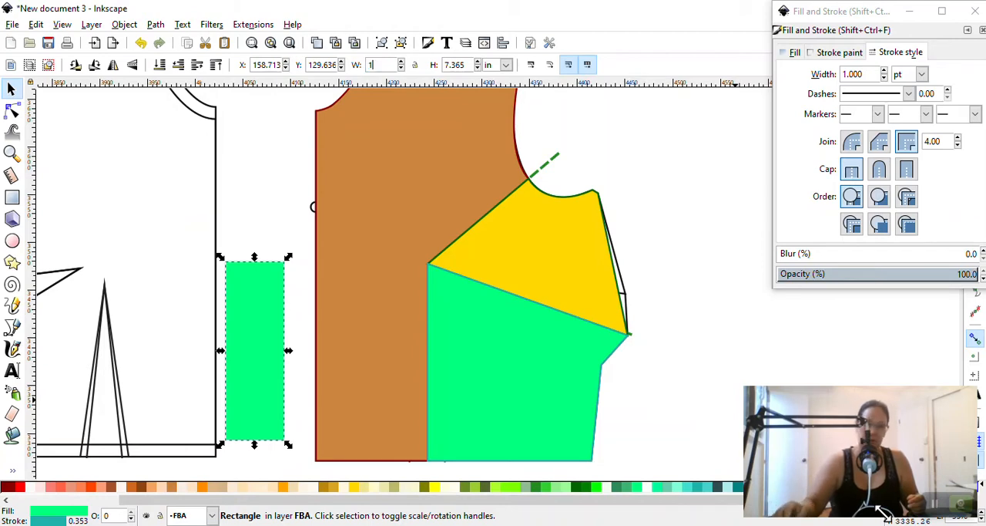
key("Return")
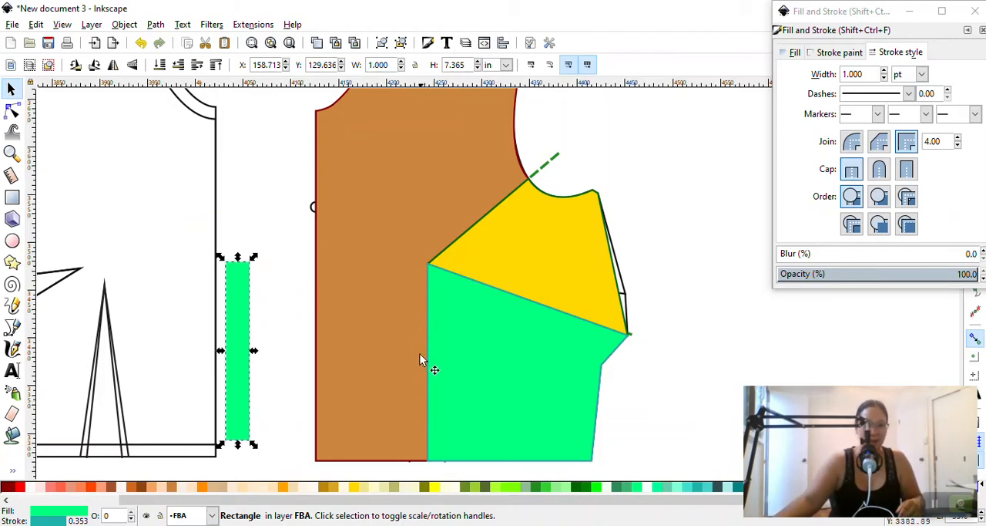
left_click(269, 193)
Move the narrow rectangle over the vertical cut line with its lower edge on the hem, and fill it with yellow-green
left_click_drag(245, 360, 445, 379)
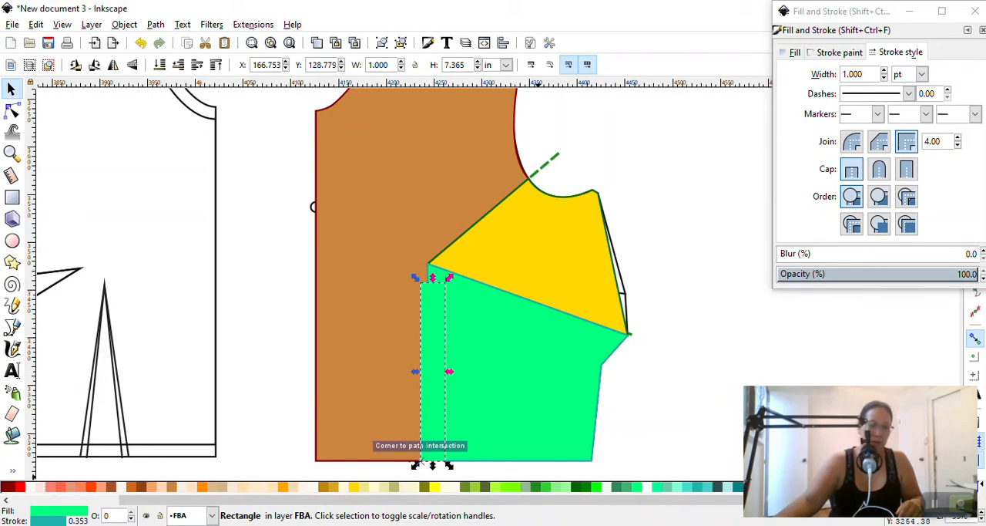
left_click(492, 490)
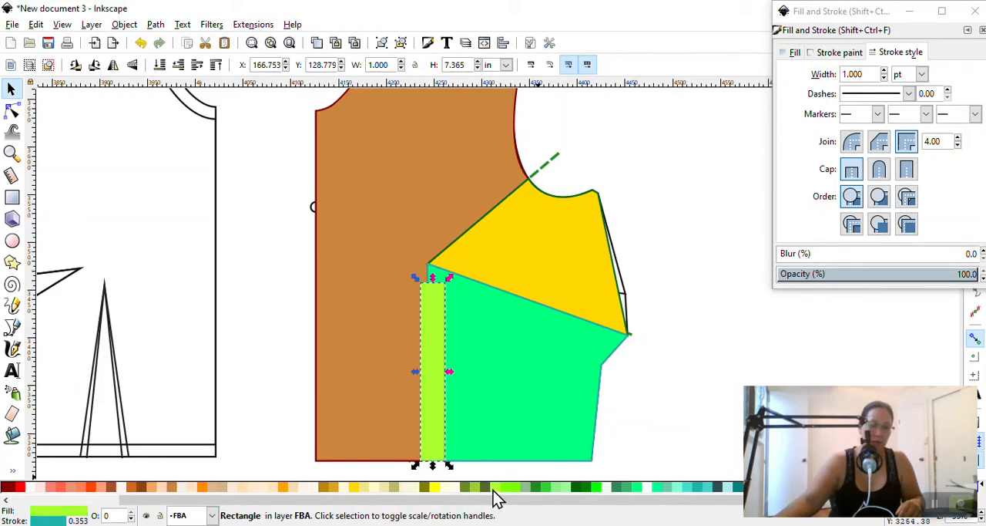
left_click(720, 309)
Select the gold underarm piece and the green lower side piece together and remove their fill, magnifying the screen to pick the no-colour swatch
scroll(634, 283, "down", 3)
left_click(570, 262)
scroll(574, 265, "up", 3)
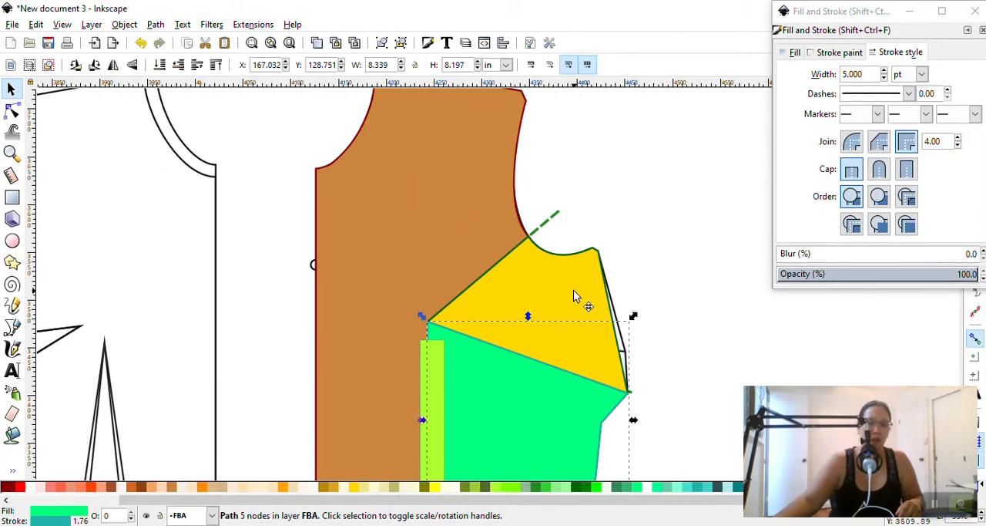
left_click(576, 290)
scroll(594, 286, "down", 5)
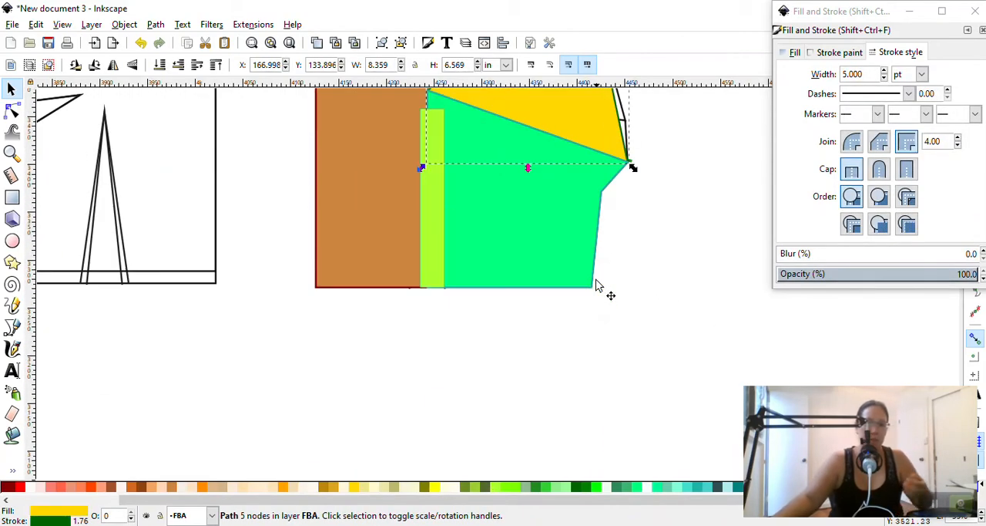
left_click(567, 242, "shift")
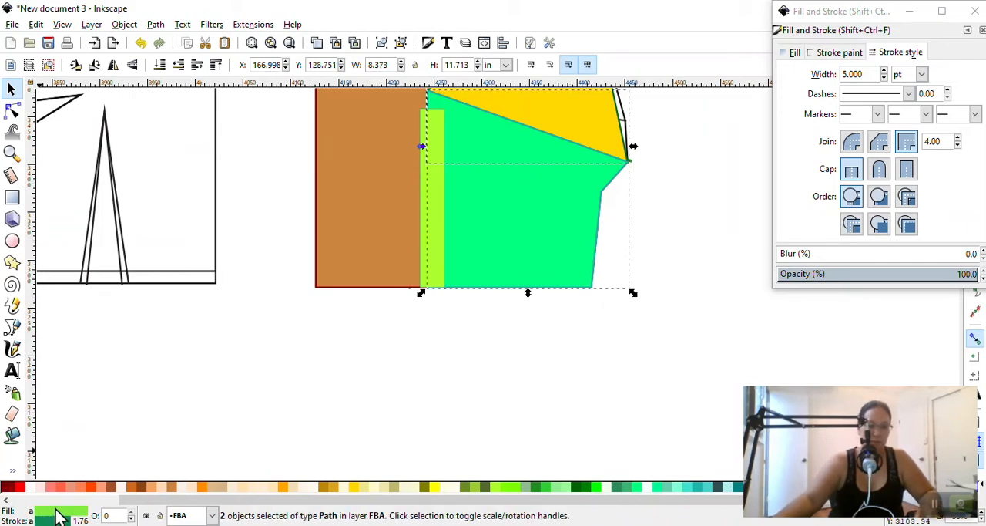
left_click_drag(192, 498, 62, 506)
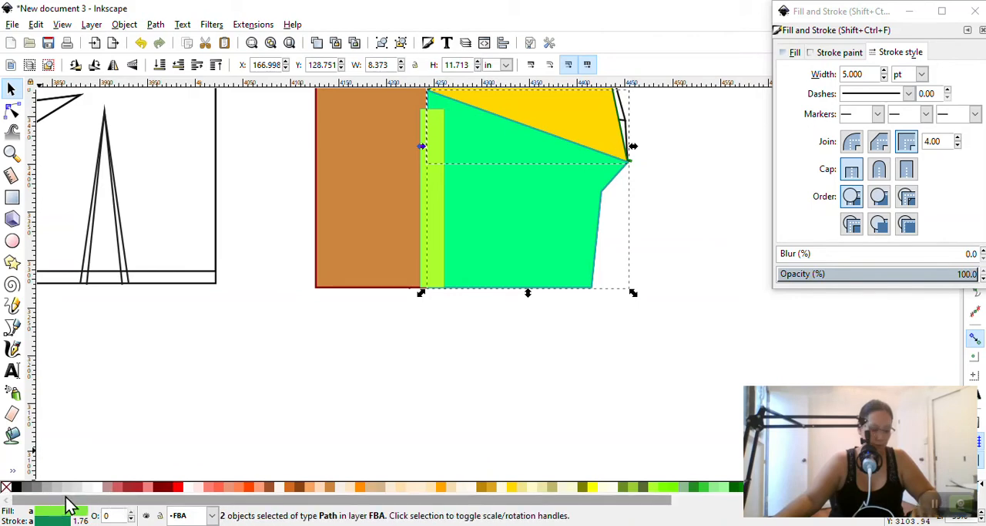
key("alt")
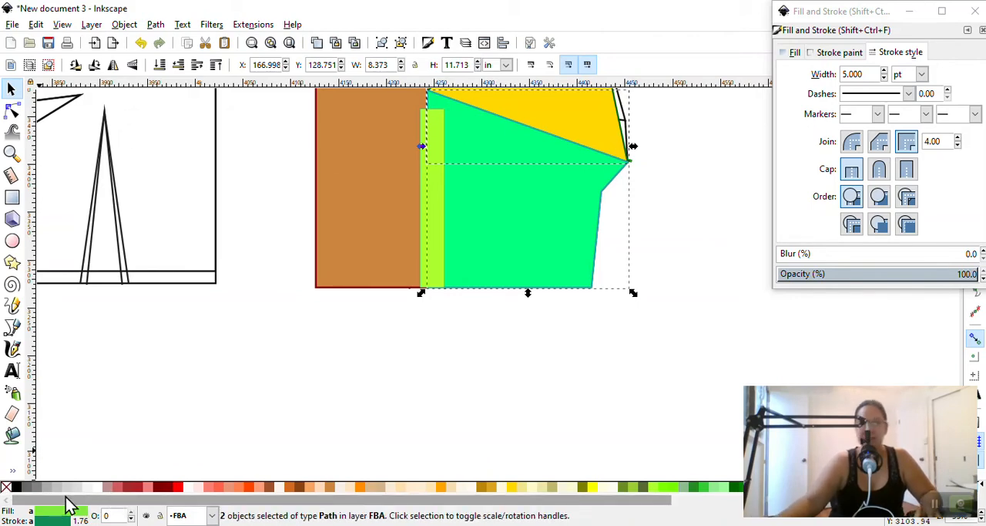
key("super+plus")
key("super+plus")
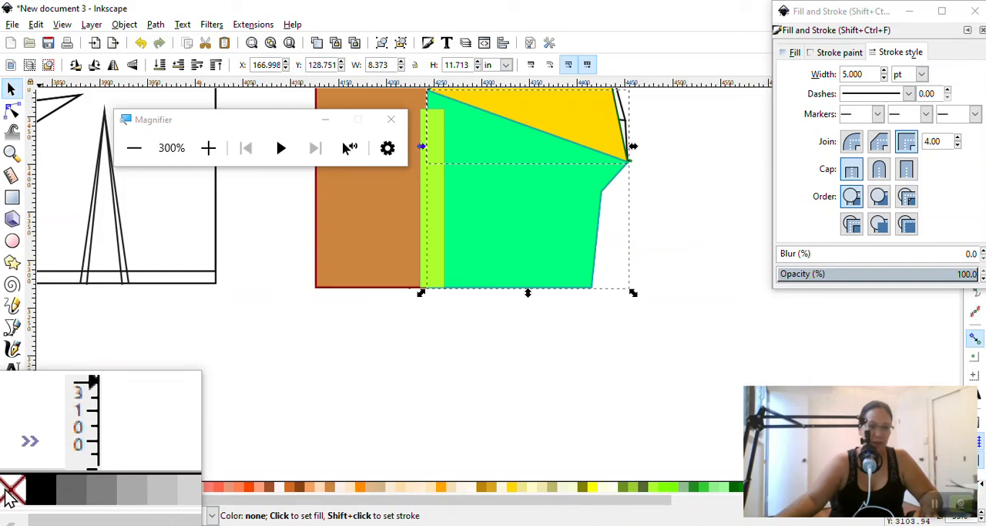
left_click(9, 491)
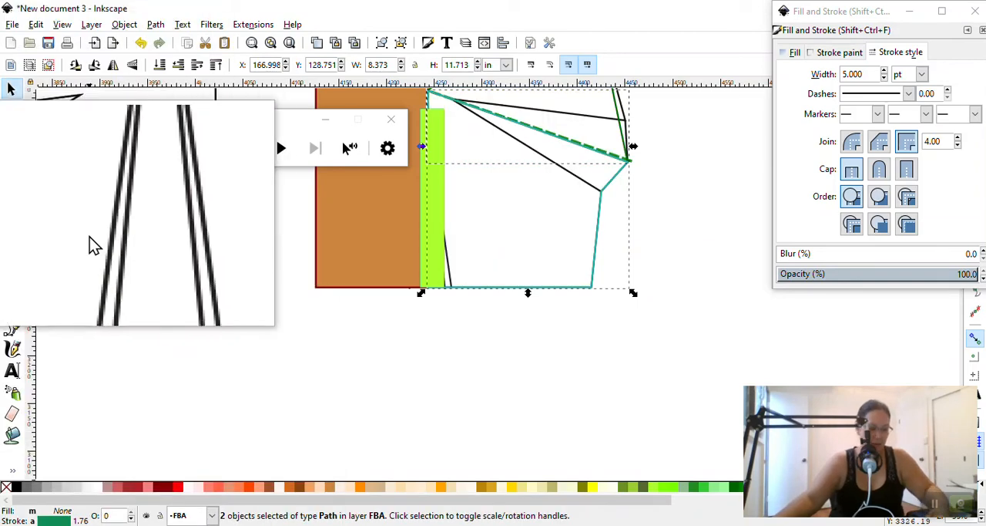
key("super+Escape")
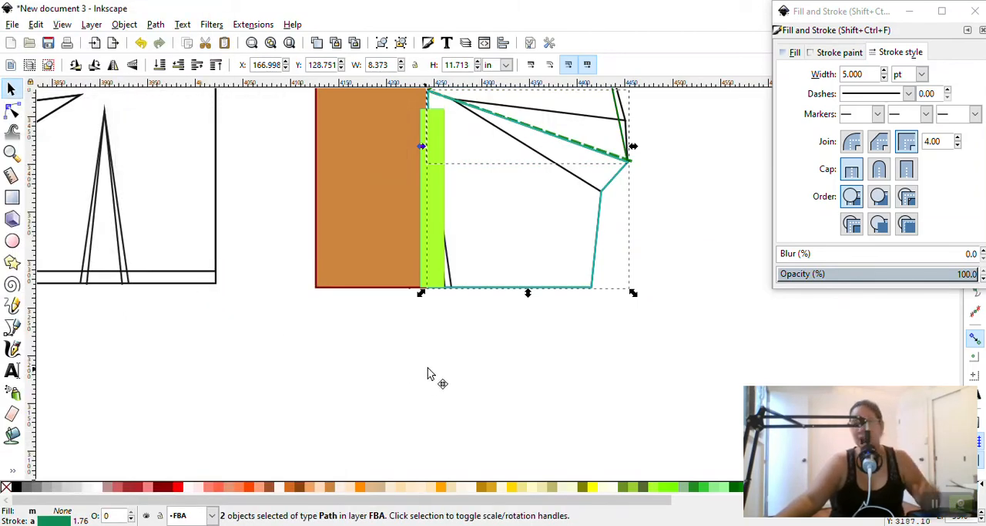
Clear the selection, reselect the unfilled lower side and underarm pieces together, and show their rotation handles
scroll(590, 353, "up", 4)
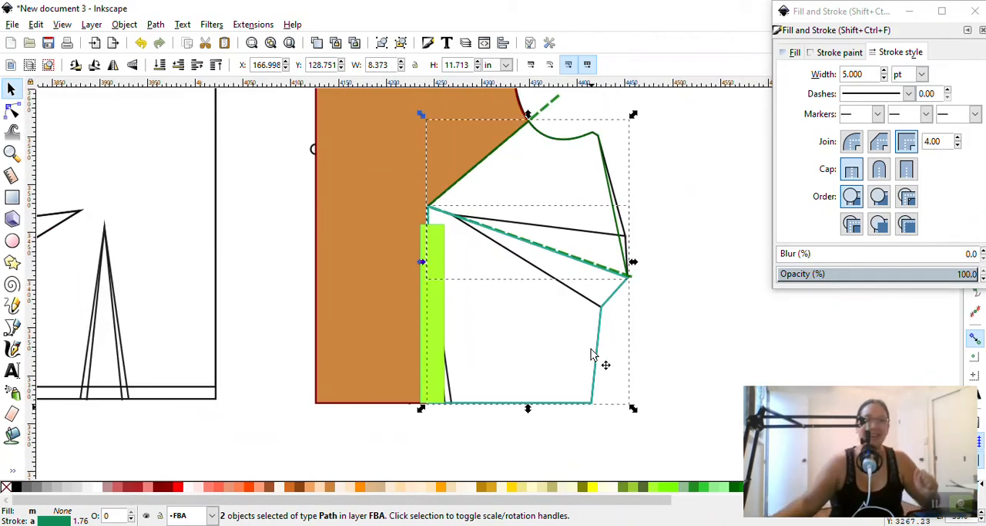
scroll(532, 366, "up", 1)
left_click(655, 376)
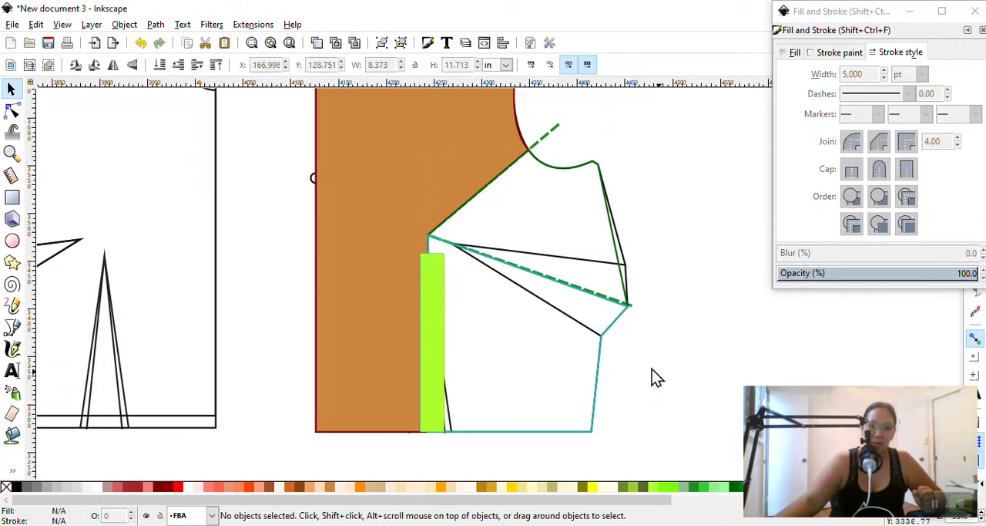
left_click(599, 350)
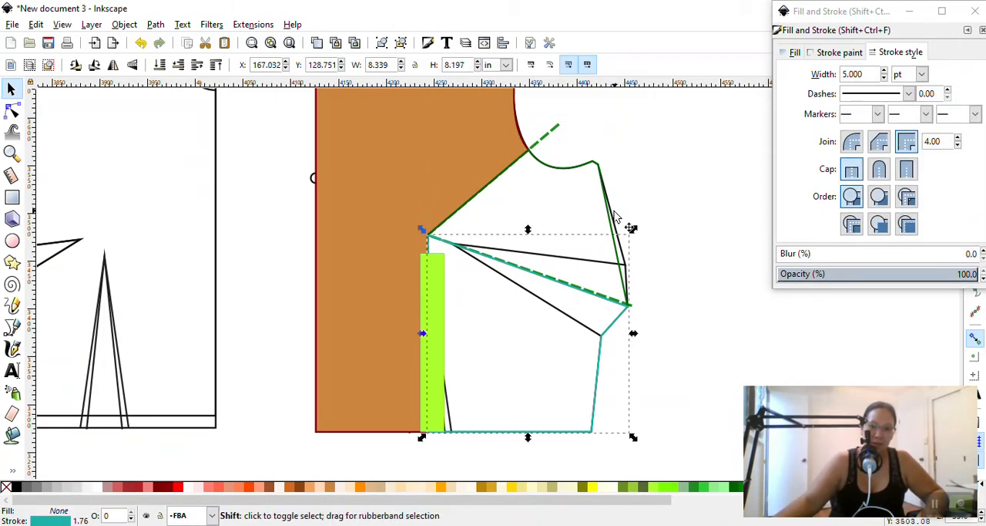
left_click(612, 230, "shift")
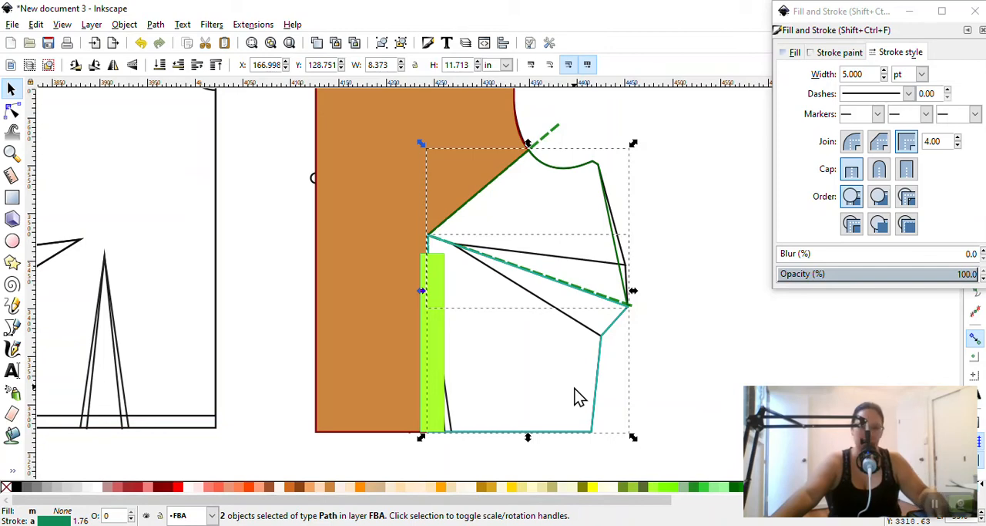
left_click(677, 401)
left_click(597, 385)
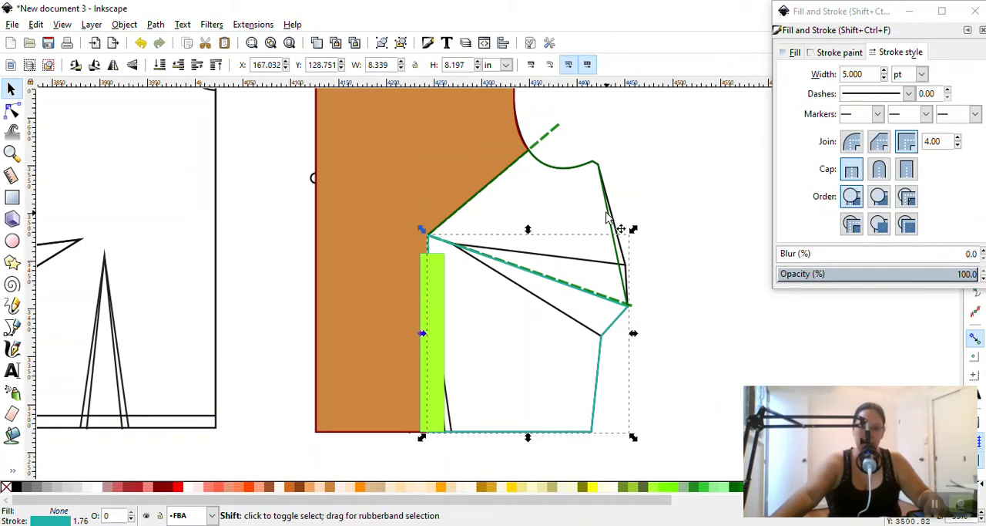
left_click(607, 206, "shift")
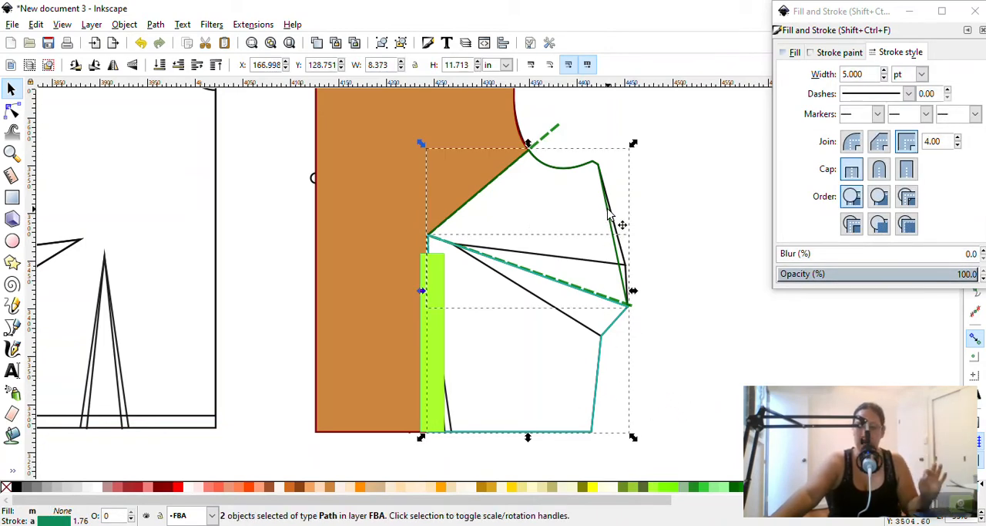
left_click(608, 212)
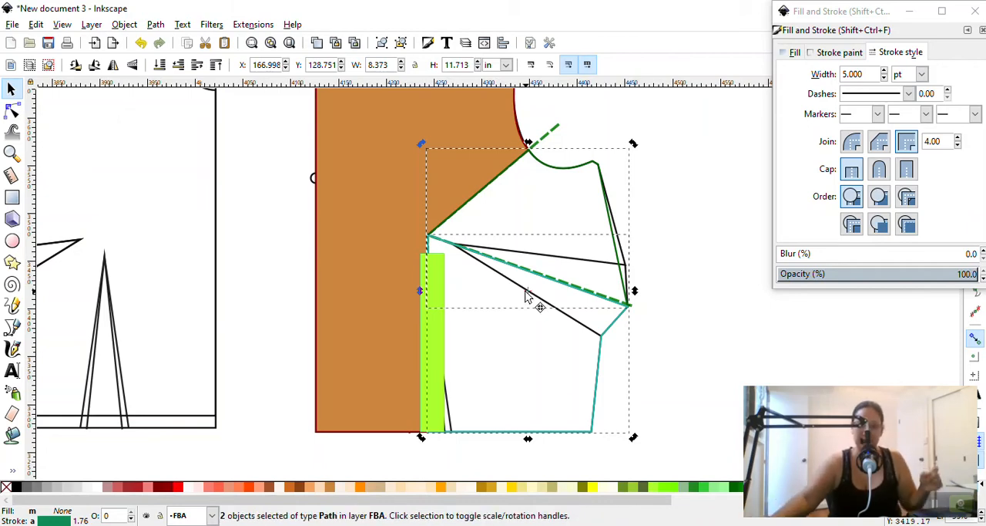
Magnify the screen and move the two pieces' rotation centre to the point where the upper cut line meets the armhole
key("super+plus")
key("super+plus")
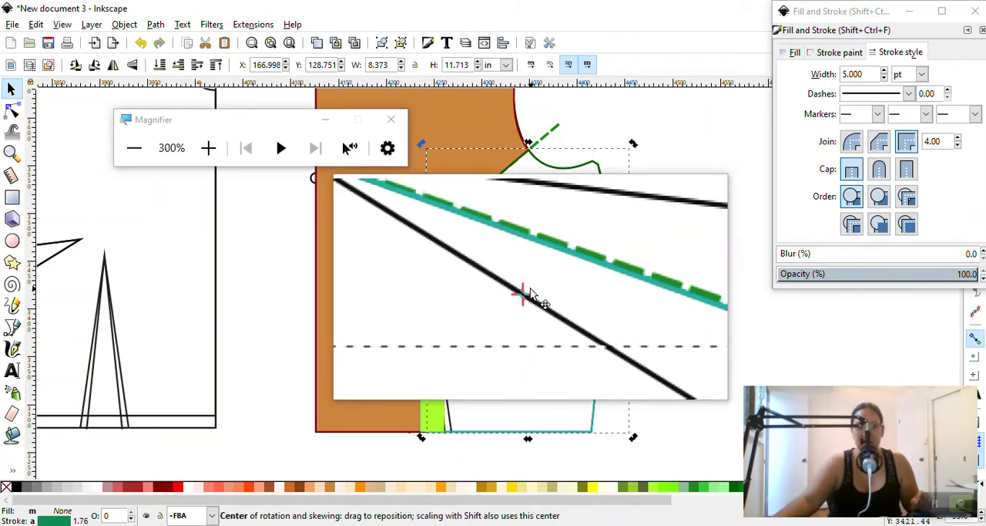
left_click_drag(527, 297, 528, 156)
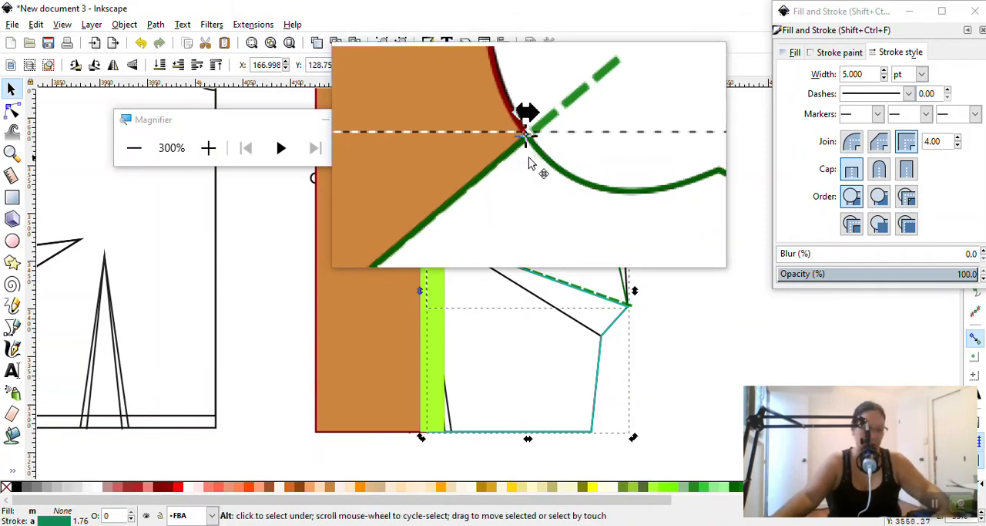
Try to rotate the two side pieces about the armhole point, and undo the rotation
key("super+Escape")
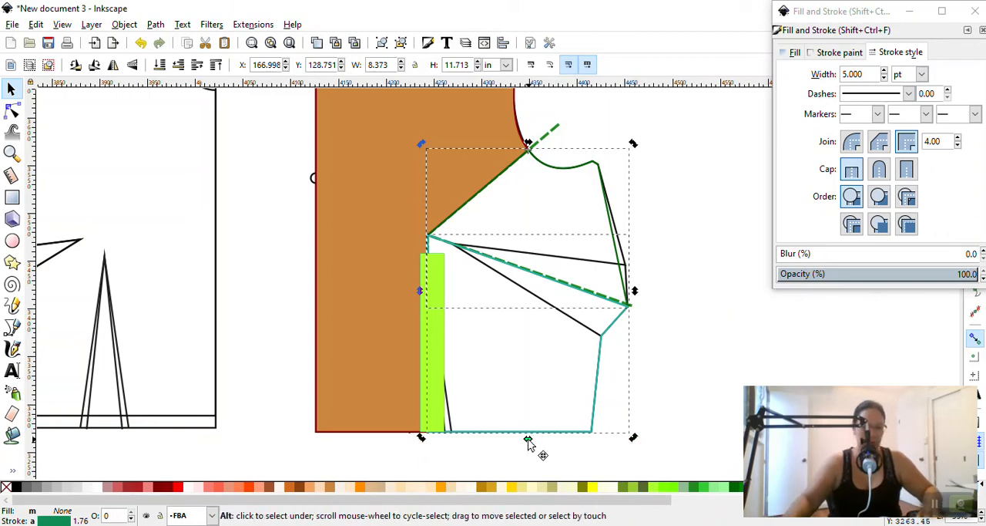
key("super+plus")
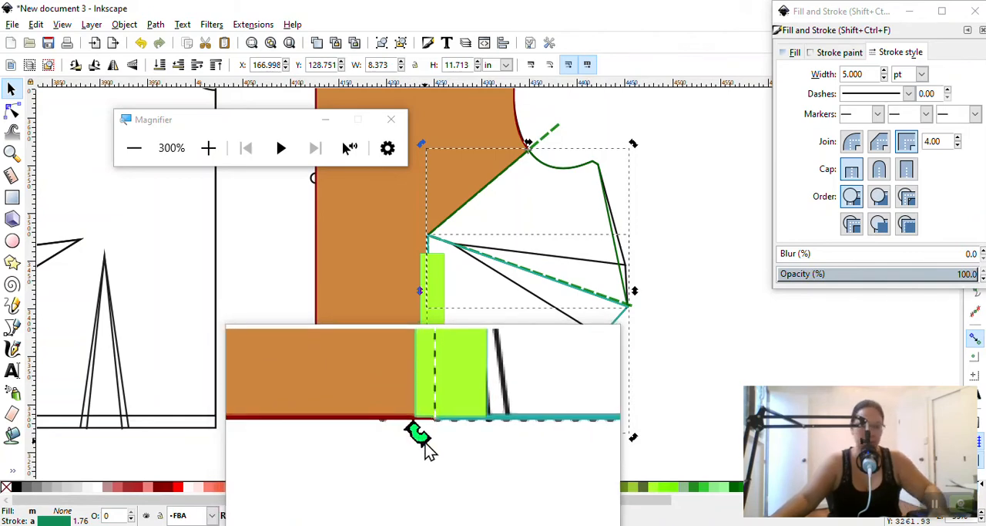
key("super+Escape")
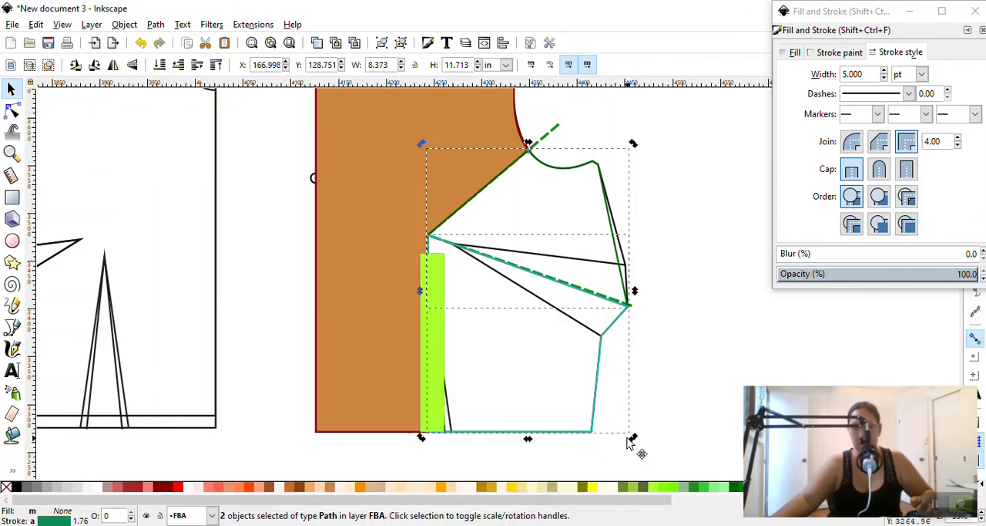
left_click_drag(423, 439, 469, 453)
key("ctrl+z")
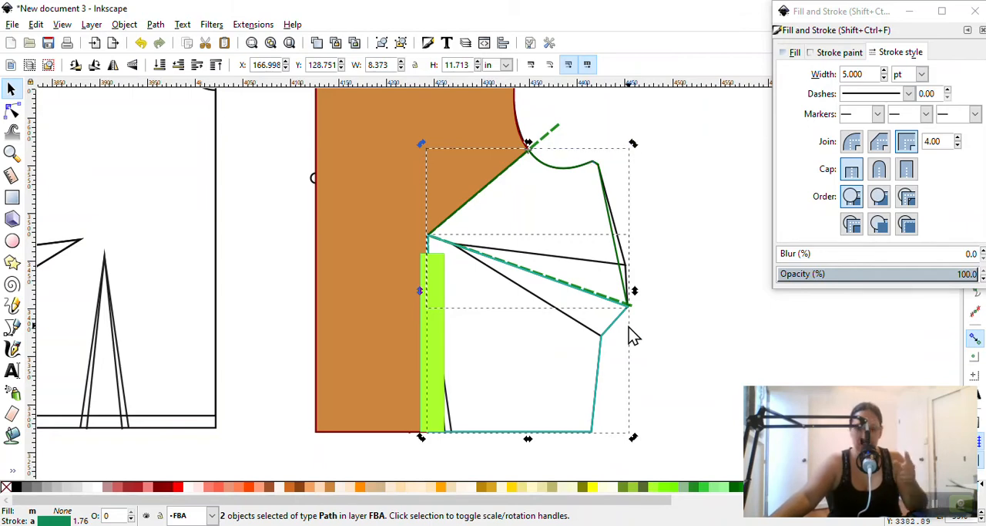
Close Fill and Stroke, turn off snapping, and rotate the two side pieces outward about the armhole point past the yellow-green strip
left_click(982, 31)
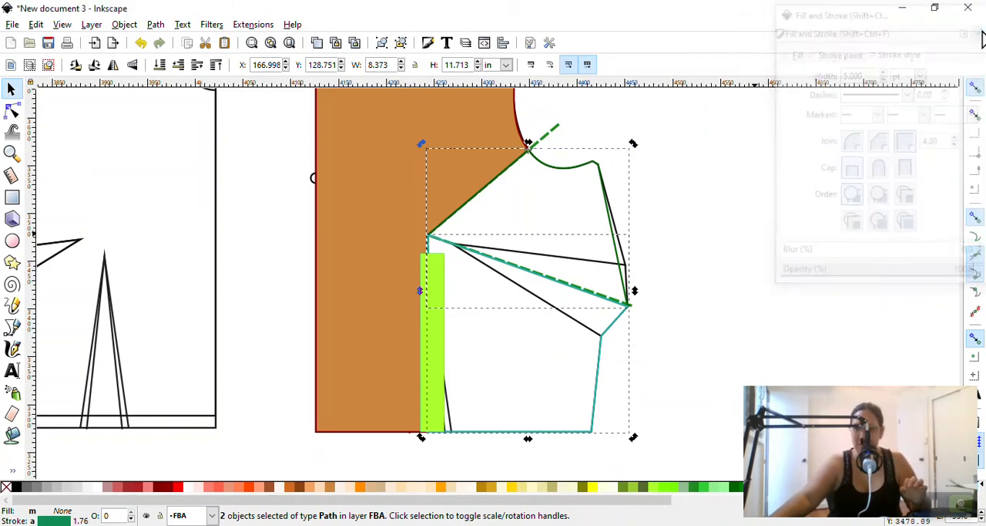
left_click(975, 91)
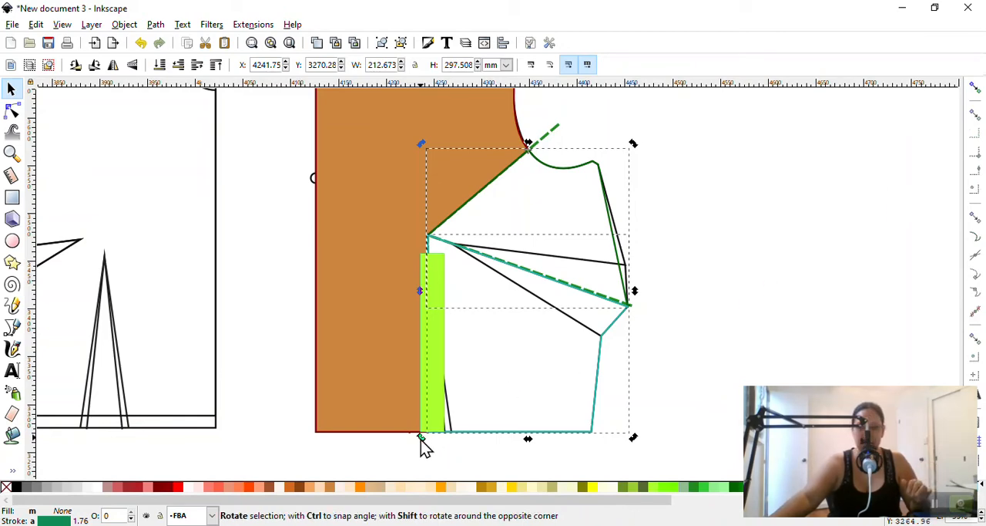
left_click_drag(420, 437, 473, 456)
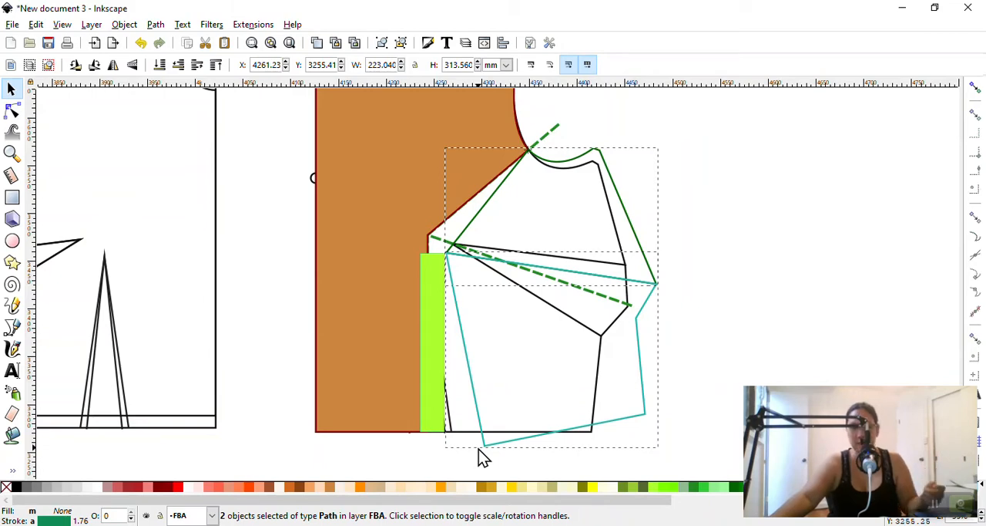
left_click_drag(479, 449, 493, 454)
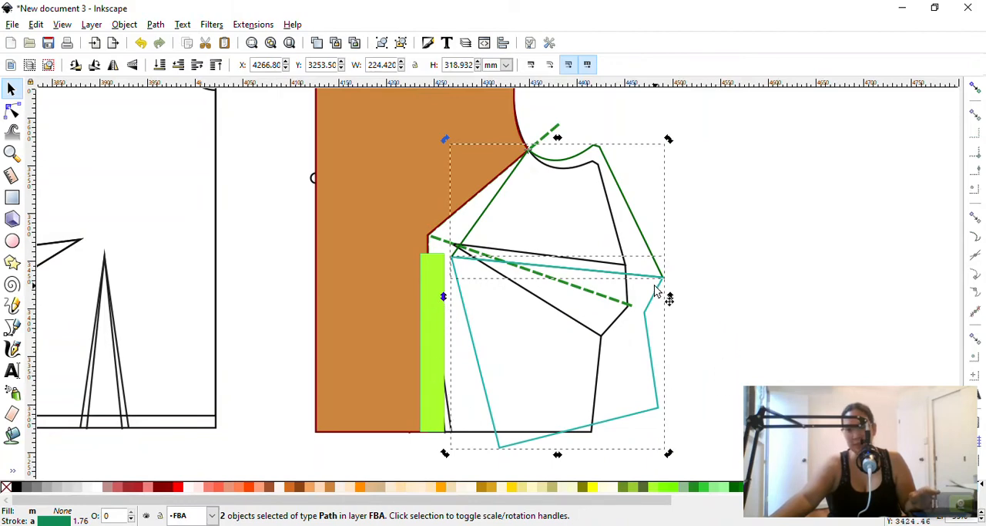
Try to rotate only the lower side piece about its upper inner corner until its cut edge is nearly vertical, and undo the rotation
left_click(690, 292)
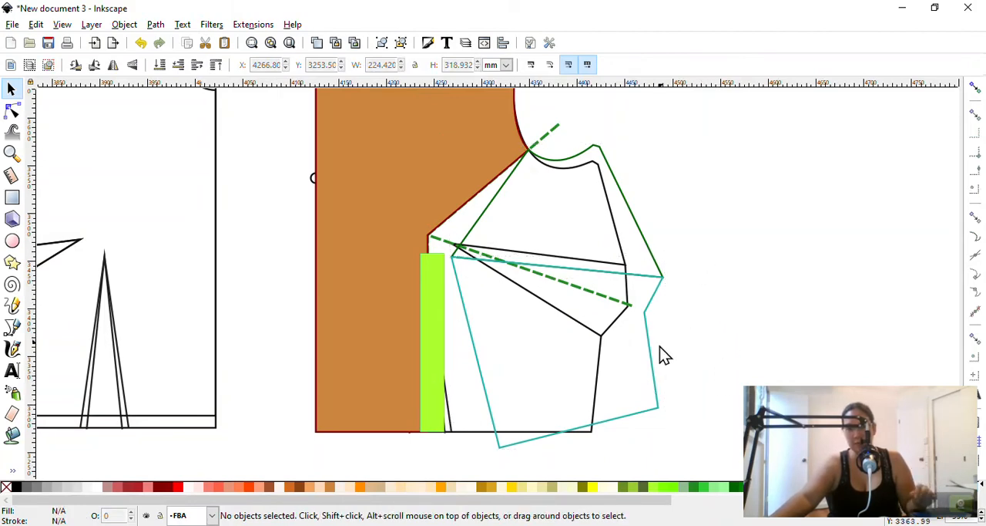
left_click(653, 365)
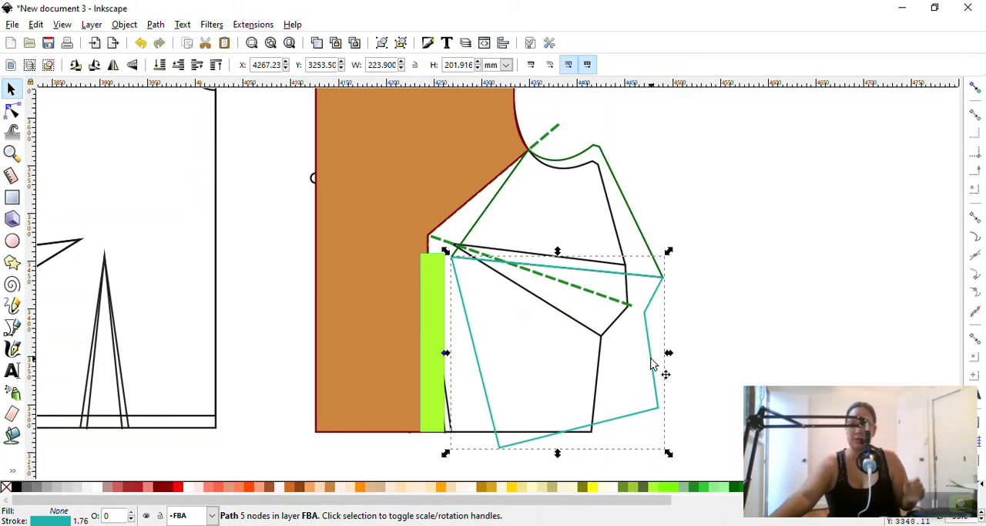
left_click(653, 364)
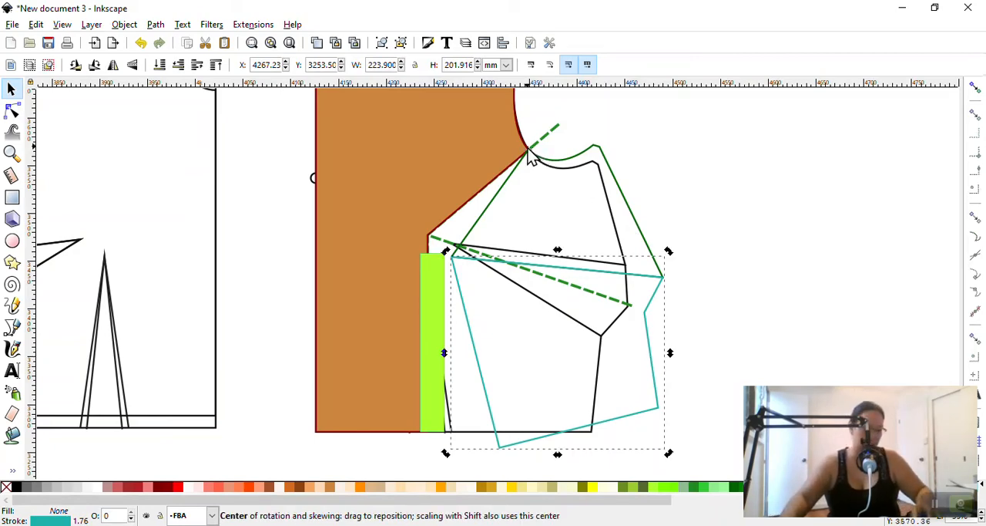
key("super+plus")
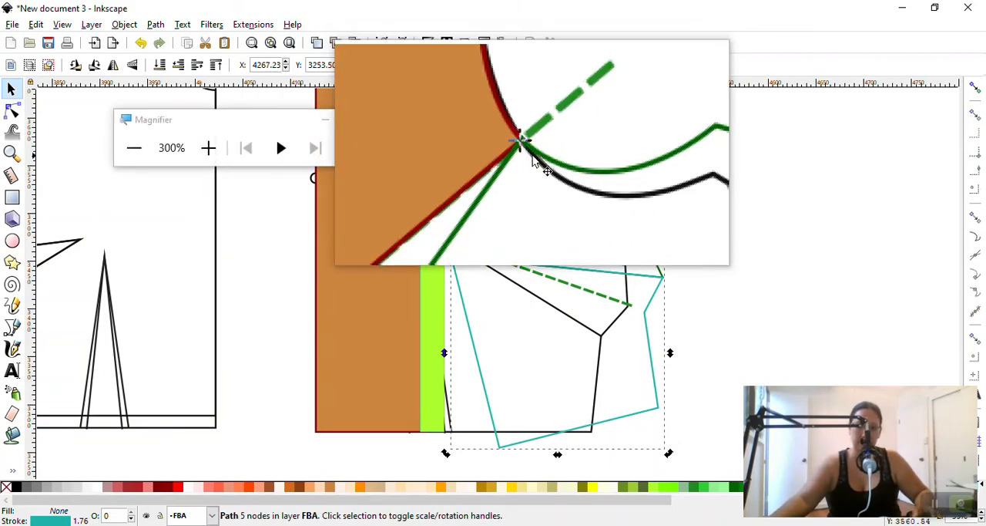
left_click_drag(529, 158, 458, 268)
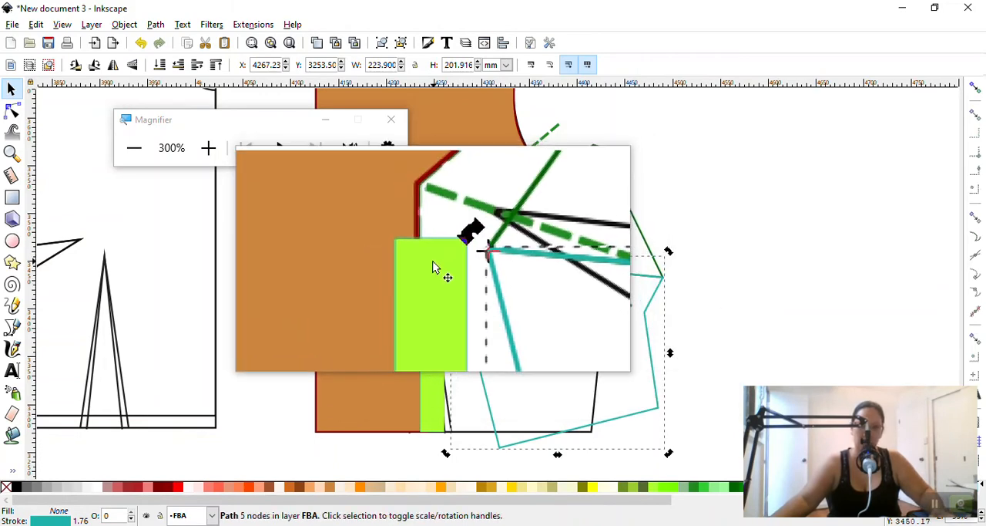
key("super+Escape")
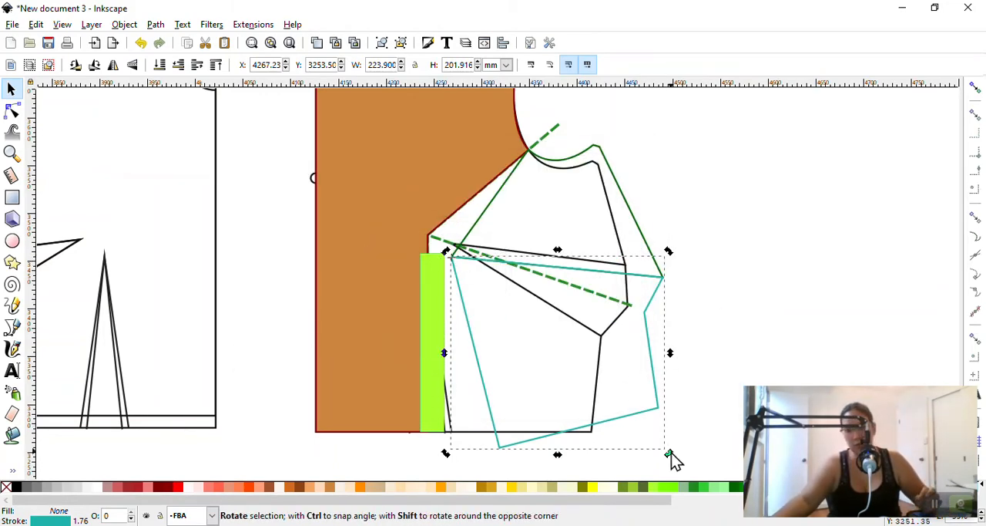
left_click_drag(670, 453, 636, 478)
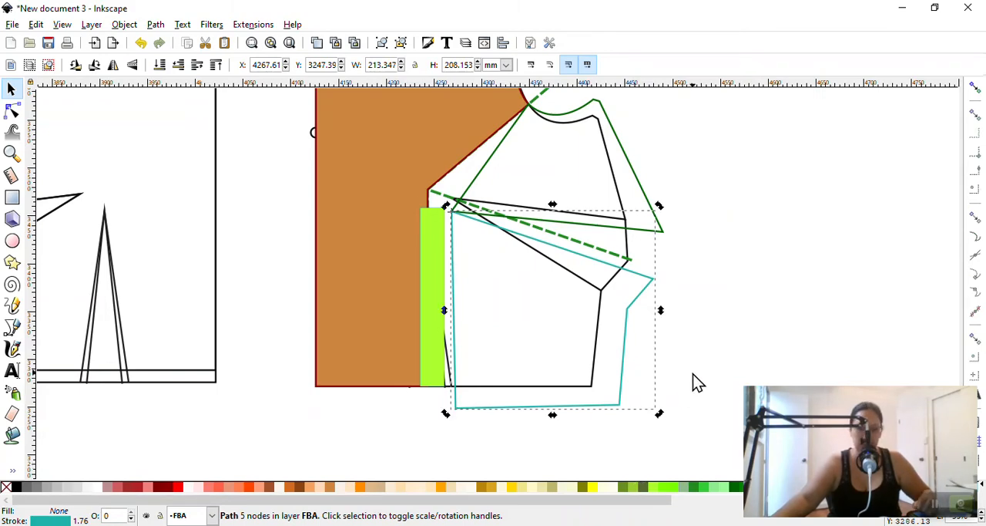
key("ctrl+shift+z")
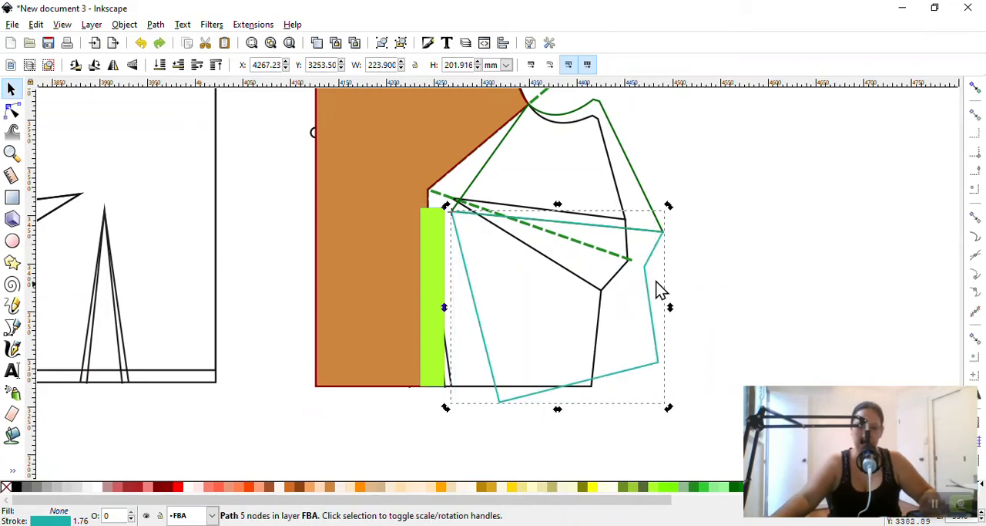
Select the underarm and lower side pieces together and set their rotation centre back on the armhole point
left_click(616, 140, "shift")
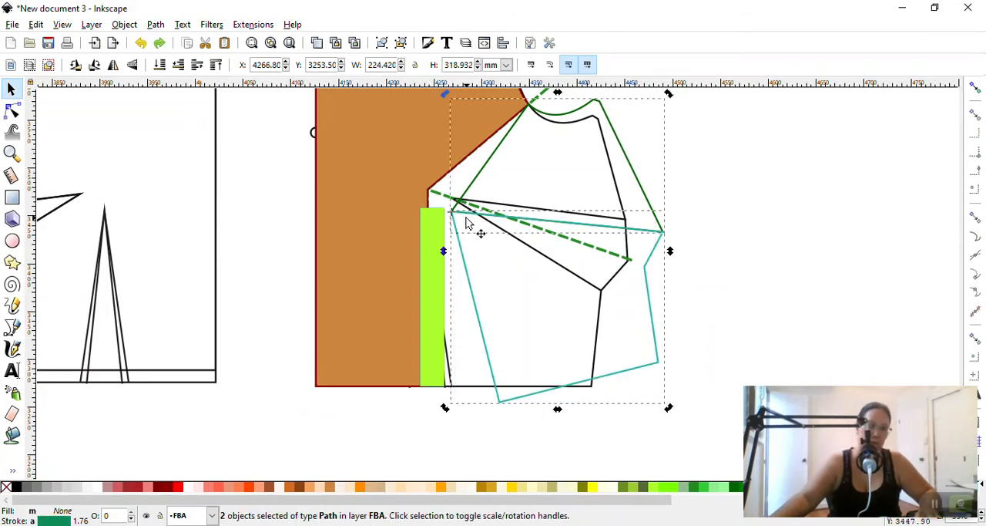
left_click_drag(453, 211, 530, 110)
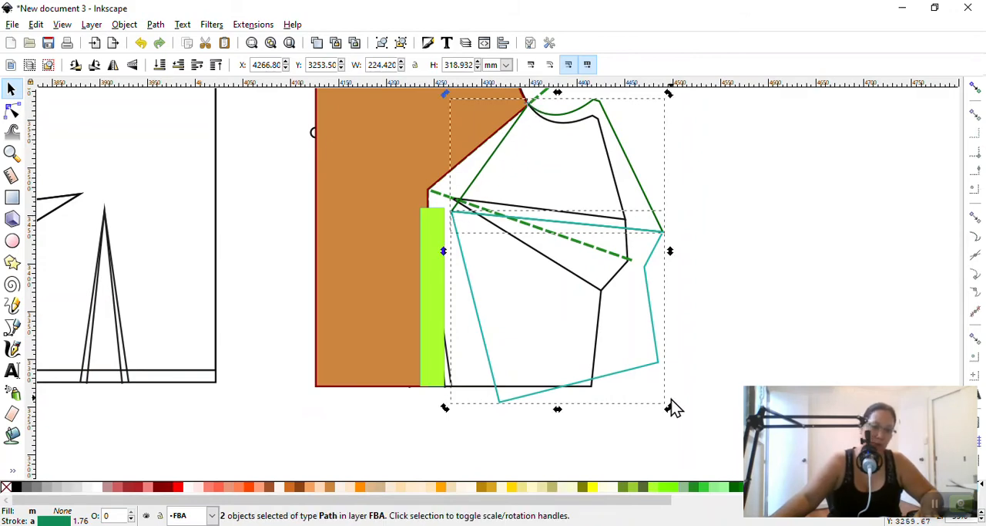
left_click(670, 412)
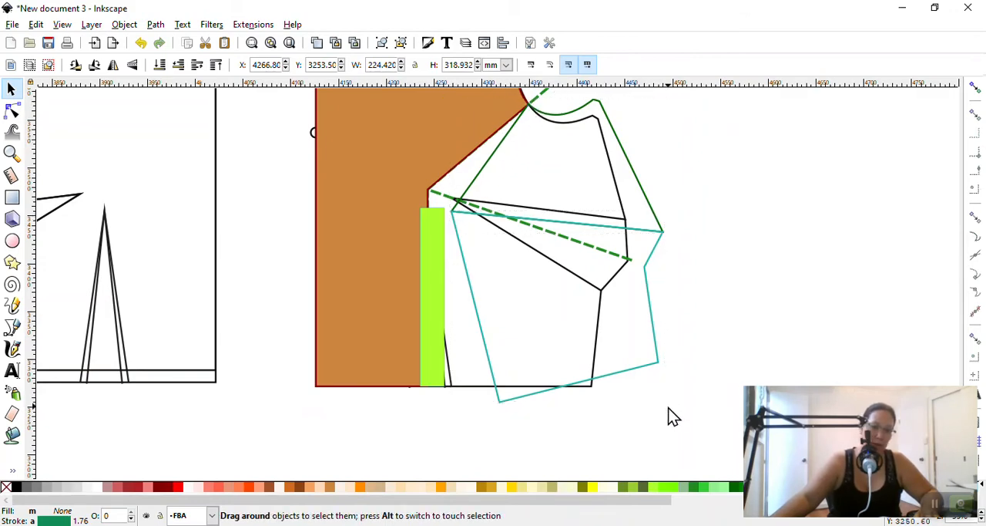
left_click(660, 223)
left_click(648, 308, "shift")
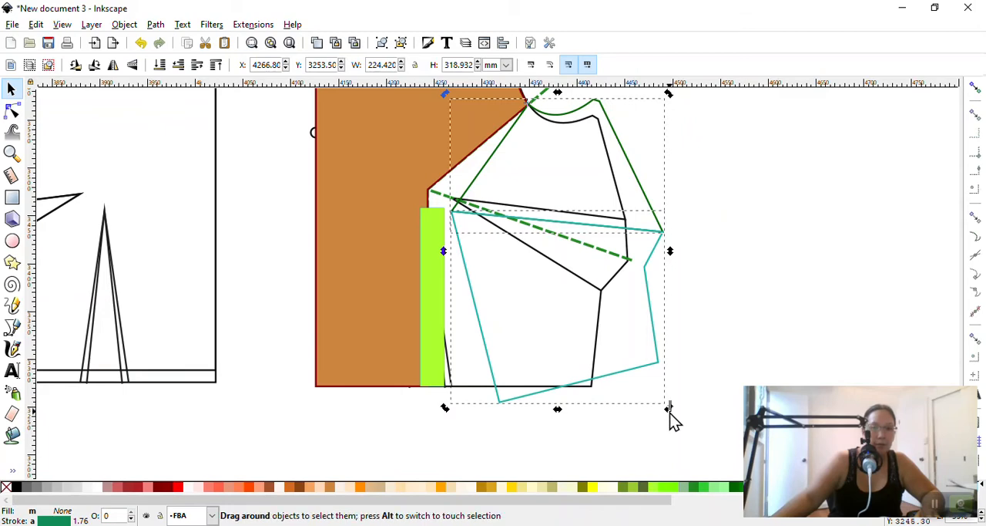
Reselect both side pieces and rotate them inward about the armhole point until their inner corner meets the yellow-green strip's outer edge
left_click(668, 421)
left_click(648, 218)
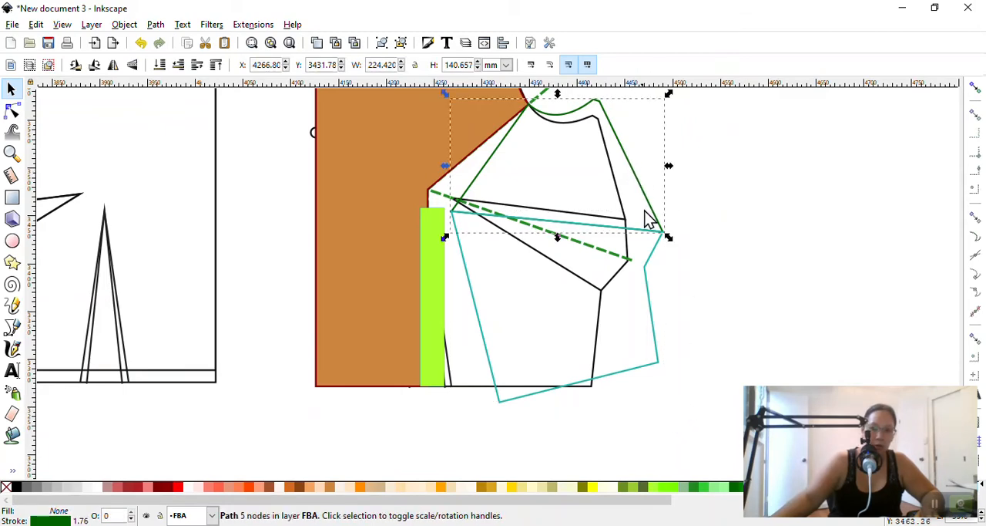
left_click(654, 281, "shift")
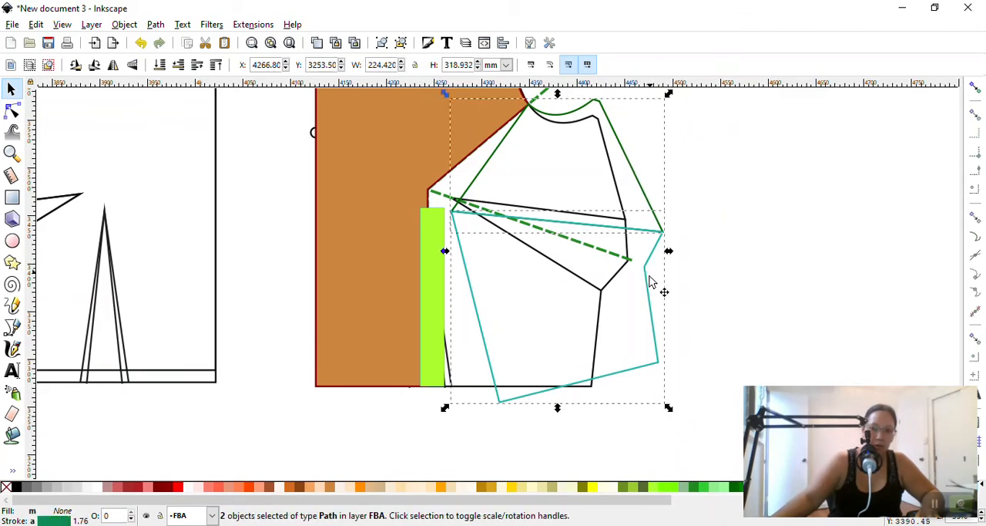
left_click(656, 338)
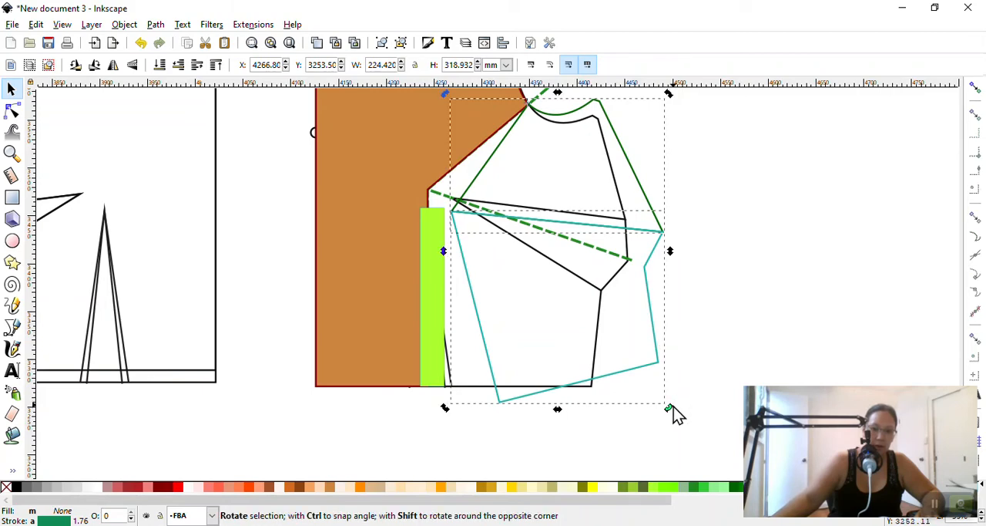
left_click_drag(674, 406, 652, 426)
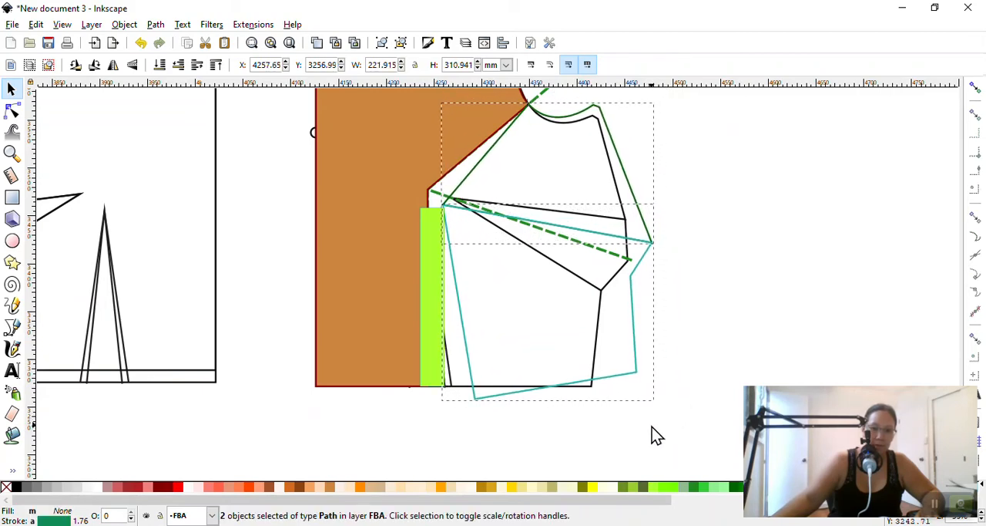
Rotate the lower side piece about its upper inner corner until its cut edge runs along the strip's outer edge, and deselect it
left_click(698, 263)
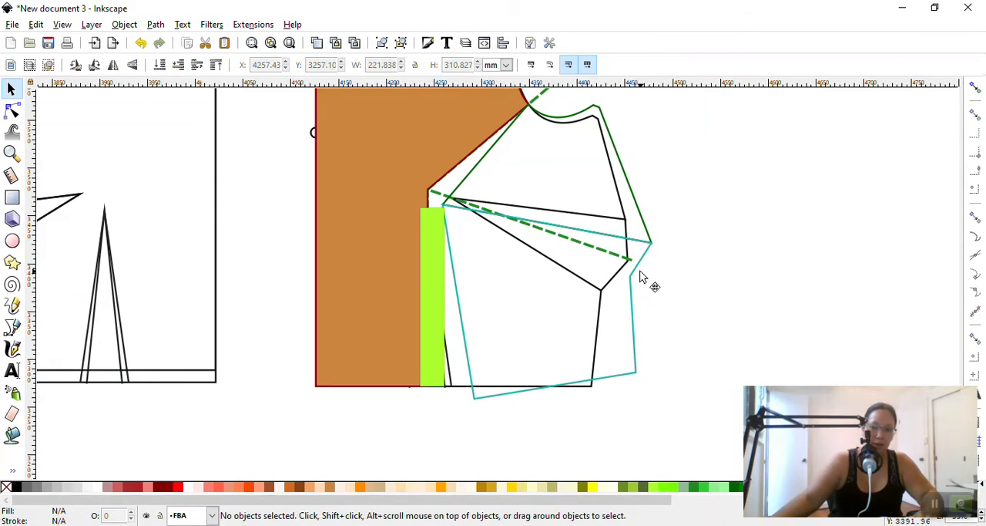
left_click(639, 276)
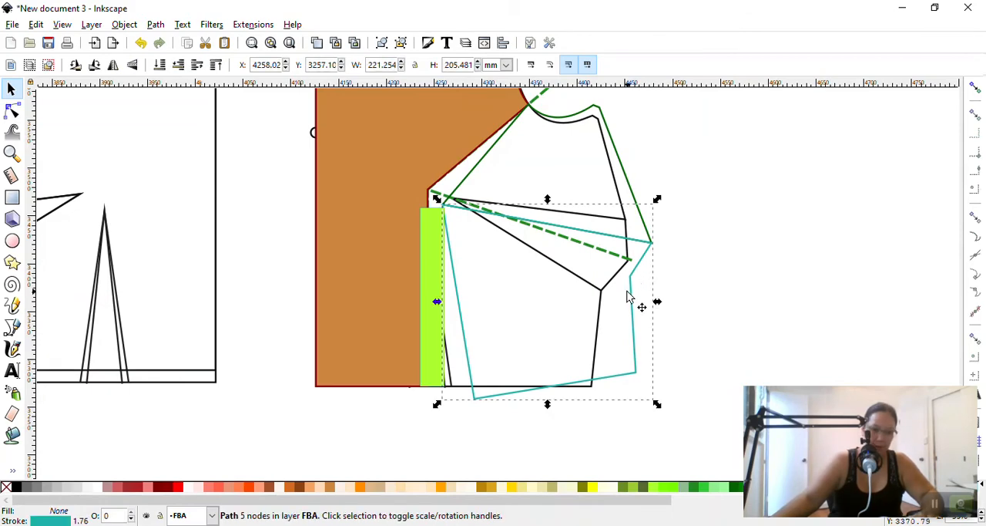
left_click(628, 297)
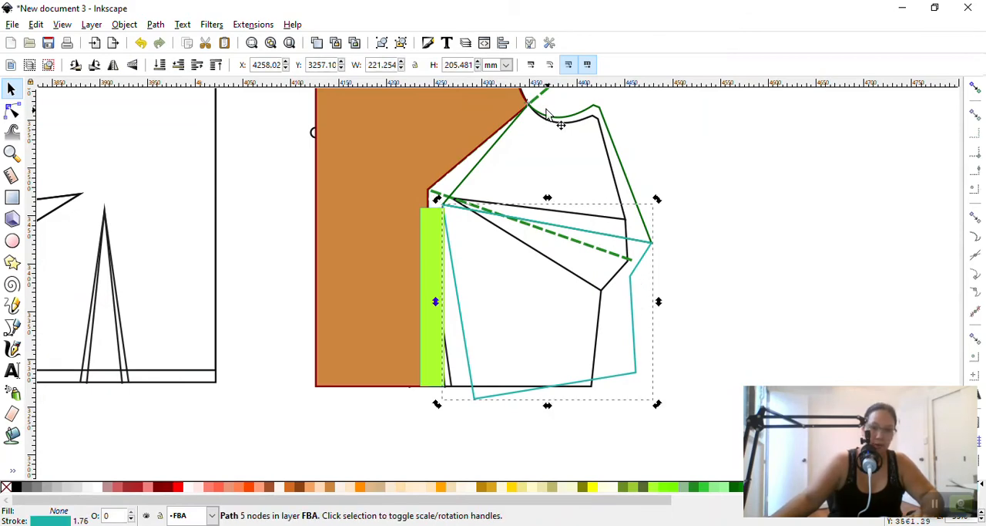
left_click_drag(642, 307, 521, 122)
left_click_drag(467, 205, 445, 206)
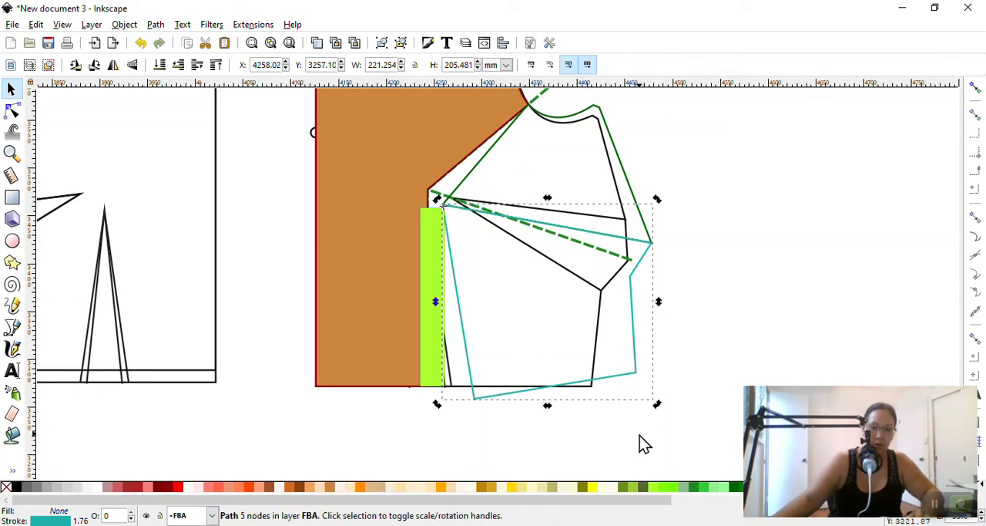
left_click_drag(436, 409, 410, 414)
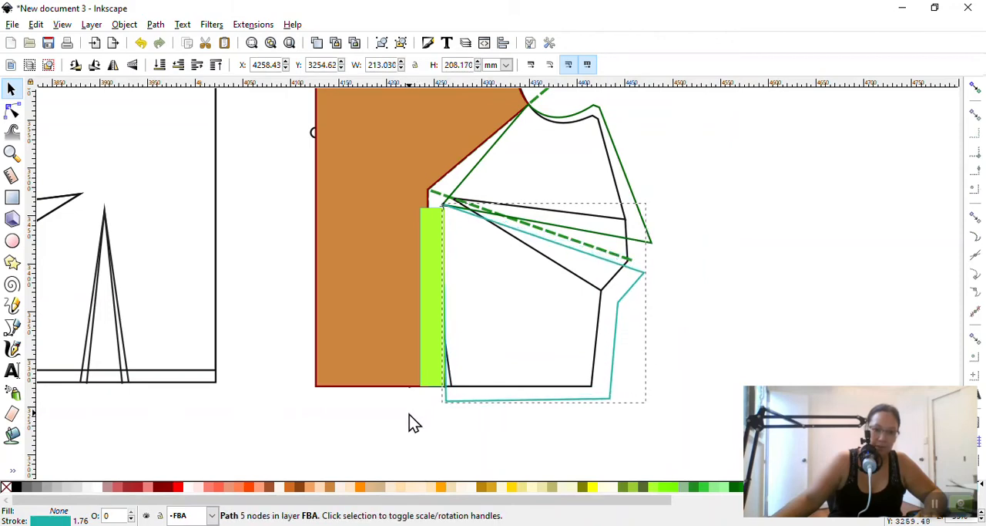
left_click(751, 285)
Draw a rectangle about 135 by 69 mm across the lower part of the brown centre panel and the yellow-green strip
scroll(753, 285, "up", 2)
scroll(399, 323, "down", 5)
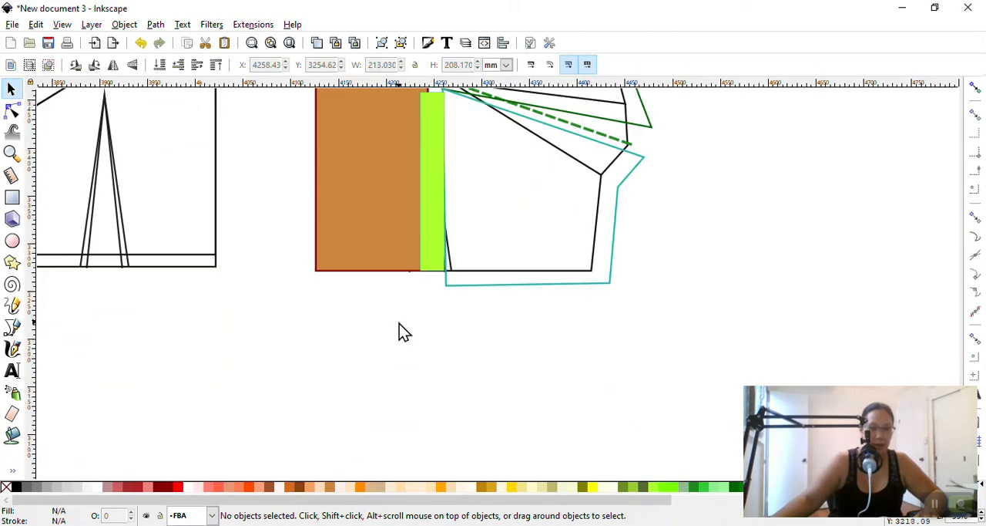
scroll(408, 326, "up", 1)
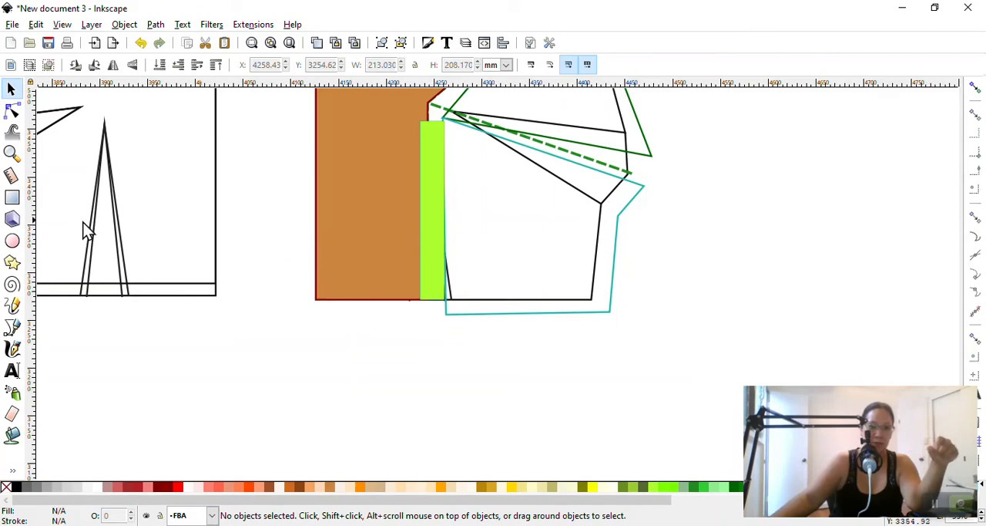
left_click(12, 197)
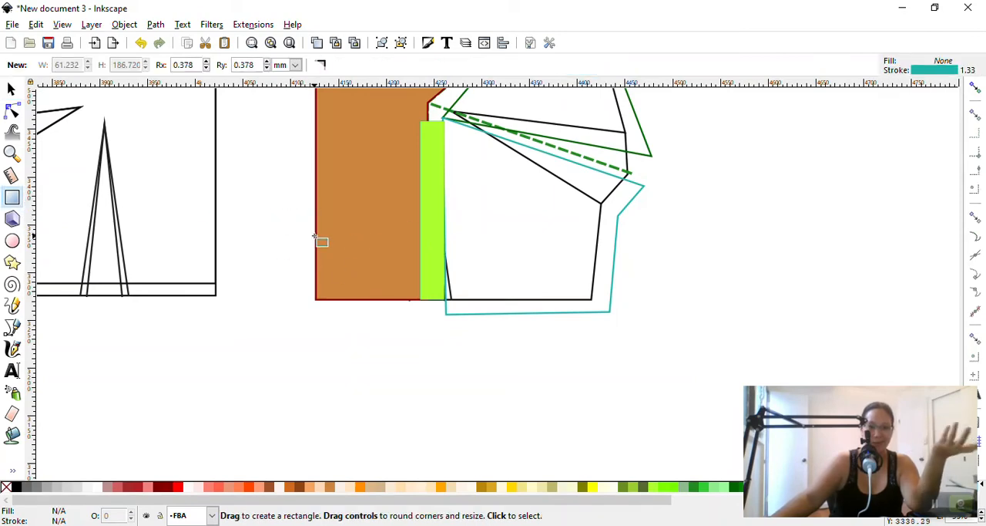
left_click_drag(315, 235, 444, 301)
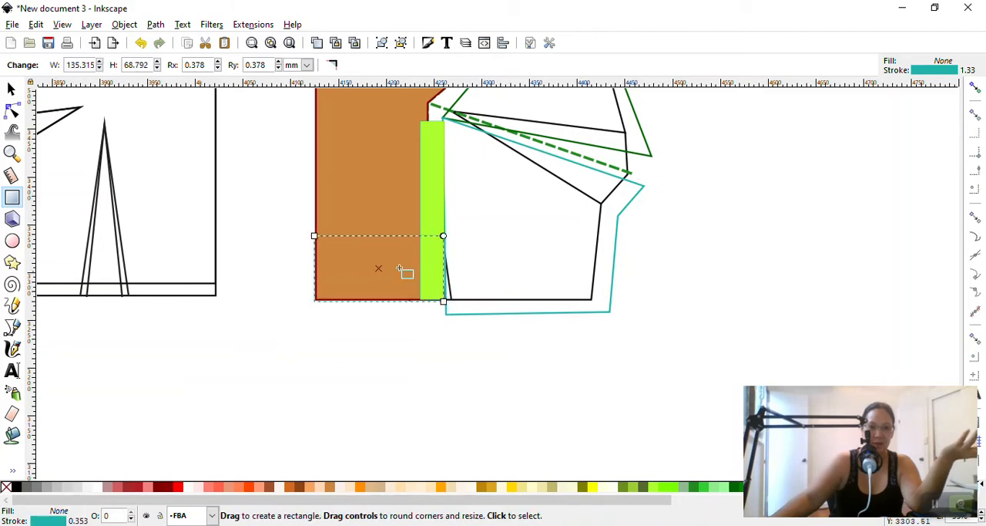
Move the new rectangle down until its lower edge meets the side piece's lowered hem, and delete the rectangle
left_click(10, 89)
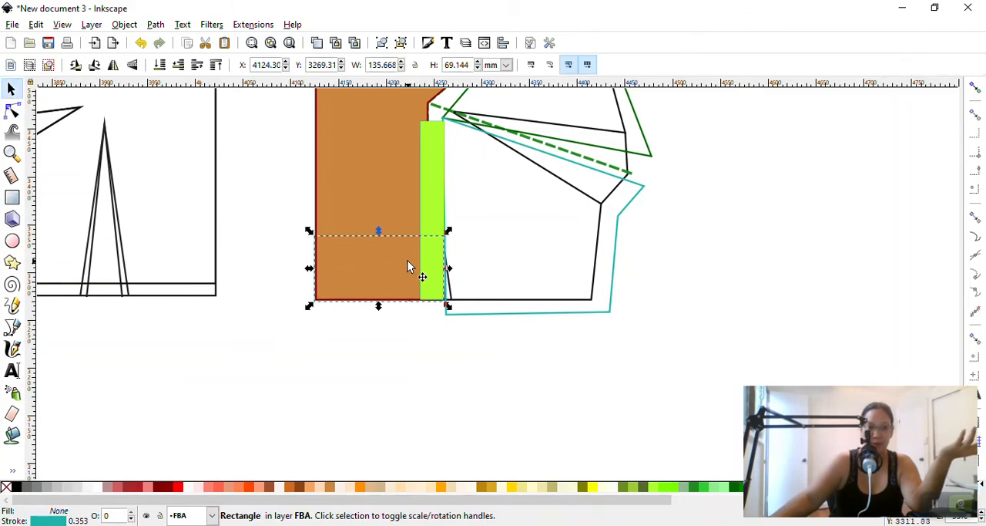
left_click_drag(407, 261, 407, 295)
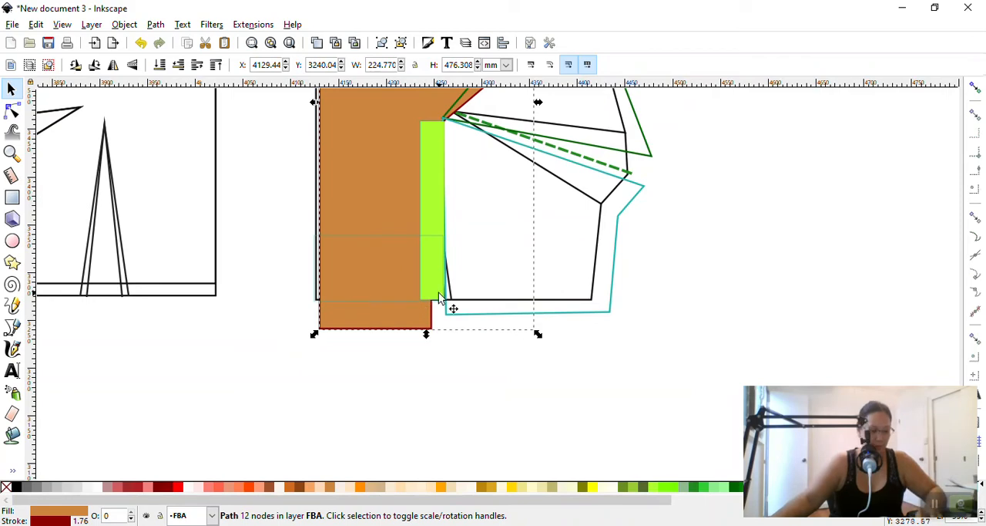
key("ctrl+z")
left_click(365, 235)
left_click_drag(369, 237, 371, 252)
left_click(621, 358)
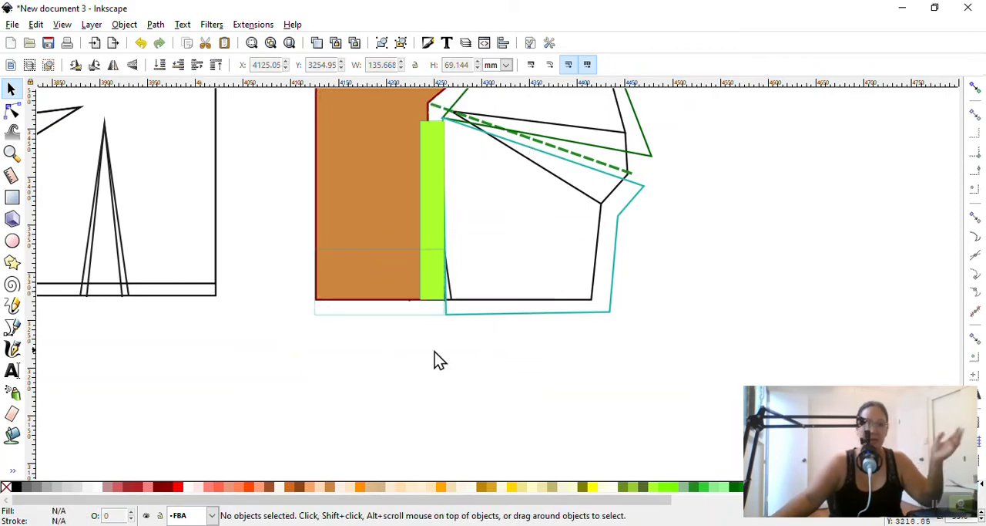
left_click(378, 314)
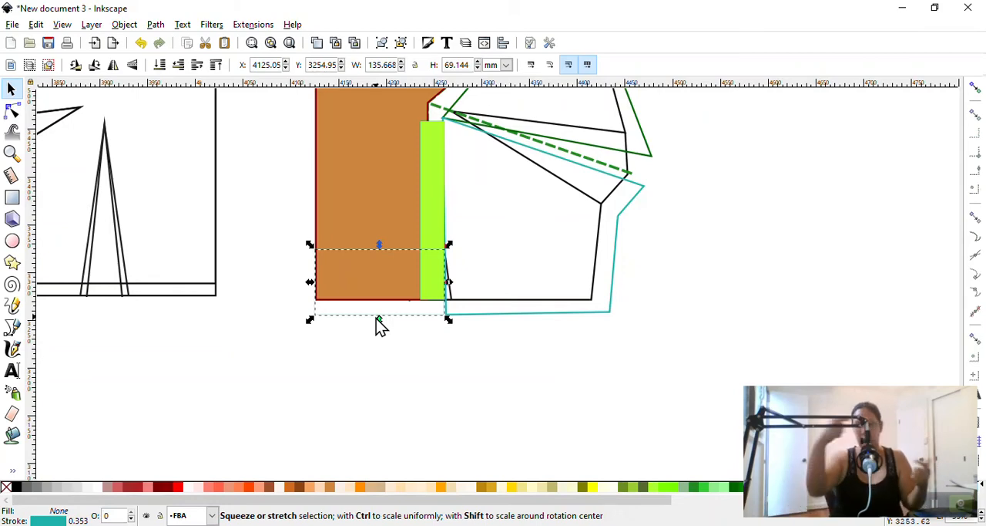
key("Delete")
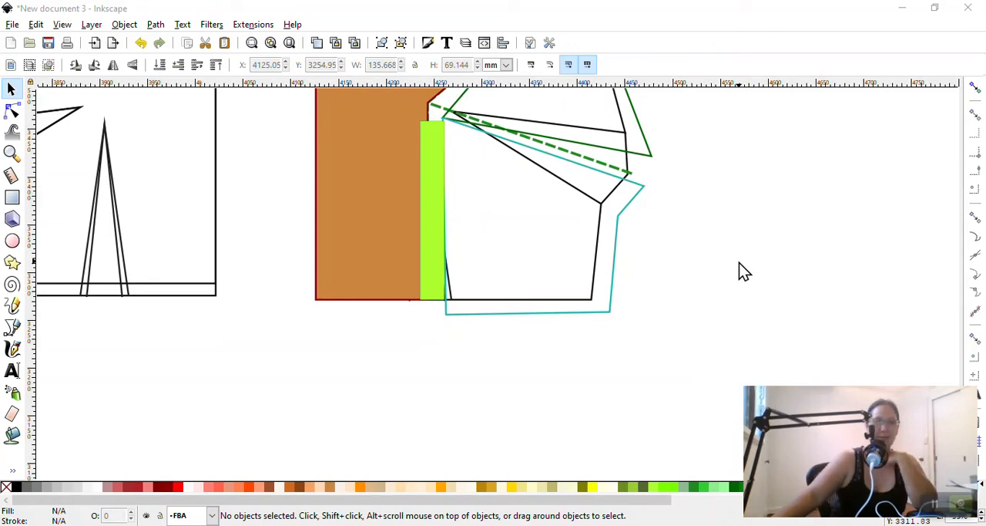
Select the yellow-green strip, switch its dimension units to inches to check its width, and deselect it
scroll(739, 263, "up", 5)
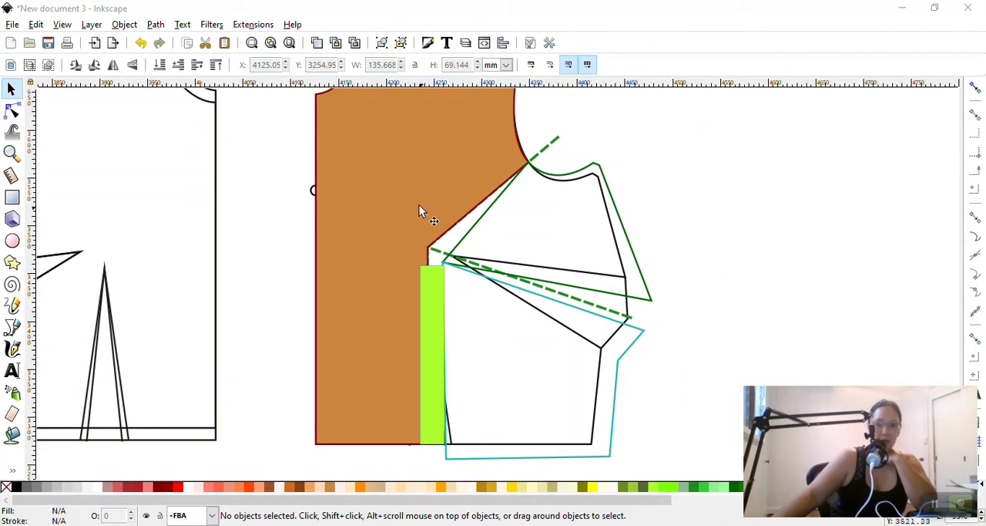
scroll(407, 158, "up", 2)
scroll(687, 389, "down", 2)
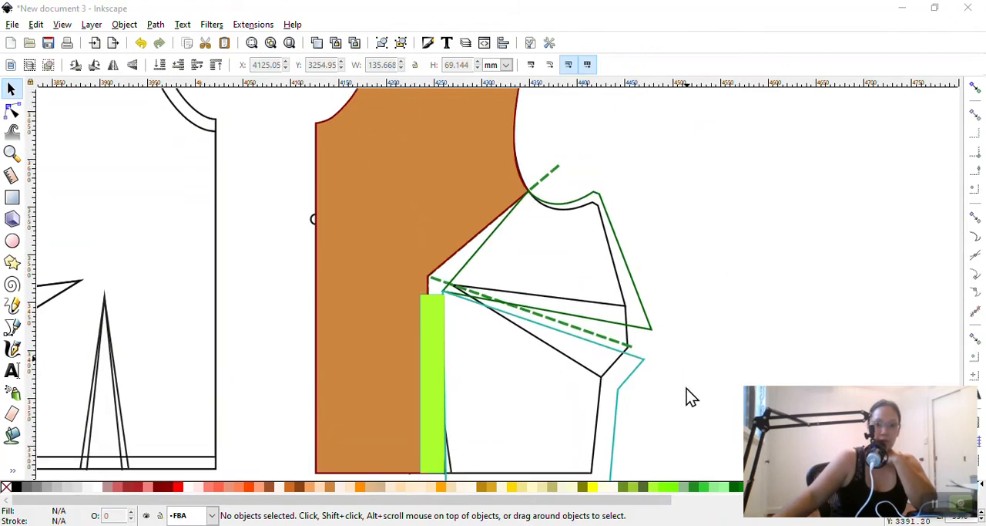
left_click(433, 337)
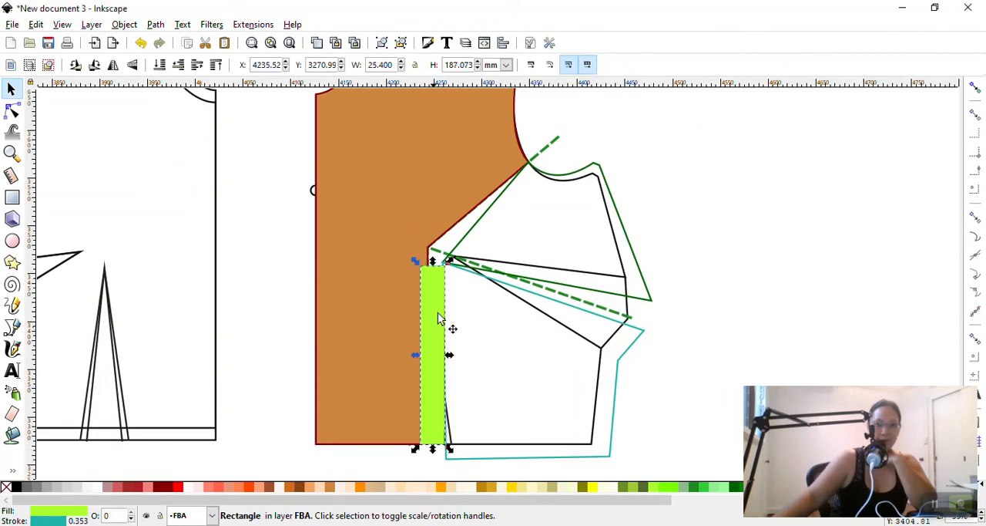
left_click(506, 64)
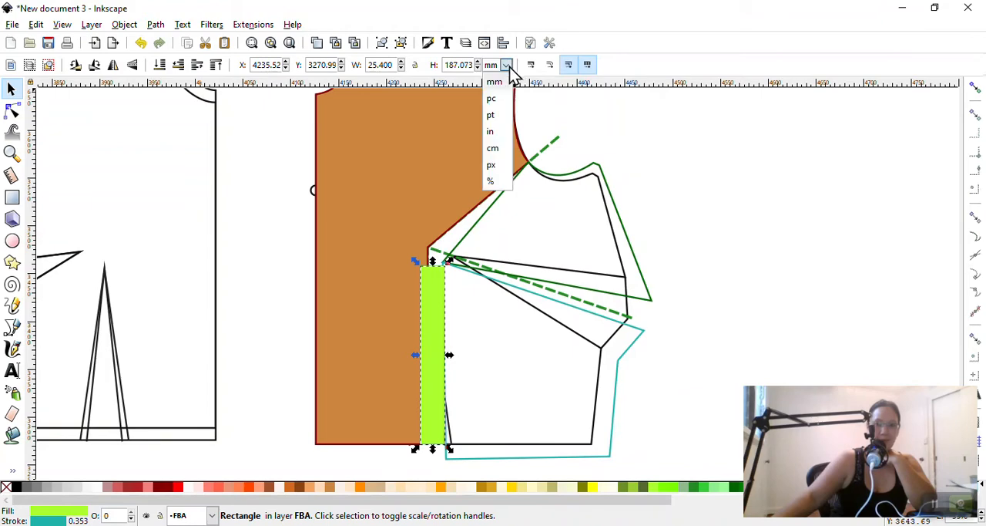
left_click(503, 145)
left_click(757, 305)
scroll(748, 305, "down", 4)
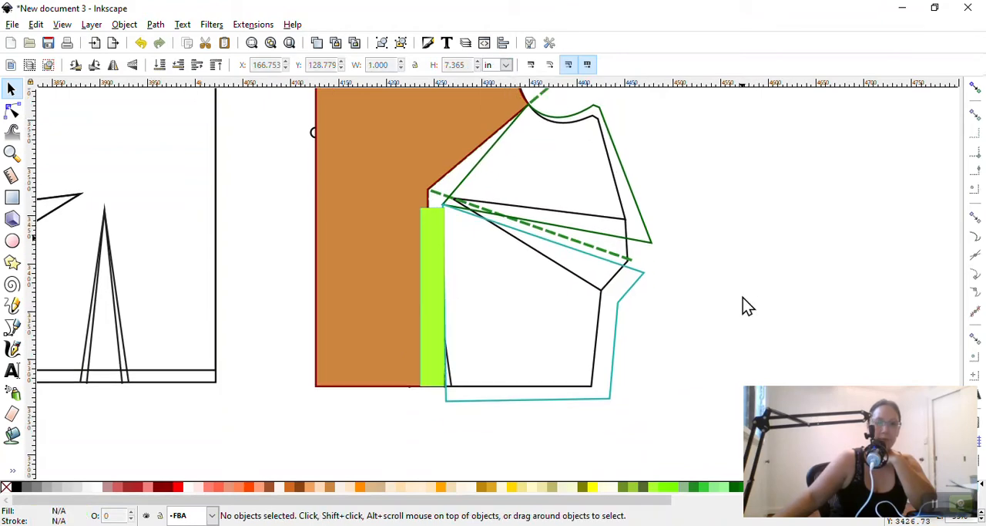
scroll(738, 302, "up", 3)
scroll(738, 302, "up", 3)
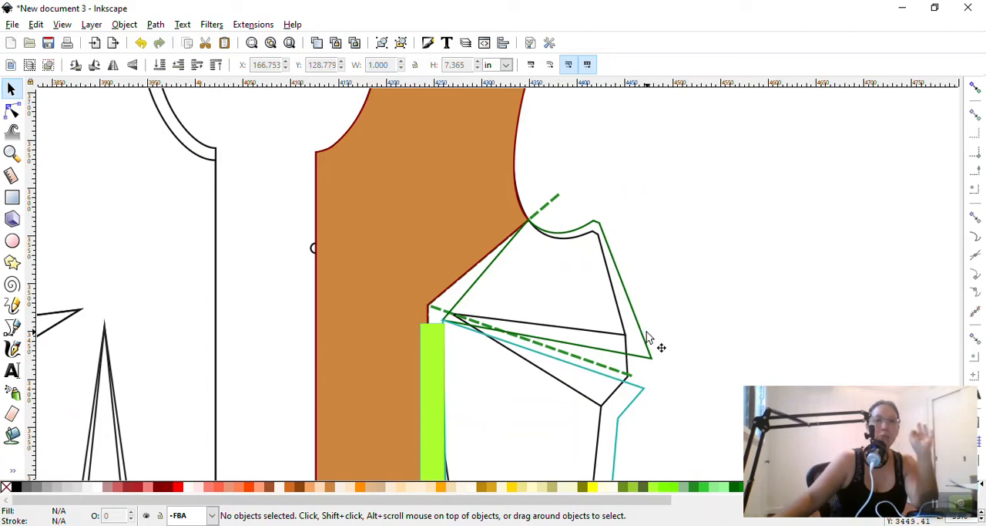
scroll(655, 343, "down", 4)
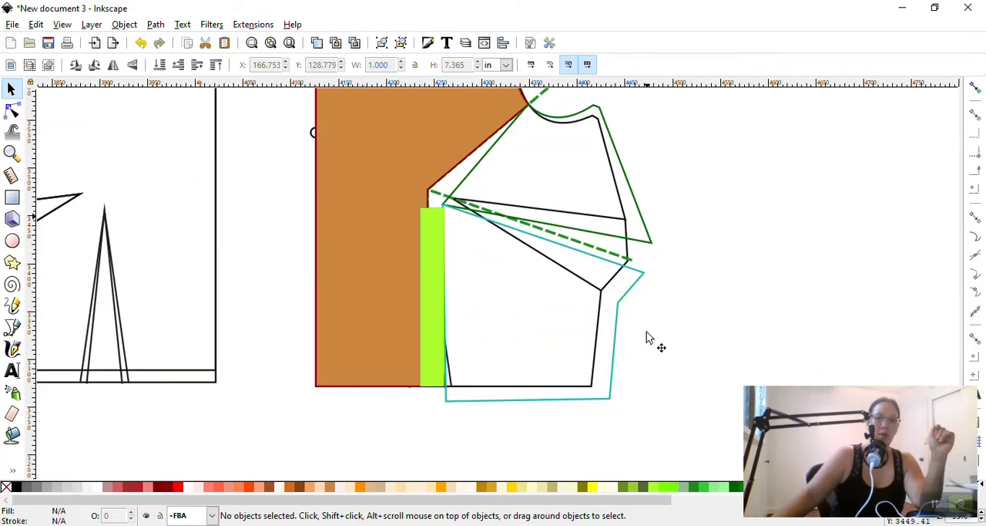
scroll(647, 337, "up", 6)
scroll(647, 336, "down", 2)
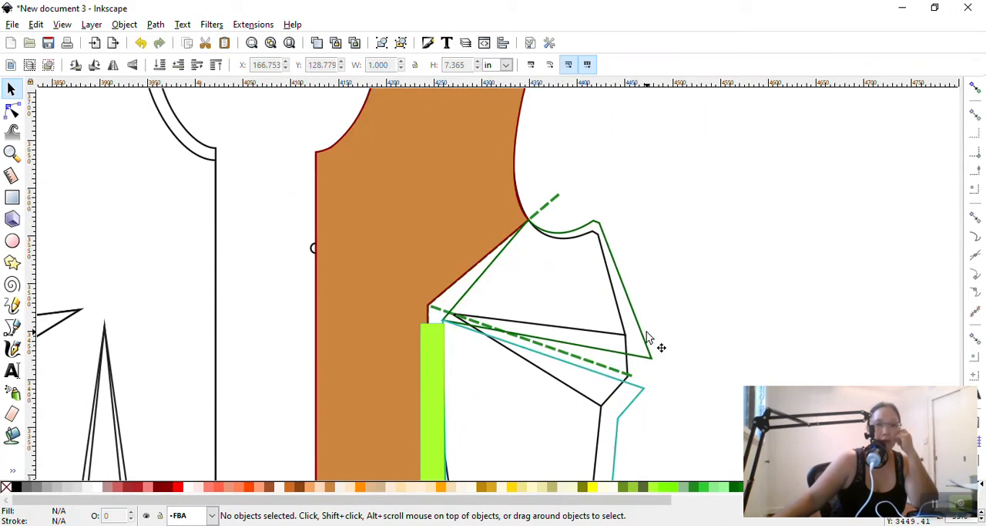
scroll(435, 255, "down", 4)
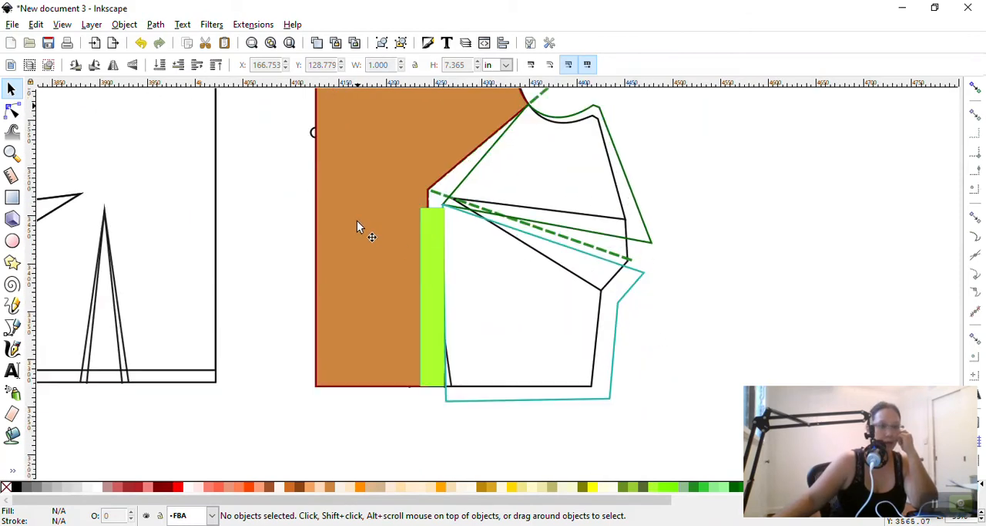
left_click(12, 327)
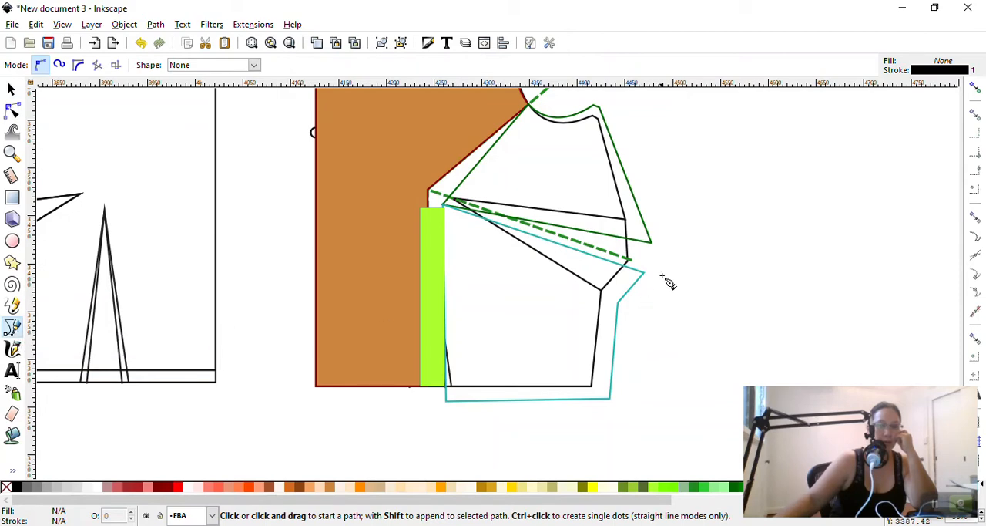
left_click(12, 90)
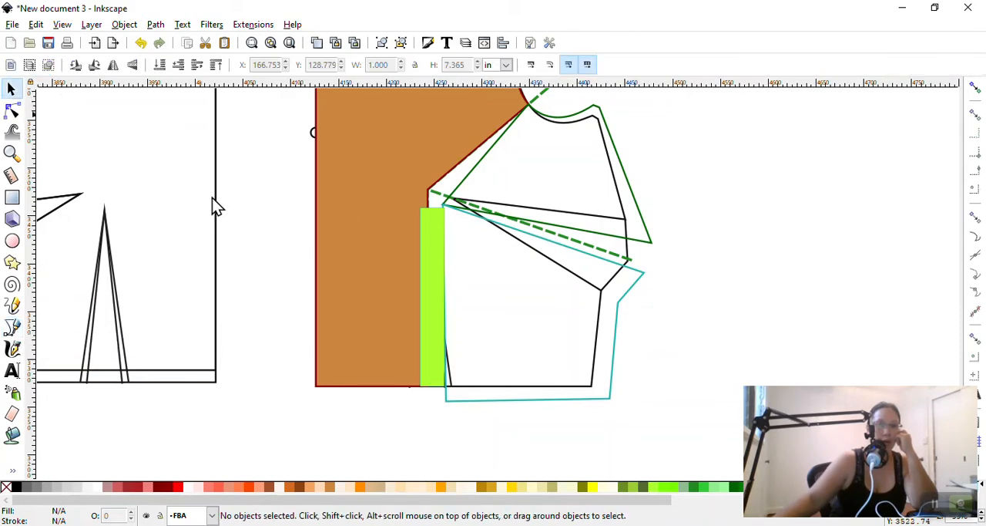
scroll(765, 322, "up", 2)
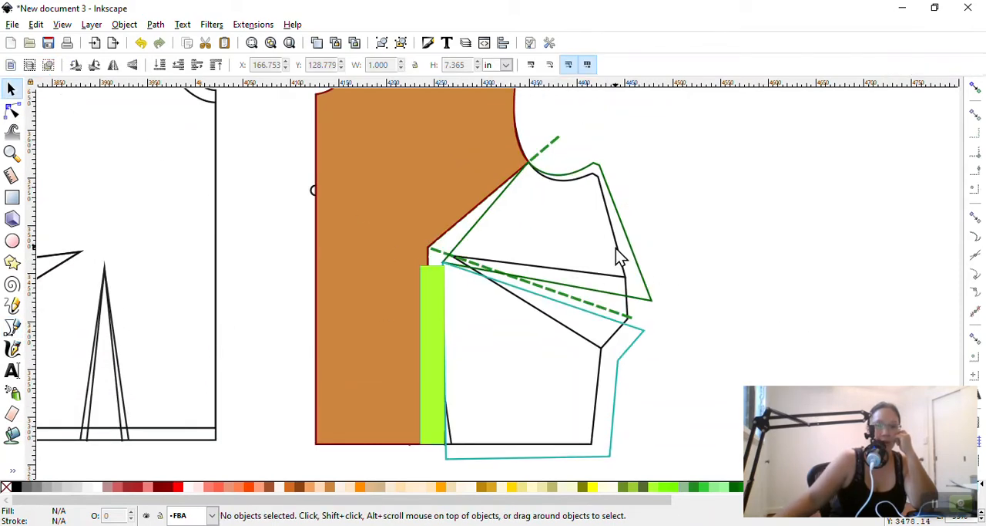
scroll(453, 340, "down", 3)
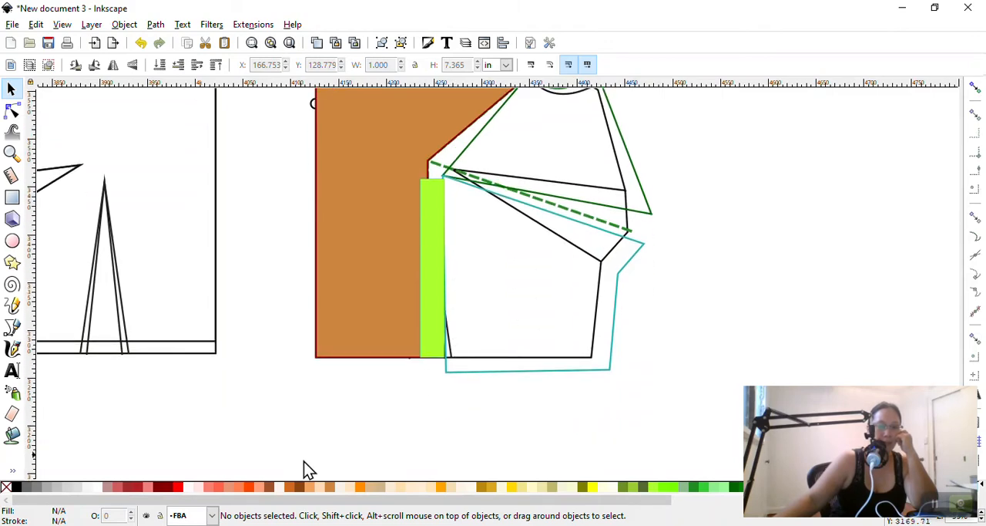
Make Layer 1 the current layer and unlock it
left_click(213, 516)
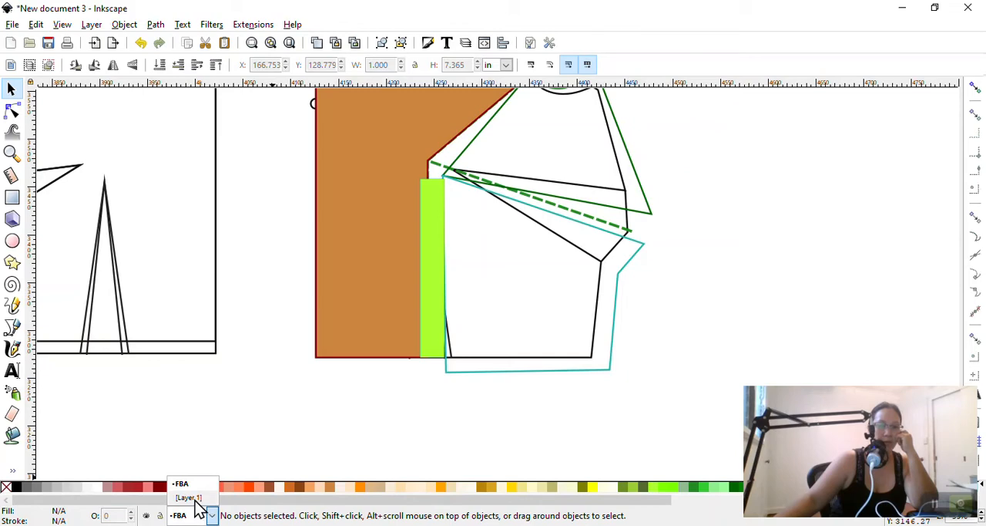
left_click(195, 500)
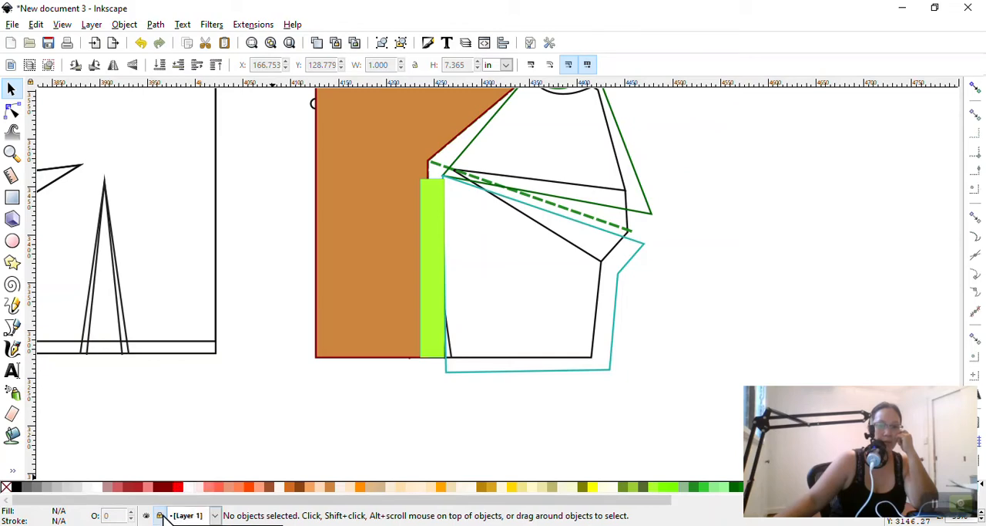
scroll(665, 249, "up", 2)
scroll(645, 245, "down", 3)
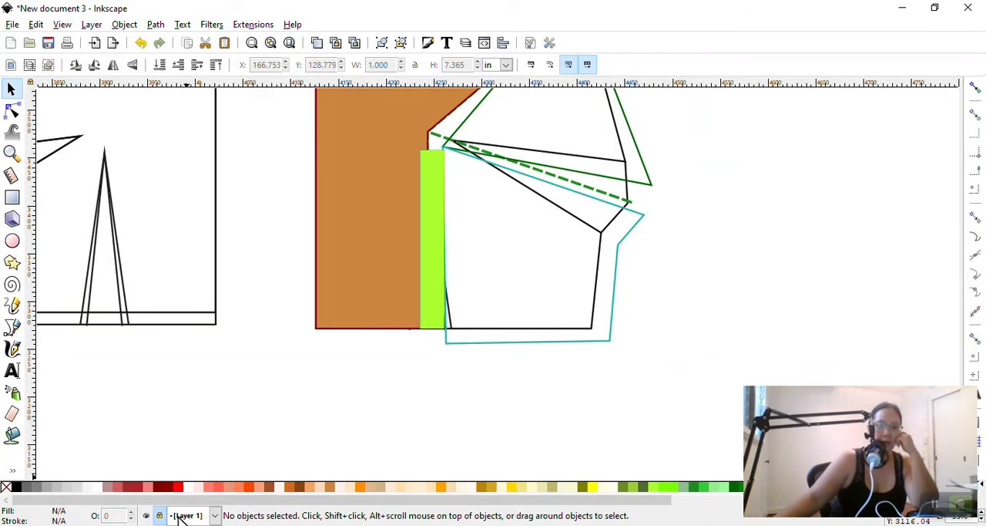
scroll(616, 251, "up", 3)
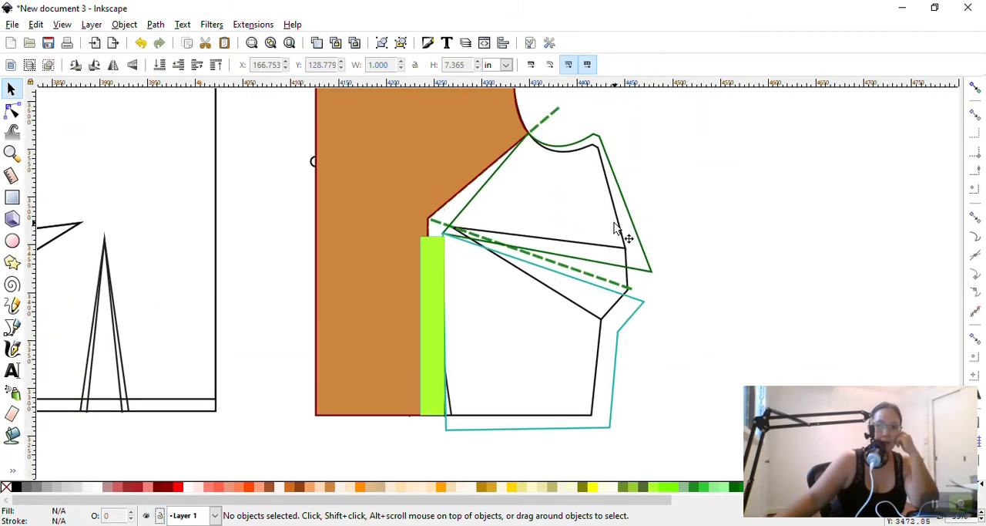
Lock the FBA layer and make Layer 1 the current layer again
left_click(213, 516)
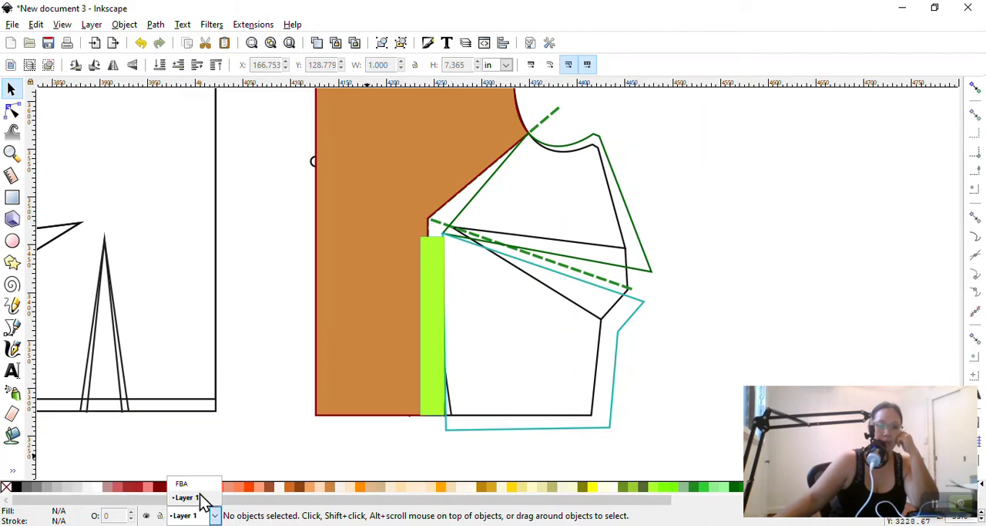
left_click(197, 491)
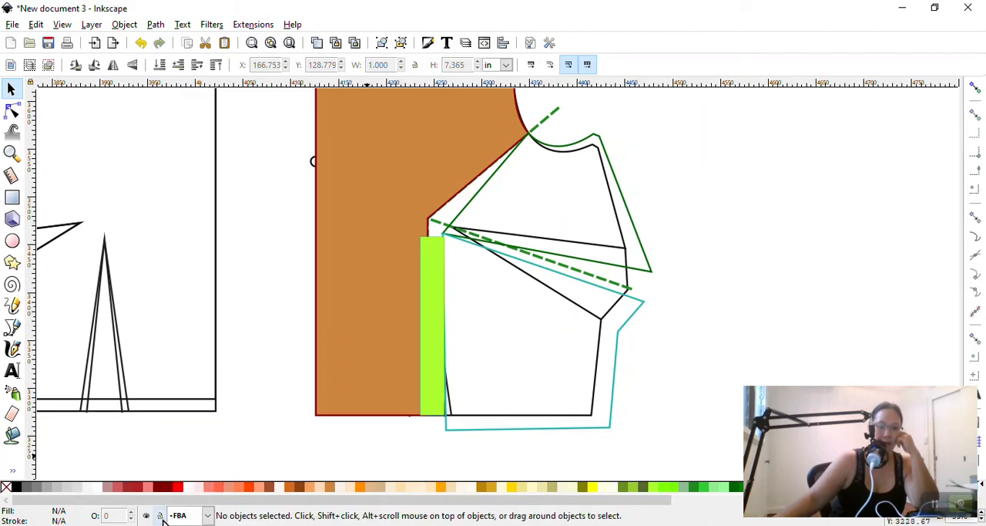
left_click(207, 515)
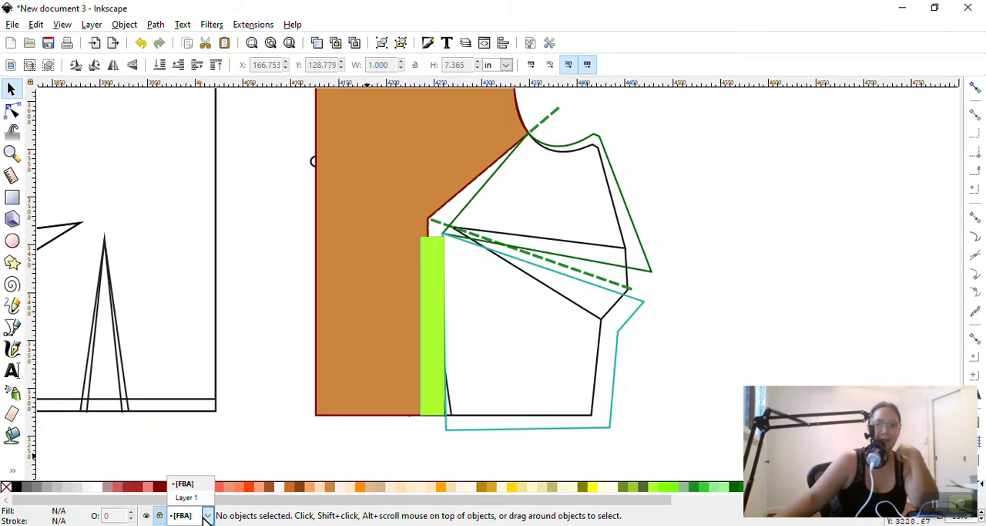
left_click(193, 498)
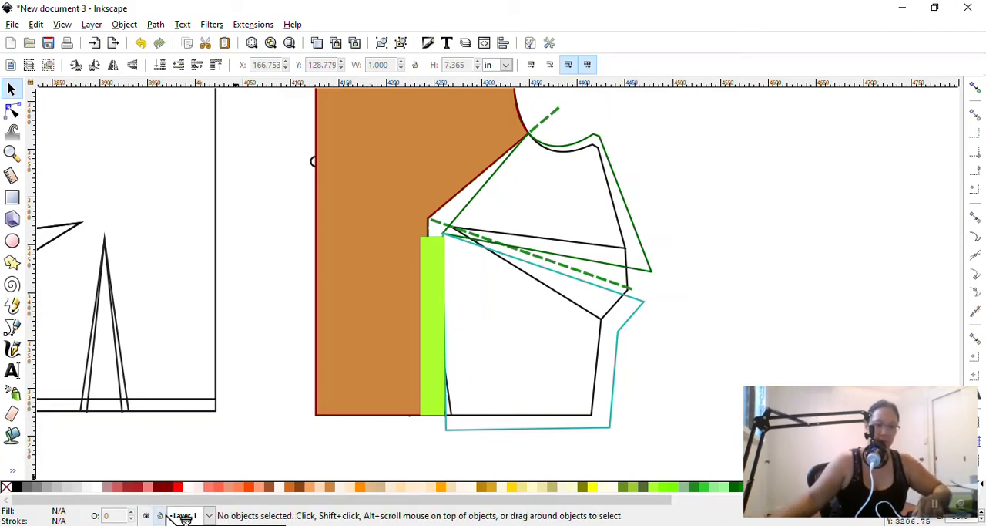
key("super+plus")
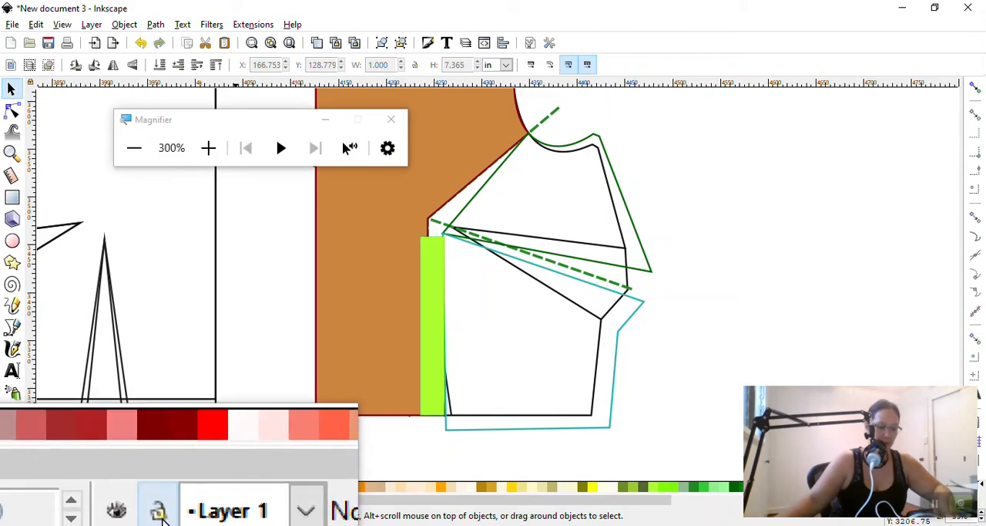
key("super+Escape")
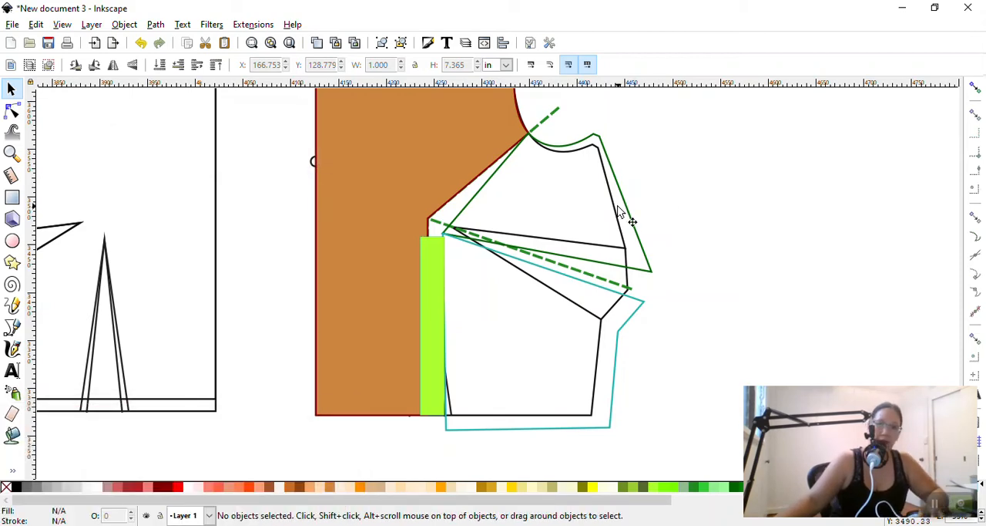
Edit the nodes of the original black bodice outline, moving its lower armhole curve node up onto the rotated green piece's armhole
left_click(616, 217)
left_click(616, 221)
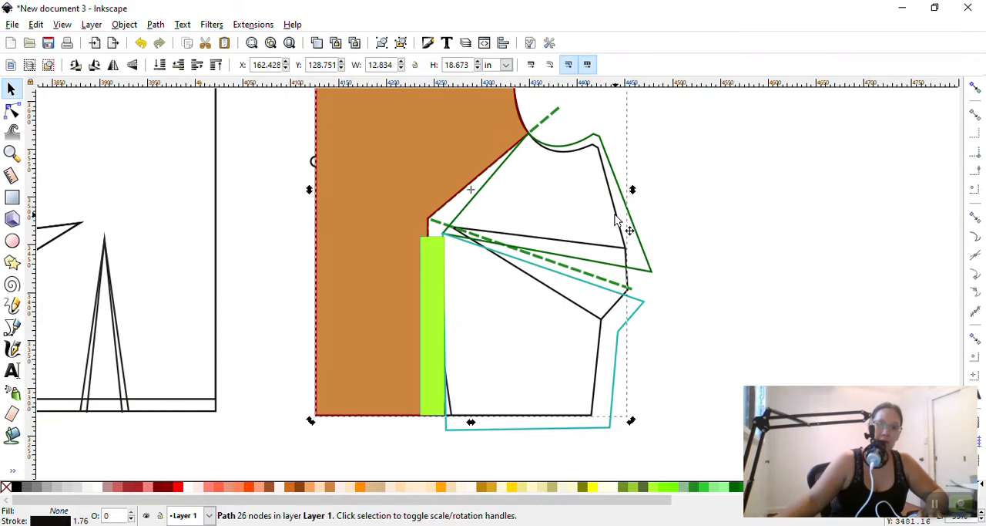
left_click(11, 110)
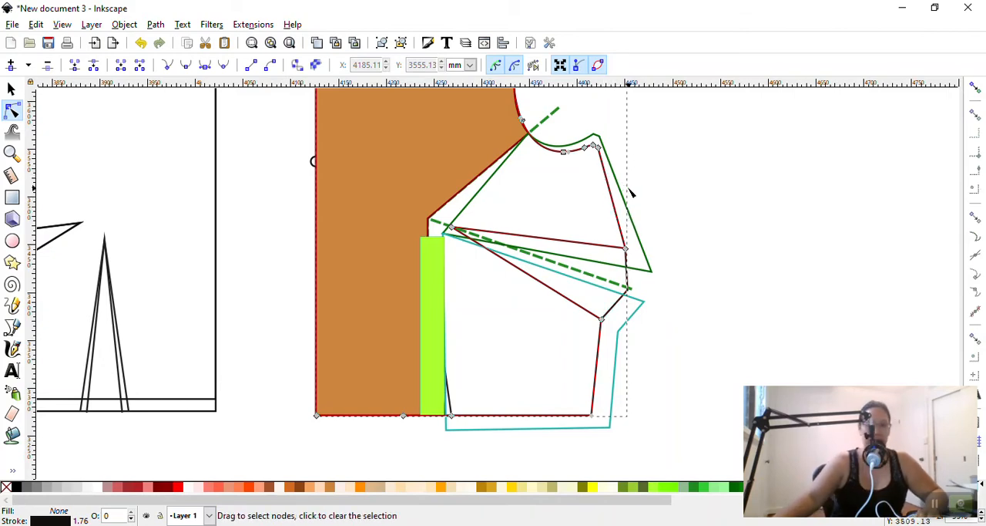
scroll(630, 192, "up", 2)
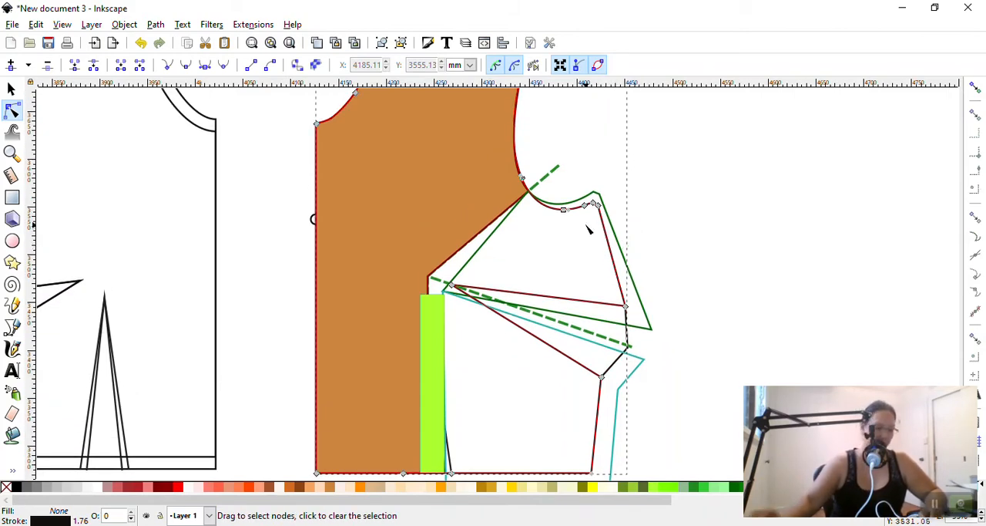
key("super+plus")
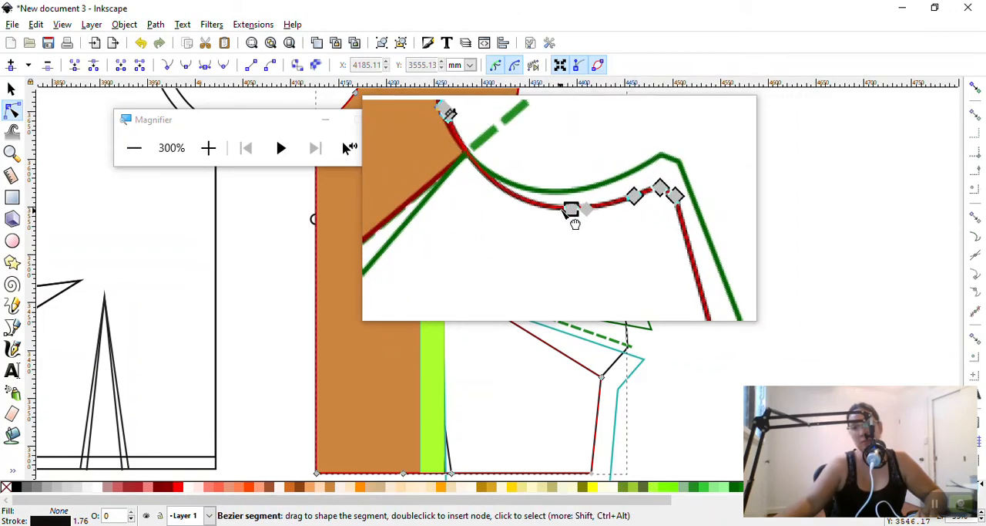
mouse_move(561, 206)
left_mouse_down()
mouse_move(557, 198)
mouse_move(561, 206)
left_mouse_up()
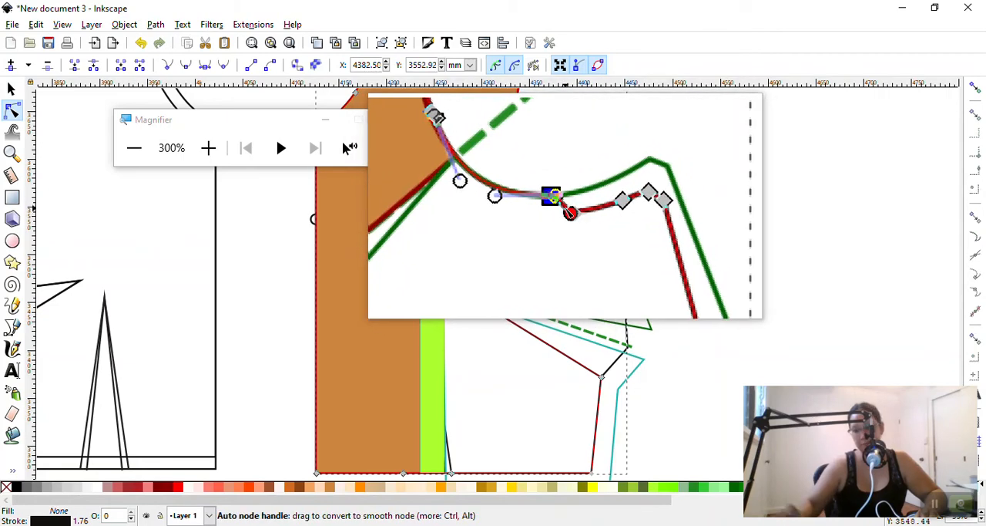
key("Delete")
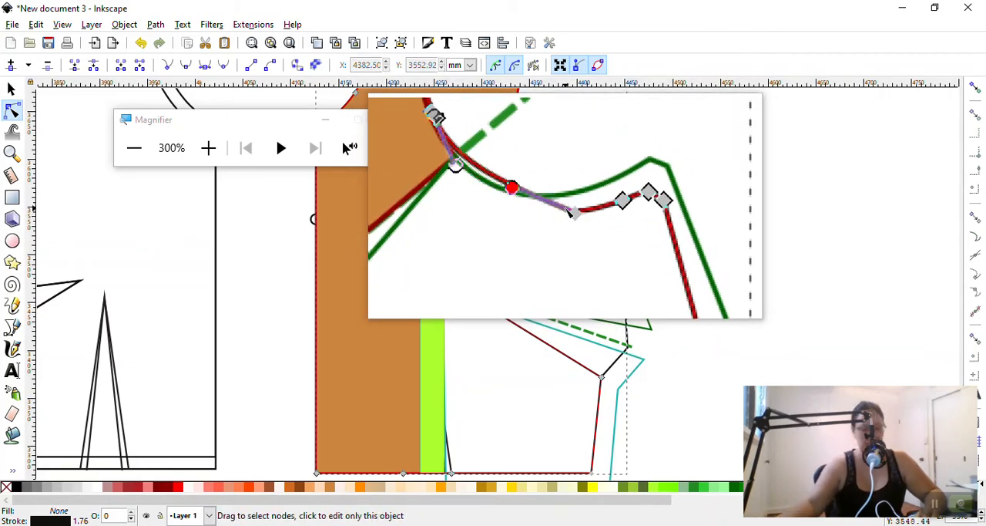
key("ctrl+z")
Move the outline's remaining underarm nodes onto the green piece's armhole end and underarm corner
left_click(592, 203)
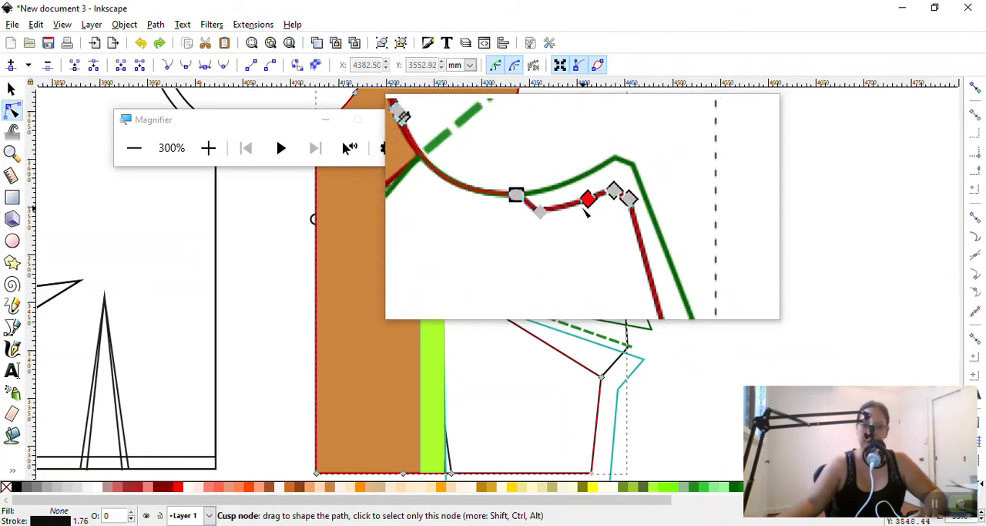
left_click_drag(584, 202, 607, 208)
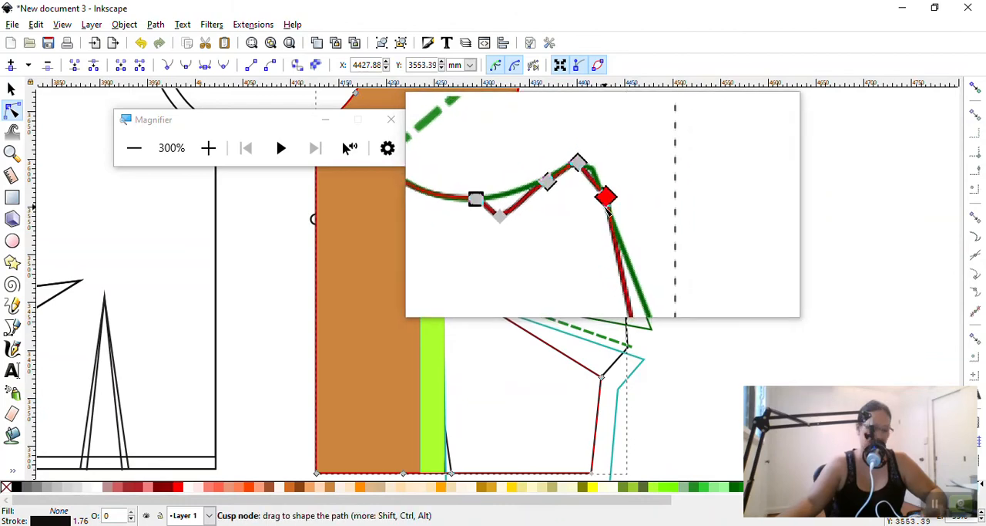
key("super+Escape")
Move the outline's upper side-dart leg end to the green piece's lower corner and the lower leg end to the teal piece's side corner
scroll(616, 223, "down", 2)
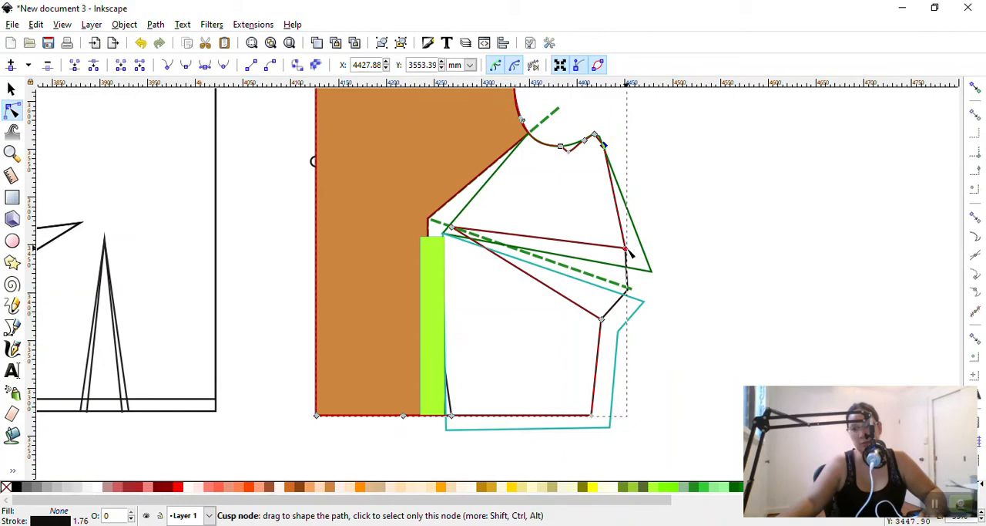
left_click_drag(628, 250, 651, 270)
left_click_drag(606, 320, 622, 330)
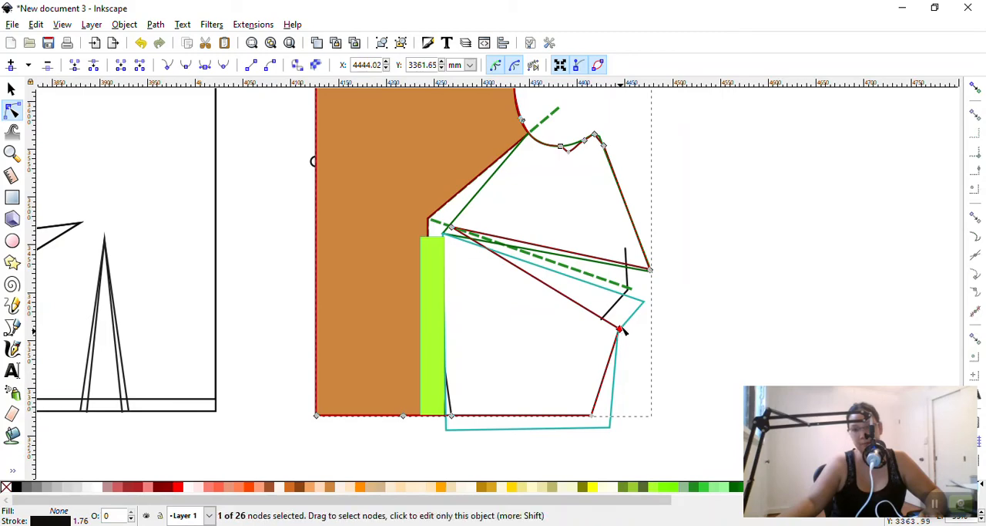
Reshape the side dart's separate end line by moving its three nodes onto the matching green and teal piece corners
left_click(626, 261)
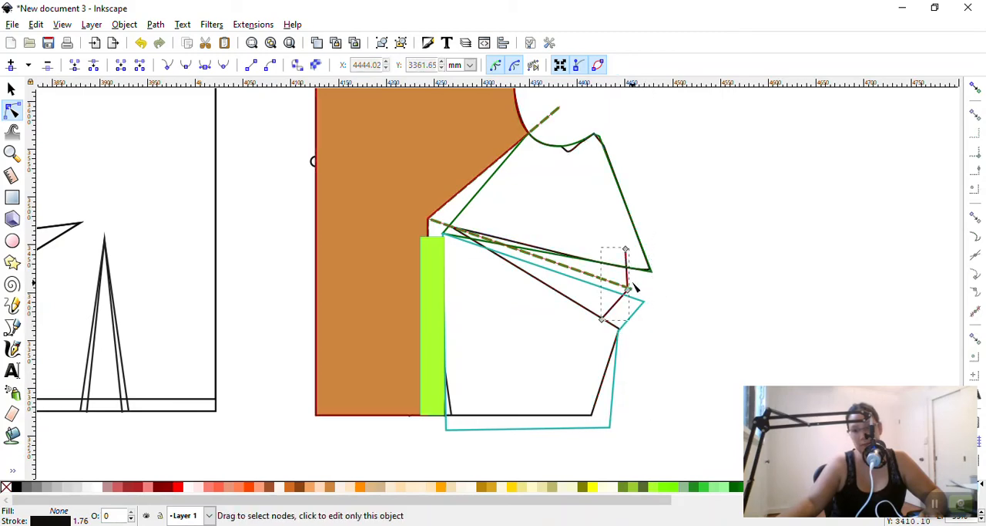
left_click_drag(631, 289, 646, 302)
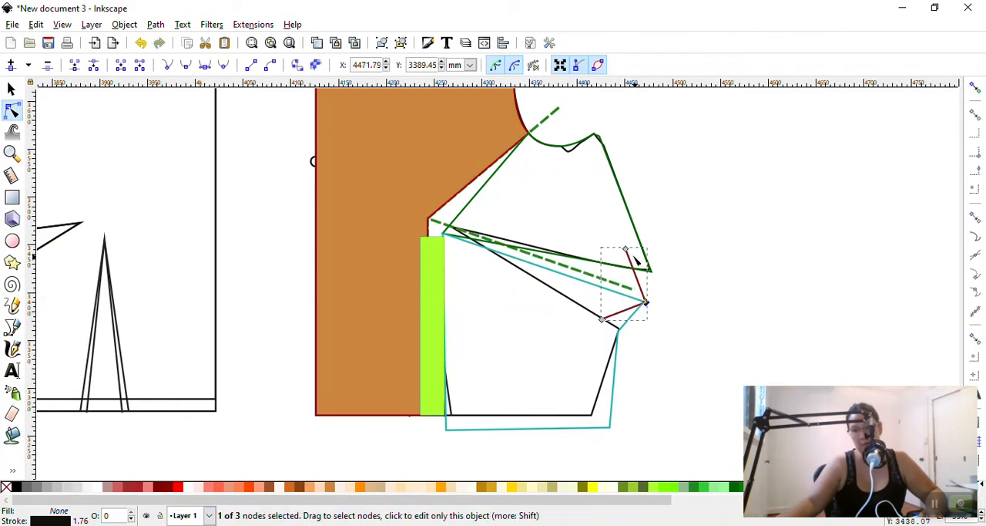
left_click_drag(625, 254, 651, 270)
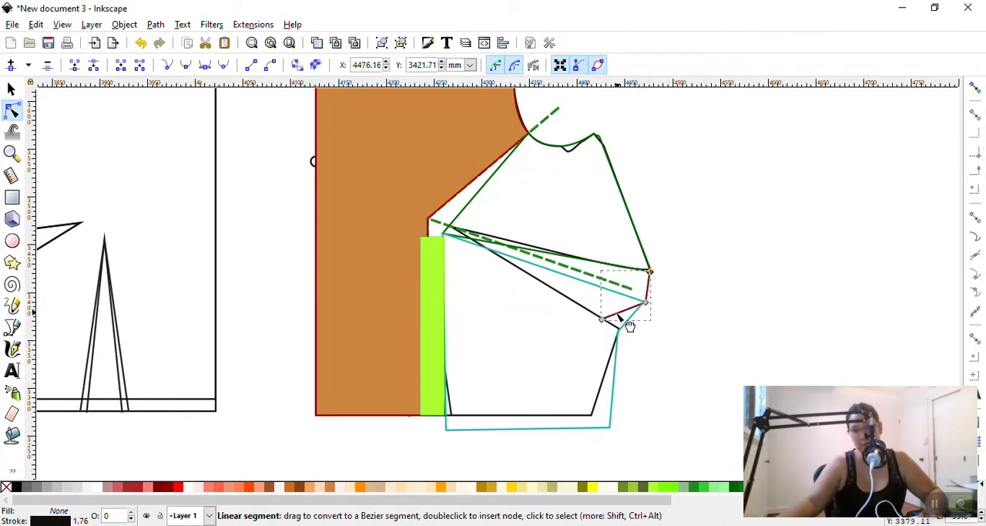
left_click_drag(603, 319, 621, 328)
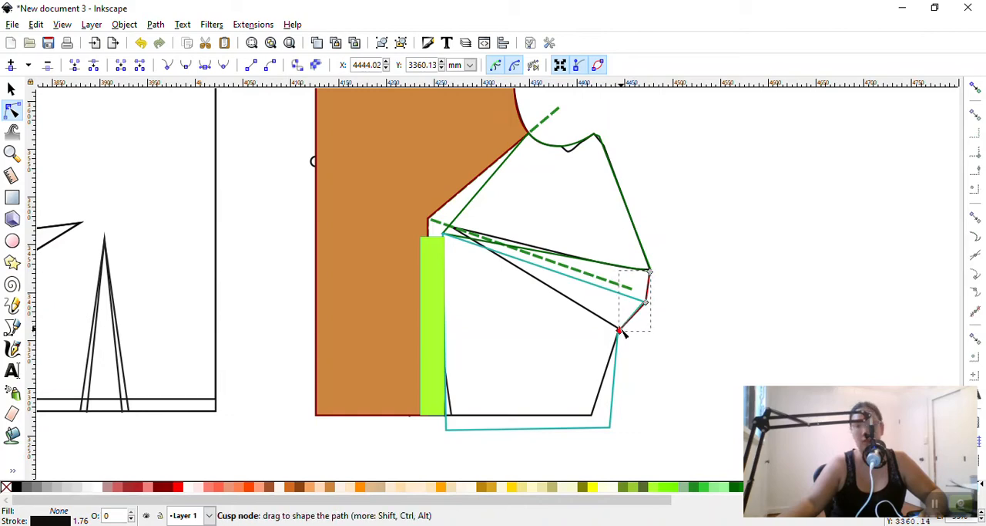
Move the outline's side hem corner onto the teal piece's lower corner and delete the leftover node at the old corner
left_click(605, 391)
mouse_move(605, 418)
left_mouse_down()
mouse_move(622, 433)
mouse_move(604, 420)
mouse_move(609, 430)
left_mouse_up()
key("ctrl+z")
left_click(592, 416)
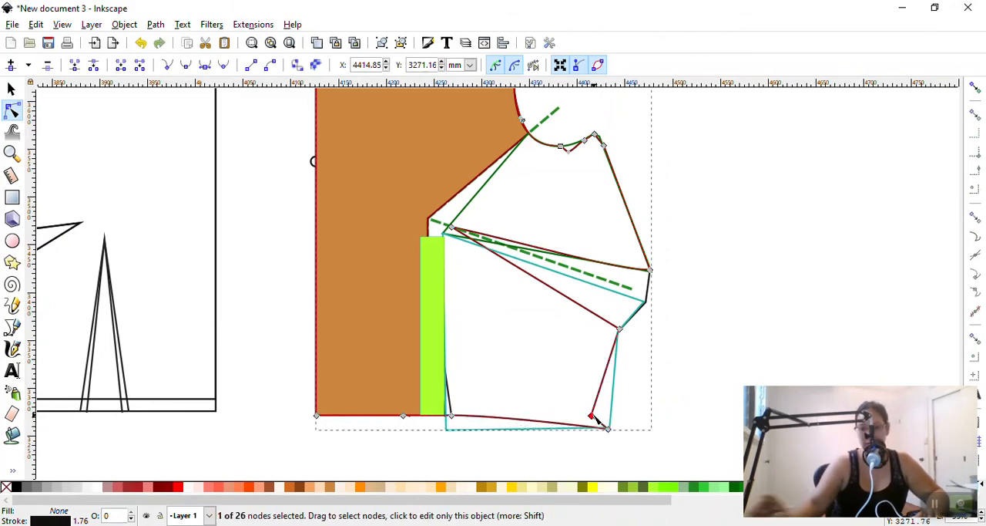
key("Delete")
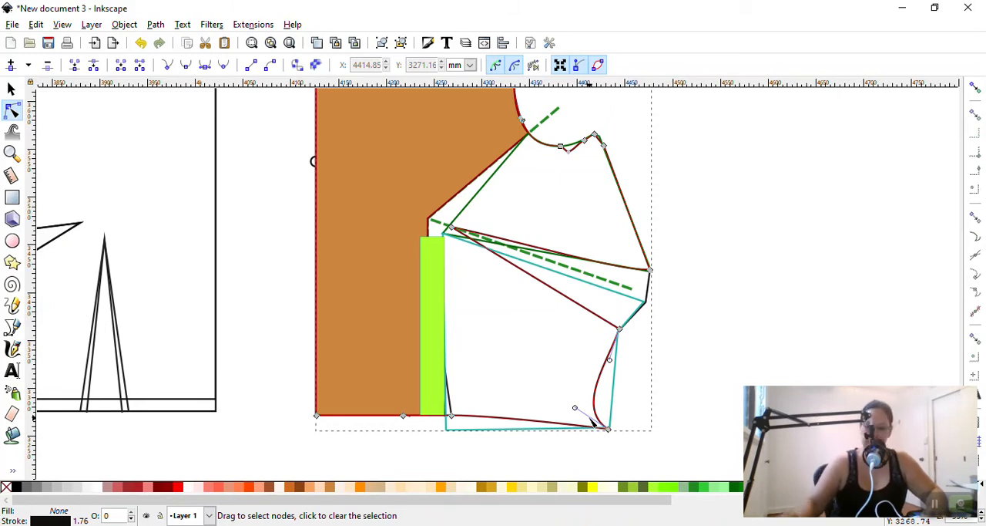
Straighten the outline's lower side seam along the teal edge by retracting the curve handles at both ends
key("super+plus")
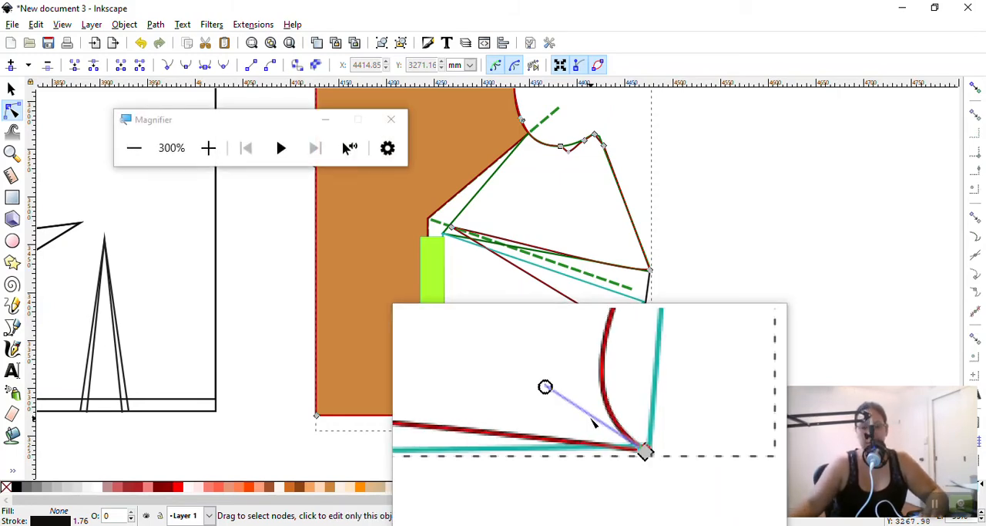
left_click_drag(575, 406, 607, 427)
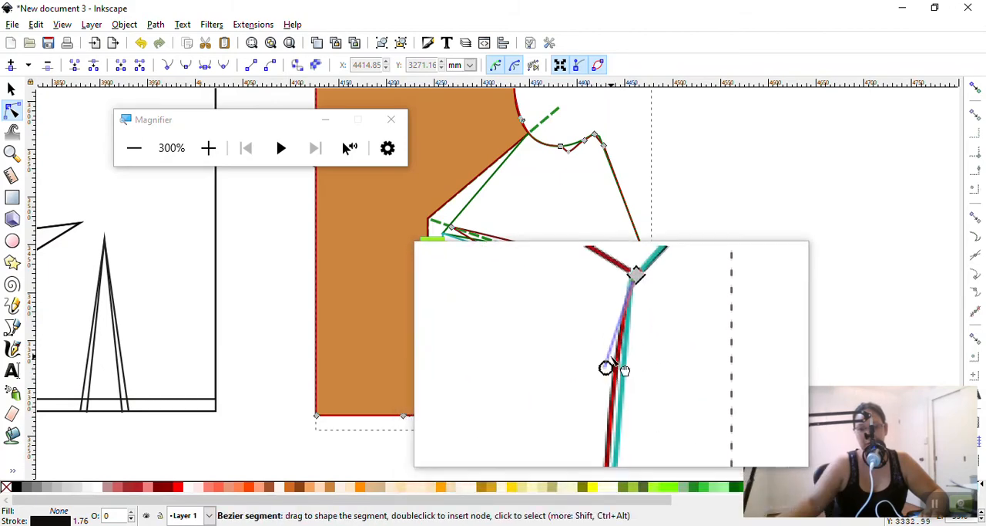
left_click_drag(612, 359, 621, 335)
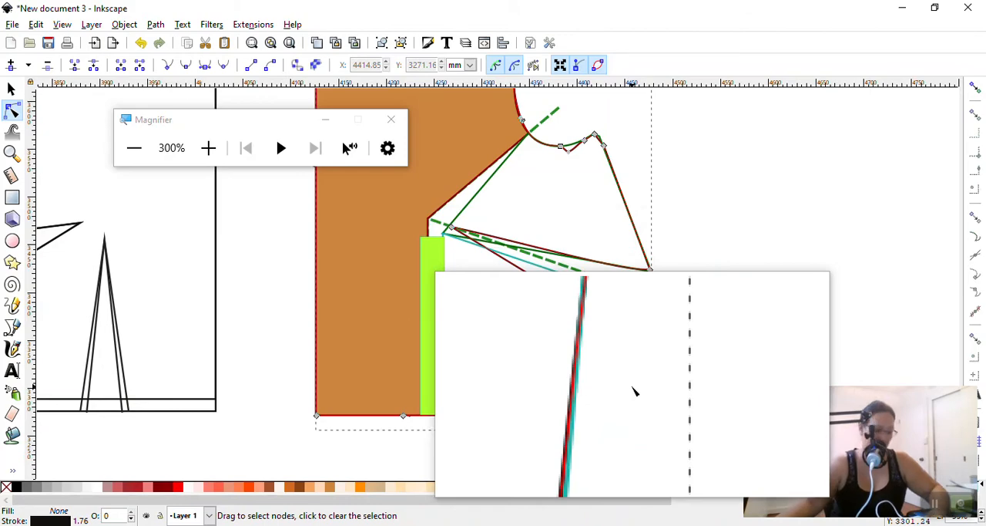
key("super+Escape")
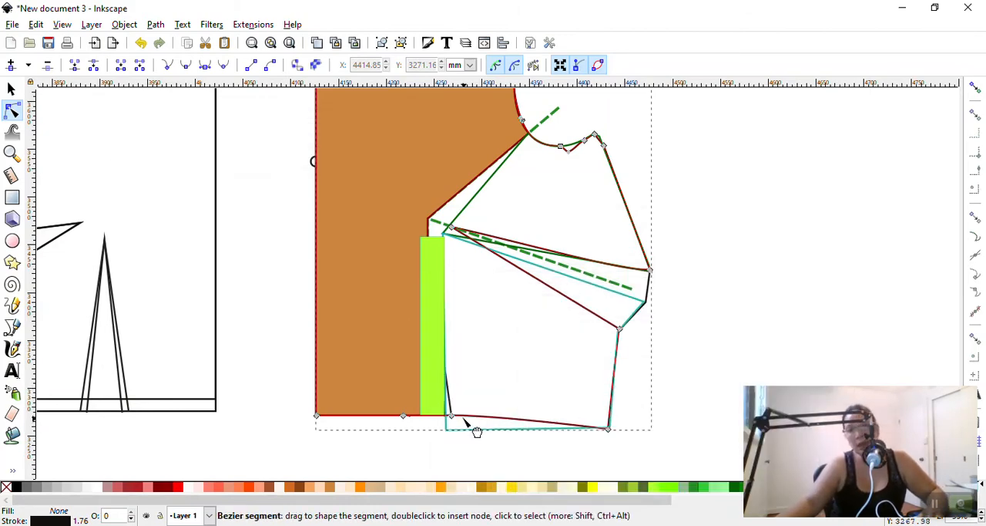
Lower the outline's two hem nodes at the waist dart legs and adjust the curve handle to straighten the hem toward the centre front
left_click_drag(453, 419, 450, 442)
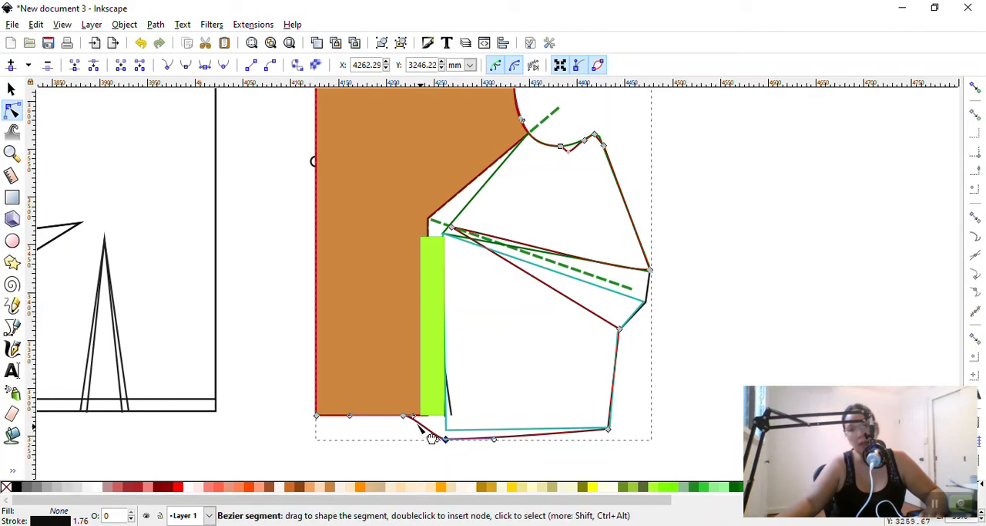
left_click_drag(405, 417, 418, 435)
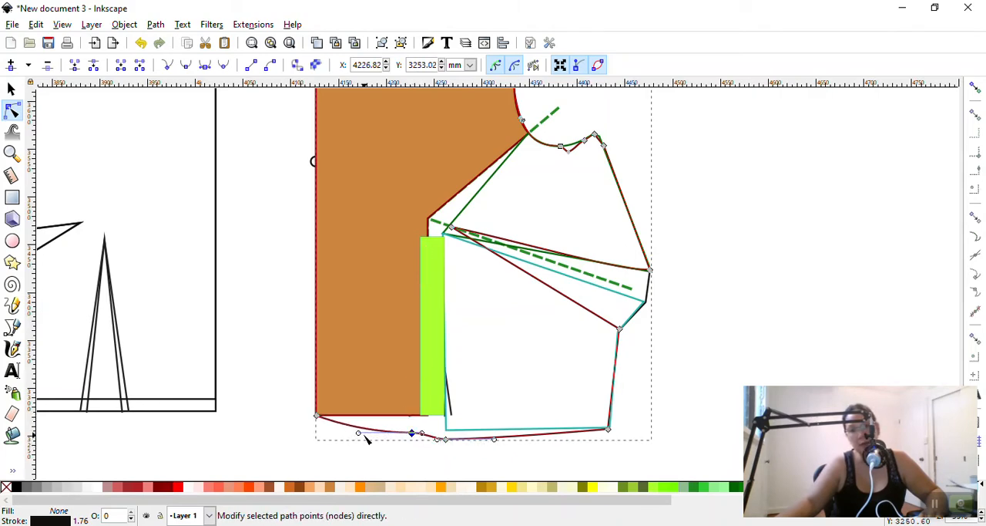
left_click_drag(359, 432, 358, 422)
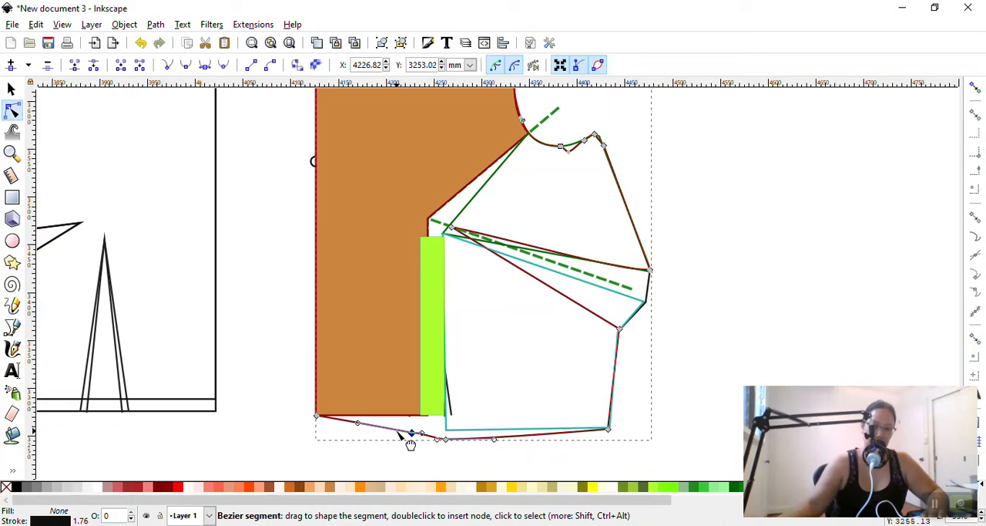
key("super+plus")
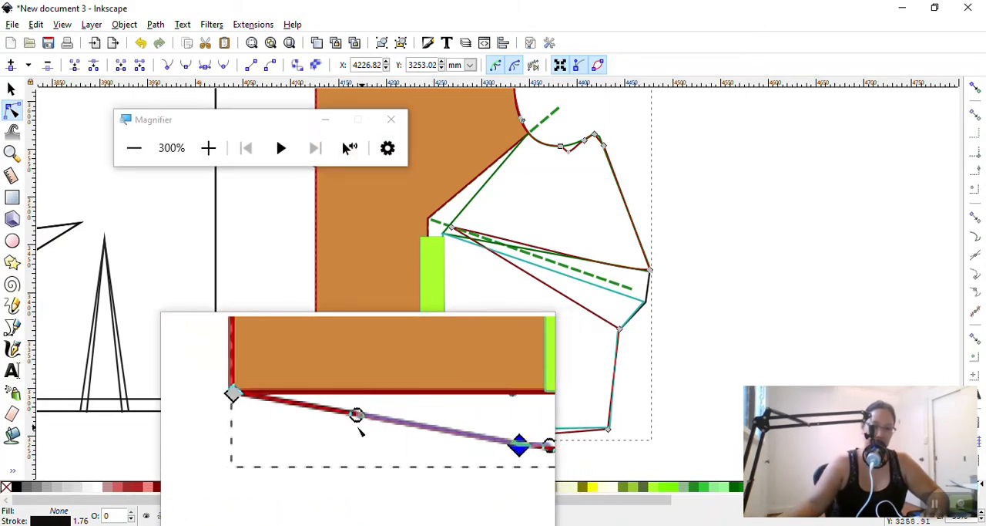
mouse_move(356, 416)
left_mouse_down()
mouse_move(355, 446)
mouse_move(357, 420)
left_mouse_up()
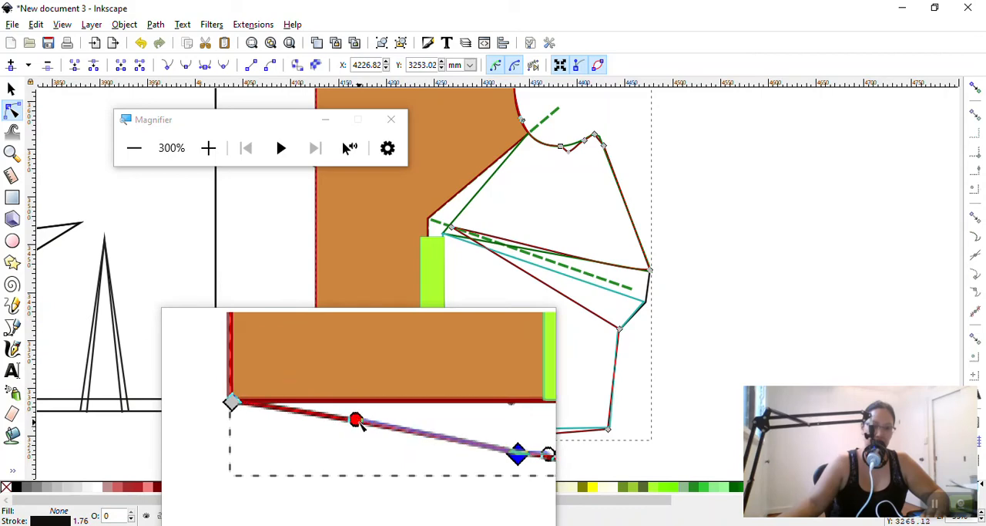
key("super+Escape")
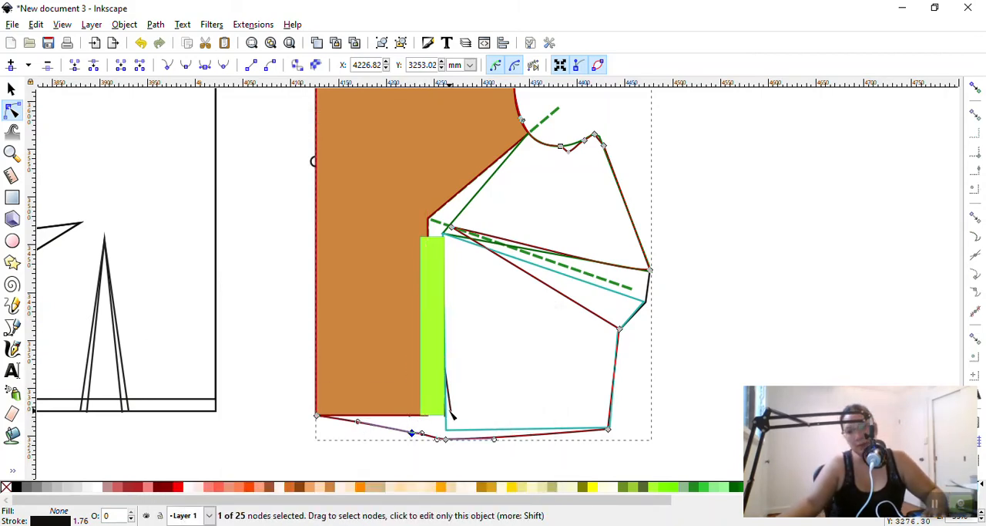
Extend both legs of the waist dart down to meet the outline's lowered hem
left_click(452, 416)
left_click_drag(454, 416, 454, 437)
left_click_drag(402, 415, 403, 432)
scroll(408, 351, "up", 1)
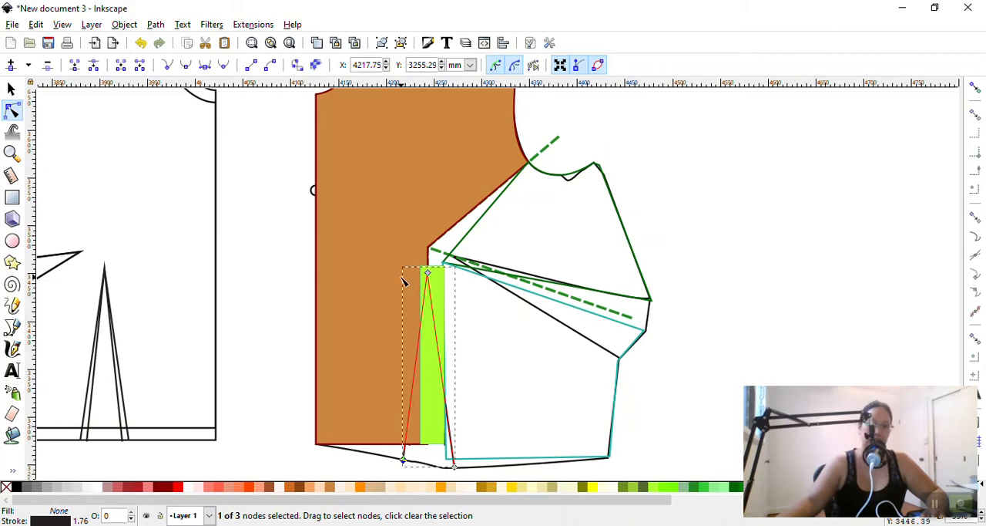
scroll(389, 449, "down", 1)
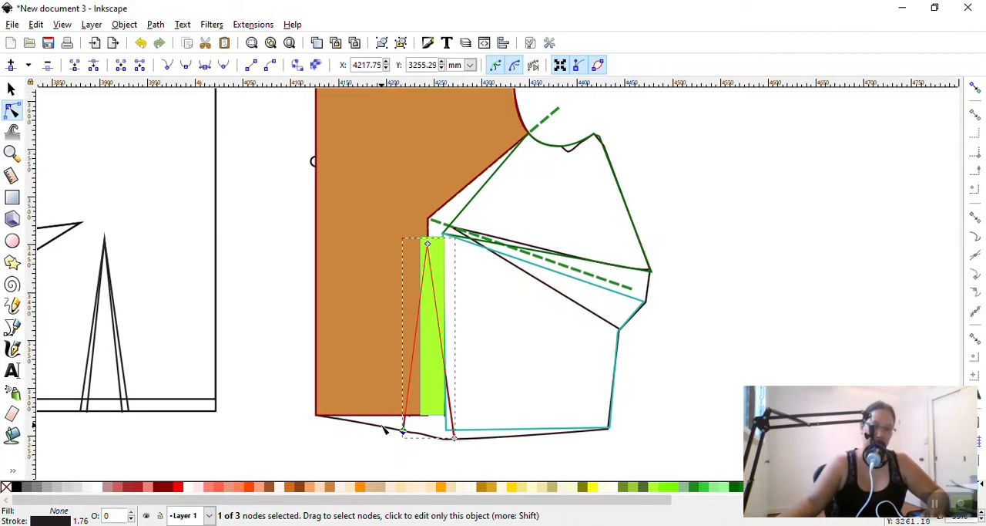
Lower the outline's hem node at the waist dart's inner leg and nudge the centre front hem corner slightly outward
left_click(318, 417)
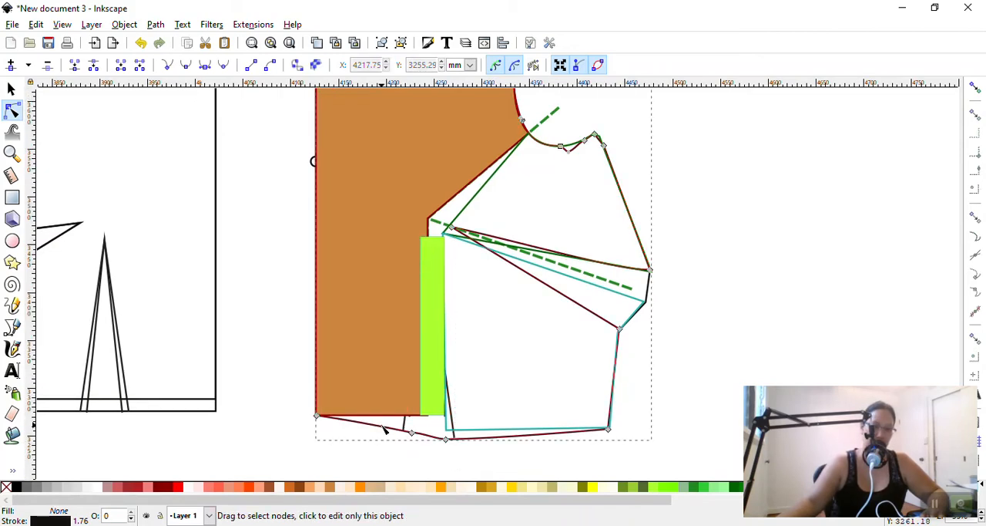
left_click(319, 417)
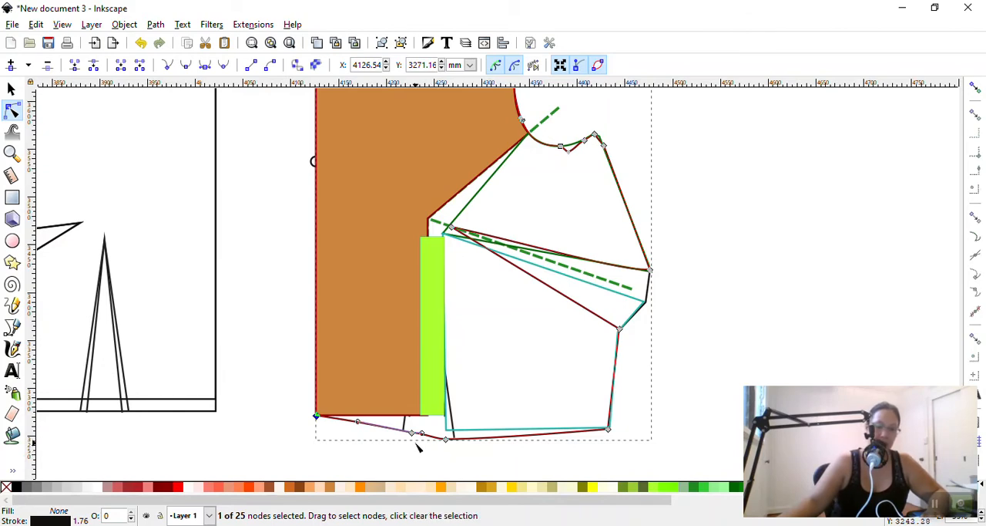
left_click_drag(415, 435, 408, 442)
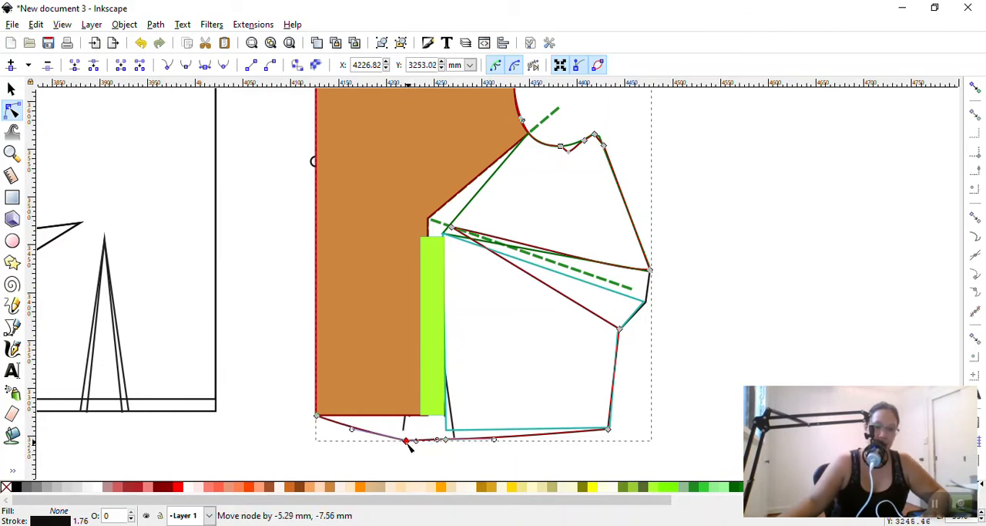
left_click(317, 418, "shift")
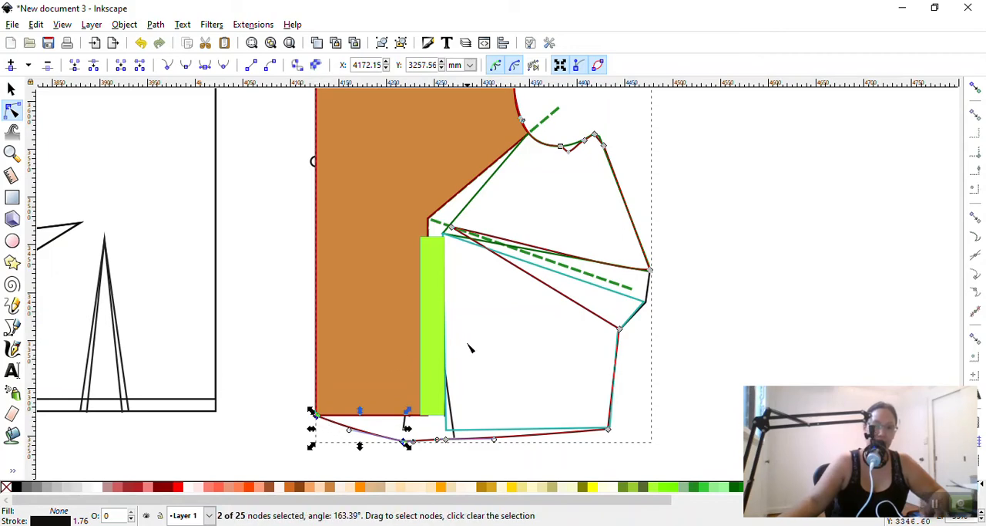
left_click(309, 426)
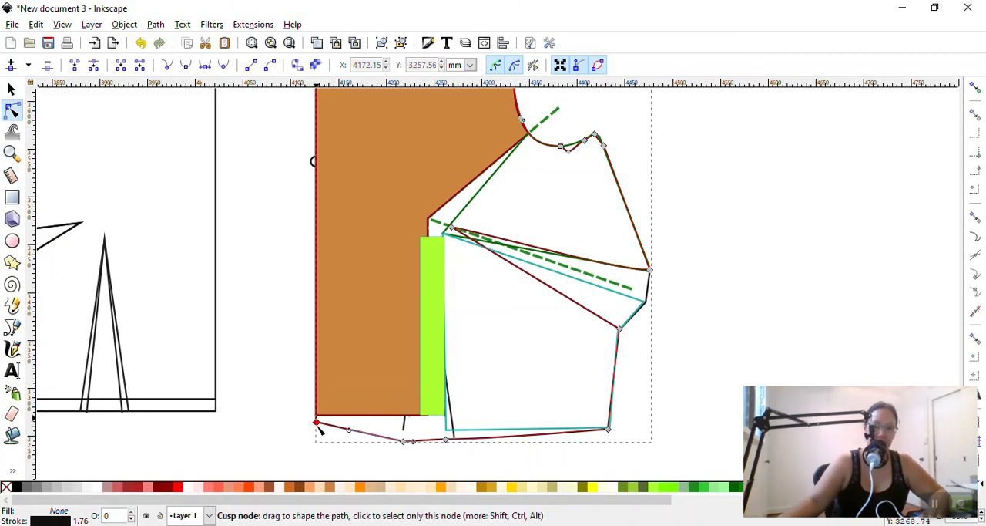
left_click_drag(317, 418, 401, 440)
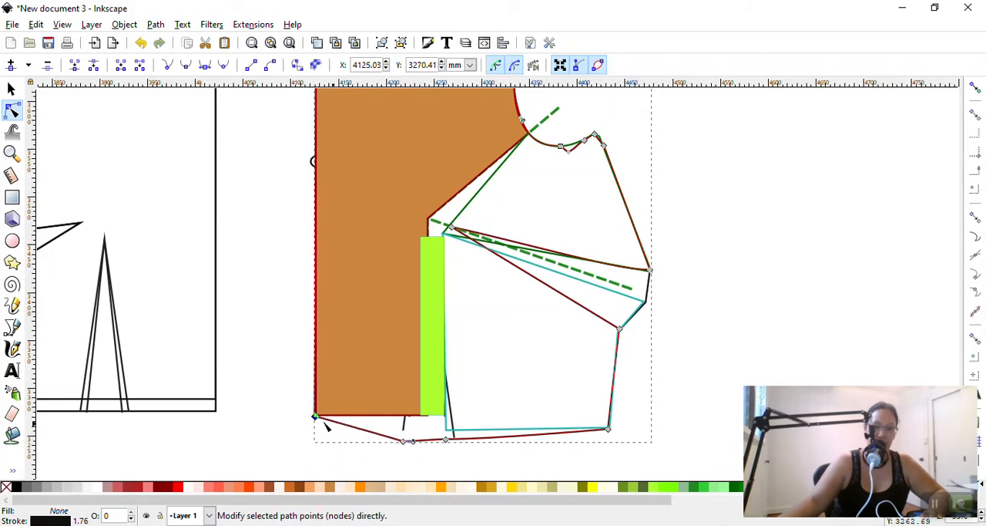
Select the centre front hem corner together with the inner dart-leg hem node, and open Align and Distribute as a floating window
left_click(405, 441, "shift")
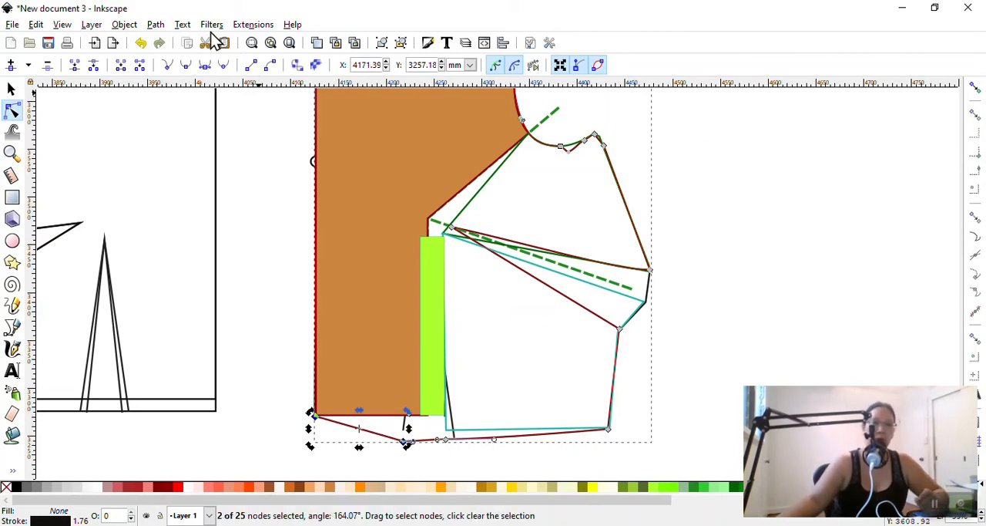
left_click(124, 24)
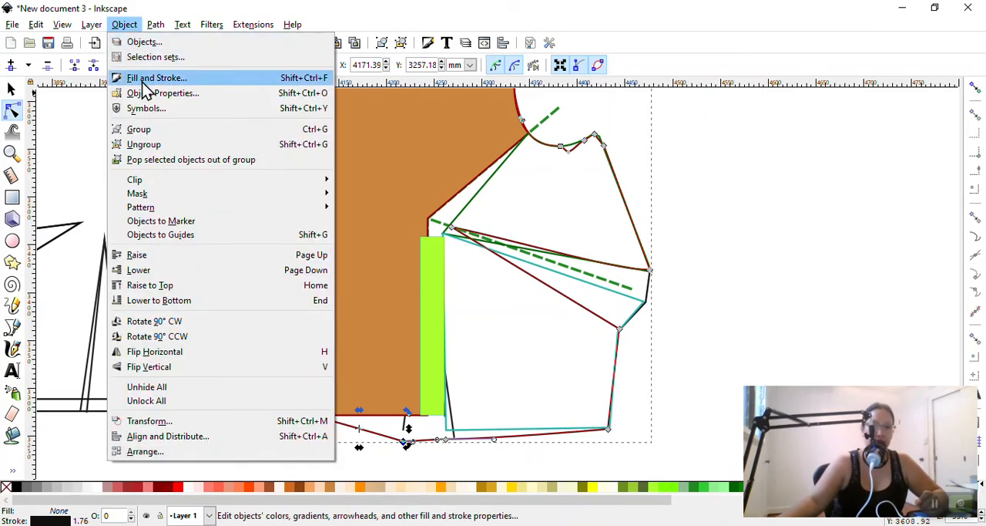
mouse_move(182, 187)
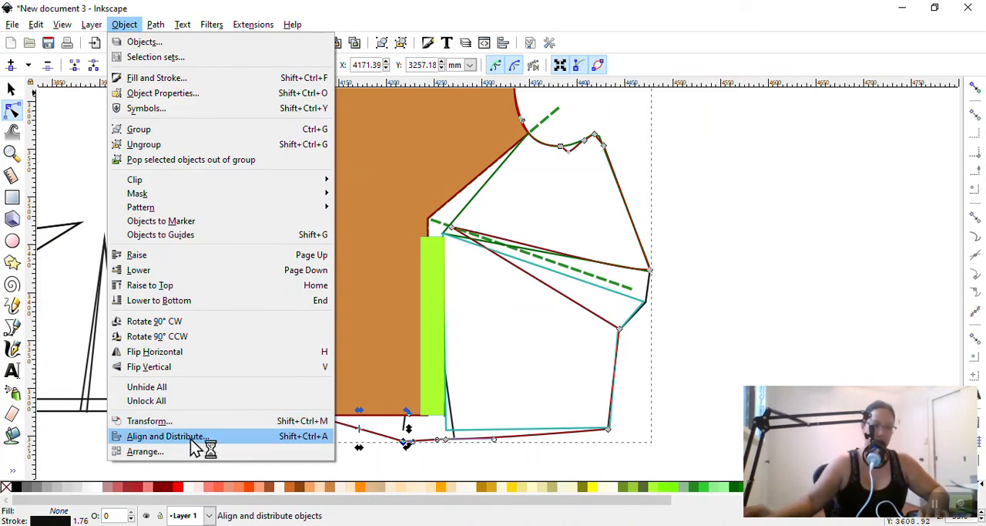
key("super+plus")
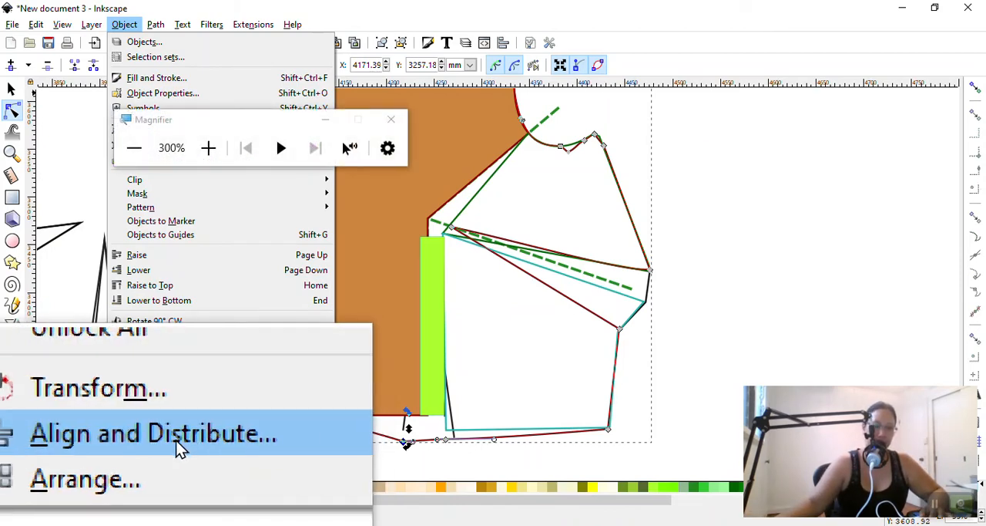
left_click(147, 442)
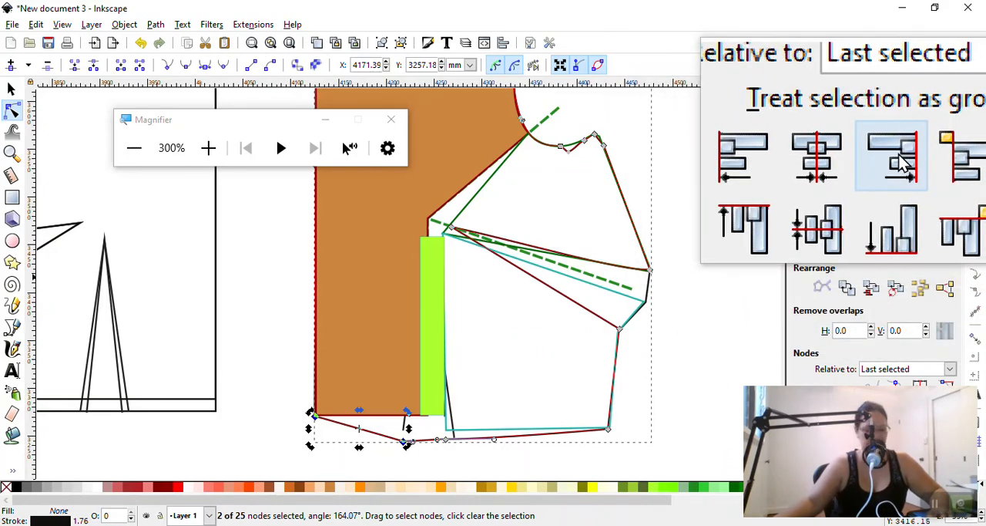
key("super+Escape")
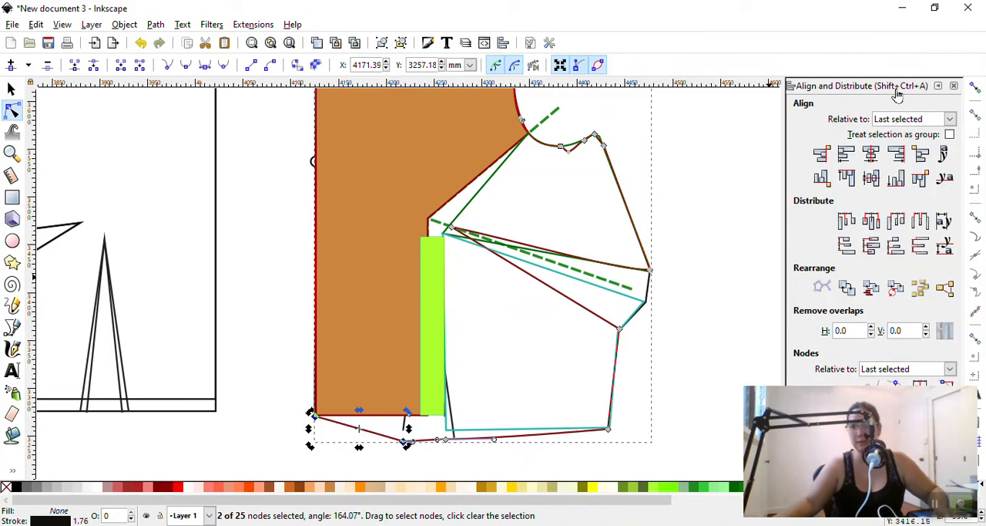
left_click_drag(896, 94, 663, 77)
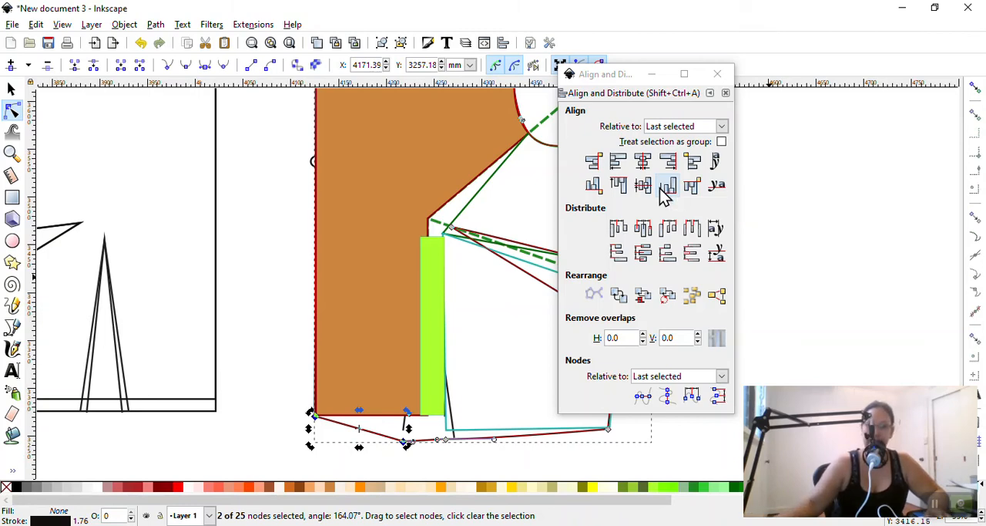
Try to level the centre front hem corner with the inner dart-leg hem node using the Align bottom edges option
key("super+plus")
key("super+plus")
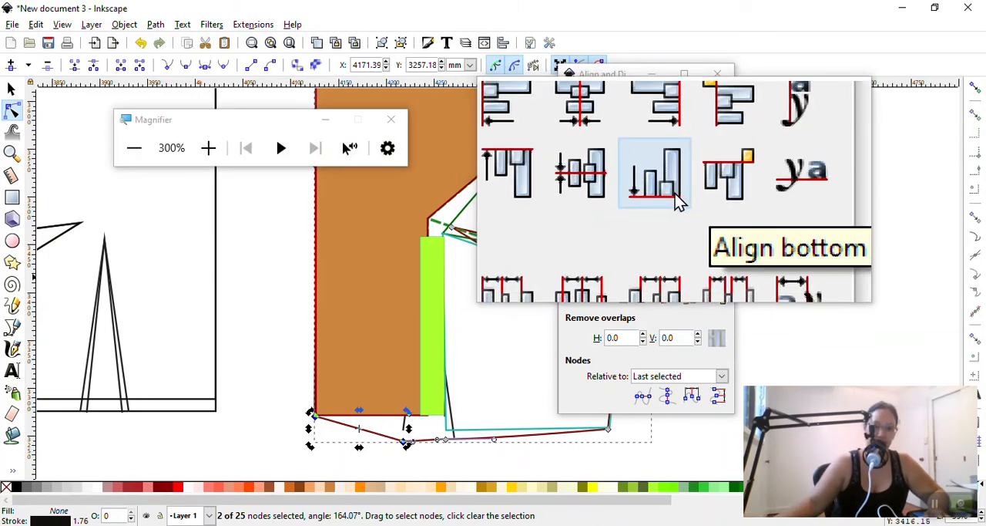
left_click(675, 194)
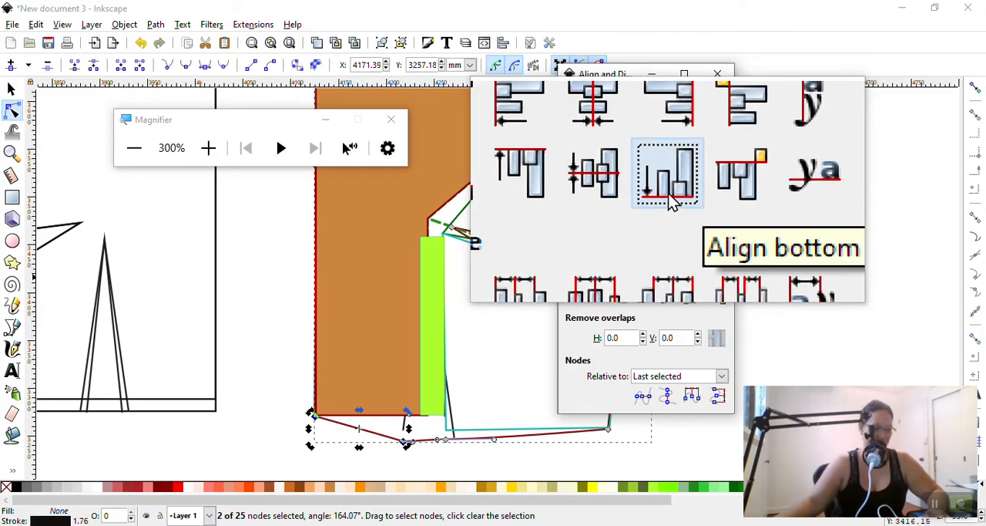
key("super+Escape")
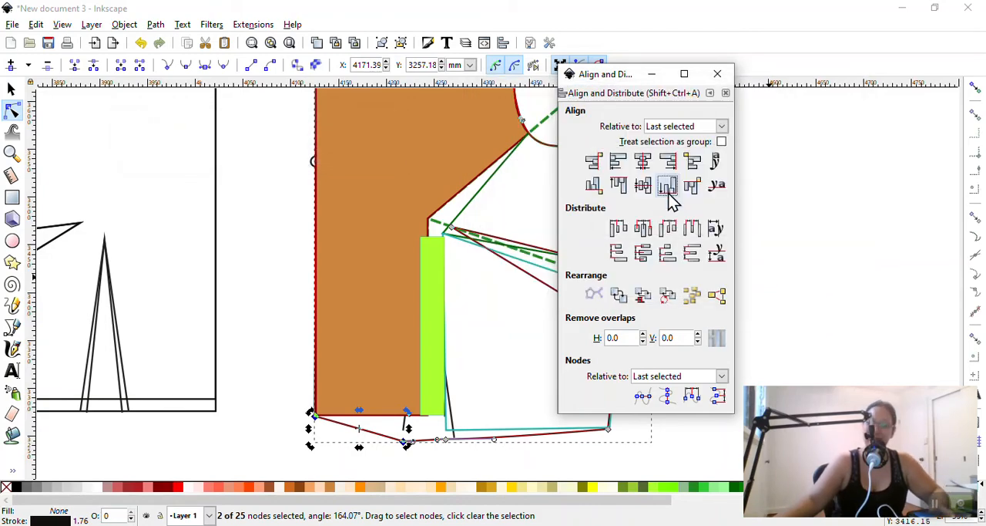
left_click(376, 440)
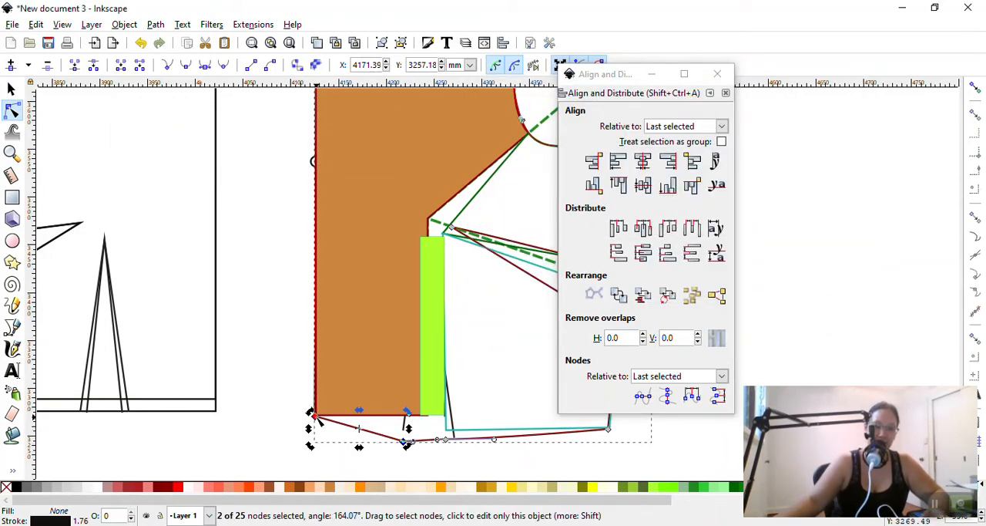
left_click(258, 458)
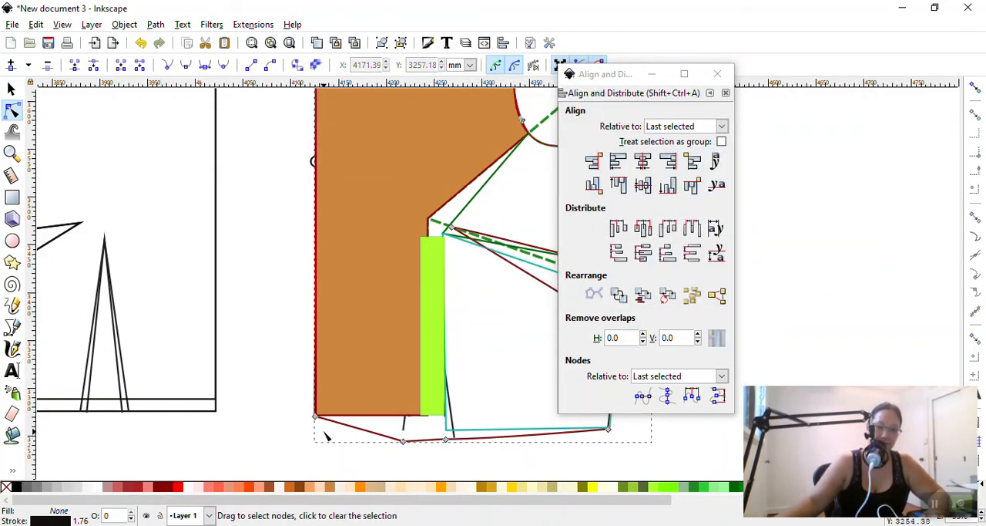
left_click(403, 441)
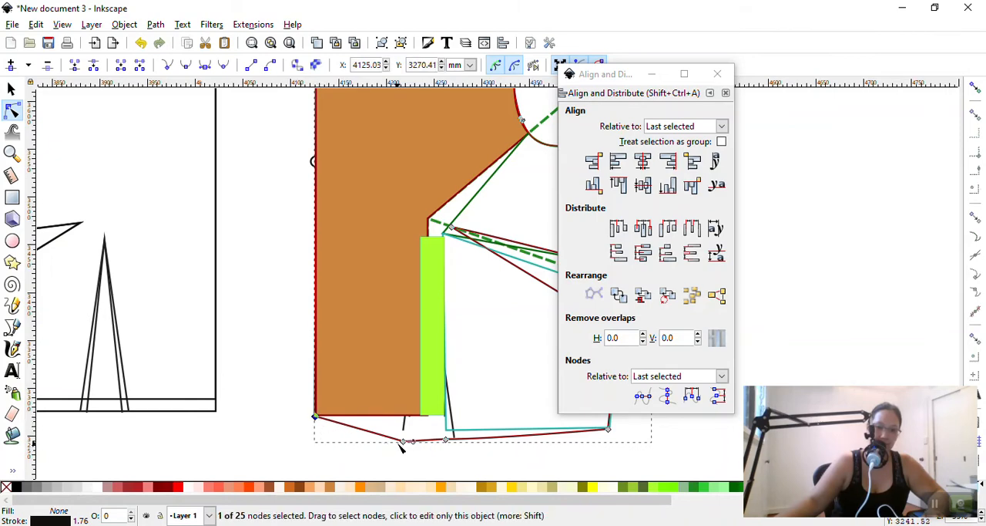
left_click(668, 193)
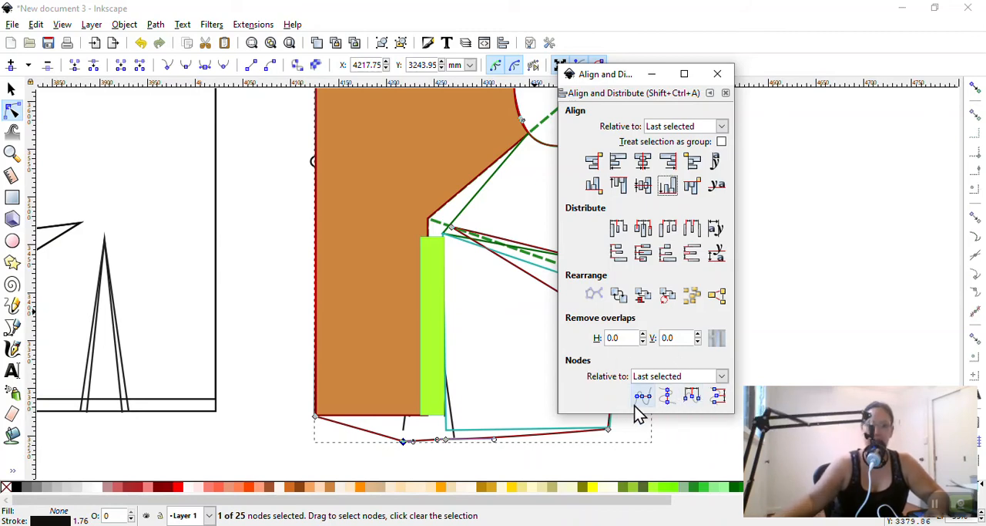
Try to align the centre front hem corner and the inner dart-leg node to a common horizontal line with node alignment
key("super+plus")
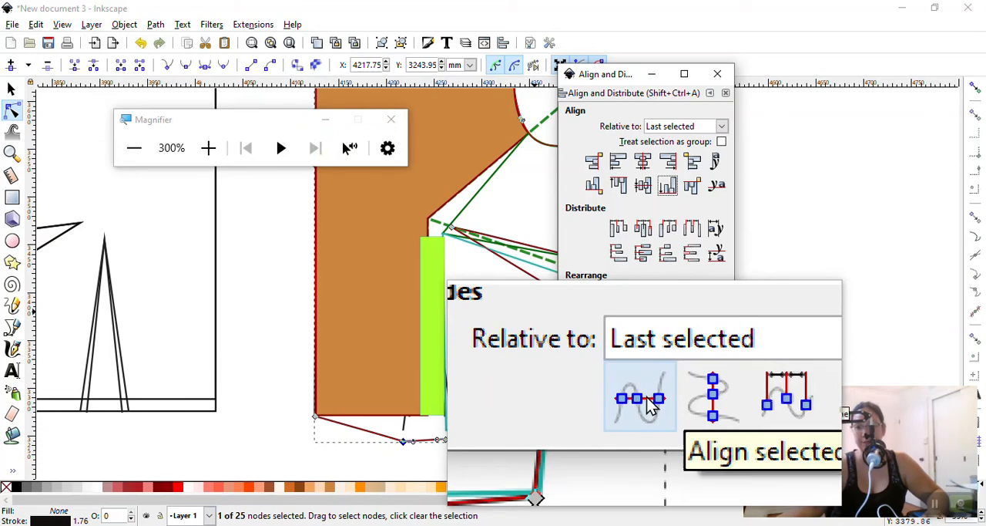
left_click(668, 186)
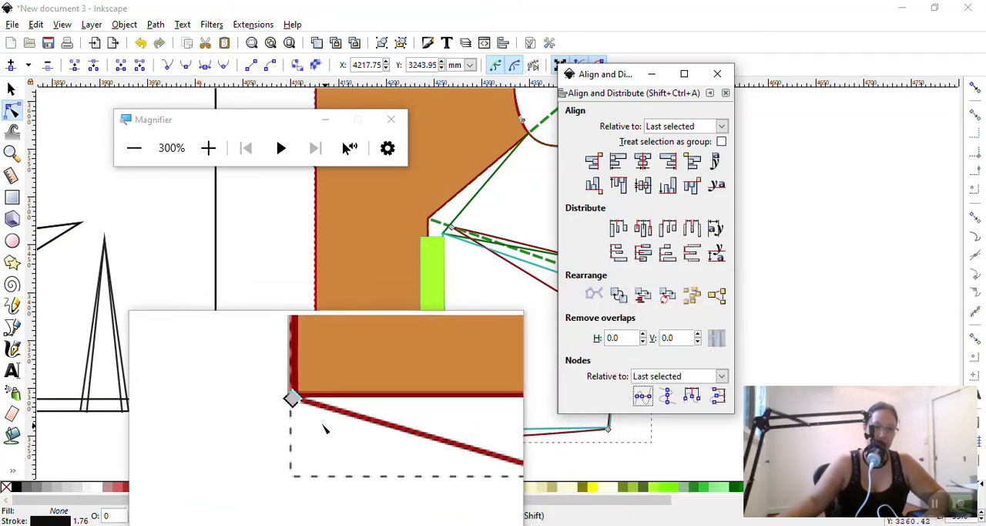
left_click(316, 420)
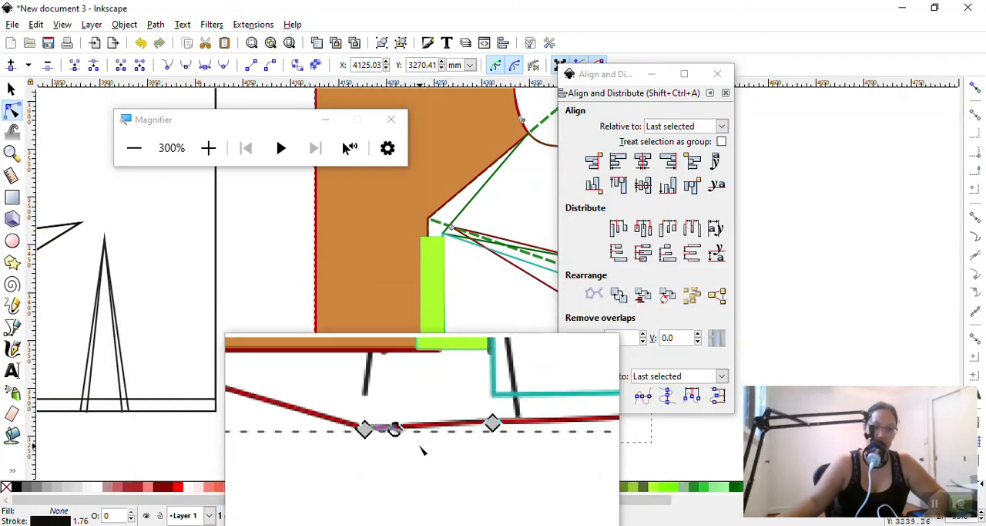
left_click(403, 441)
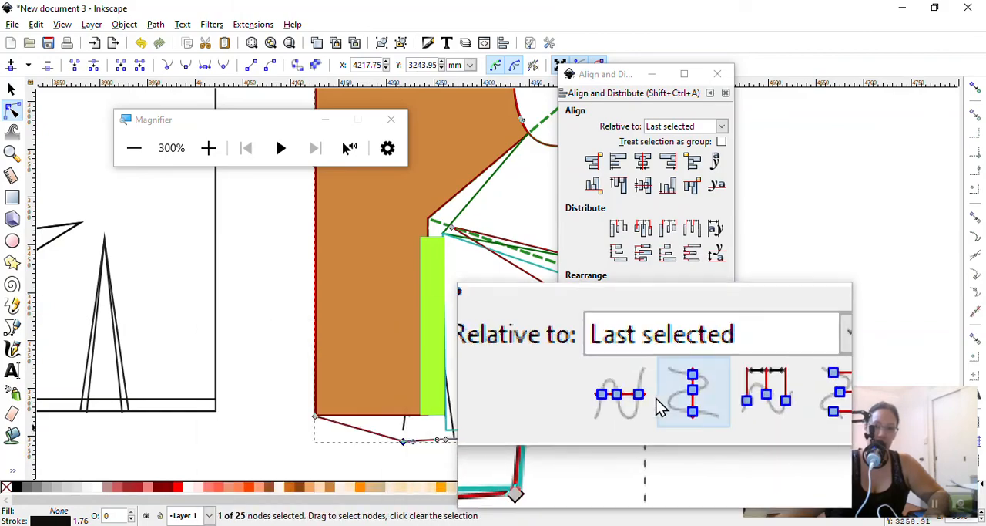
left_click(646, 403)
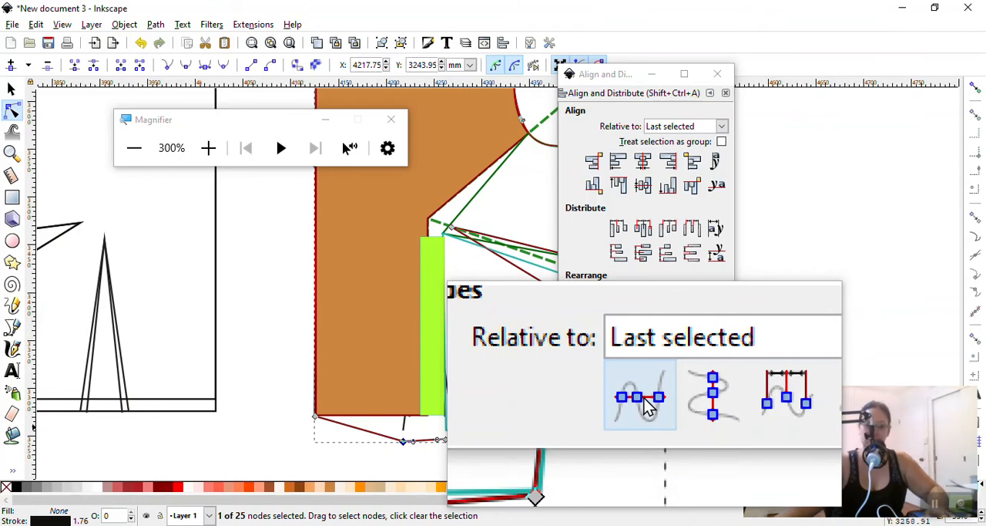
key("super+Escape")
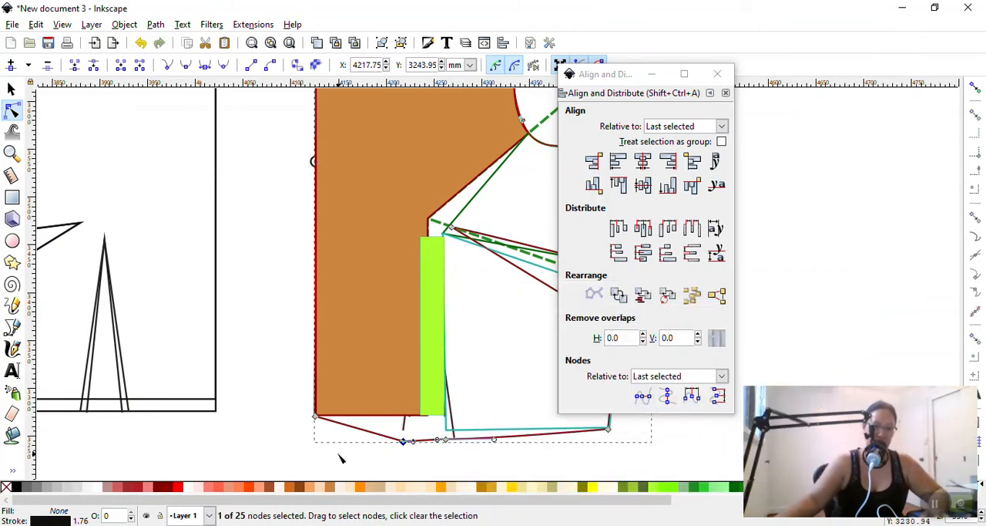
Move the outline's centre front hem corner straight down about 26.5 mm, level with the inner dart-leg hem node
left_click(333, 437)
left_click_drag(316, 419, 314, 446)
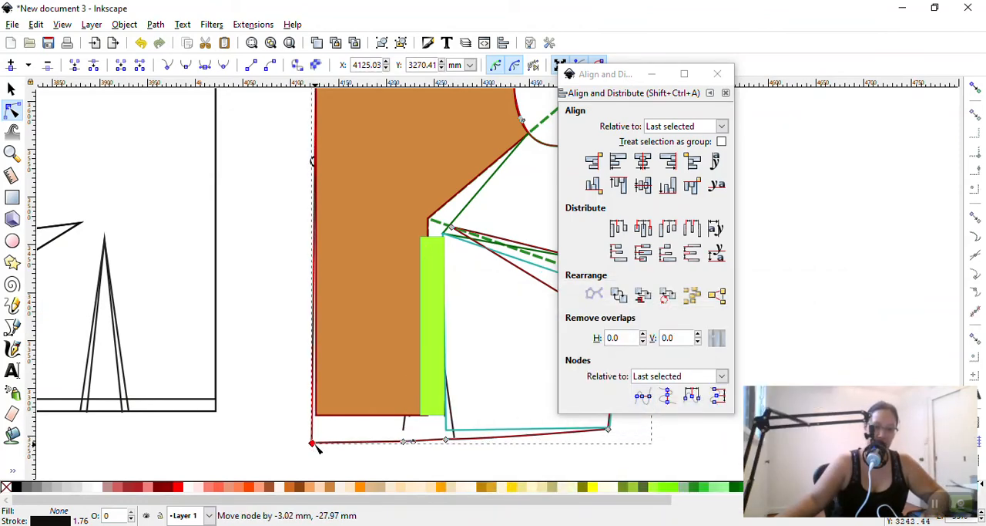
key("super")
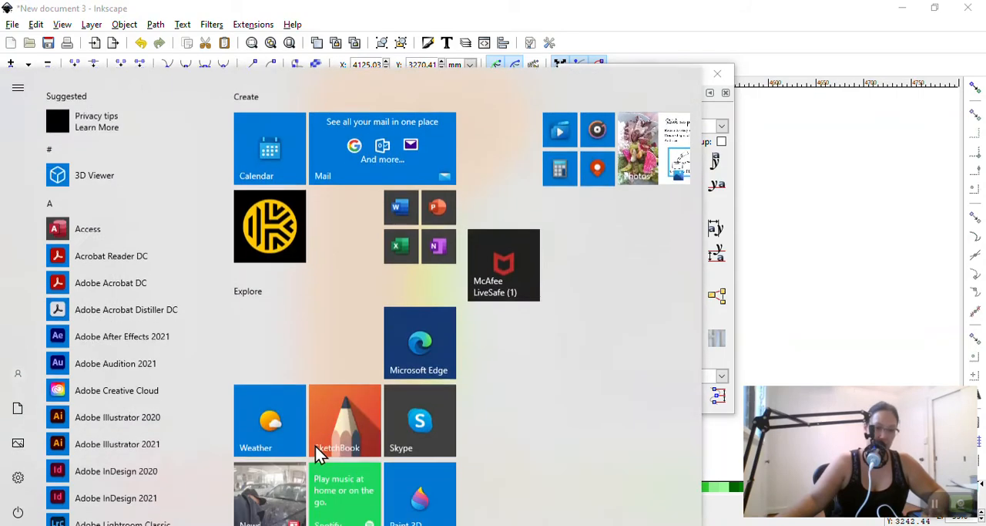
key("super")
left_click_drag(317, 445, 319, 444)
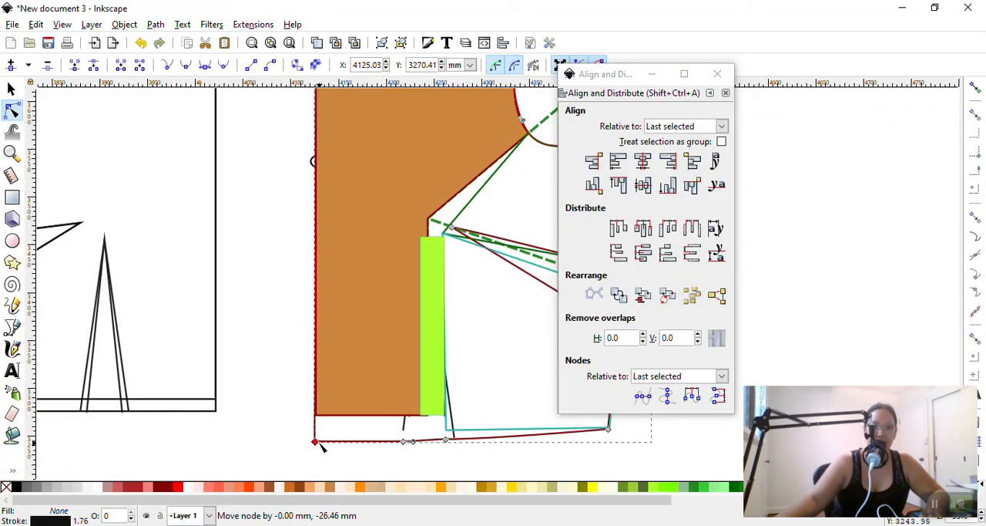
Deselect the outline and hide the FBA layer to view the reworked bodice outline beside the original pattern pieces
left_click(11, 90)
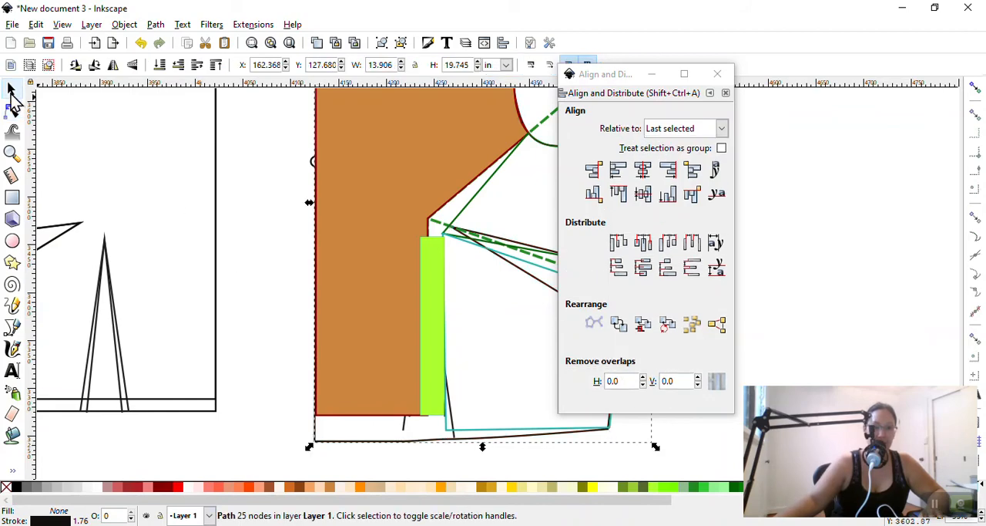
left_click(288, 250)
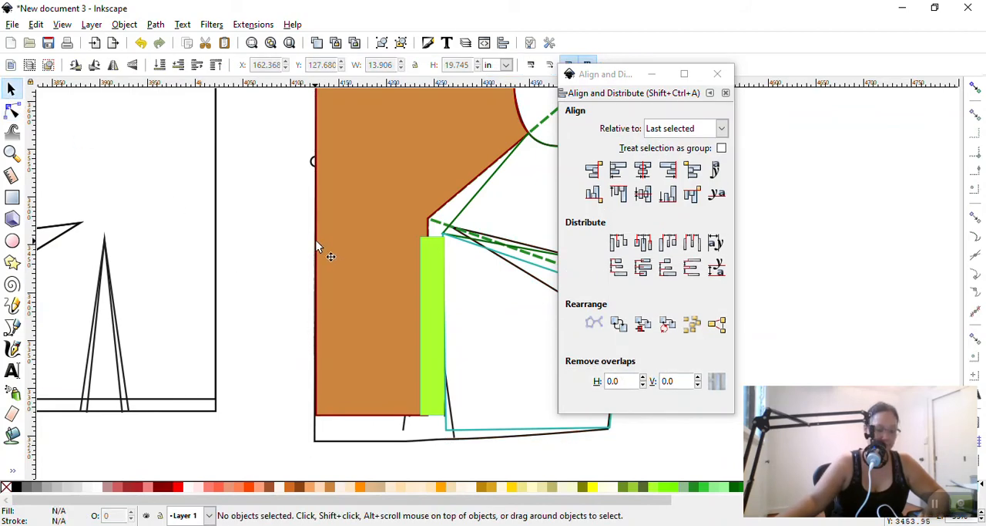
left_click(211, 516)
left_click(191, 484)
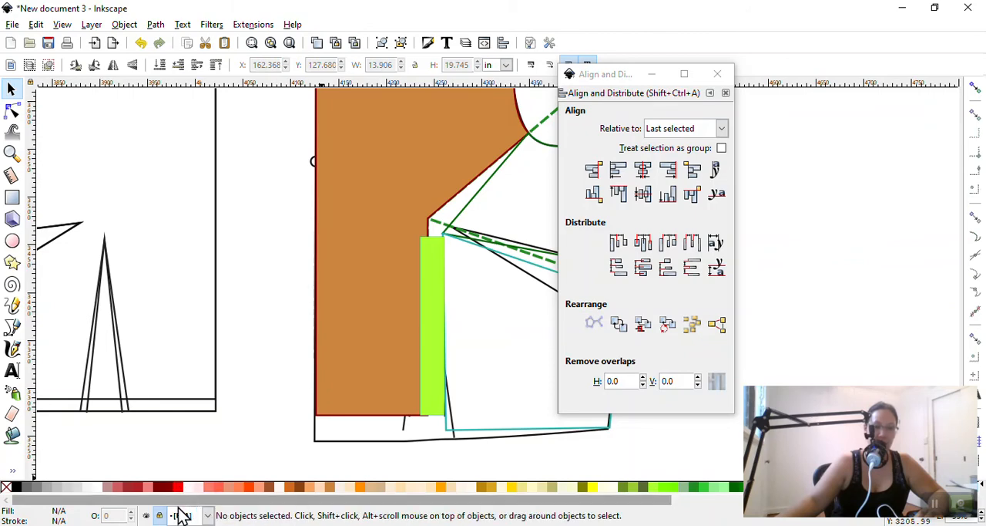
left_click(147, 515)
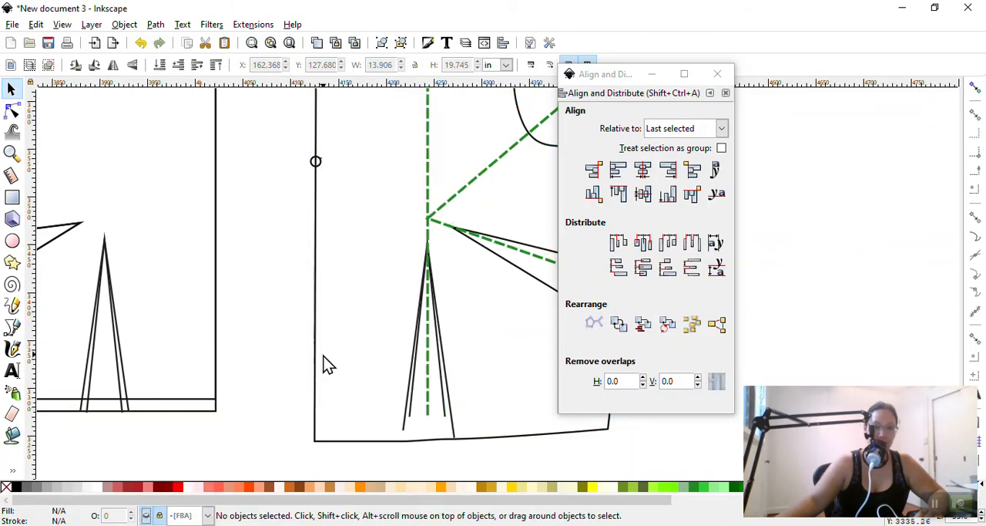
scroll(368, 368, "up", 5)
scroll(368, 368, "down", 3)
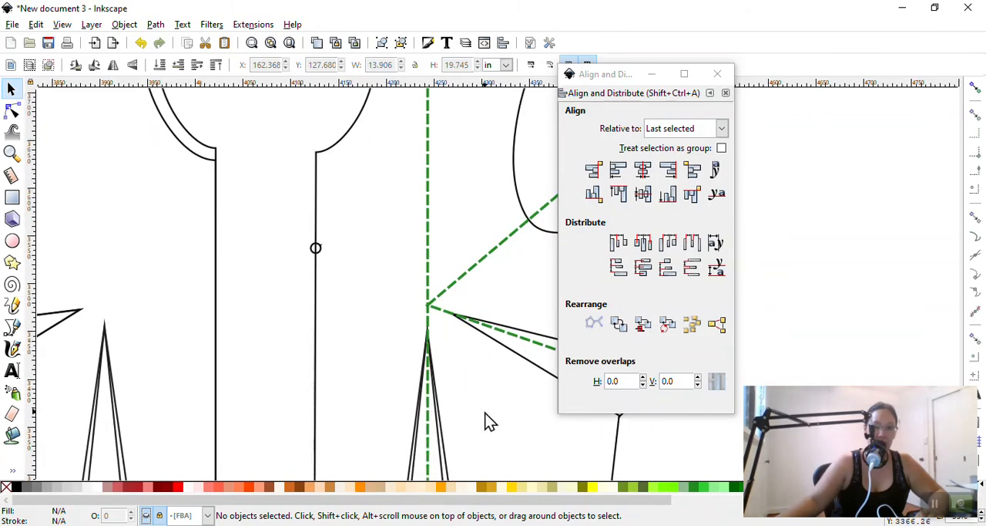
scroll(489, 422, "down", 3)
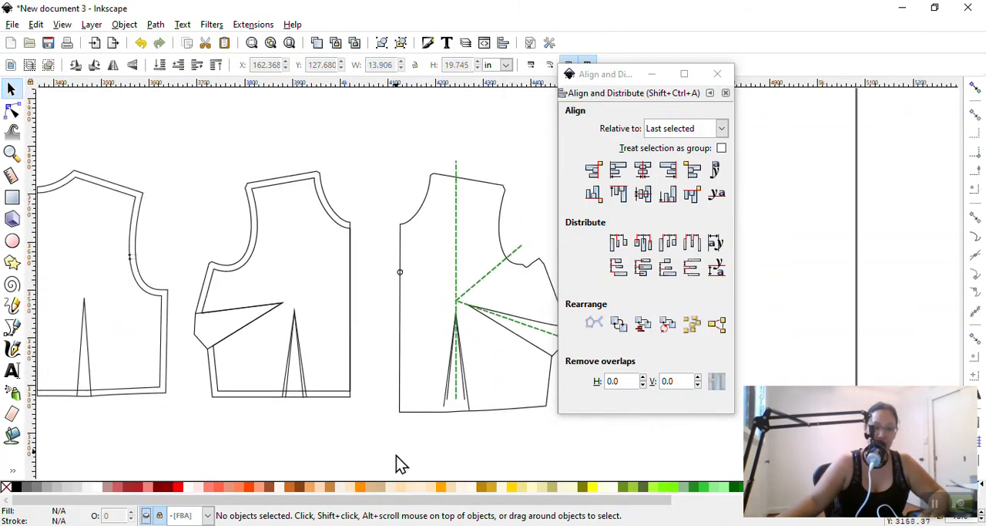
left_click_drag(390, 498, 405, 483)
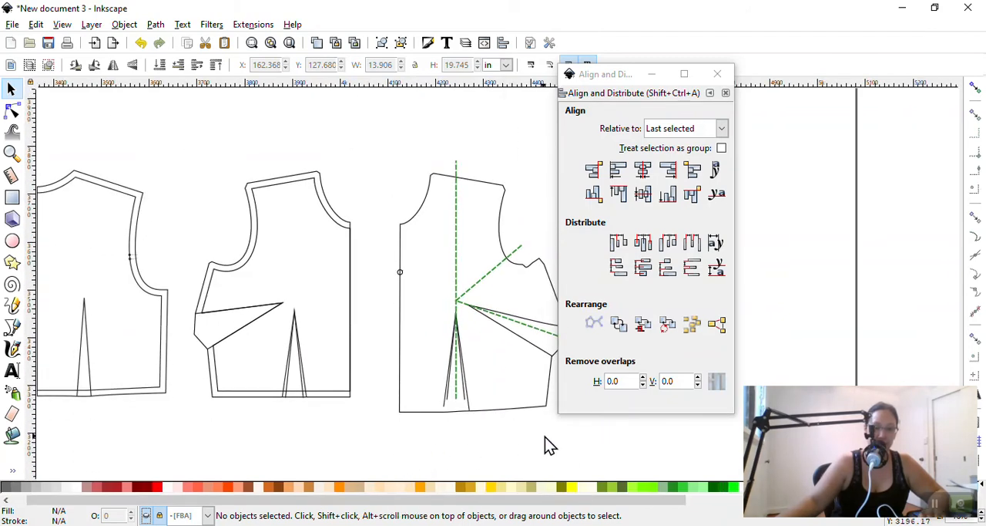
scroll(545, 436, "down", 1)
scroll(545, 435, "up", 1)
key("shift")
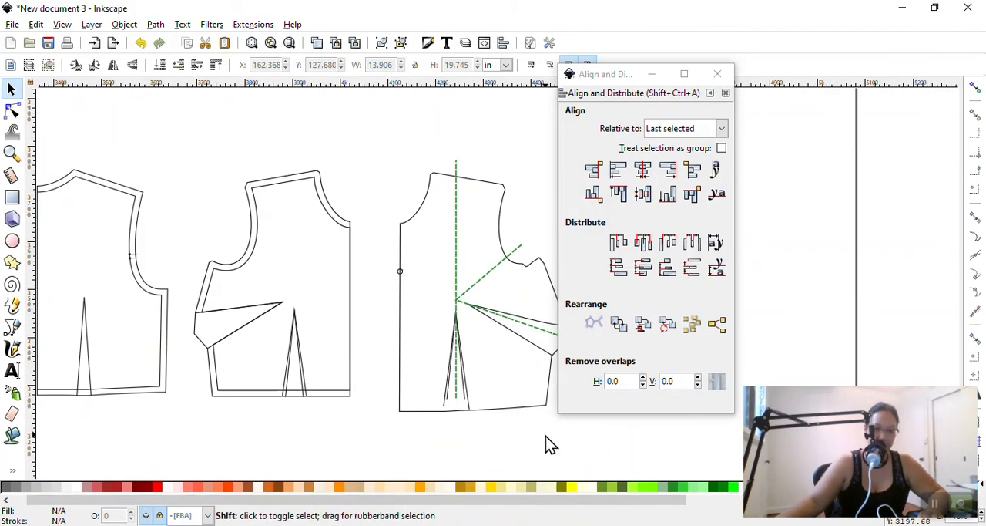
scroll(546, 435, "right", 3)
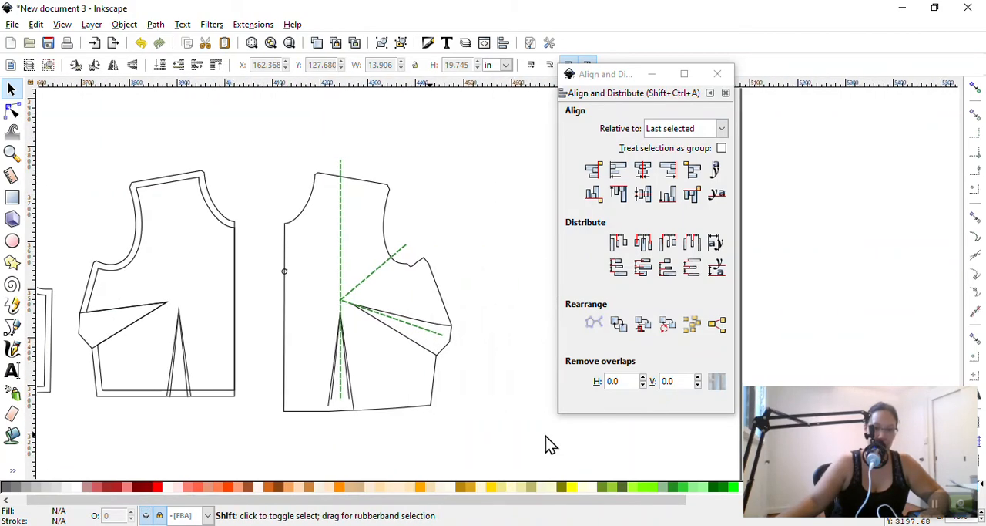
Copy the reworked front bodice outline, and make the FBA layer current, visible and unlocked
left_click(417, 271)
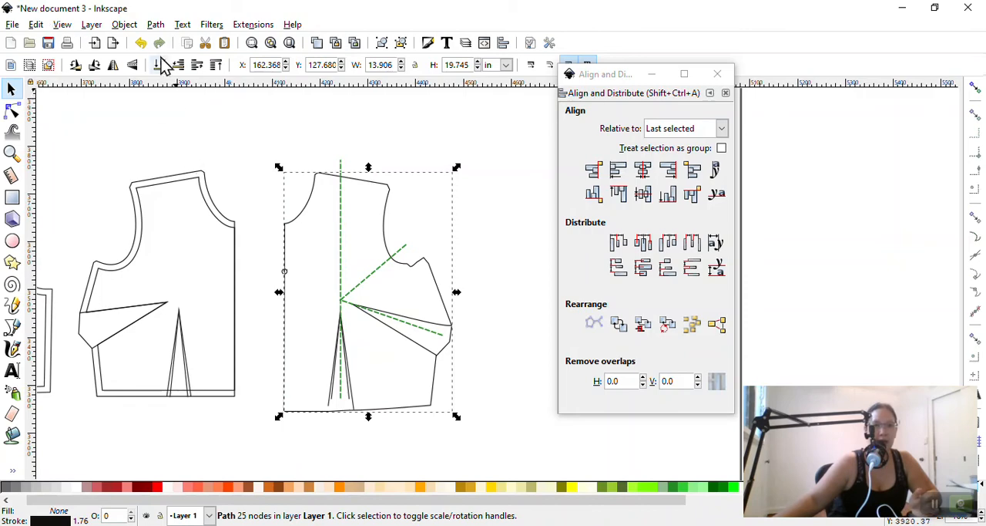
left_click(124, 26)
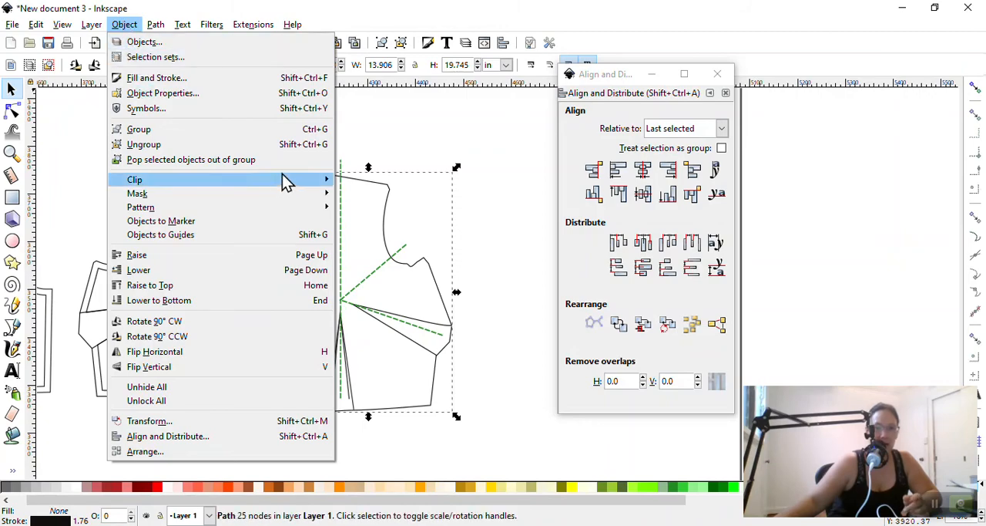
left_click(370, 142)
left_click(209, 515)
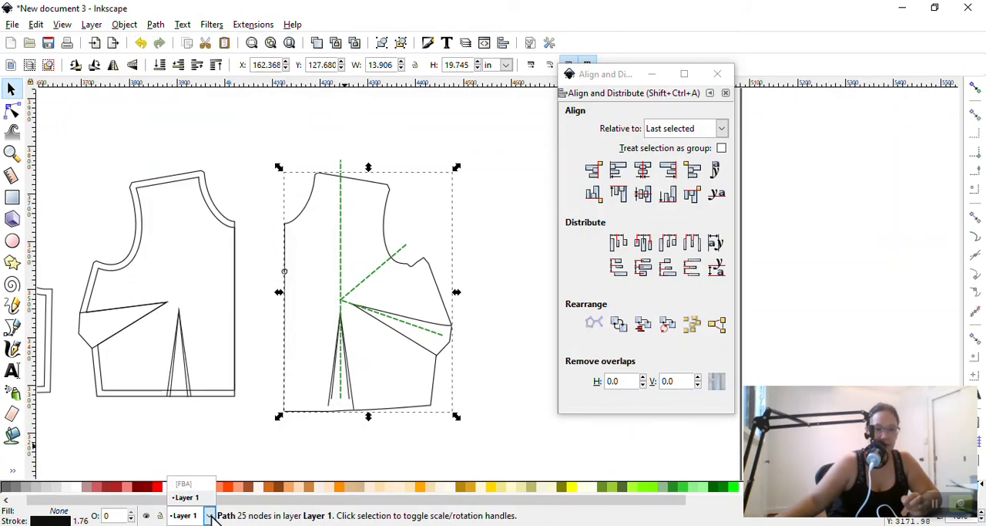
left_click(185, 484)
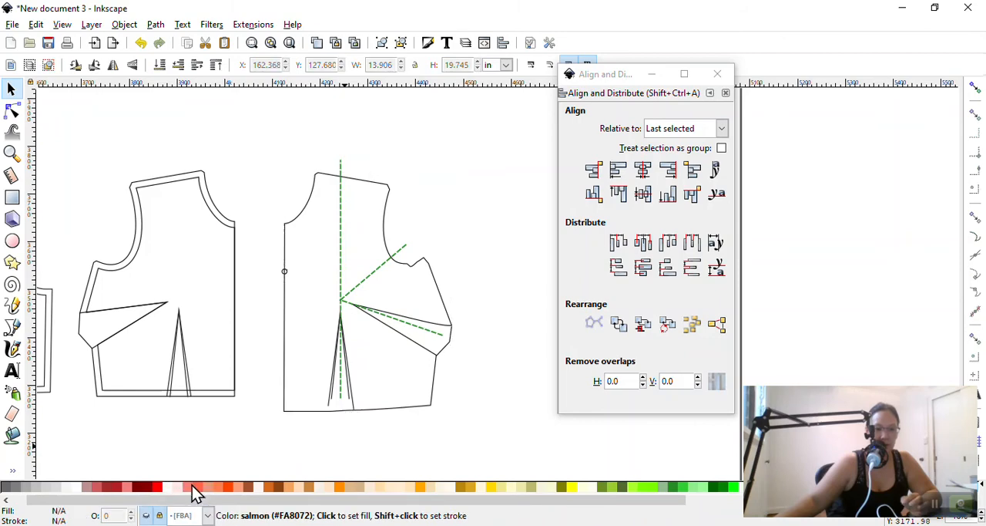
left_click(148, 516)
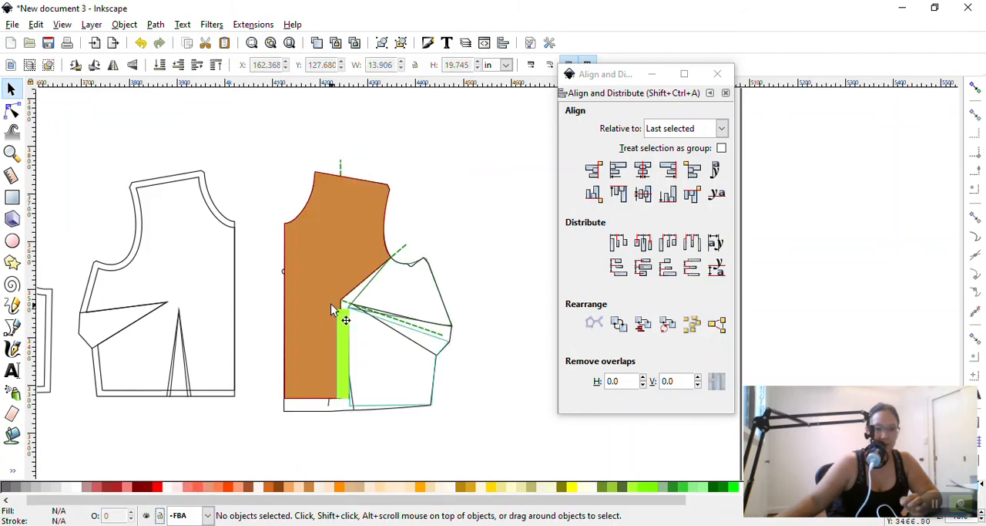
Try to paste a copy of the bodice outline into the FBA layer and position it over the adjusted pieces
key("ctrl+v")
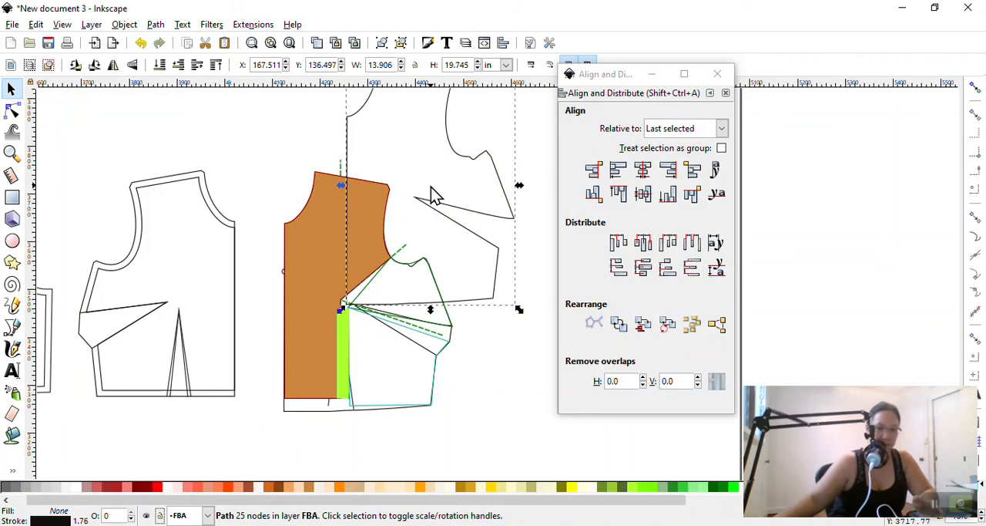
left_click_drag(456, 154, 398, 252)
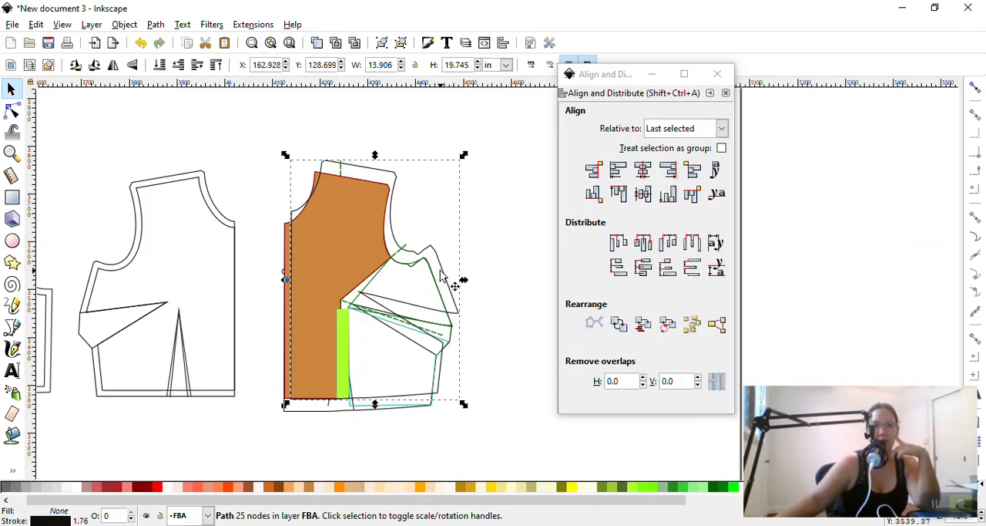
left_click_drag(440, 279, 437, 294)
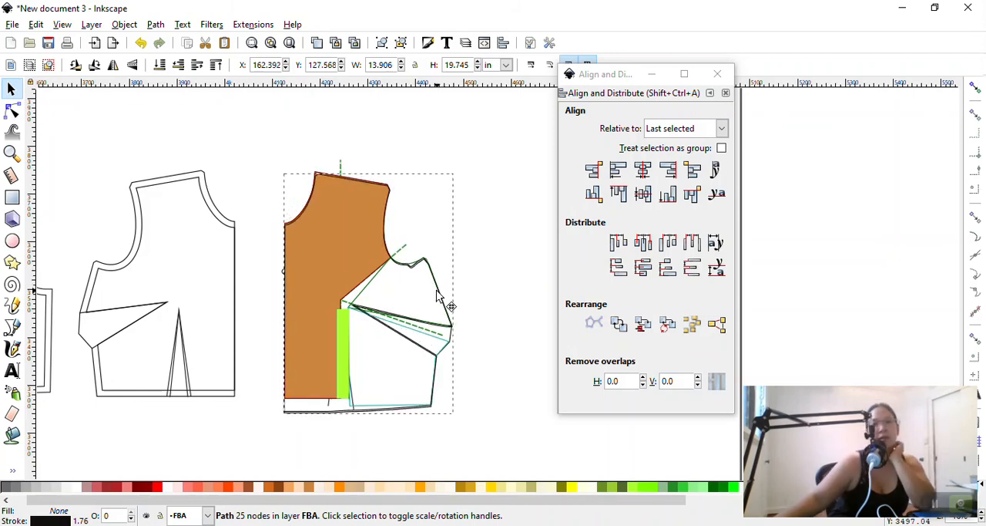
key("Escape")
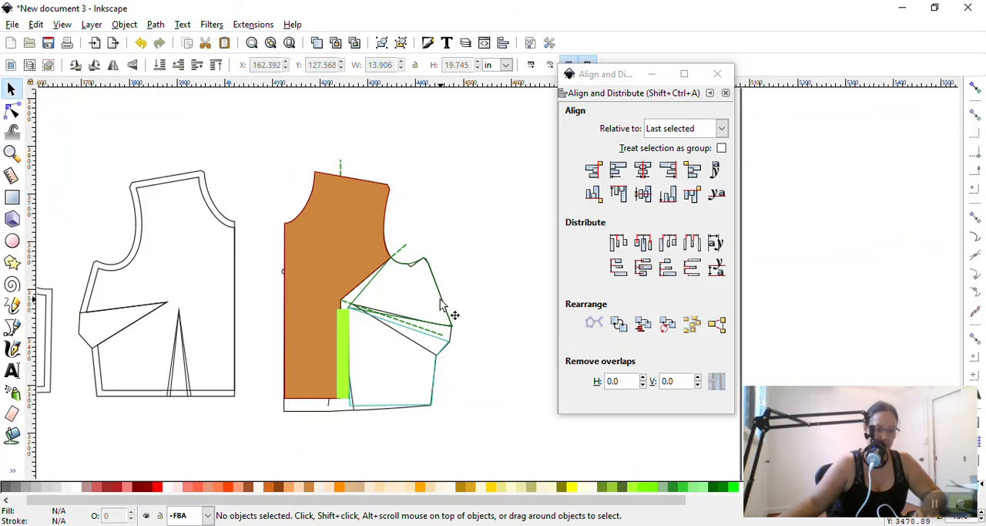
scroll(441, 303, "down", 2)
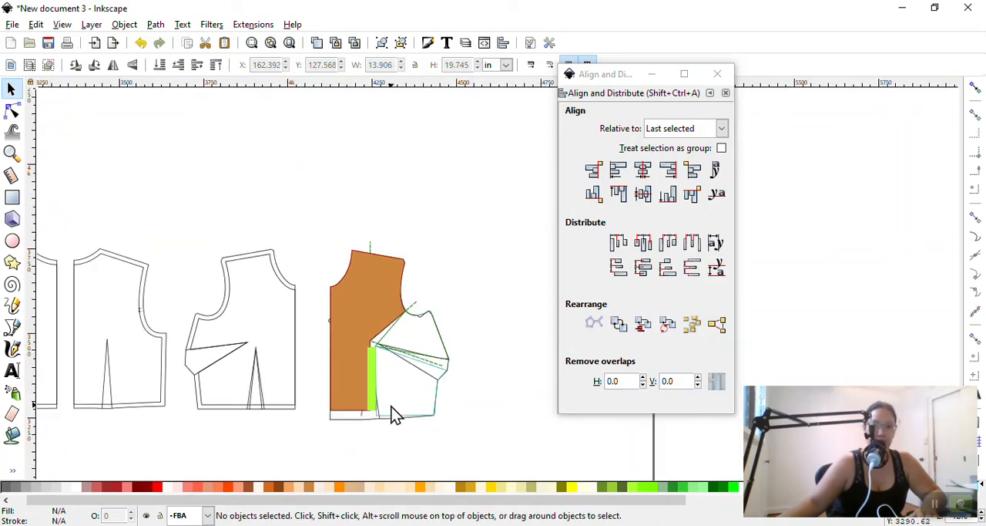
left_click(444, 348, "alt")
left_click(455, 289)
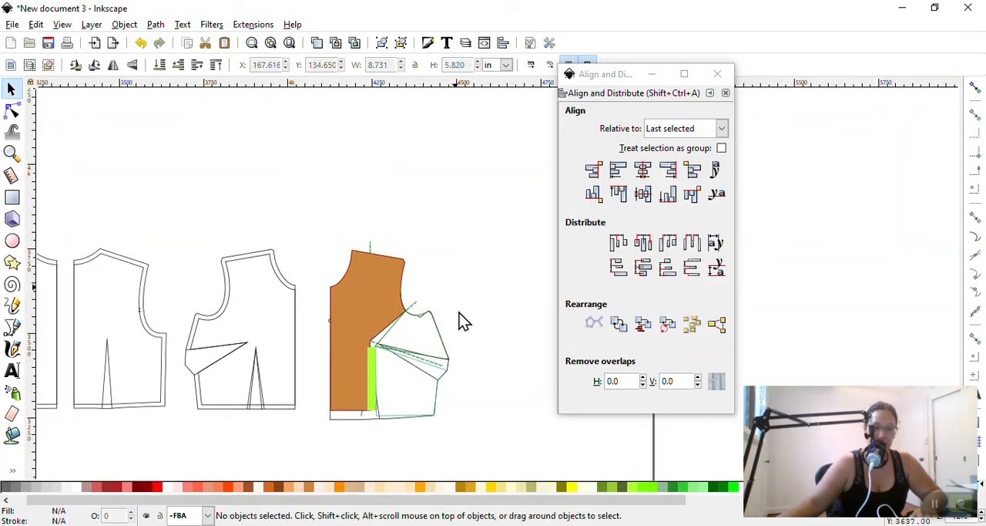
Start a Bezier path in the FBA layer along the shoulder from the neck point, and curve it around the armhole to the underarm corner
scroll(461, 383, "up", 1)
scroll(459, 380, "down", 1)
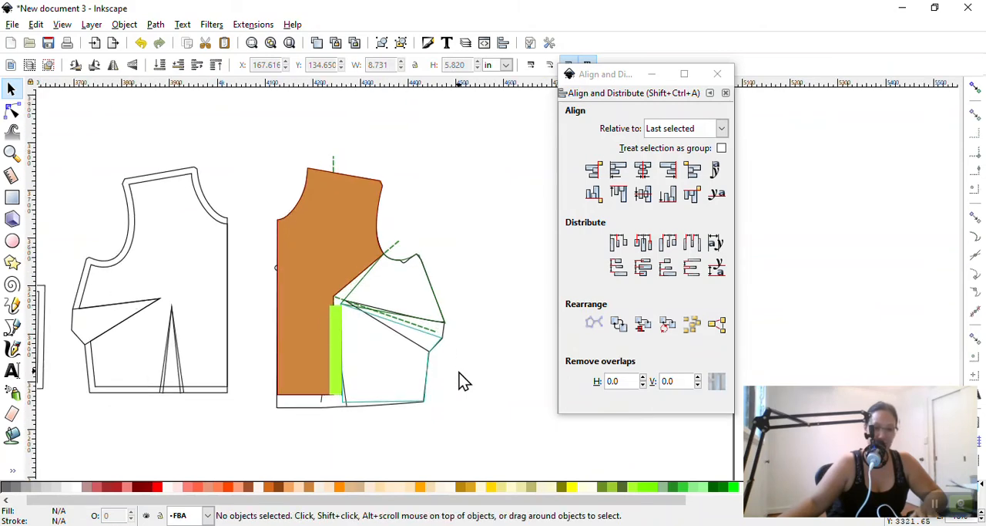
scroll(459, 373, "up", 1)
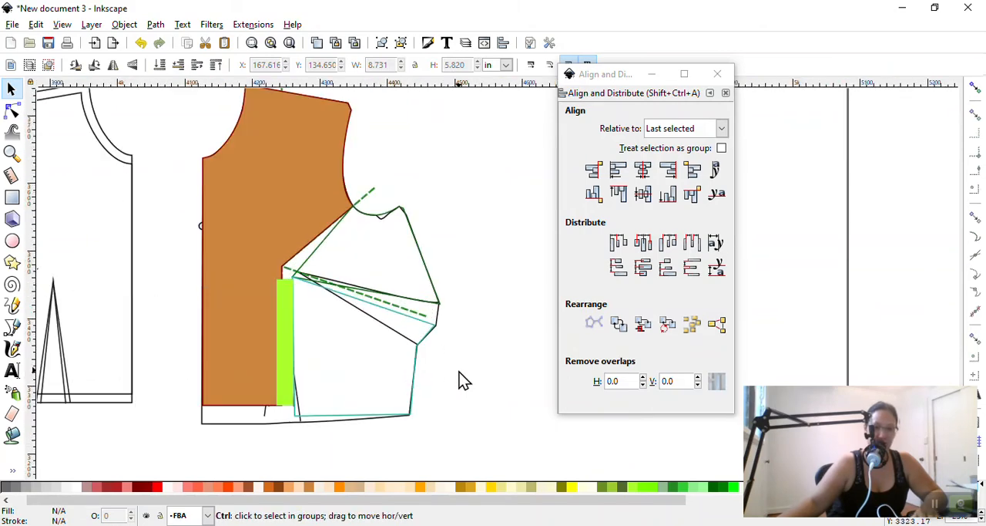
scroll(459, 369, "up", 1)
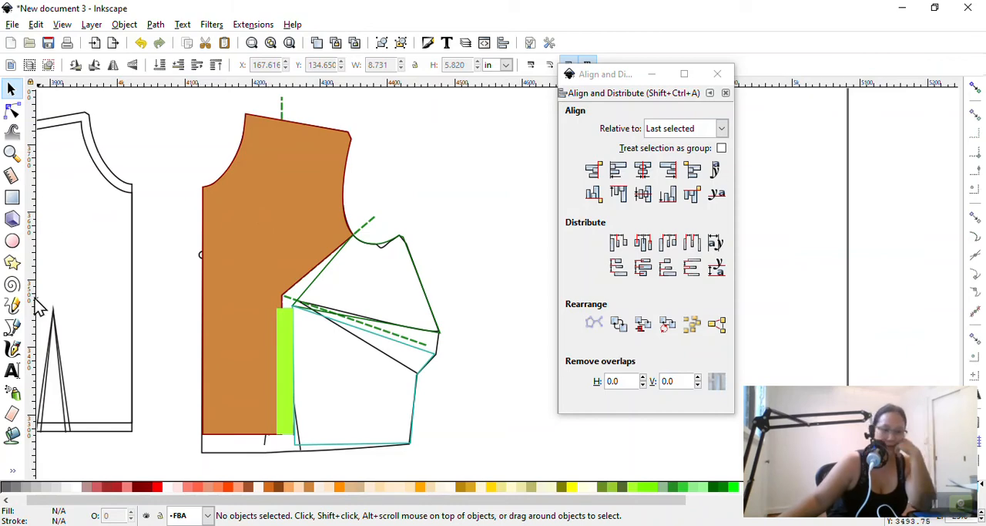
left_click(11, 327)
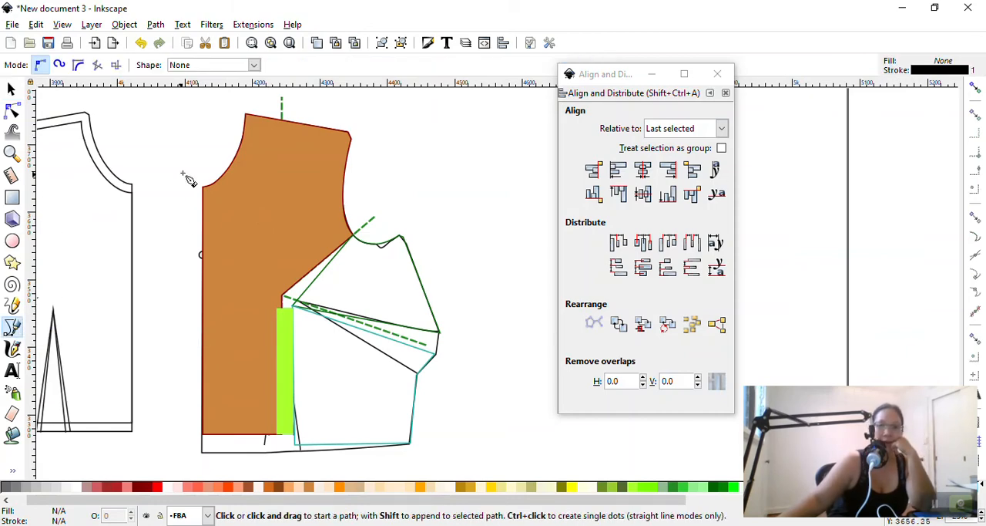
left_click(246, 114)
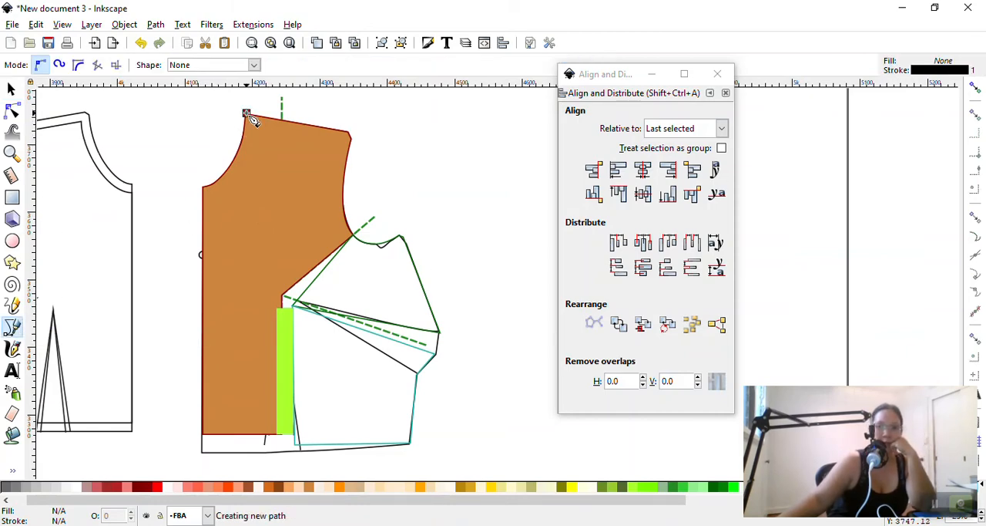
left_click(352, 136)
left_click_drag(365, 243, 398, 257)
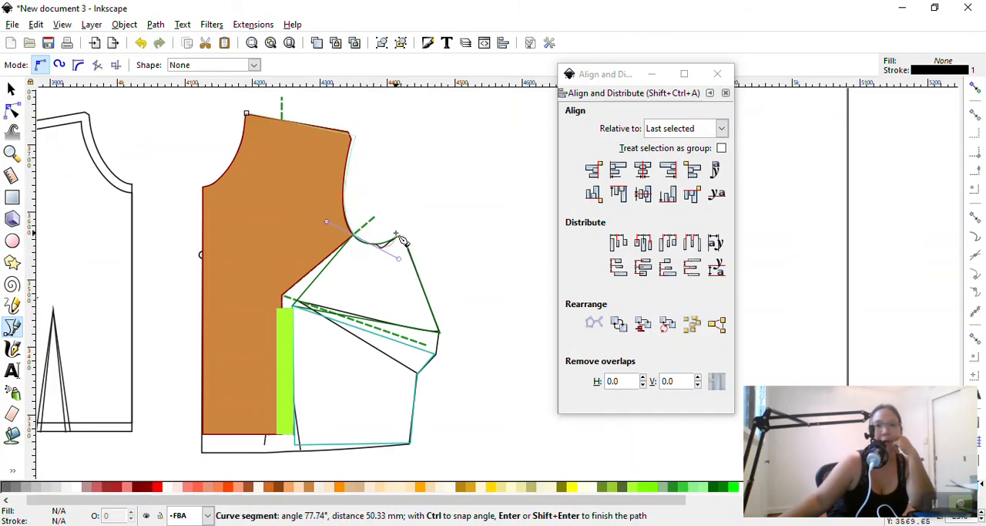
key("Return")
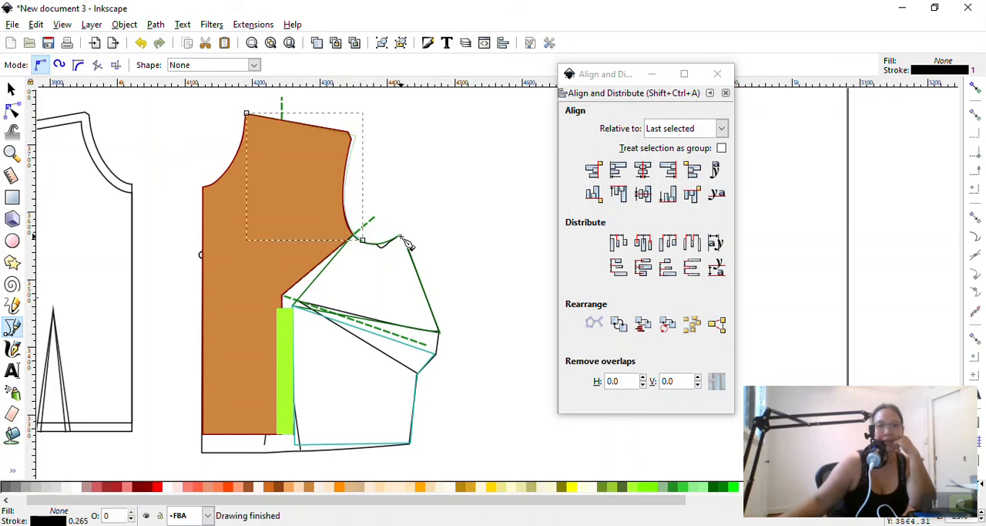
left_click(363, 241)
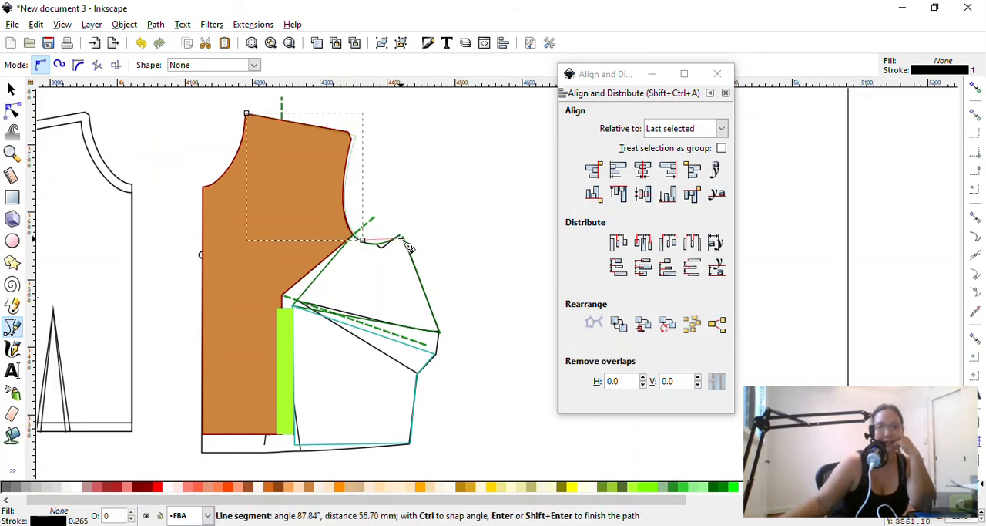
mouse_move(378, 248)
left_mouse_down()
mouse_move(433, 221)
mouse_move(434, 249)
left_mouse_up()
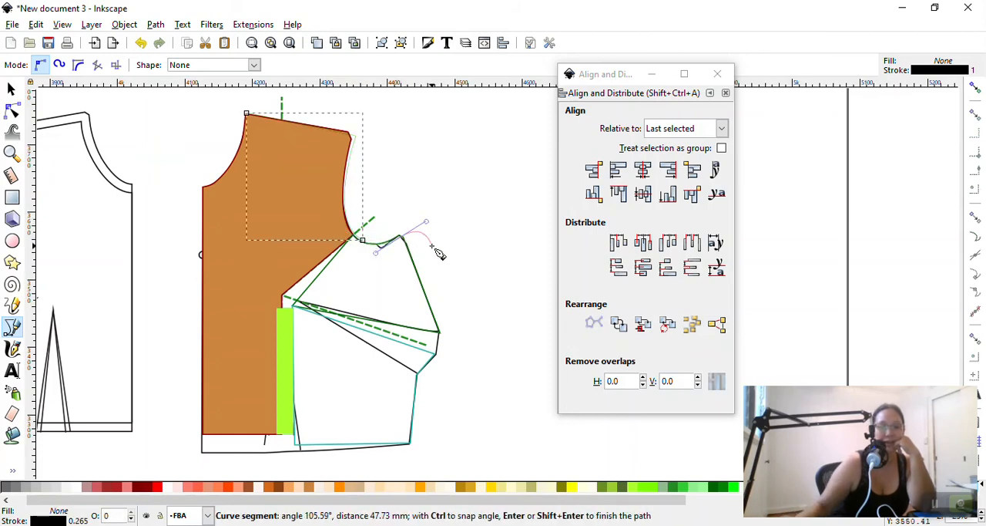
key("Return")
Continue the traced path from the underarm corner down the side seam, around the side dart end, to the side hem corner
left_click(401, 238)
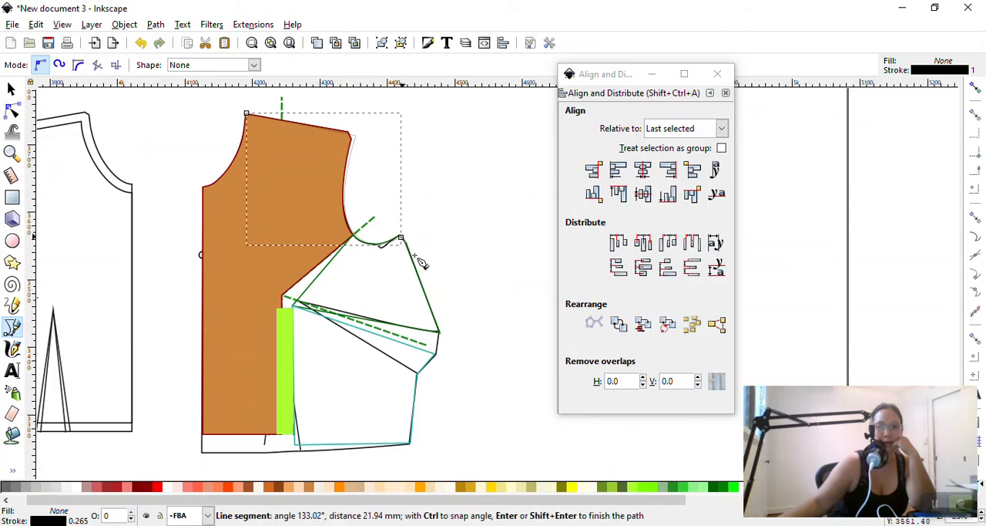
left_click(438, 333)
left_click(435, 354)
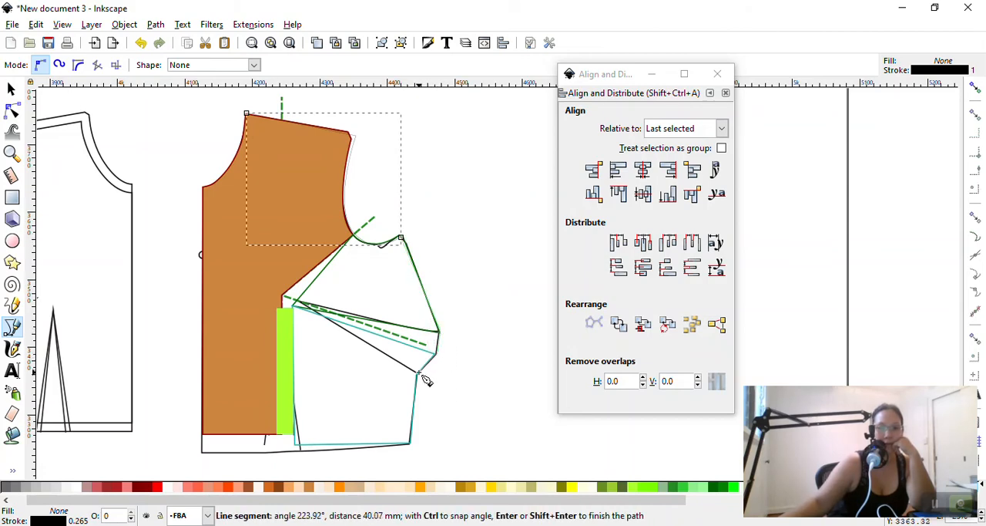
left_click(417, 373)
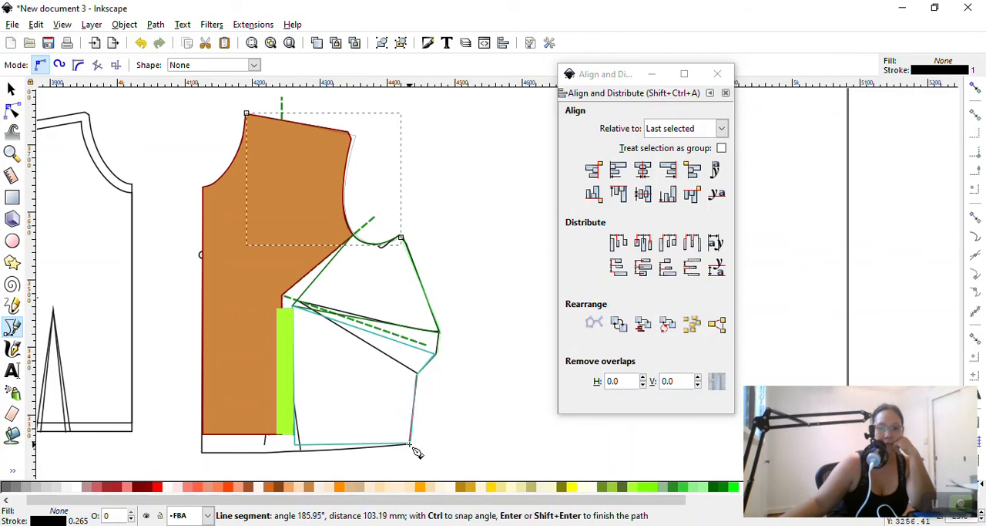
left_click(410, 445)
Trace along the hem and up the centre front, and close the path with a curved neckline at the shoulder neck point
left_click(280, 456)
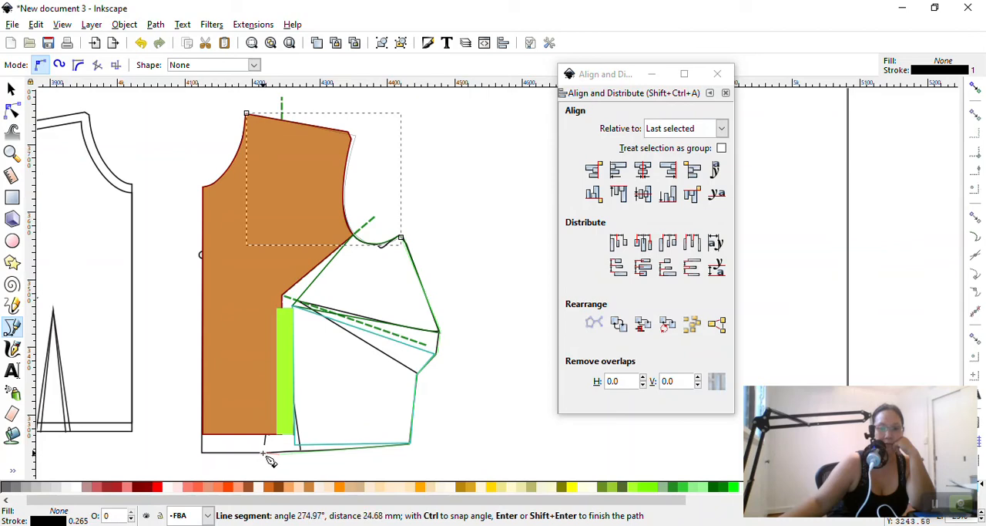
left_click(203, 454)
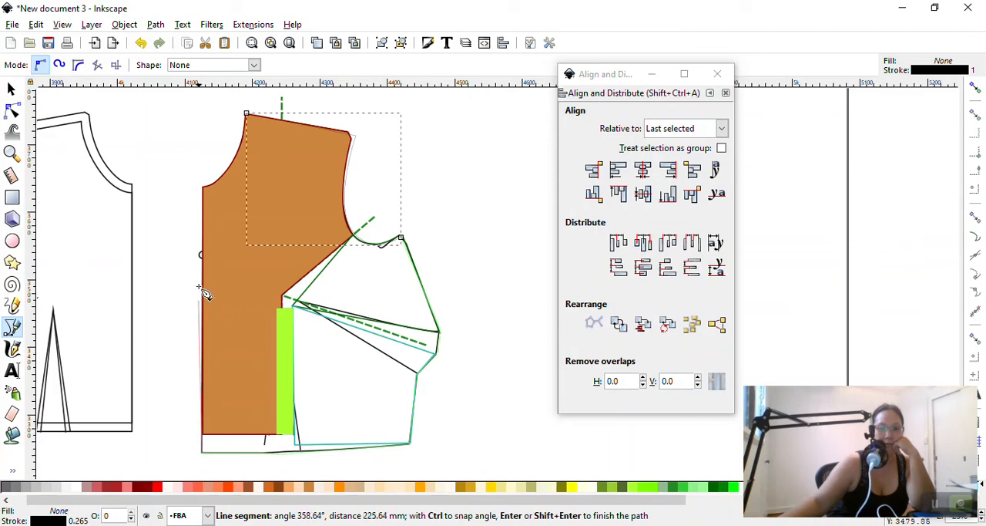
left_click(202, 187)
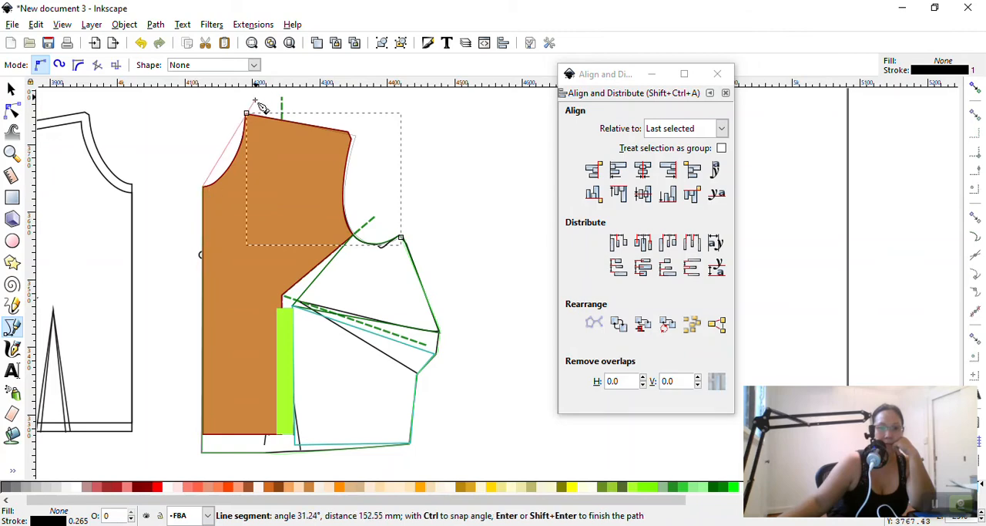
left_click_drag(247, 114, 253, 61)
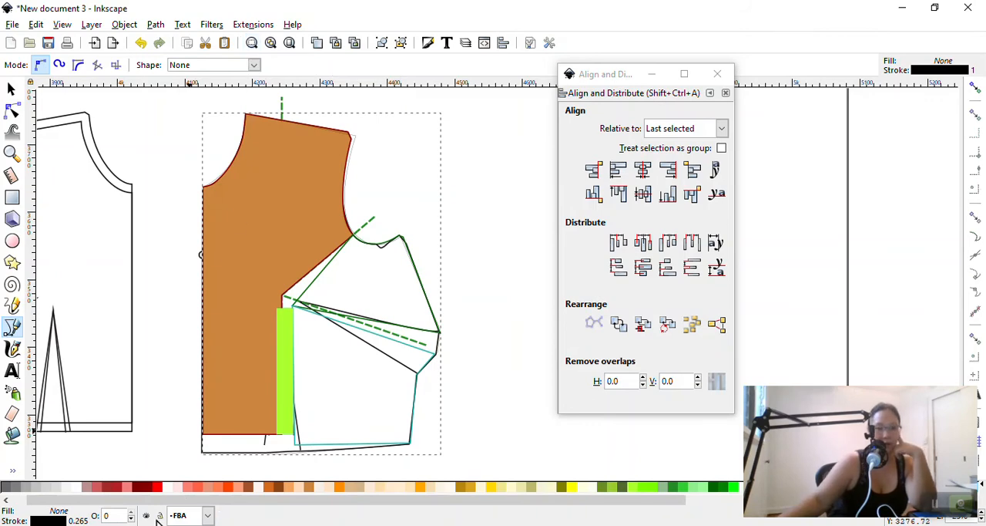
Fill the traced bodice shape with dark red, and delete the shape
left_click(153, 487)
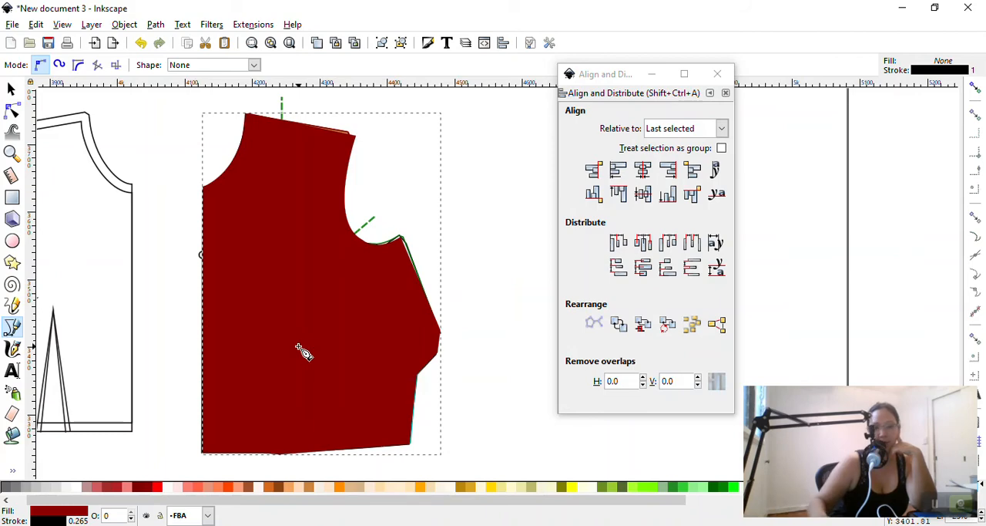
key("Delete")
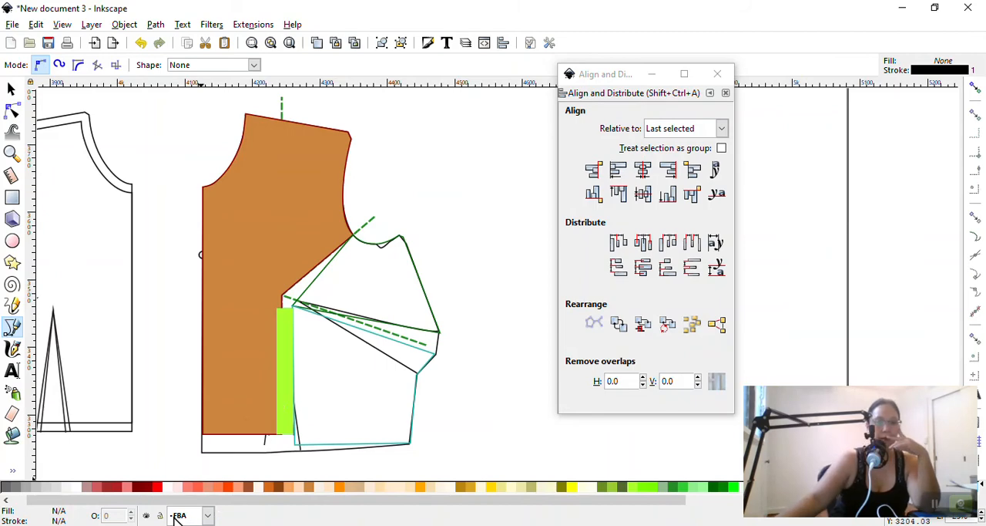
Hide the FBA layer and make Layer 1 the current layer
left_click(146, 515)
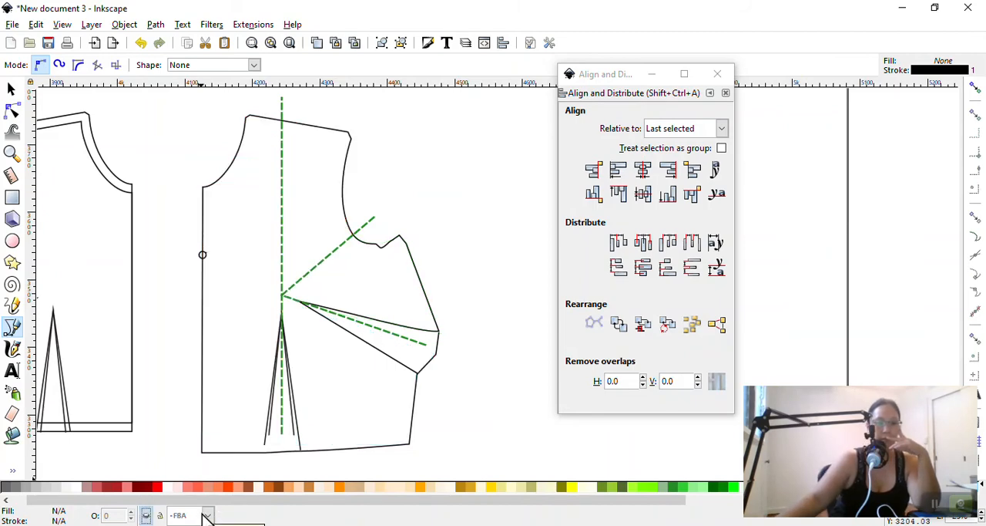
left_click(206, 516)
left_click(189, 499)
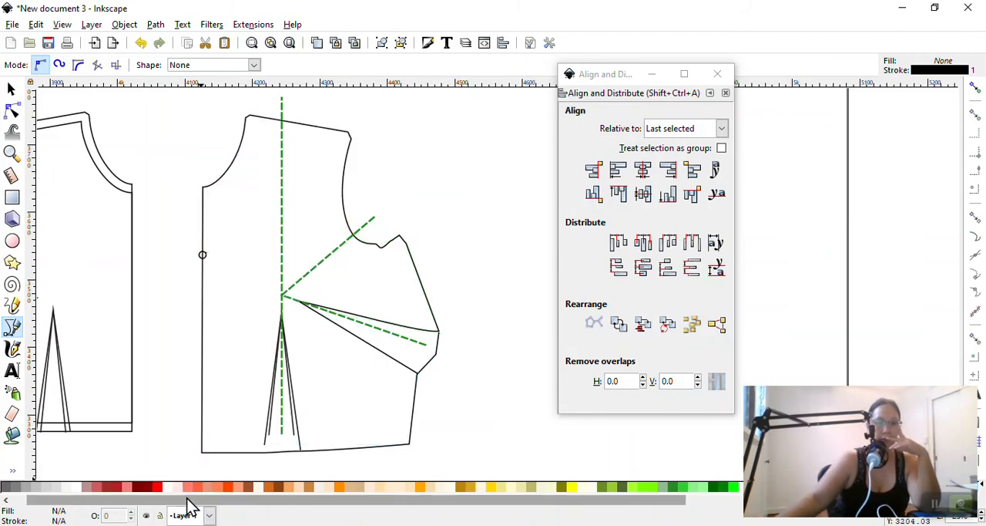
left_click(423, 186)
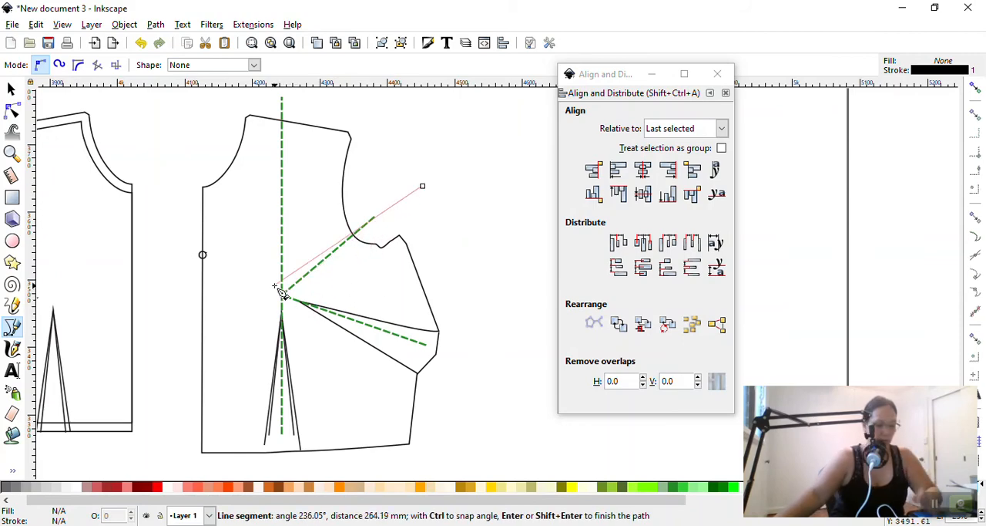
key("Escape")
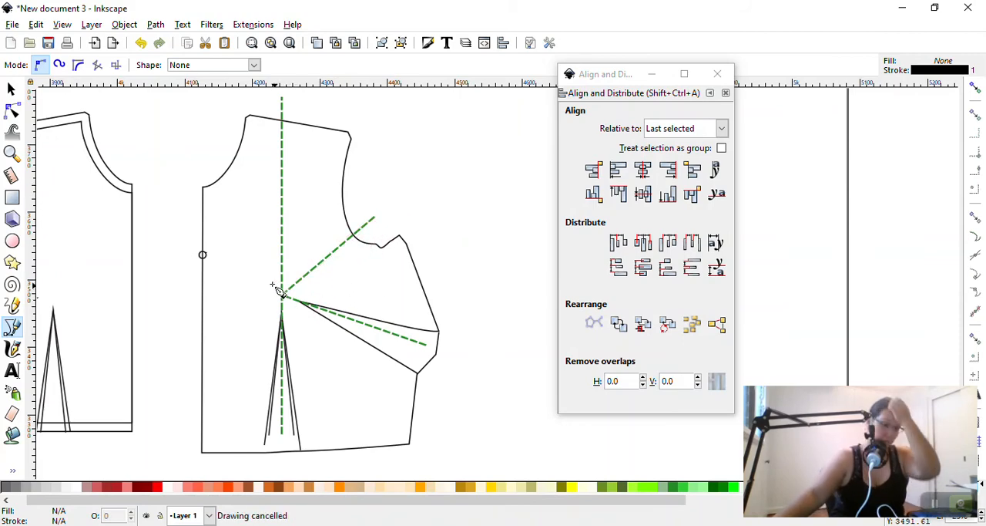
left_click(11, 90)
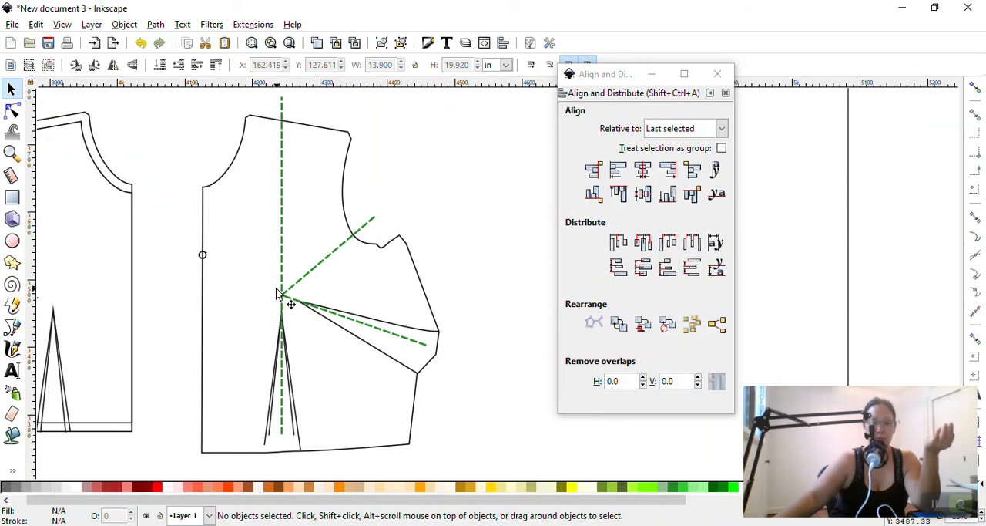
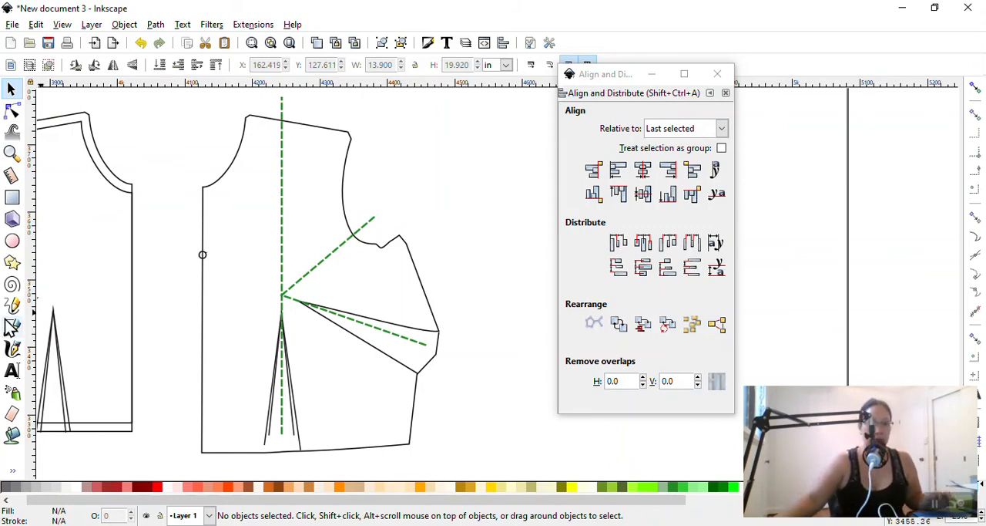
Draw a straight vertical line along the green dashed guide from the shoulder seam to just above the bust point
left_click(12, 329)
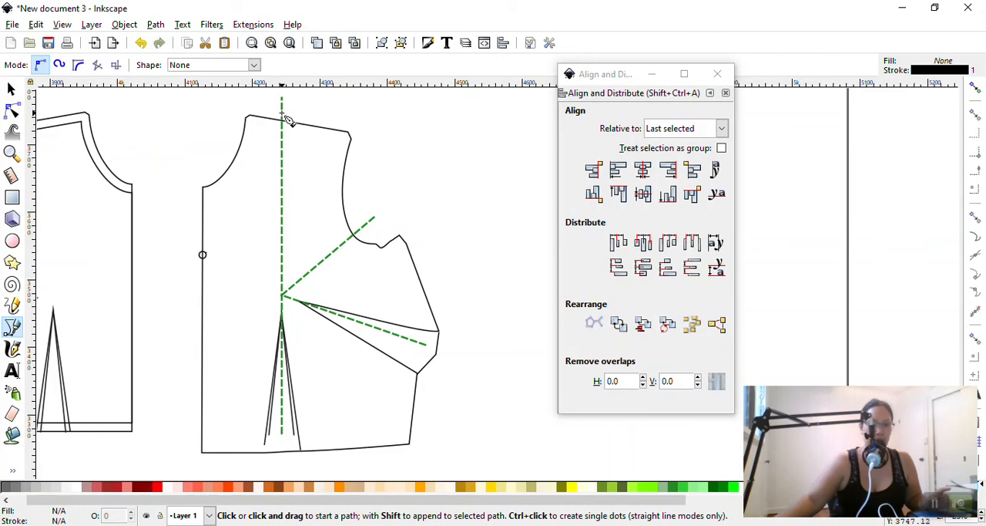
left_click_drag(282, 120, 283, 294)
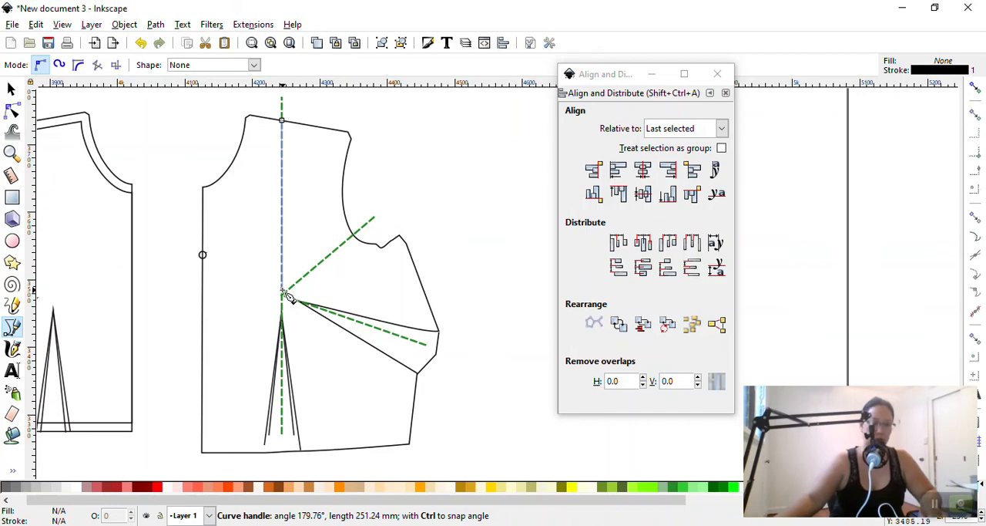
left_click_drag(283, 291, 283, 291)
key("Return")
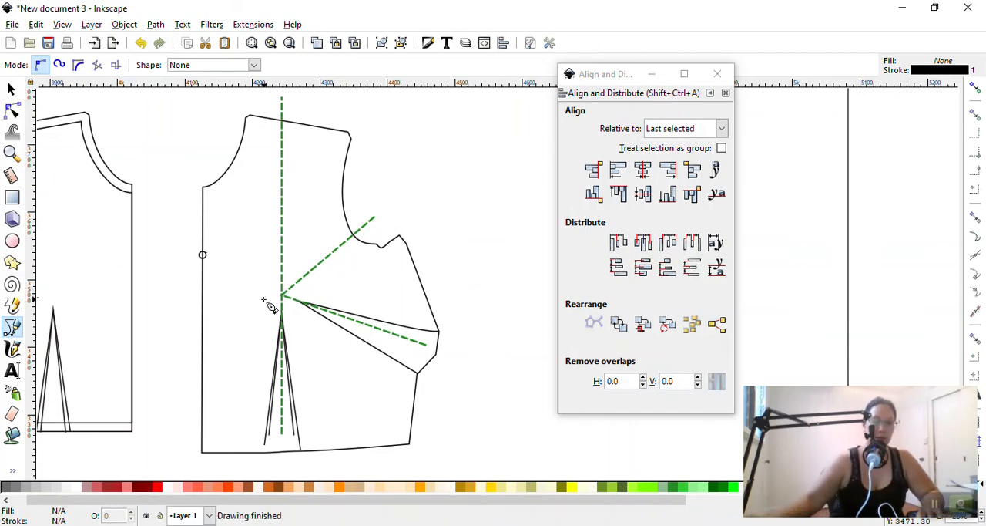
left_click(282, 120)
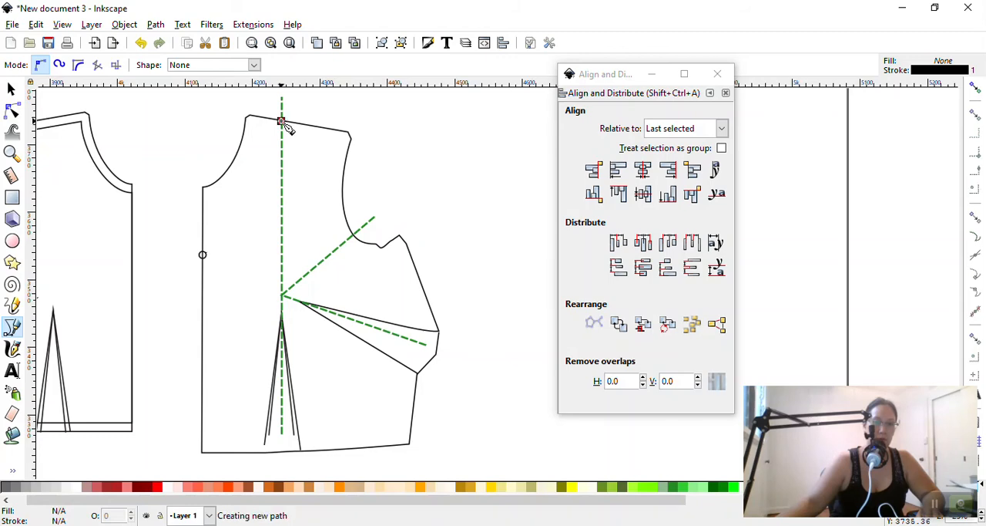
left_click(284, 288)
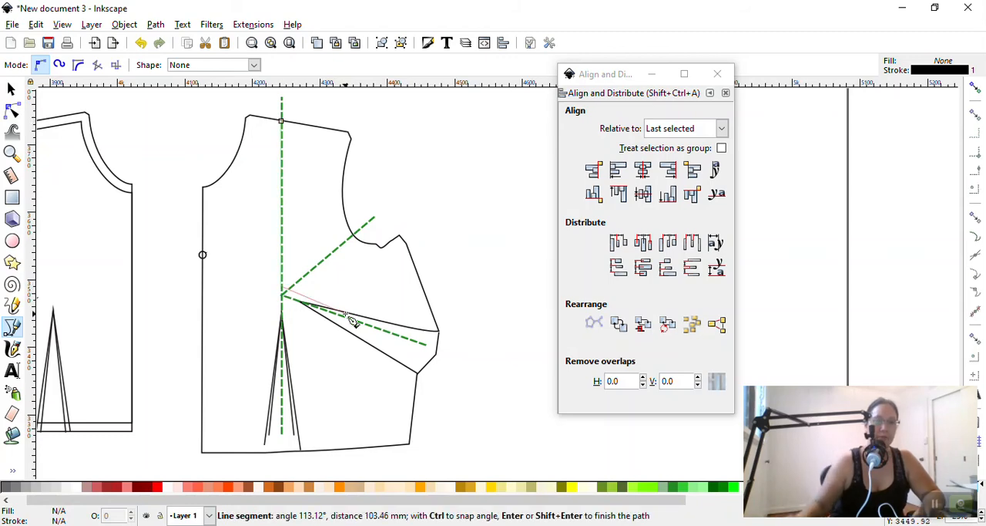
key("Return")
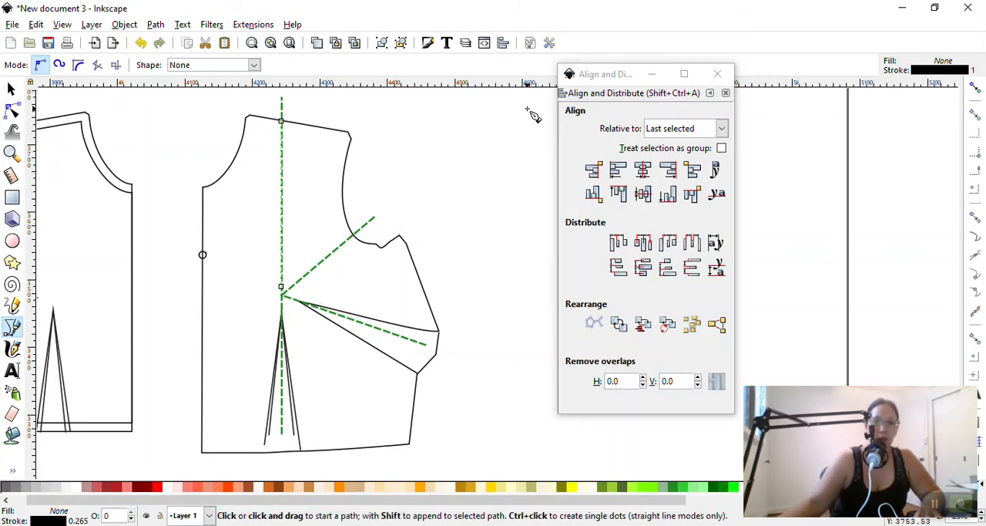
Close the Align and Distribute dialog and set the new vertical line's stroke width to 10 pt
left_click(718, 74)
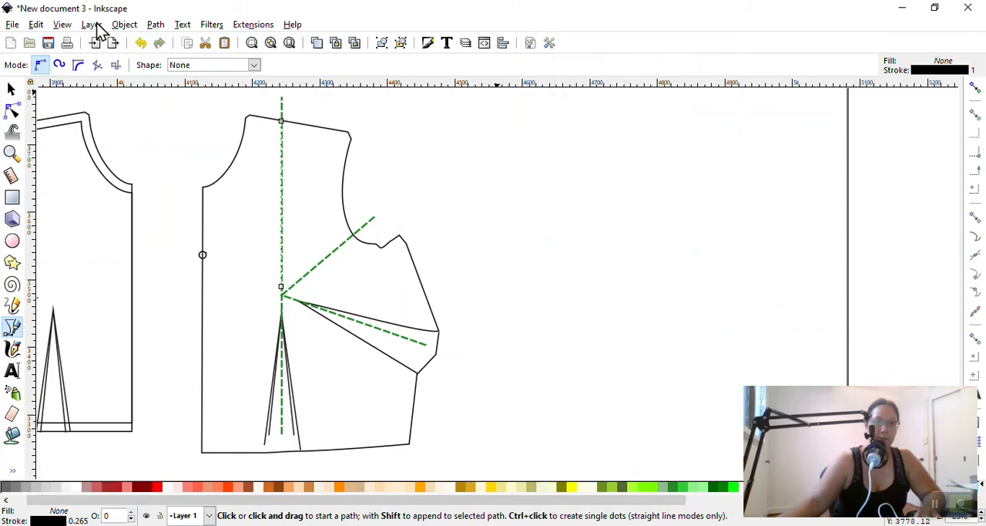
left_click(124, 25)
left_click(154, 75)
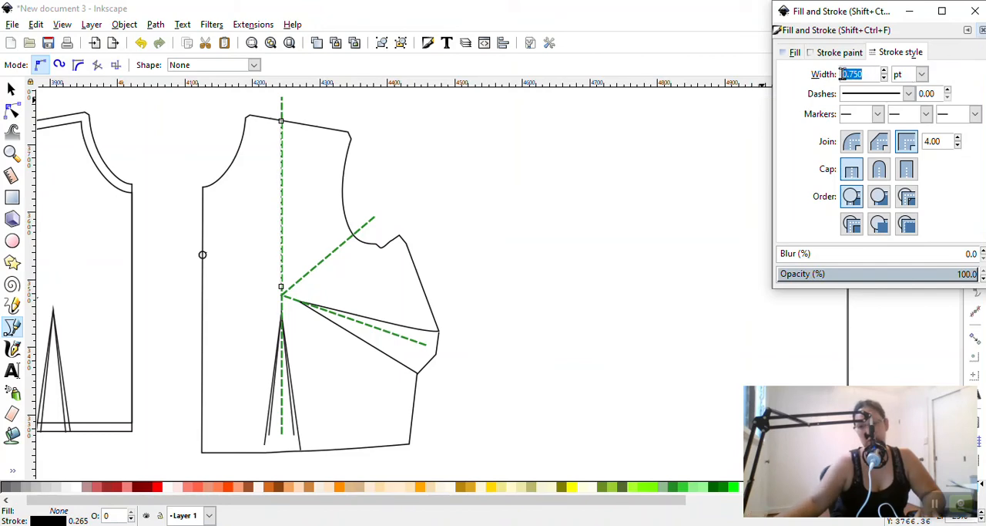
type("10")
key("Return")
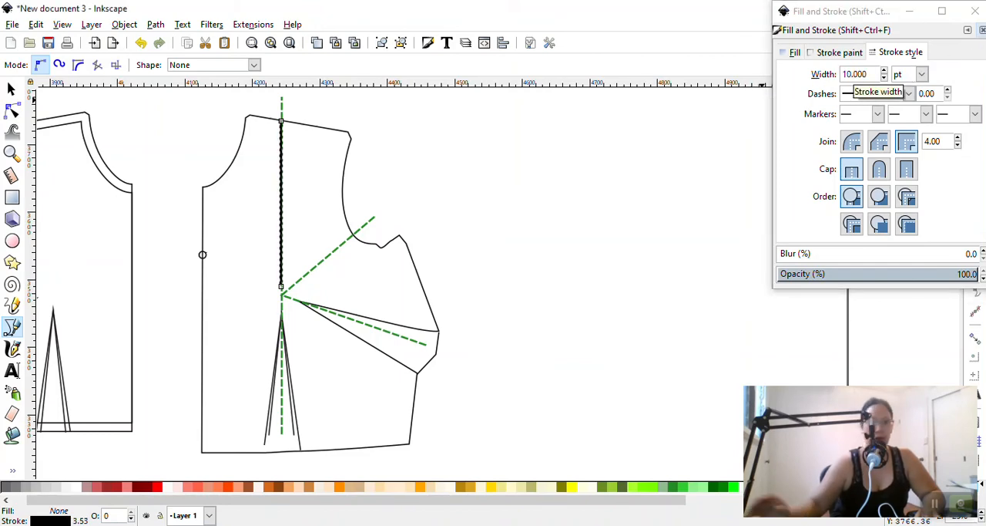
Set the vertical line's height to 10 in and move it down so its upper end sits on the shoulder seam
left_click(11, 89)
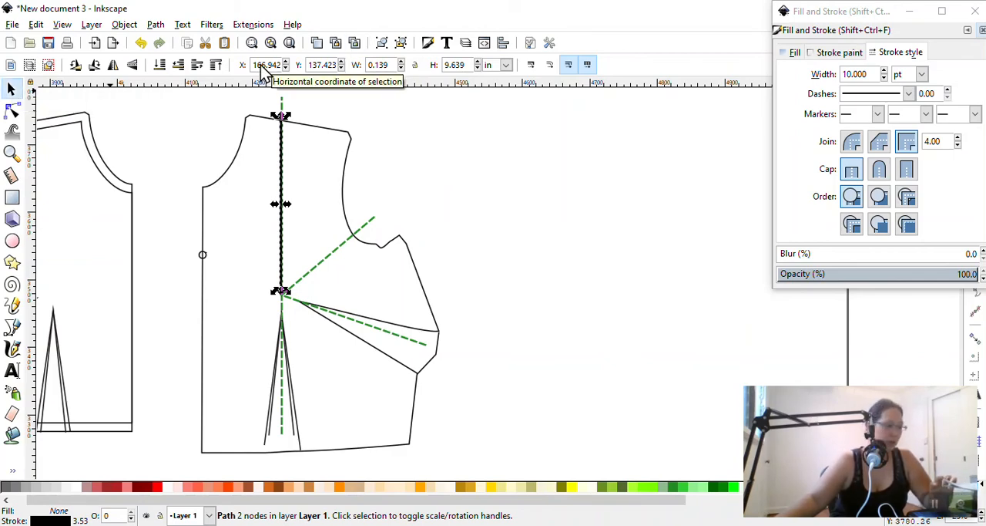
left_click(382, 66)
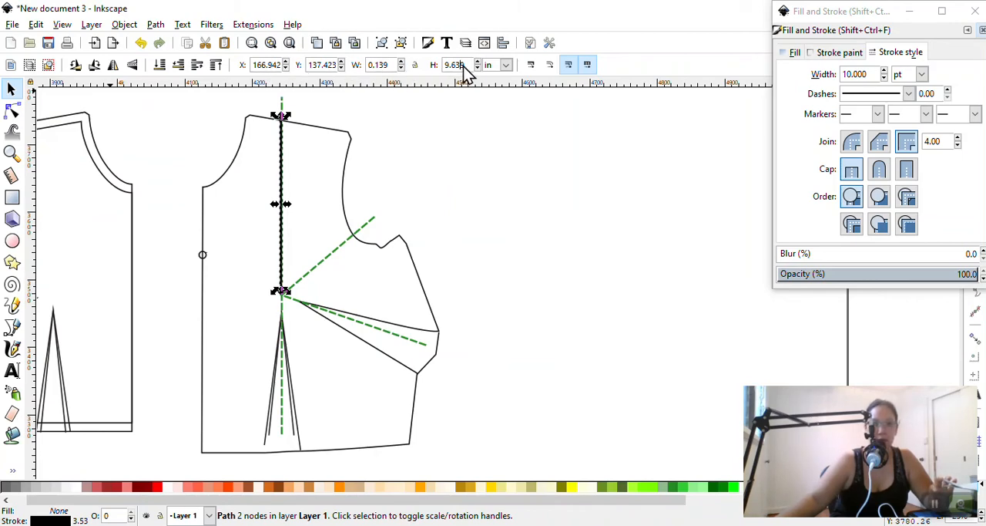
left_click_drag(464, 67, 415, 66)
type("10")
key("Return")
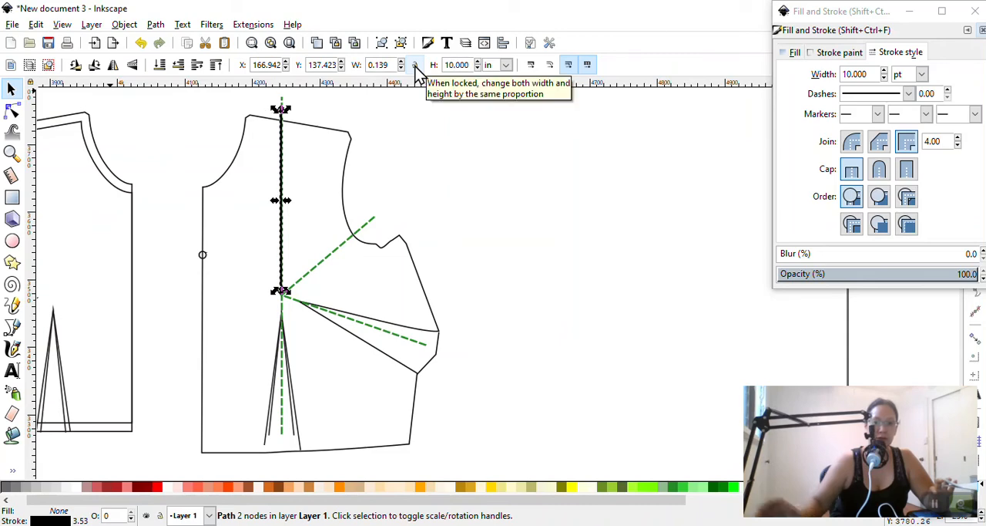
left_click_drag(285, 160, 282, 158)
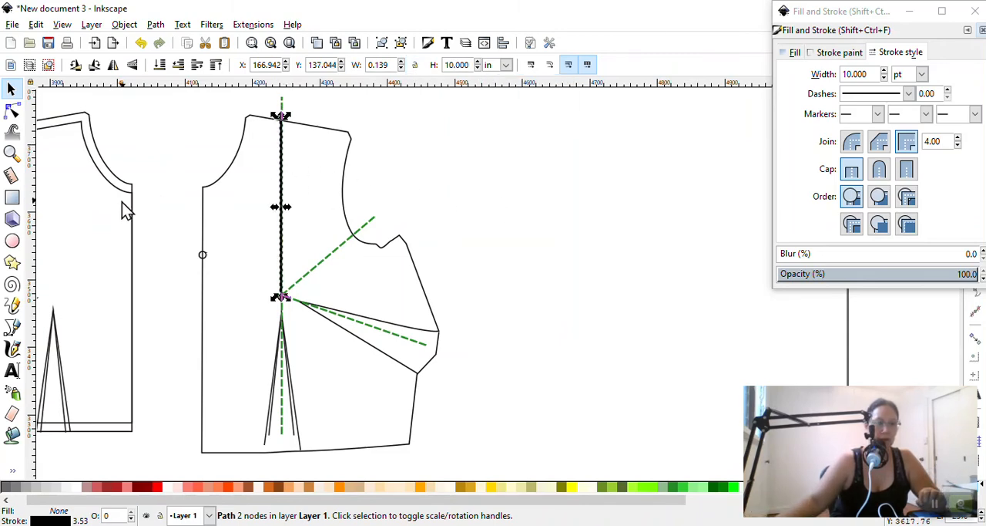
Draw a horizontal line from the centre front to just past the vertical line's lower end, with a 10 pt stroke width
left_click(12, 326)
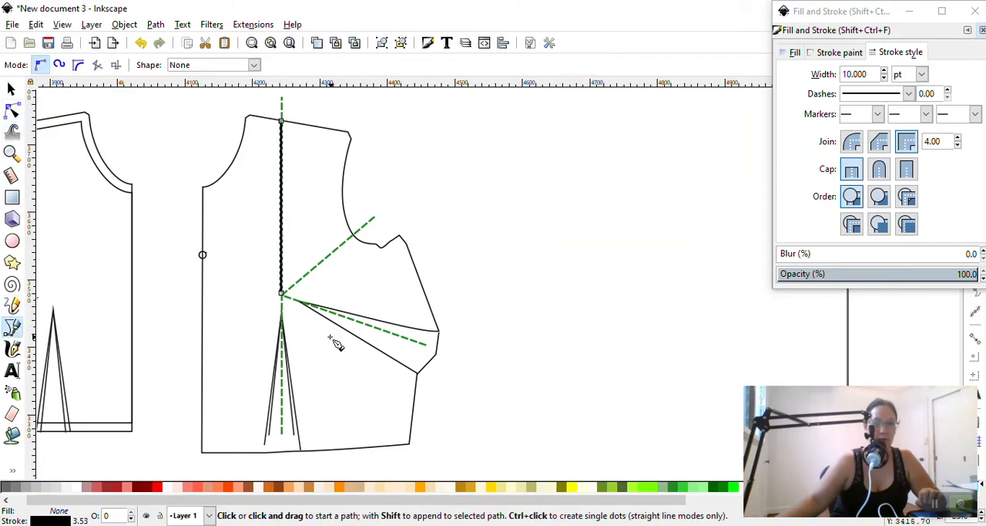
left_click(202, 292)
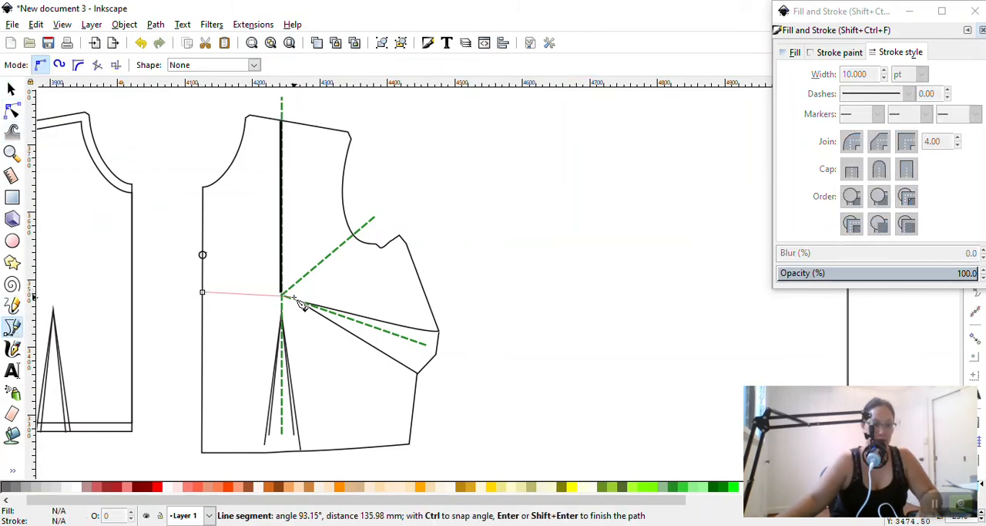
left_click(287, 293)
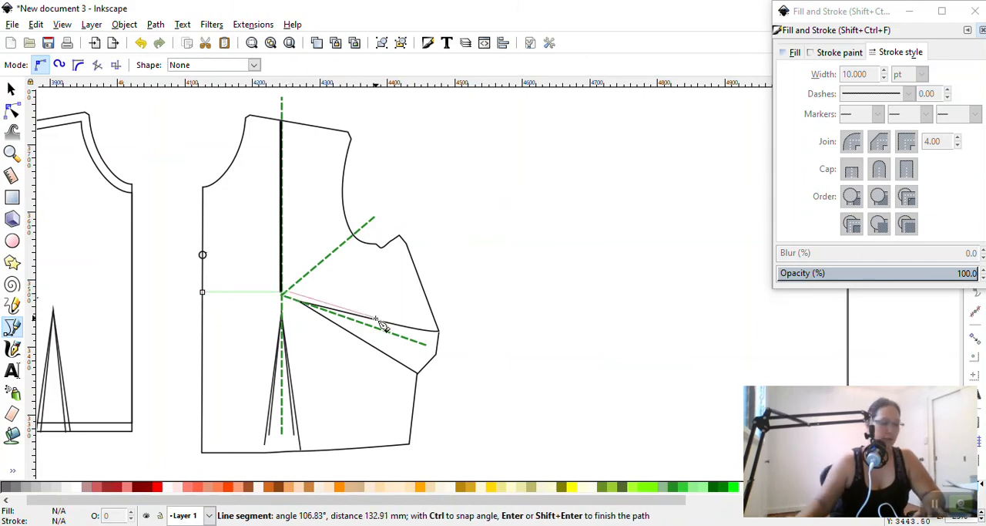
key("Return")
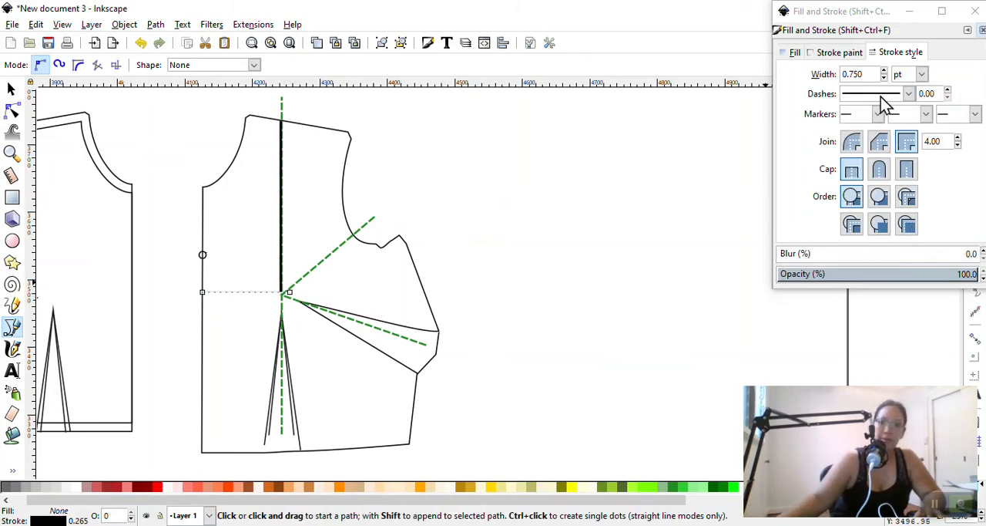
left_click_drag(868, 73, 757, 77)
type("10")
key("Return")
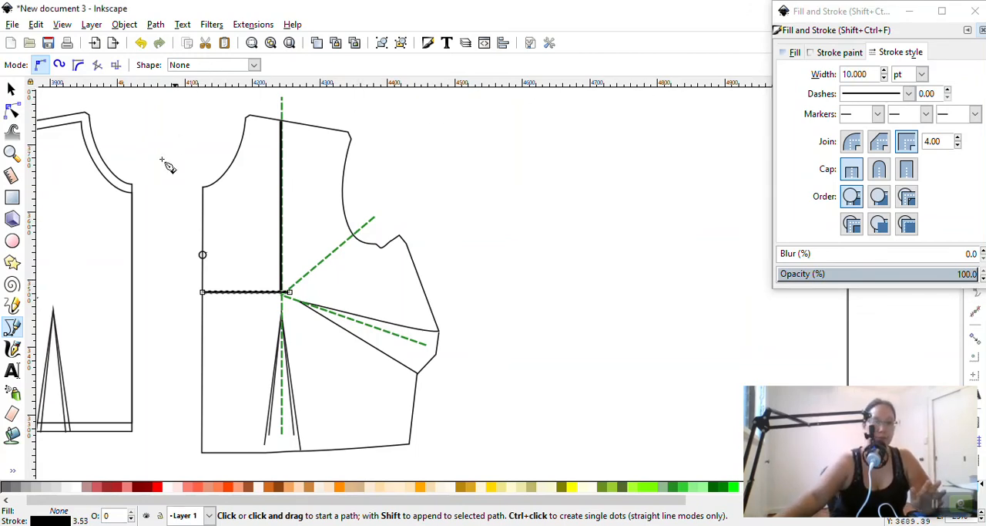
Set the horizontal line's width to 3.5 in
left_click(11, 90)
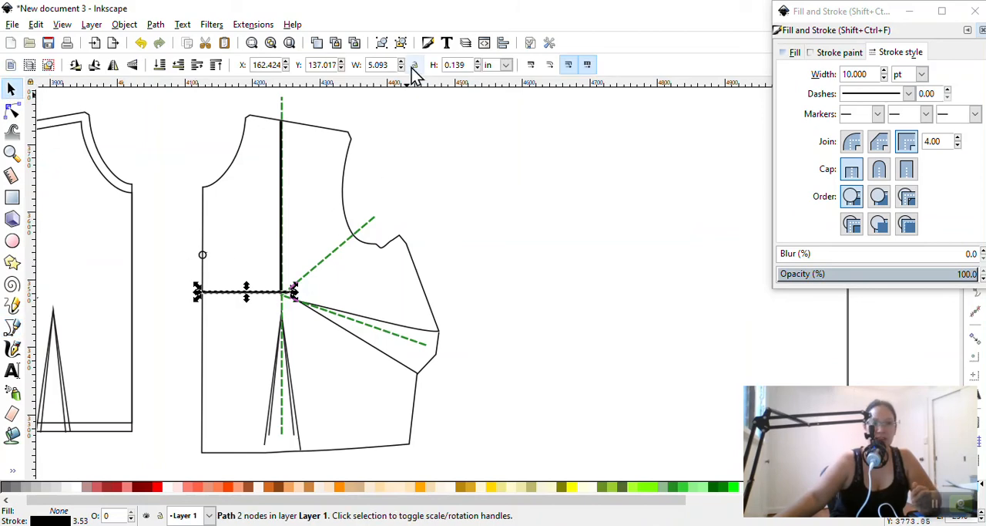
left_click_drag(468, 65, 343, 75)
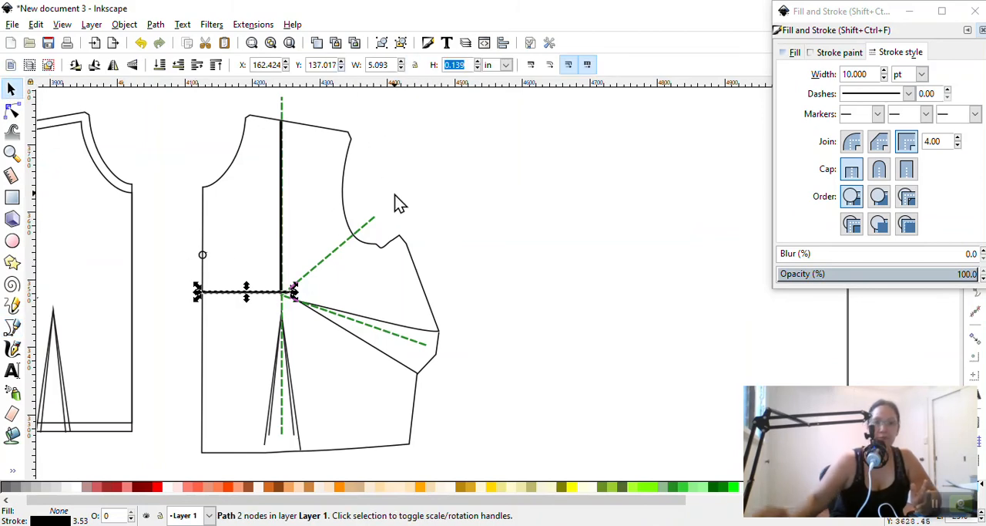
left_click(391, 65)
type("3")
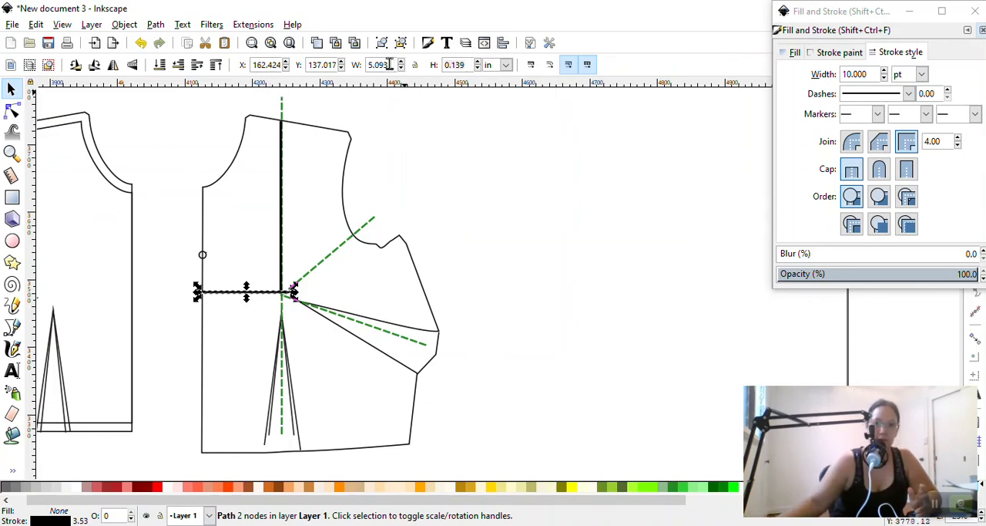
left_click_drag(393, 65, 326, 67)
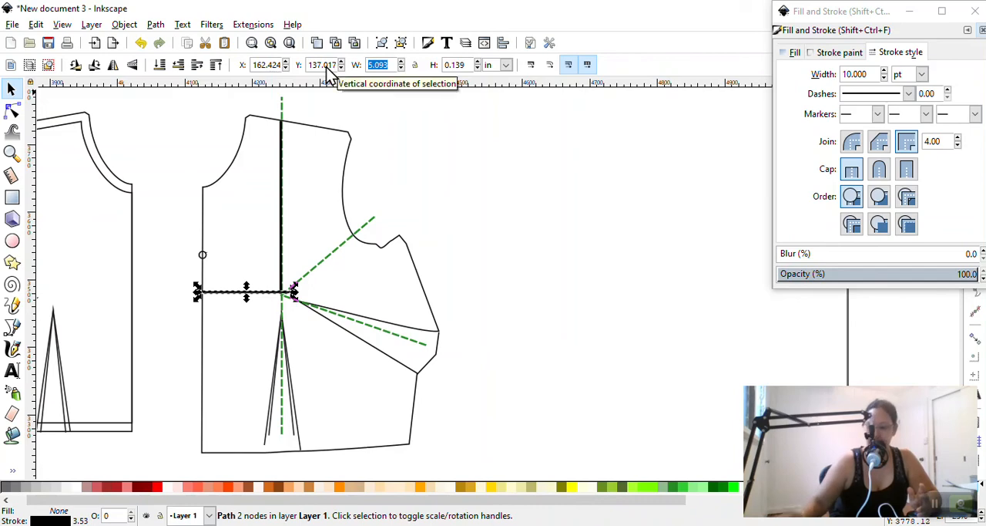
type("3.5")
key("Return")
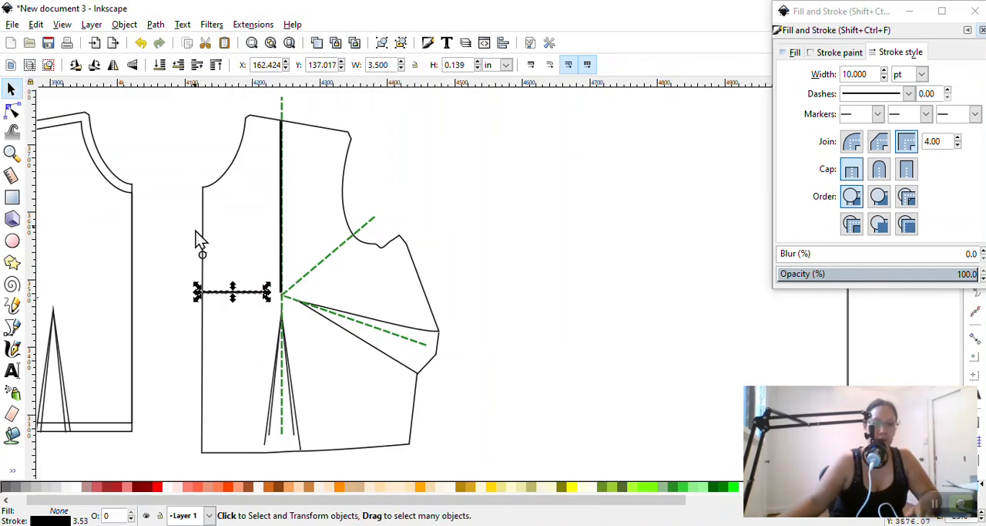
Lower the horizontal line slightly and move the vertical line toward the centre front to meet its inner end
scroll(245, 339, "down", 2)
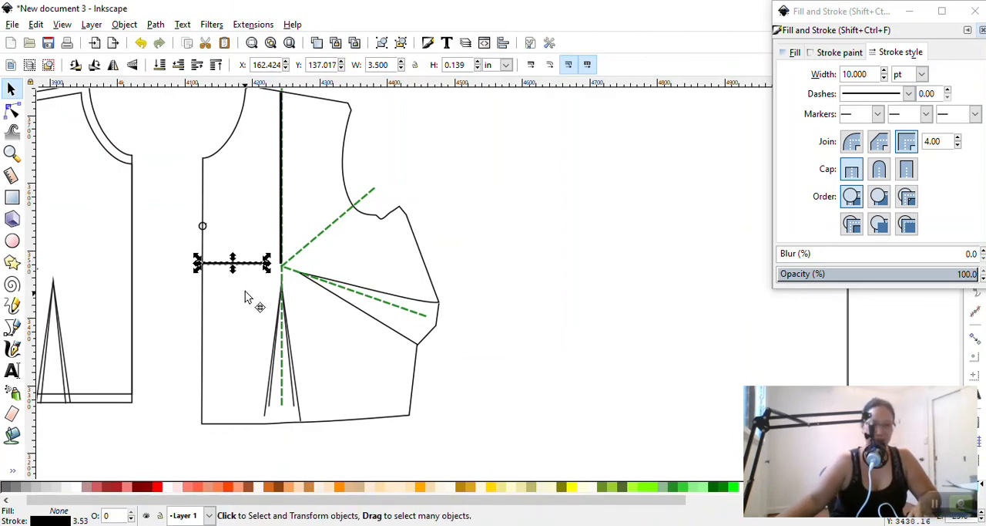
scroll(245, 290, "up", 2, "ctrl")
left_click_drag(245, 243, 249, 247)
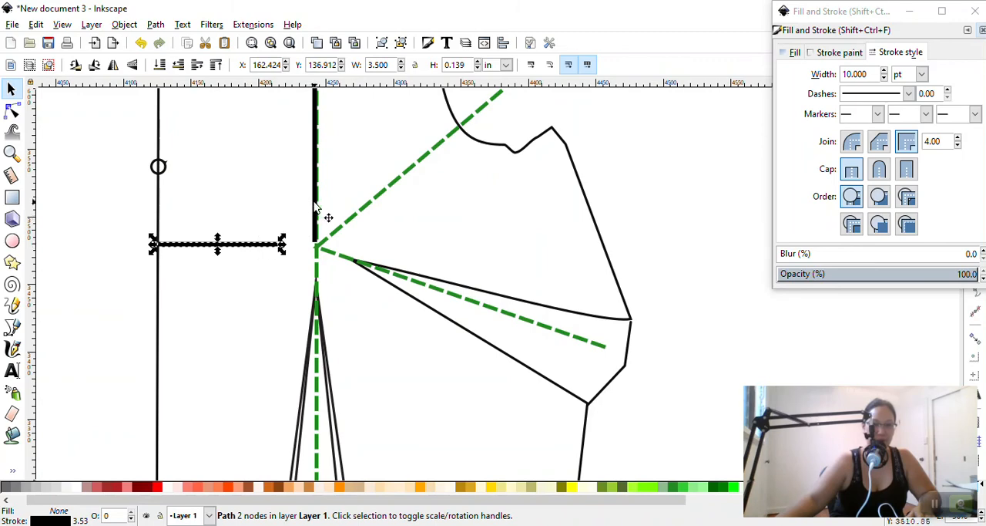
left_click_drag(314, 206, 282, 219)
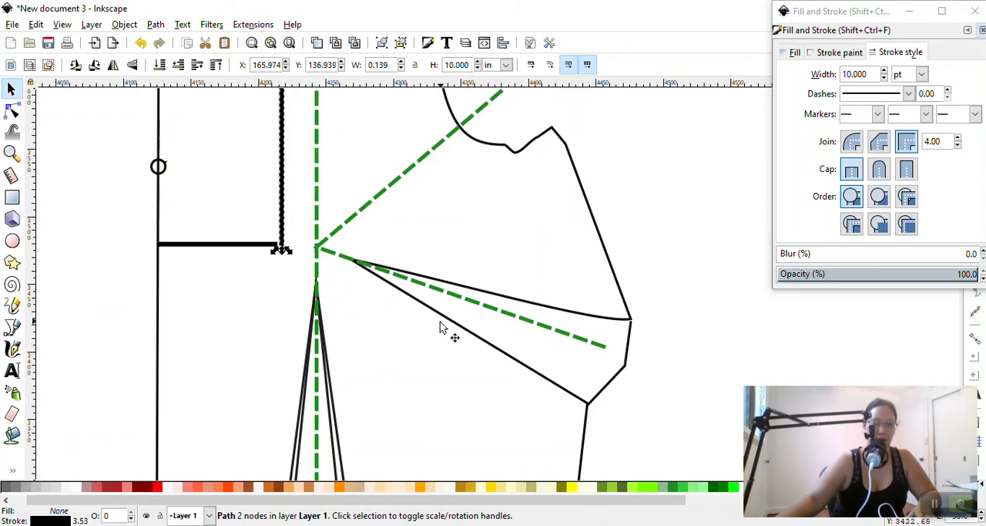
Extend the side dart by moving its tip node on the bodice outline to the vertical dashed guide, just below the bust point
left_click(441, 324)
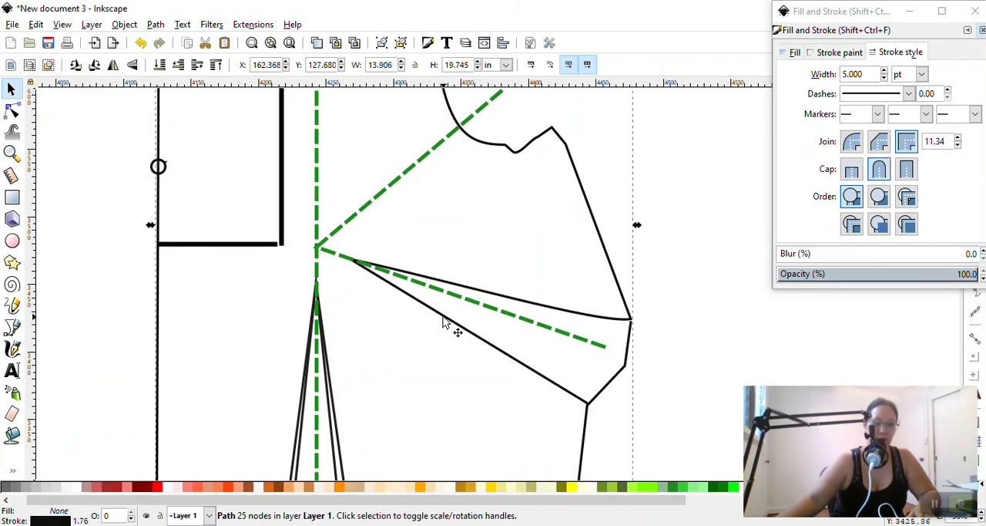
left_click(550, 308)
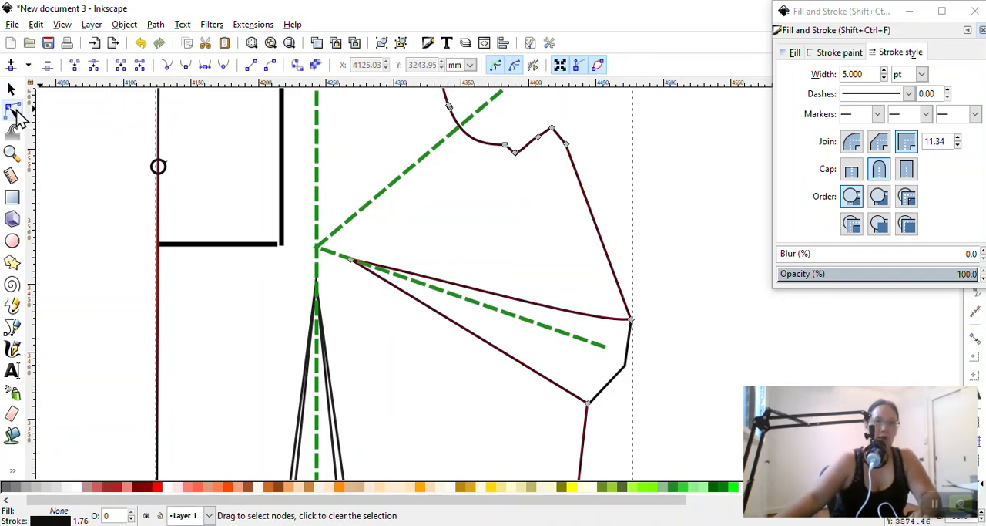
left_click(11, 110)
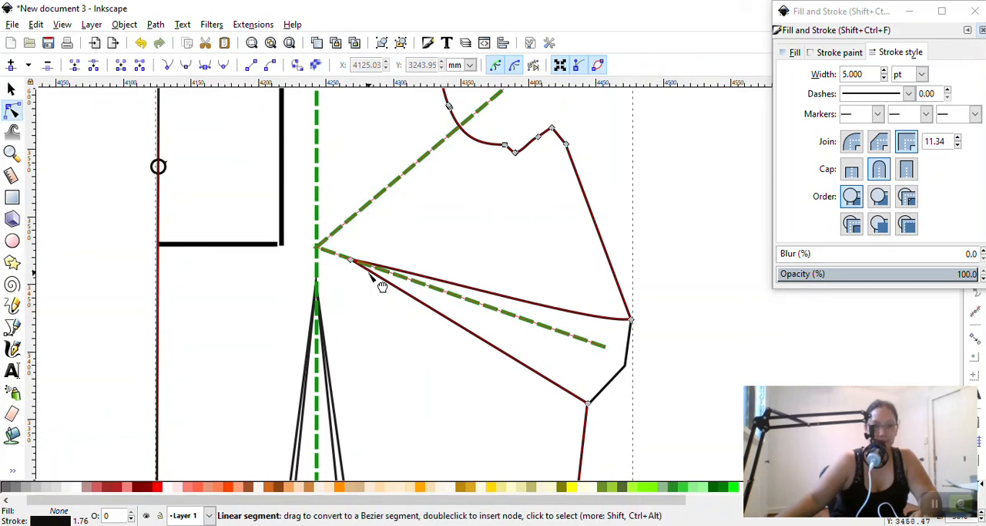
mouse_move(350, 260)
left_mouse_down()
mouse_move(292, 252)
mouse_move(318, 257)
left_mouse_up()
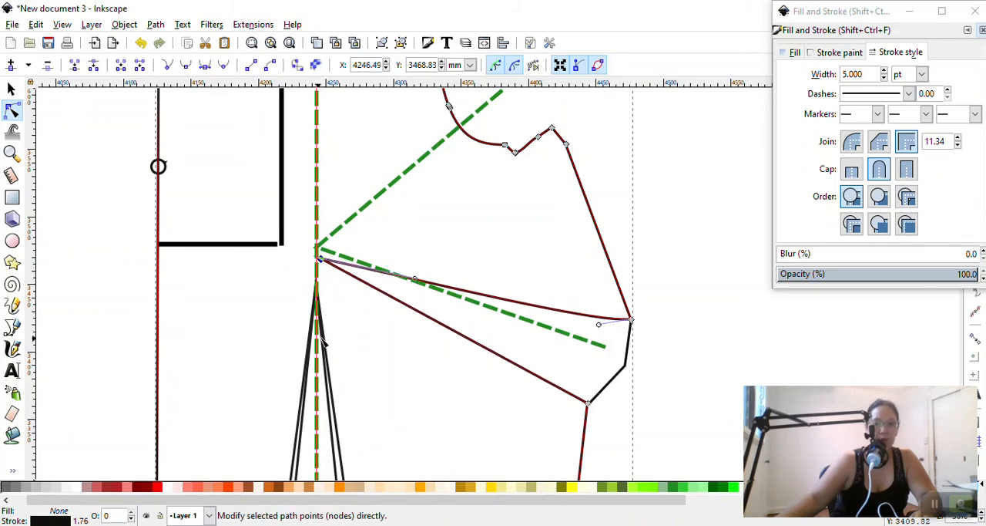
Select the longer waist dart's path and lower its tip node slightly along the vertical dashed guide
left_click(319, 341)
left_click(331, 364)
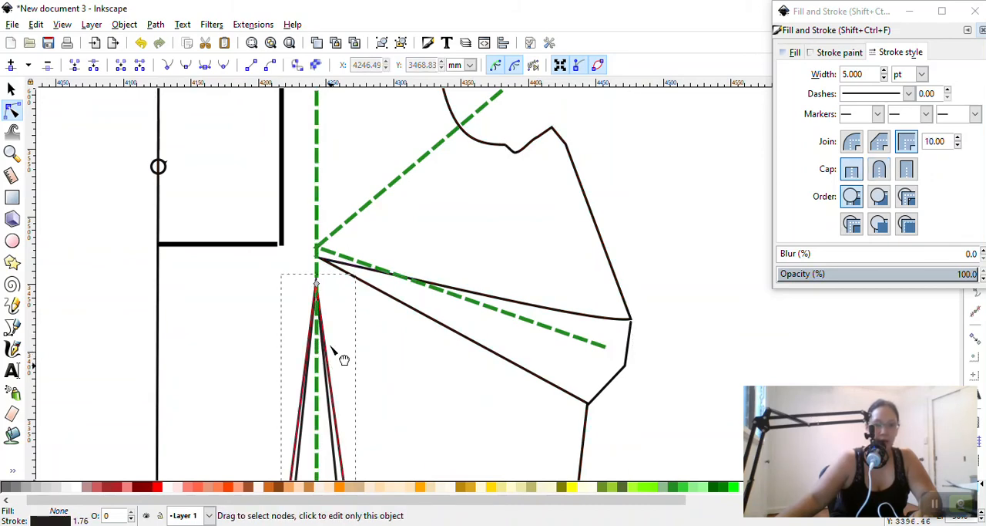
mouse_move(318, 287)
left_mouse_down()
mouse_move(286, 280)
mouse_move(317, 290)
left_mouse_up()
Move the longer waist dart toward the centre front, placing its tip nearly below the end of the vertical measuring line
scroll(336, 275, "down", 8)
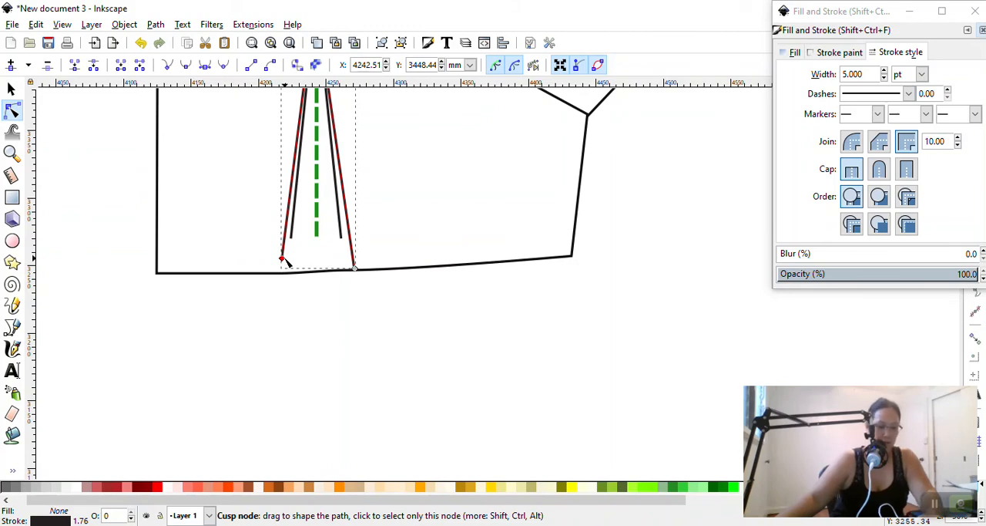
key("s")
left_click_drag(349, 231, 329, 233)
scroll(378, 238, "up", 5)
scroll(378, 246, "up", 2)
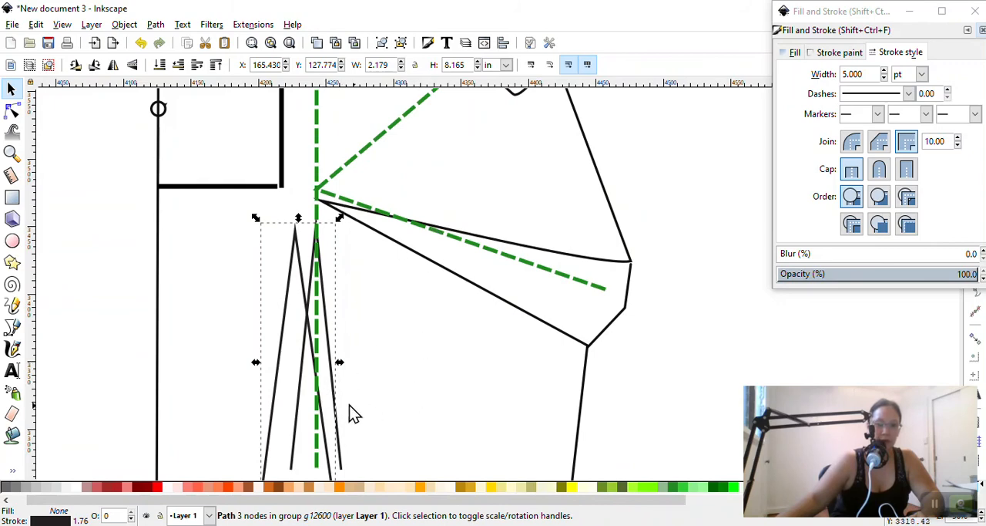
left_click(318, 404)
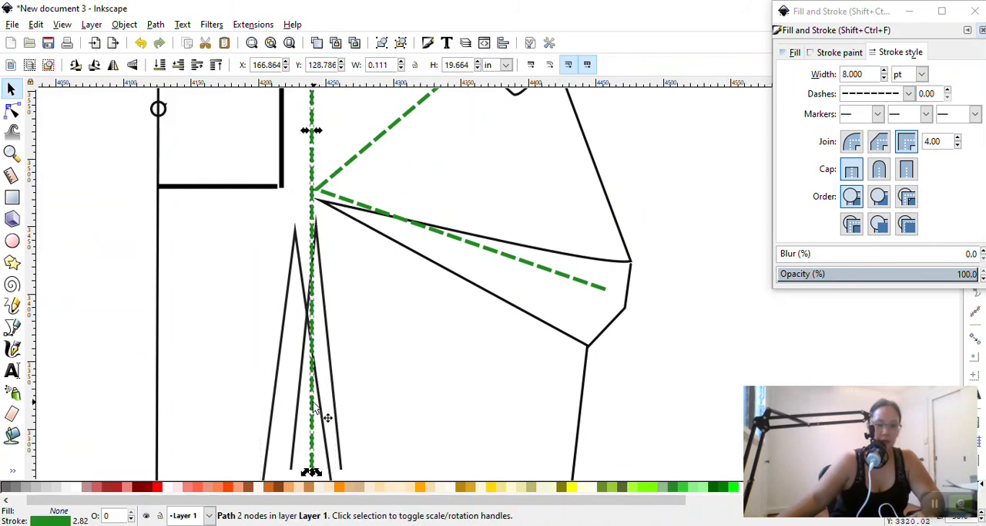
left_click(283, 268)
left_click(281, 267)
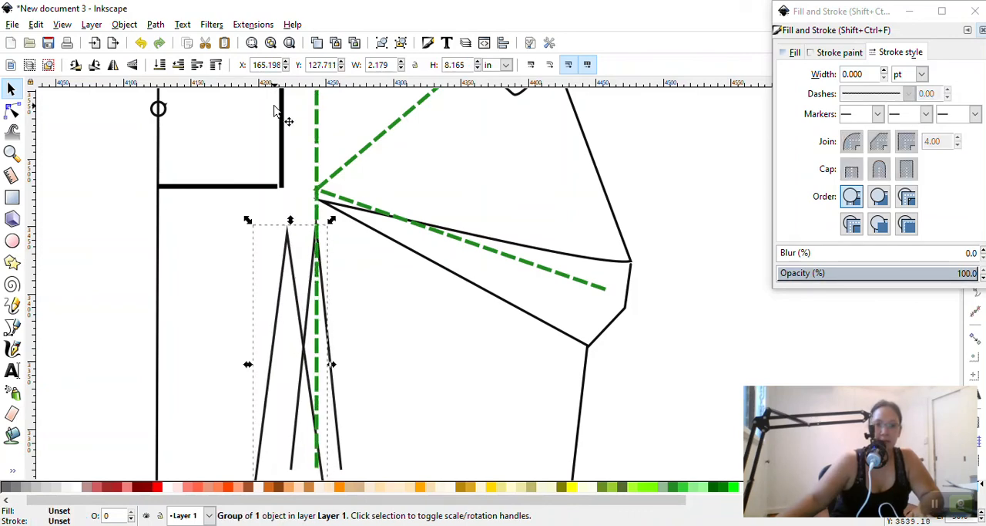
Lower the vertical measuring line over the longer waist dart and shift the dart toward the centre front so its tip sits on the line
scroll(296, 271, "down", 6)
scroll(318, 243, "up", 6)
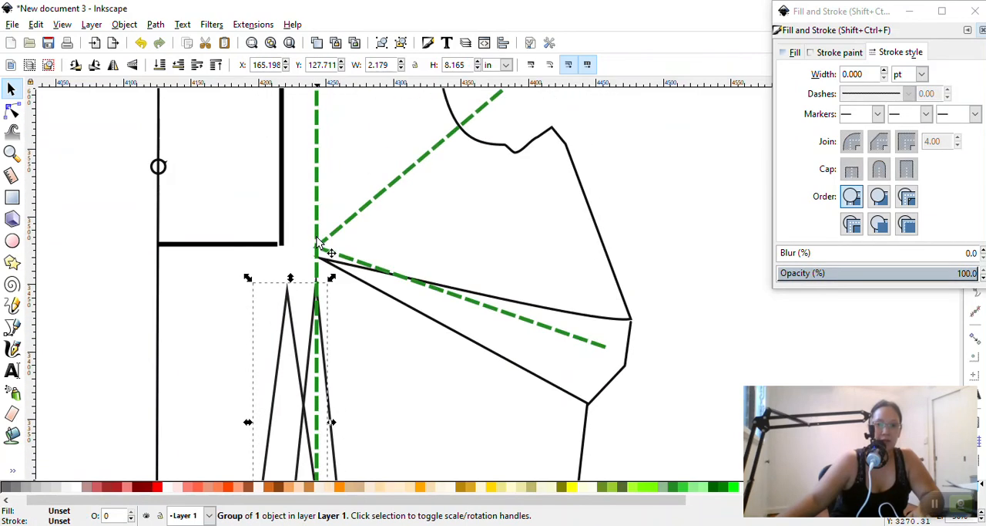
left_click(284, 162)
left_click_drag(282, 251, 286, 452)
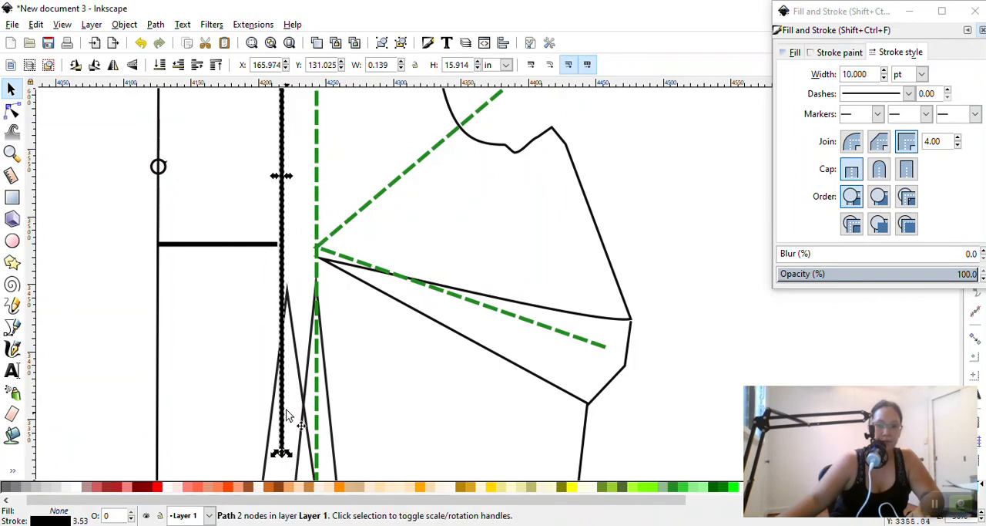
scroll(299, 385, "down", 4)
scroll(301, 370, "up", 2)
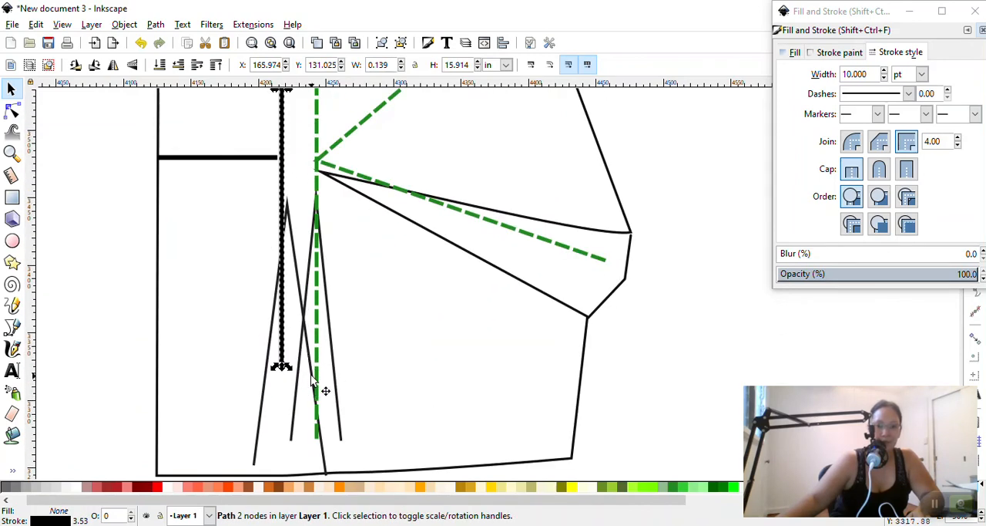
left_click(308, 381)
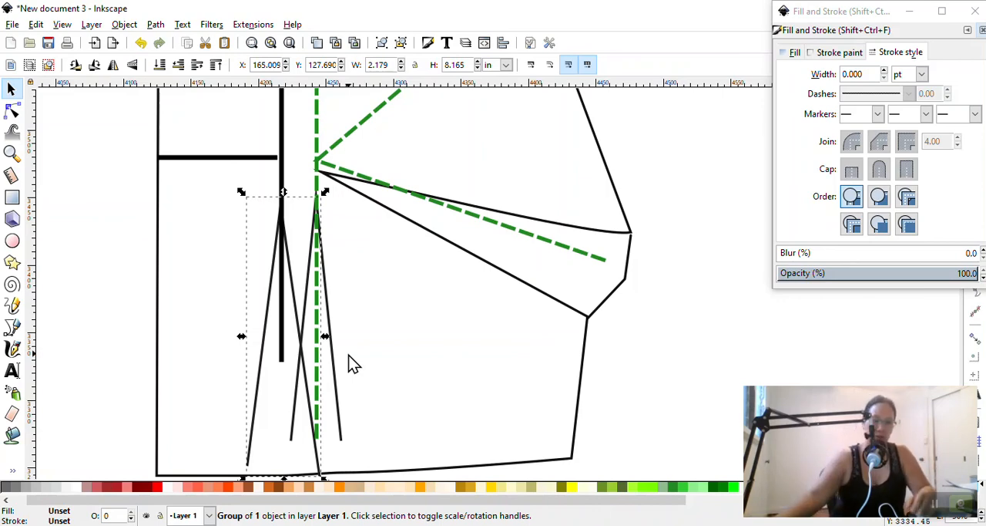
Extend the longer waist dart's leg nearest the centre front by lowering its end node onto the bodice waistline
scroll(348, 356, "down", 2)
scroll(348, 363, "down", 1)
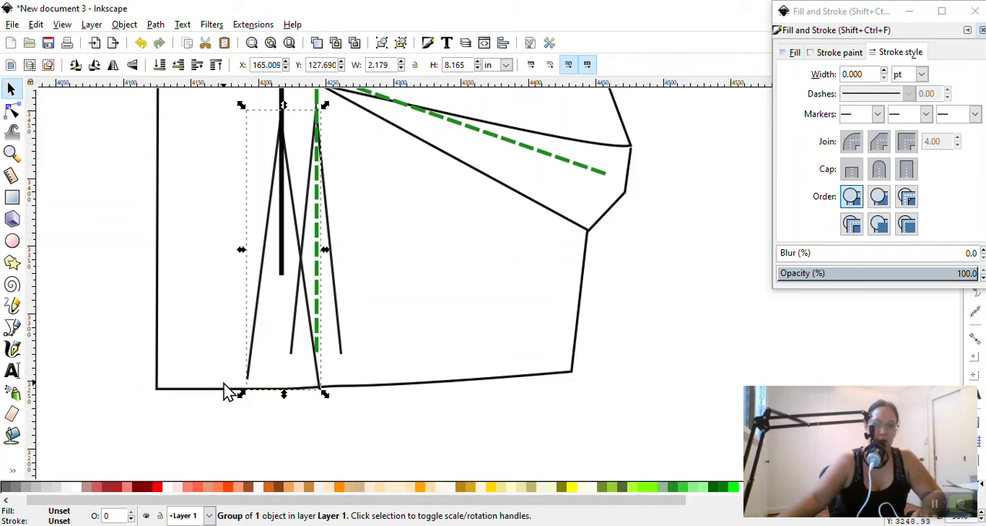
left_click(256, 346)
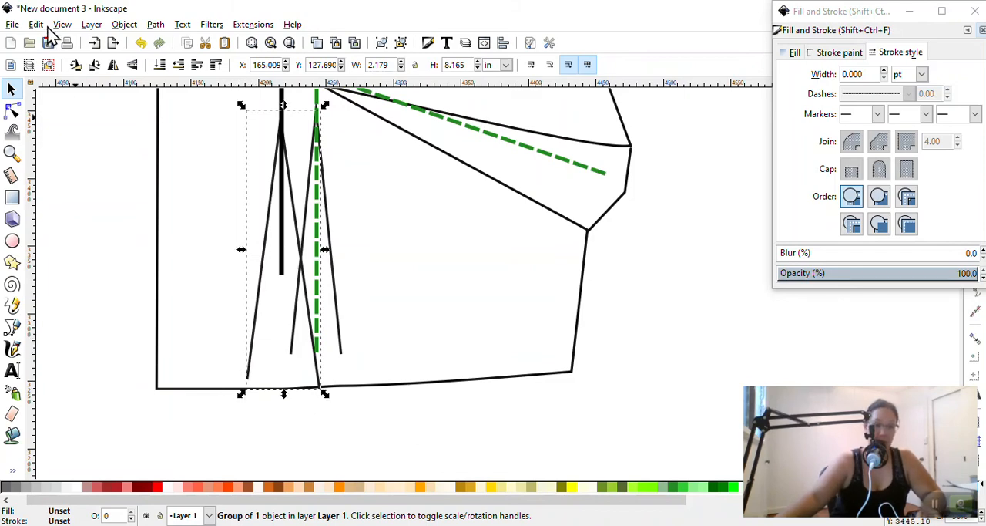
left_click(12, 112)
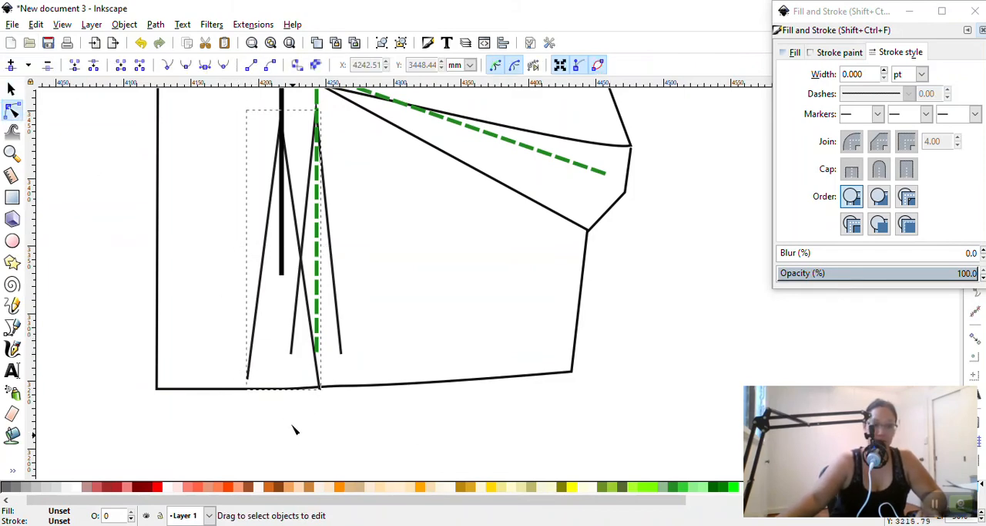
left_click(248, 381)
left_click_drag(248, 381, 245, 390)
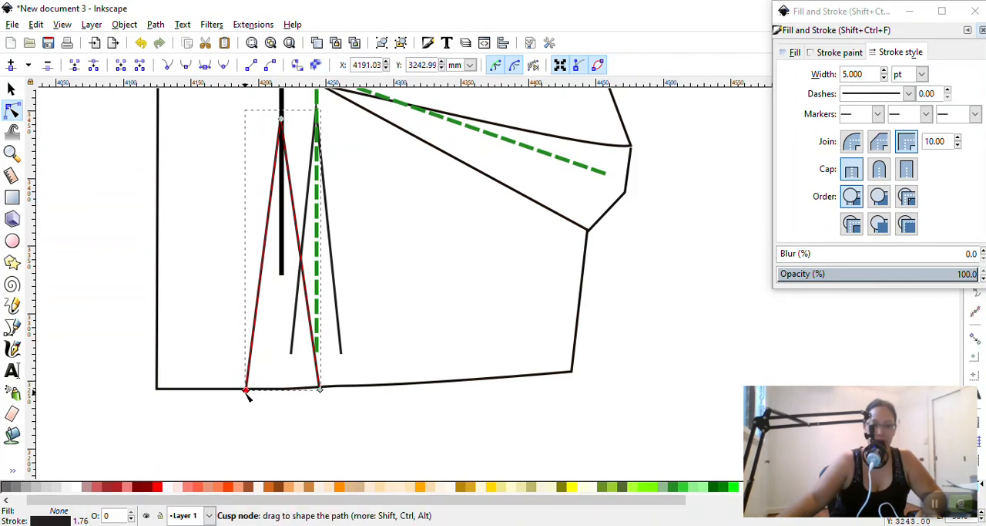
scroll(370, 392, "up", 5)
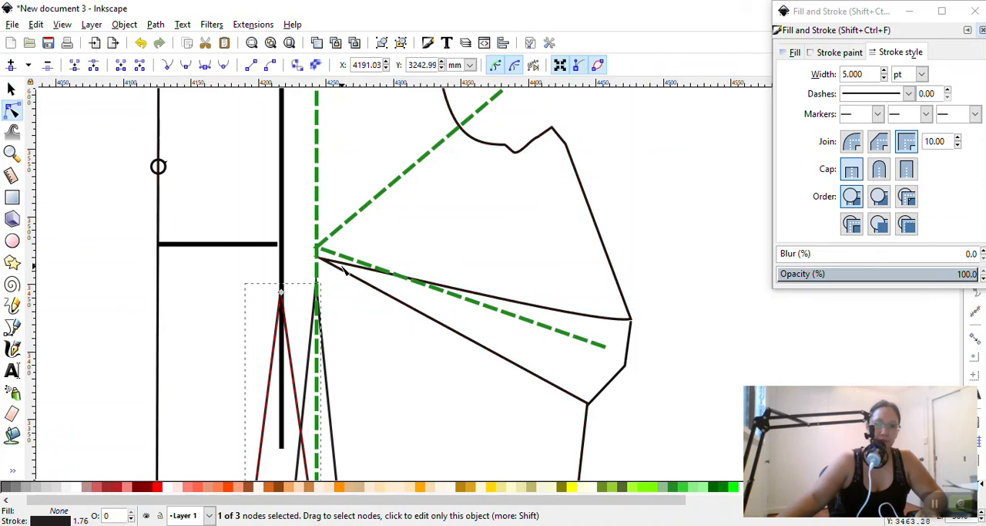
left_click(11, 89)
left_click(164, 222)
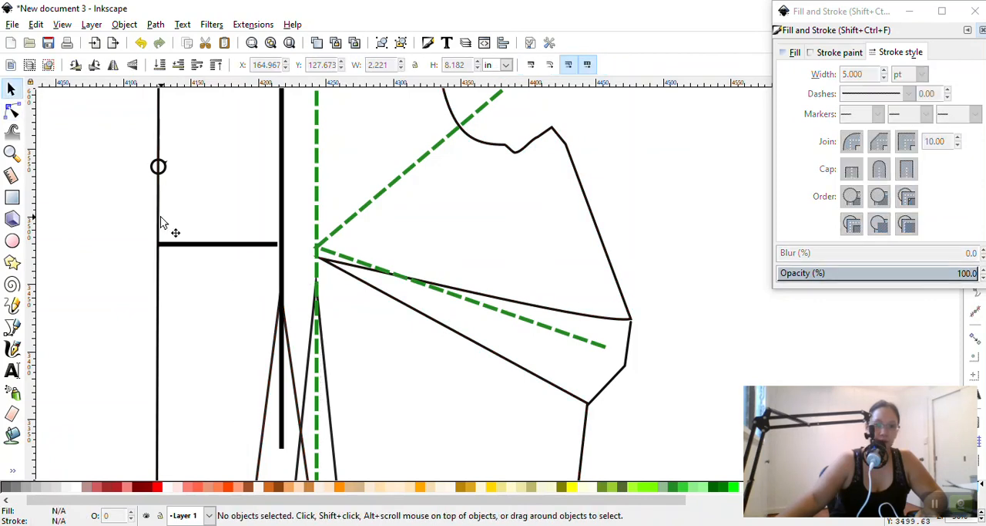
Delete the shorter waist dart from the adjusted front bodice
scroll(163, 219, "down", 2)
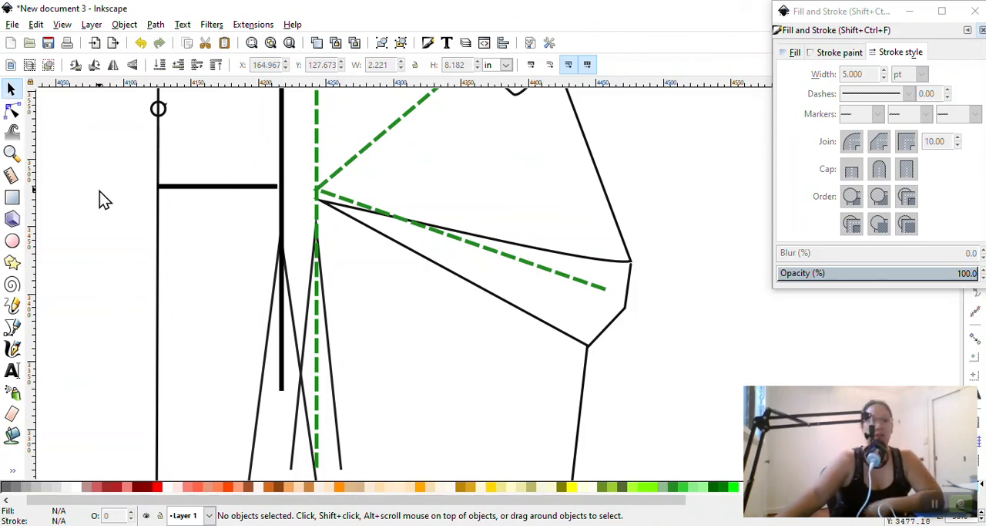
scroll(99, 198, "down", 3)
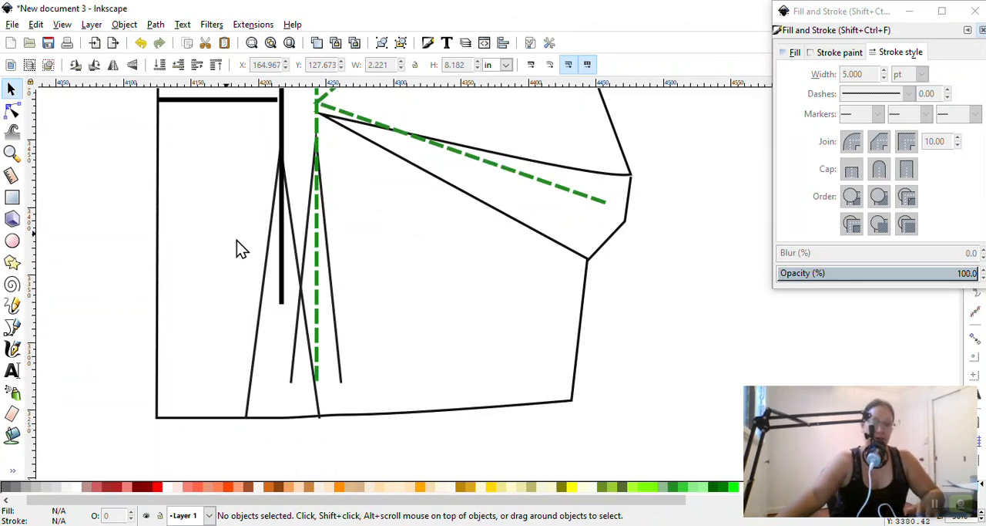
left_click(335, 289)
key("Delete")
scroll(334, 290, "down", 4)
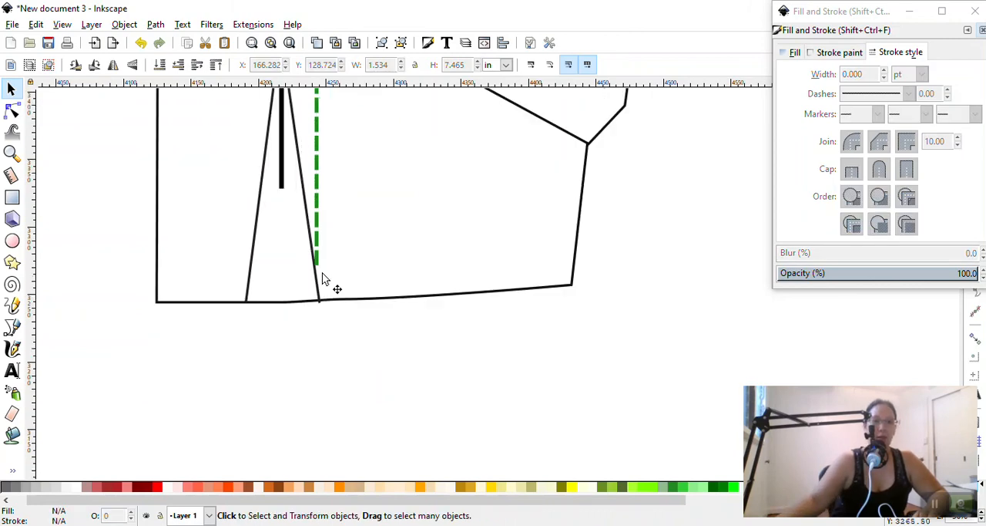
Delete the thick vertical and horizontal measuring lines that mark the bust point
scroll(324, 279, "up", 5)
left_click(278, 141)
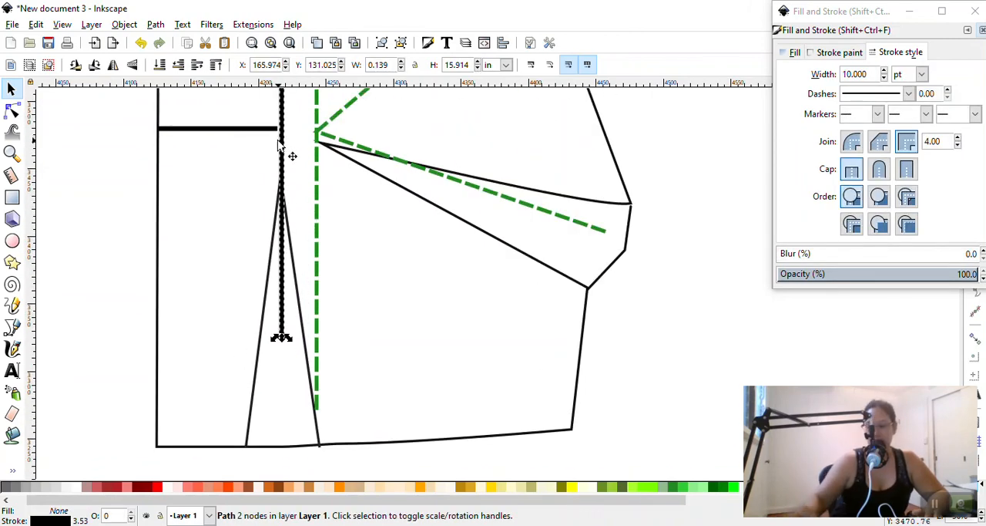
key("Delete")
left_click(227, 133)
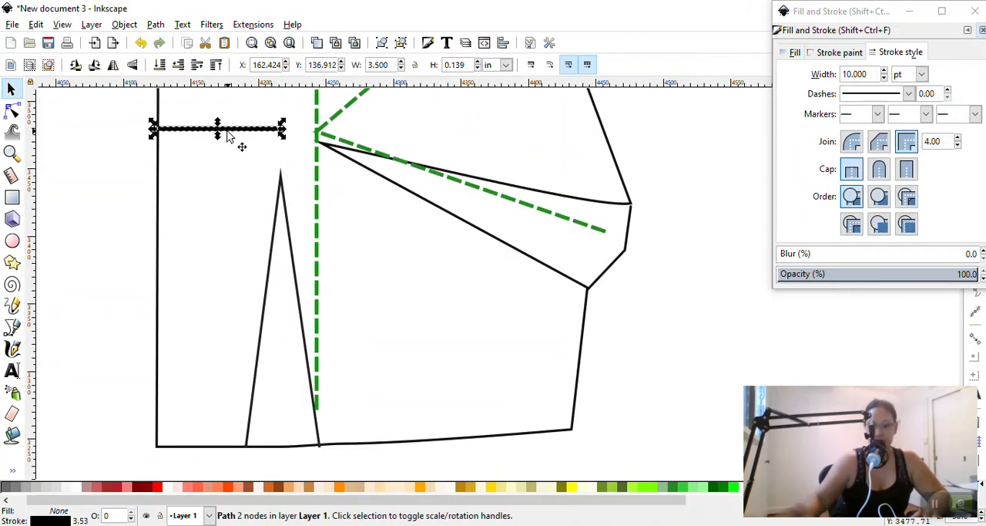
key("Delete")
Delete the green dashed guides, both the angled path and the vertical line
scroll(353, 222, "up", 3)
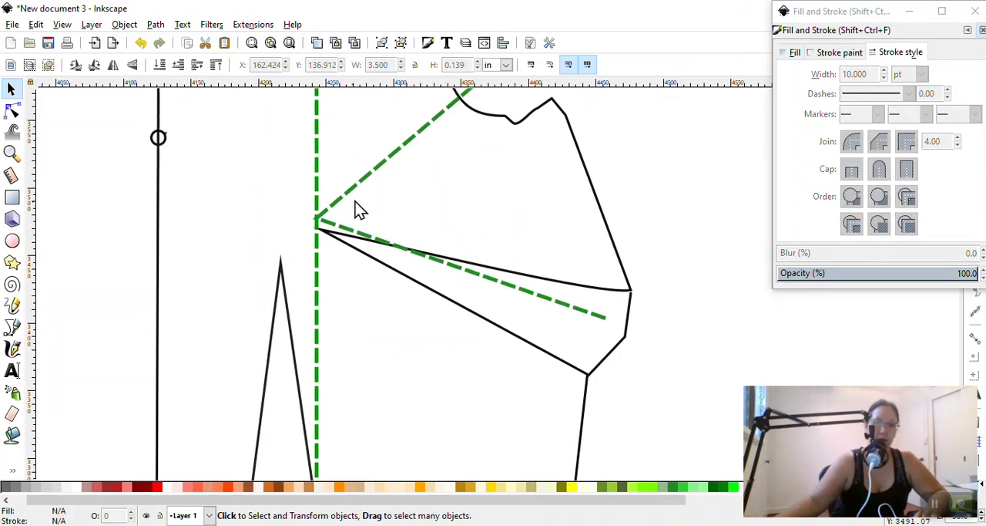
left_click(361, 188)
key("Delete")
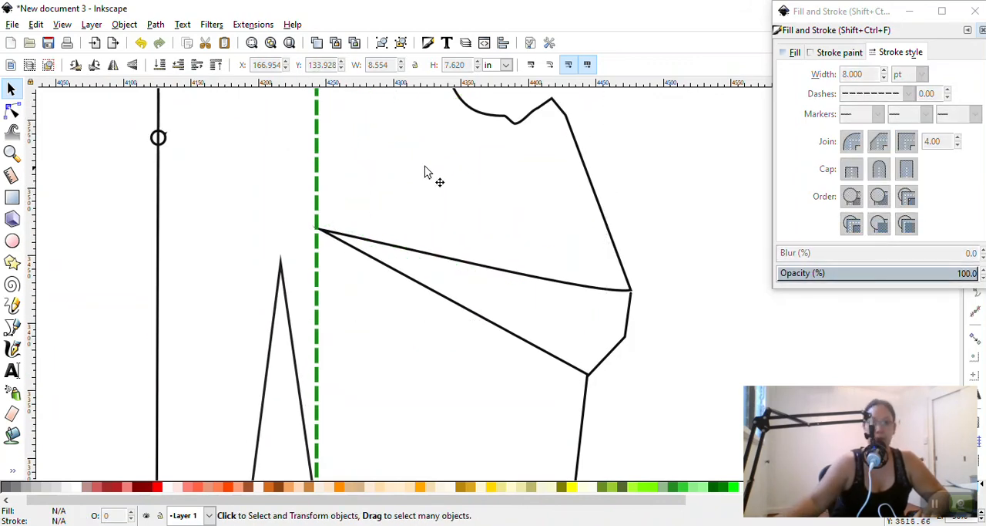
left_click(317, 159)
key("Delete")
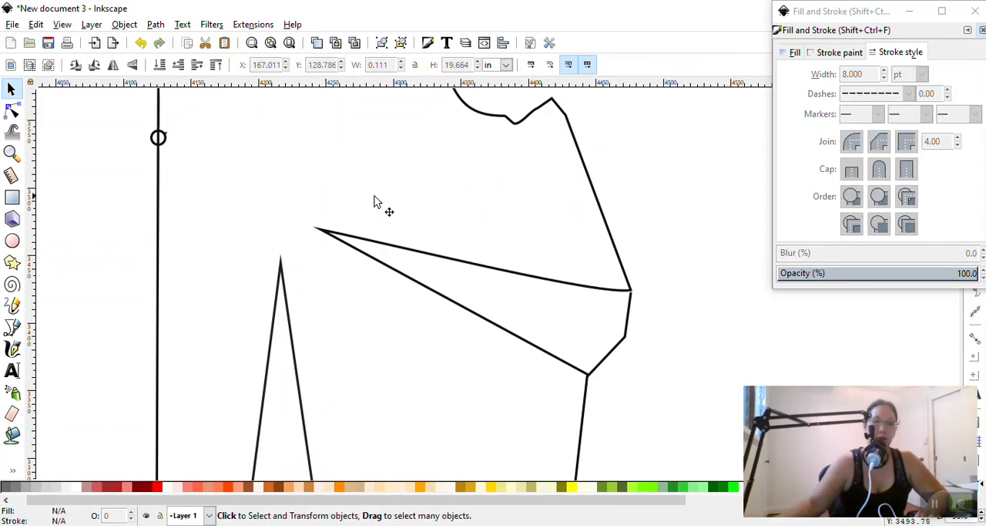
Select all parts of the adjusted front bodice and group them
scroll(436, 211, "down", 4, "ctrl")
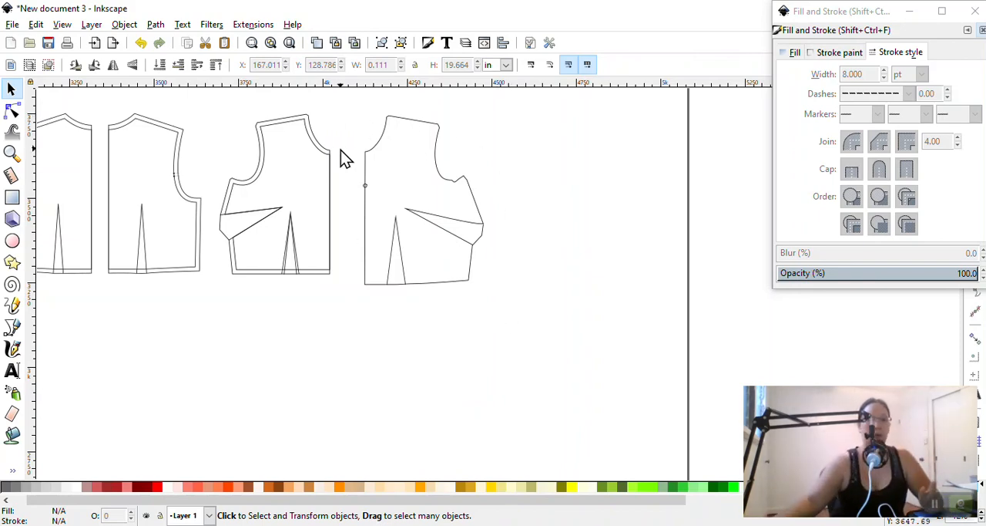
left_click_drag(341, 107, 570, 319)
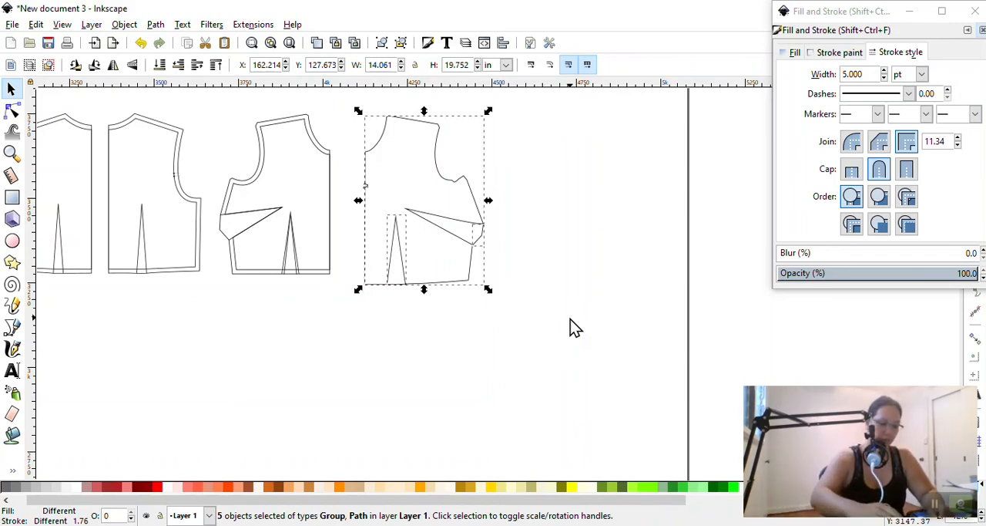
key("ctrl+g")
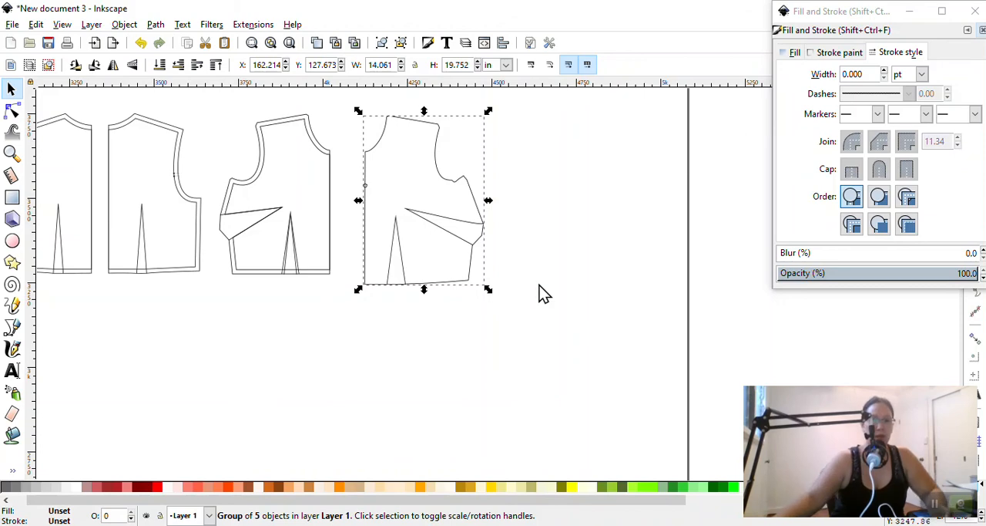
Try a horizontally flipped copy of the grouped bodice against its centre front, and remove the copy
key("ctrl+c")
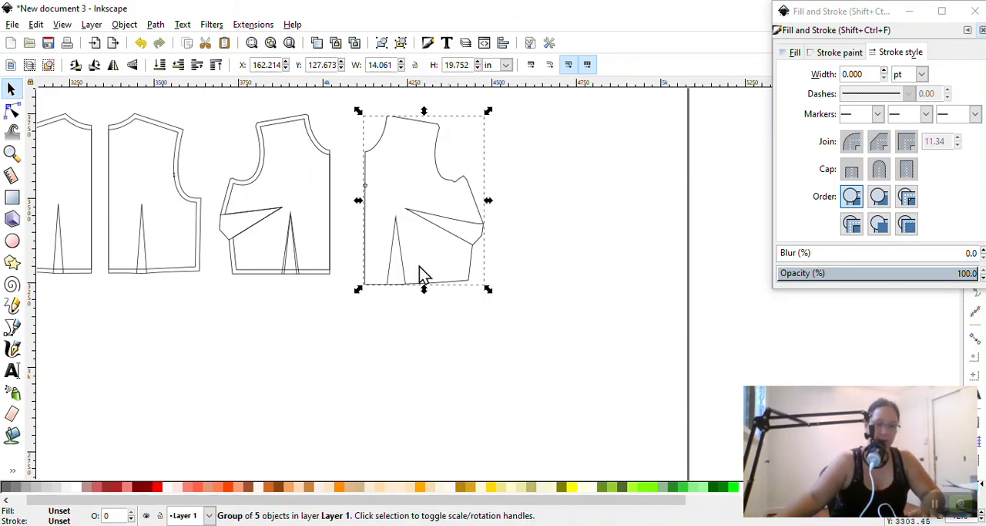
key("ctrl+v")
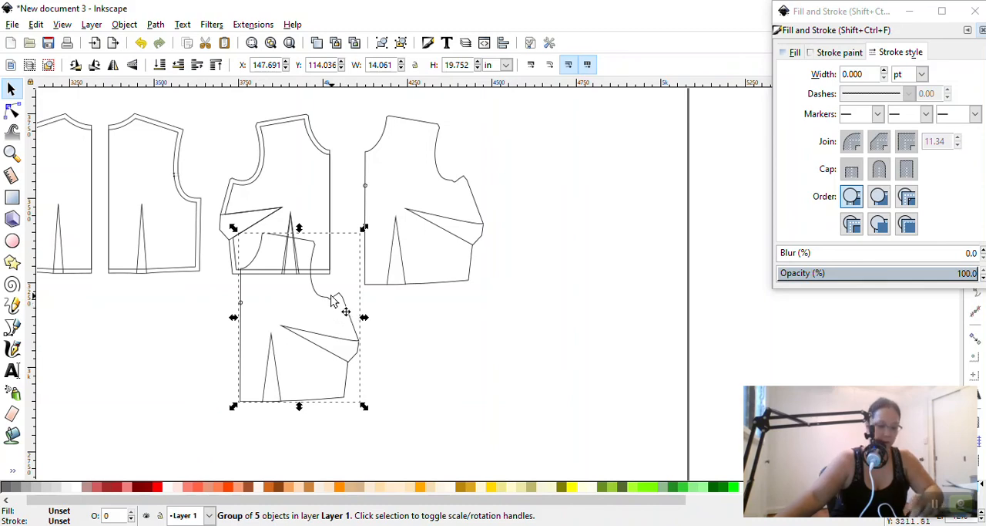
key("v")
key("v")
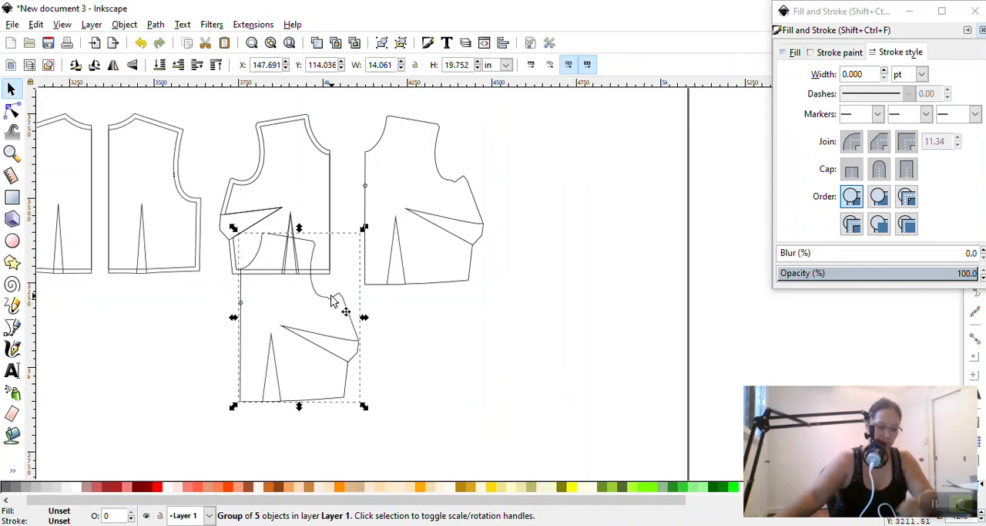
key("h")
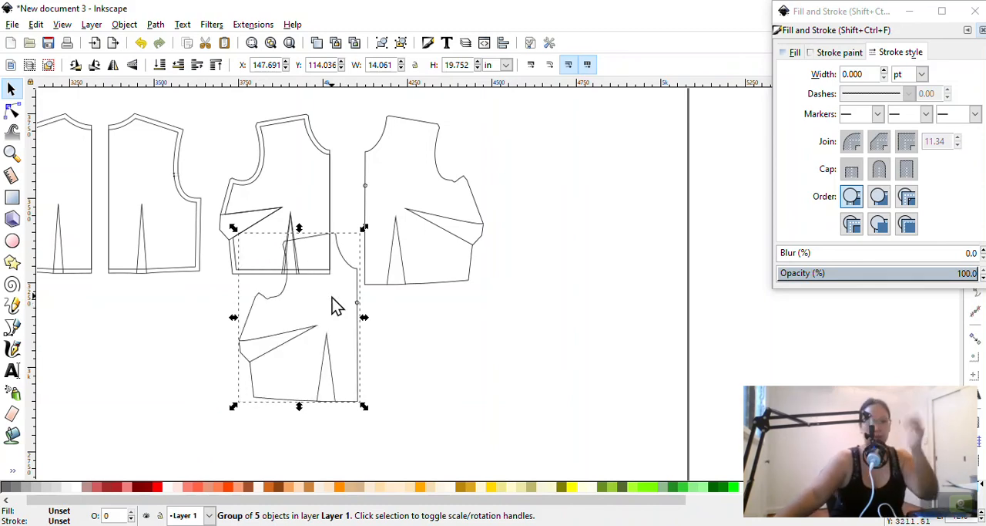
left_click_drag(359, 308, 366, 177)
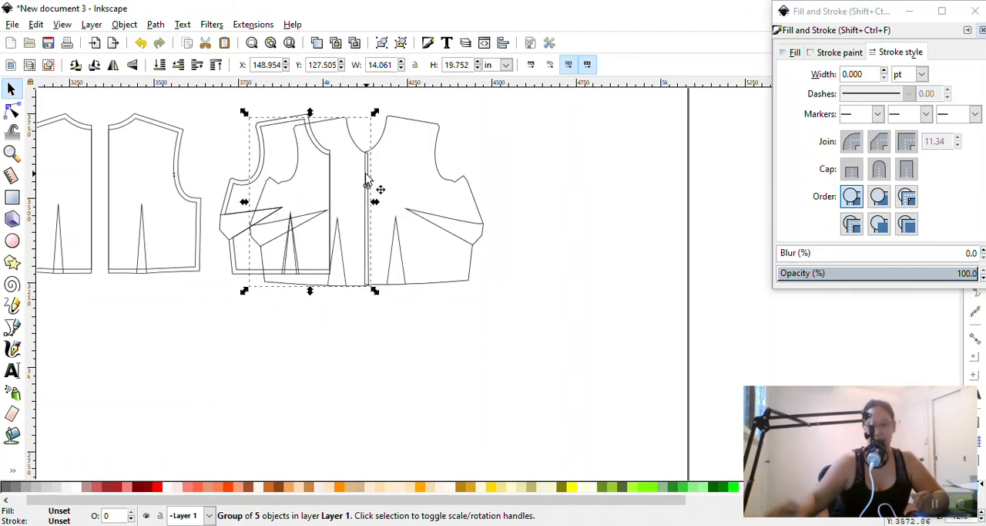
key("Escape")
scroll(370, 182, "up", 6)
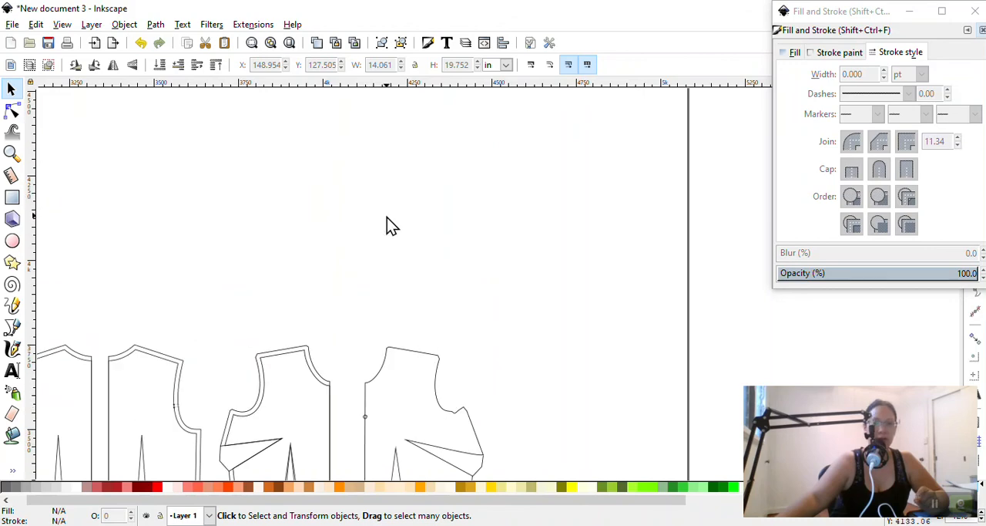
scroll(388, 219, "down", 5)
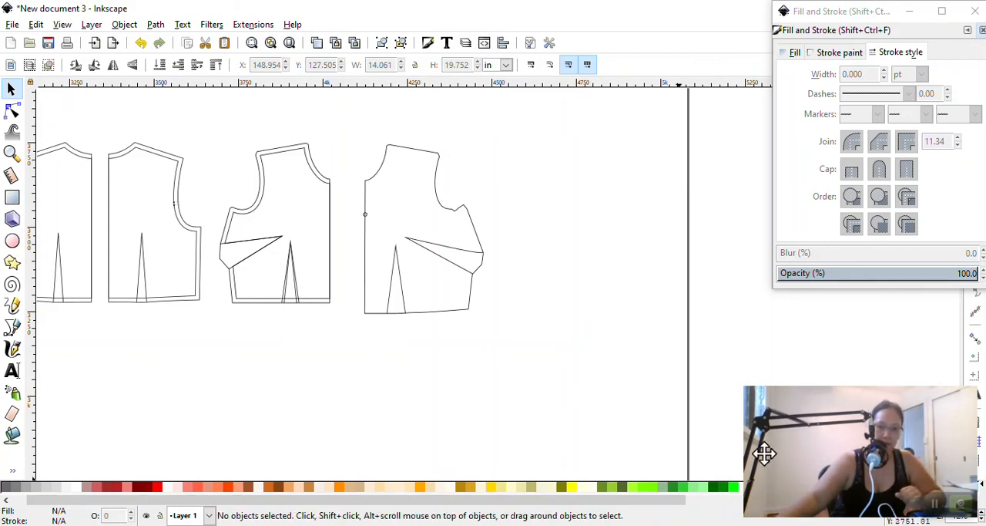
scroll(318, 369, "up", 4)
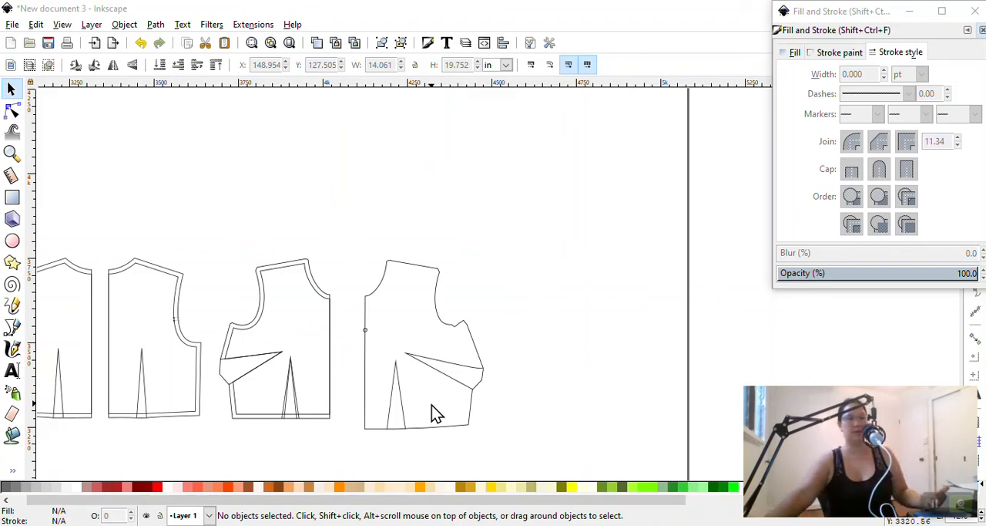
left_click_drag(445, 501, 430, 500)
scroll(297, 363, "up", 5)
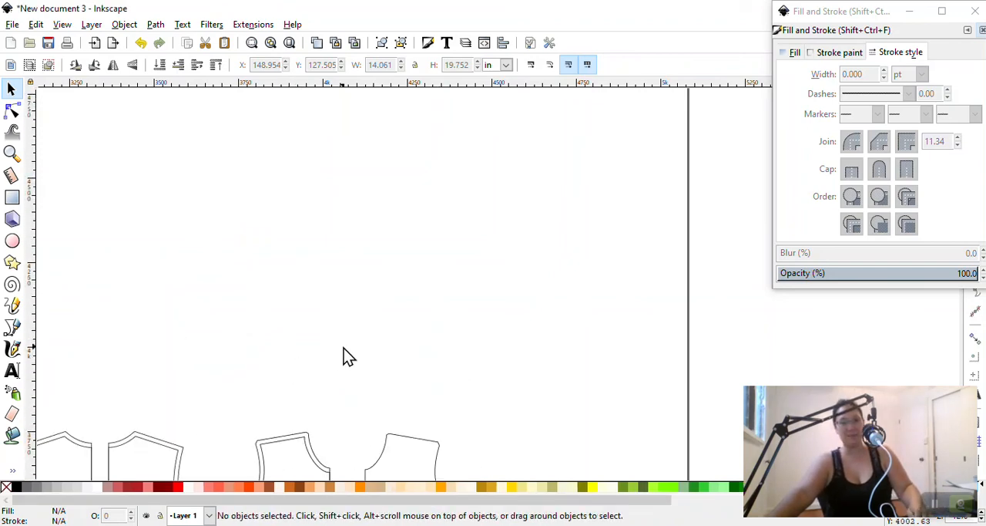
scroll(344, 347, "down", 4)
scroll(343, 348, "down", 3)
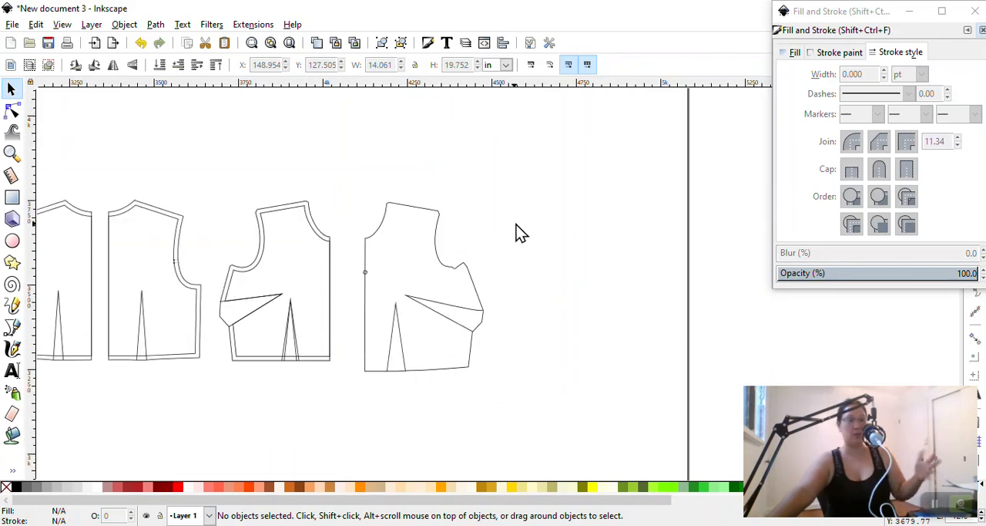
Examine the file formats offered for saving the document under a new name, and close the save dialog and Magnifier without saving
left_click(14, 25)
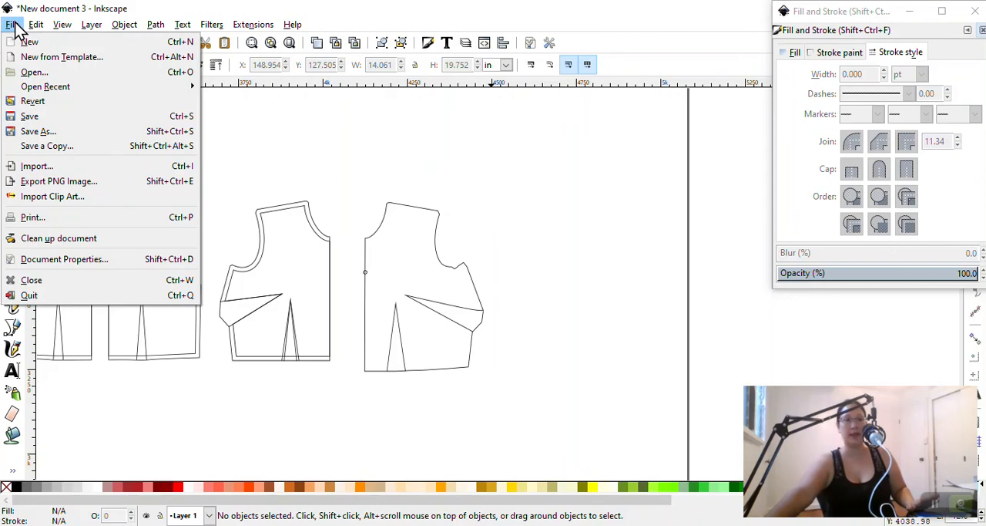
left_click(37, 133)
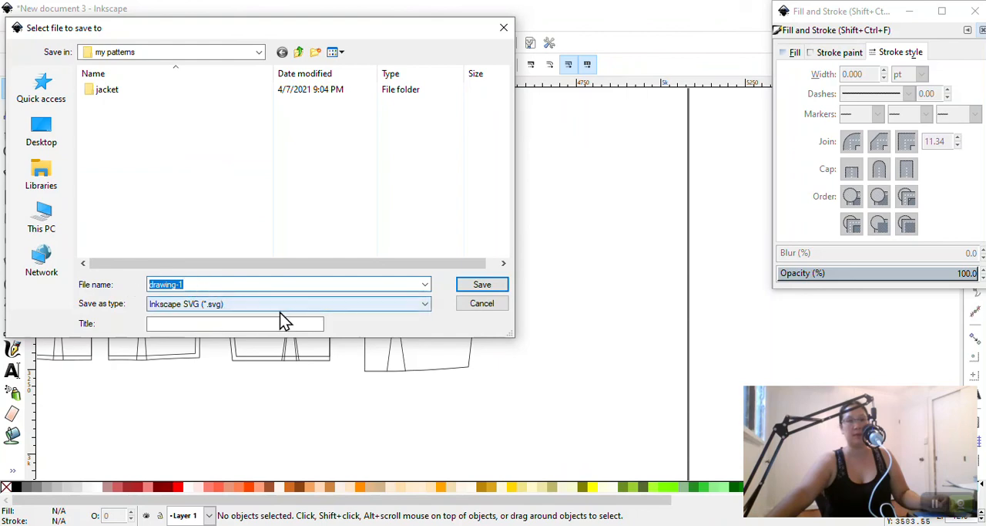
left_click(292, 309)
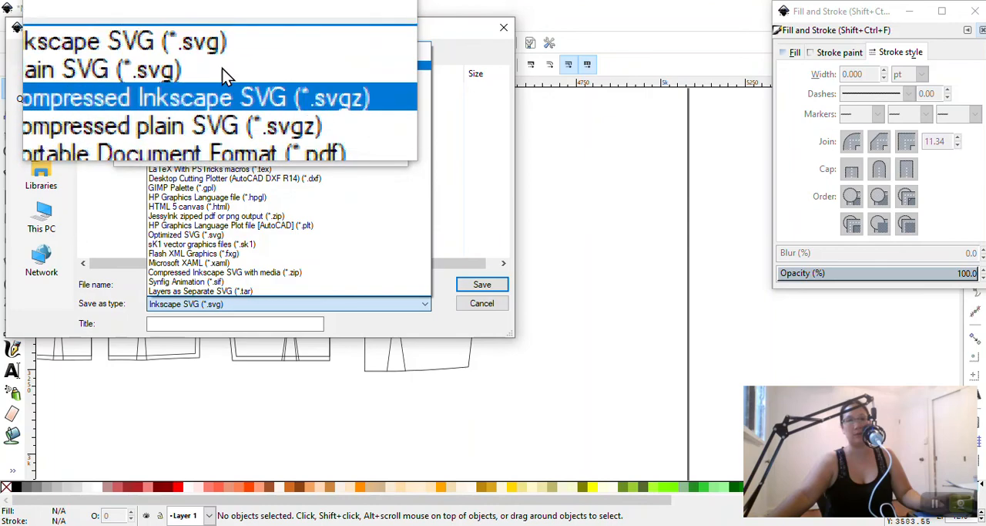
left_click(233, 91)
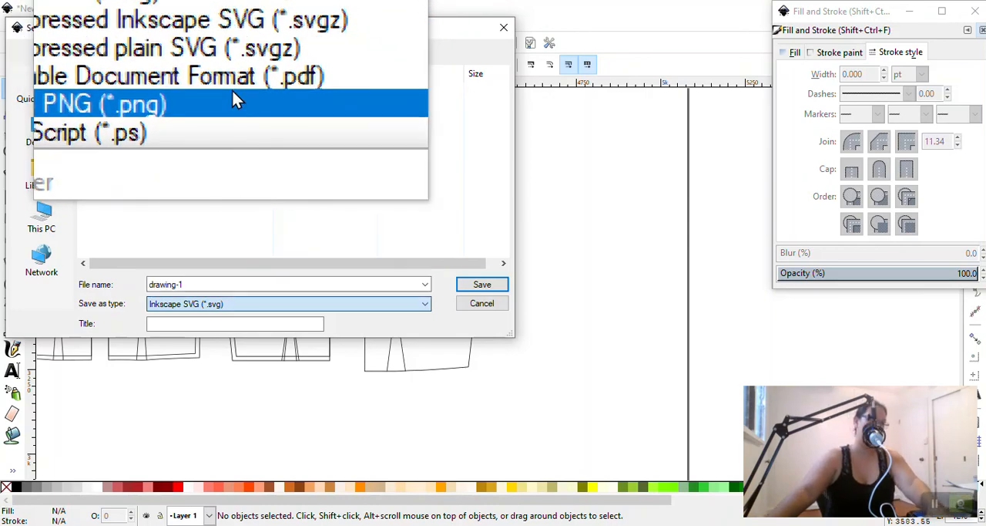
key("Escape")
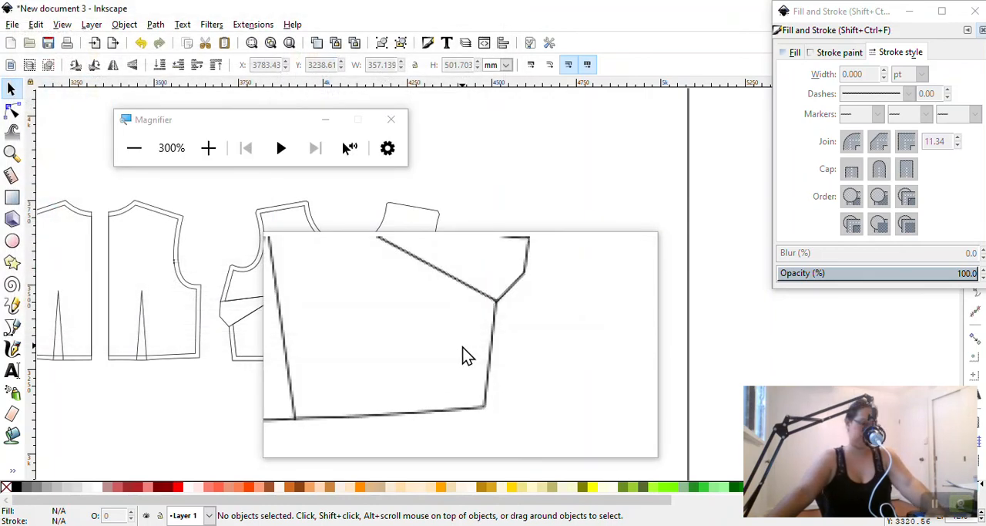
key("super+Escape")
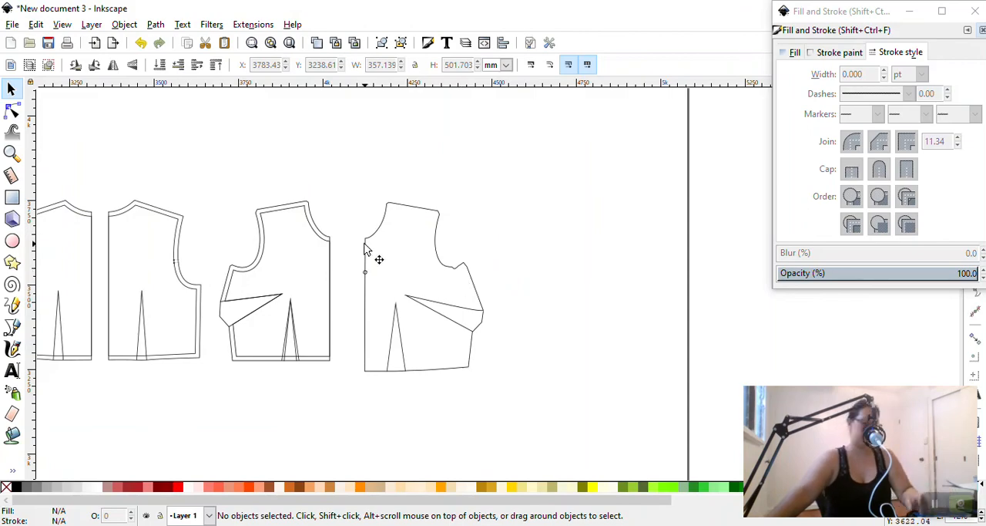
scroll(365, 248, "down", 4)
key("super")
key("super")
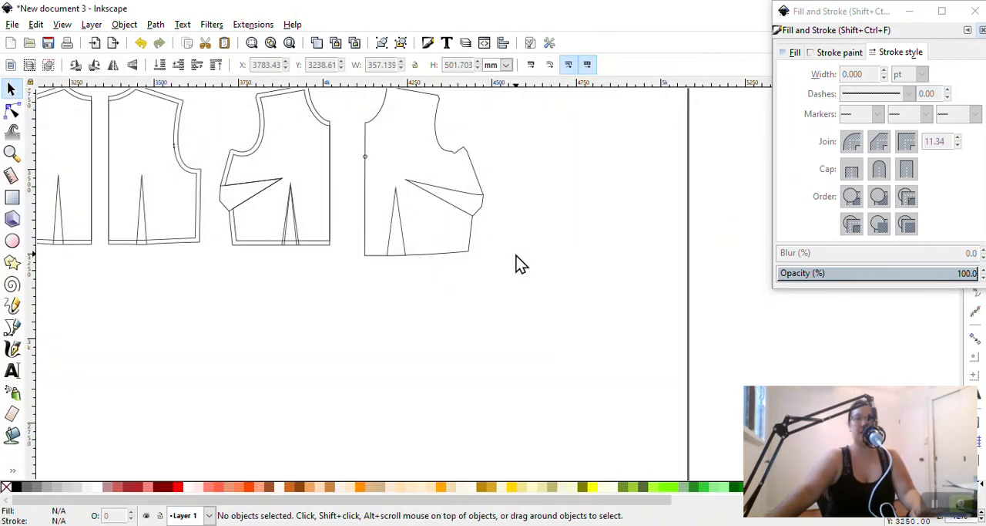
scroll(377, 246, "down", 2, "ctrl")
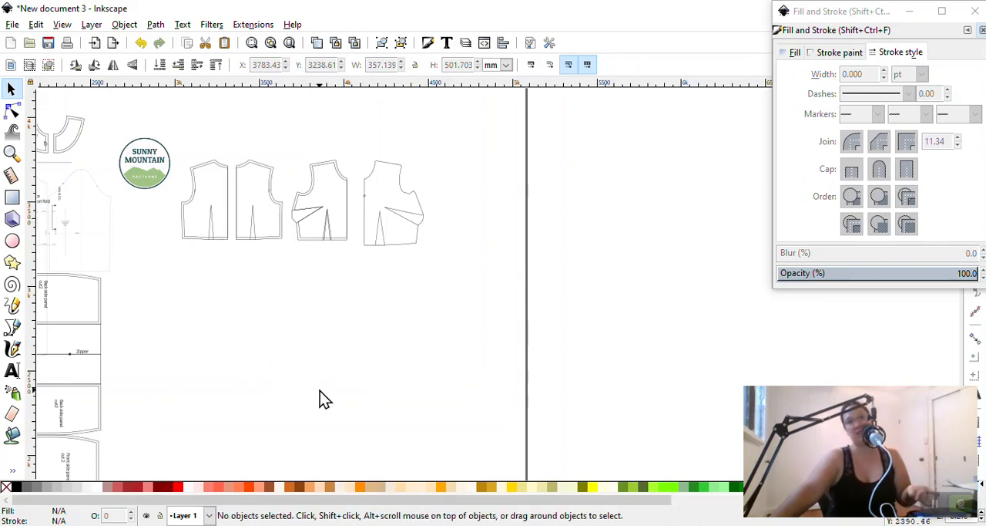
scroll(322, 396, "up", 2, "ctrl")
scroll(322, 396, "down", 2, "ctrl")
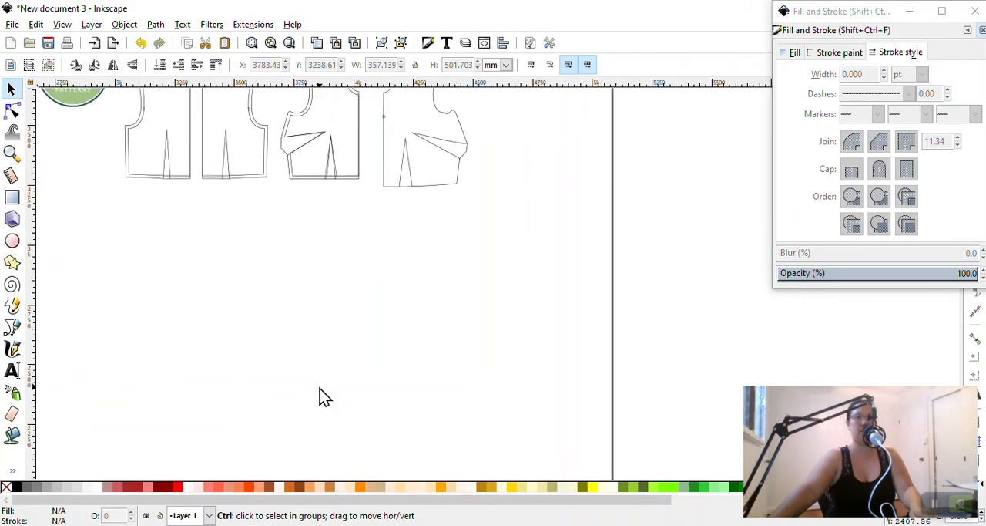